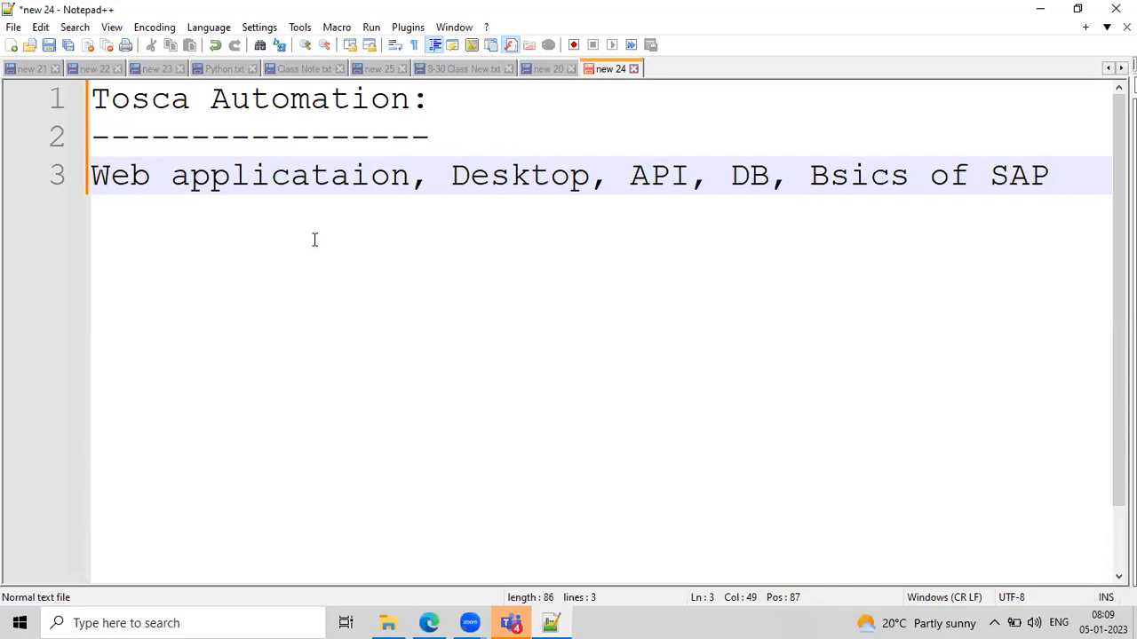
Remove the extra "a" before the "t" in the misspelled "applicataion" on line 3
{"action": "triple_click", "coordinate": [205, 174]}
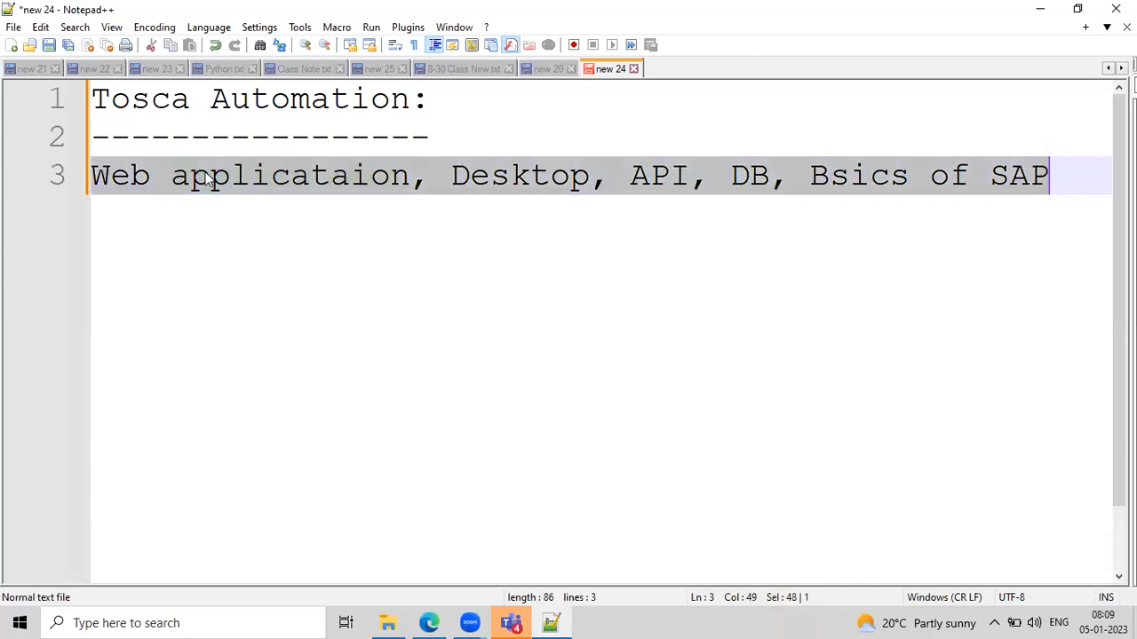
{"action": "left_click", "coordinate": [313, 174]}
{"action": "key", "text": "BackSpace"}
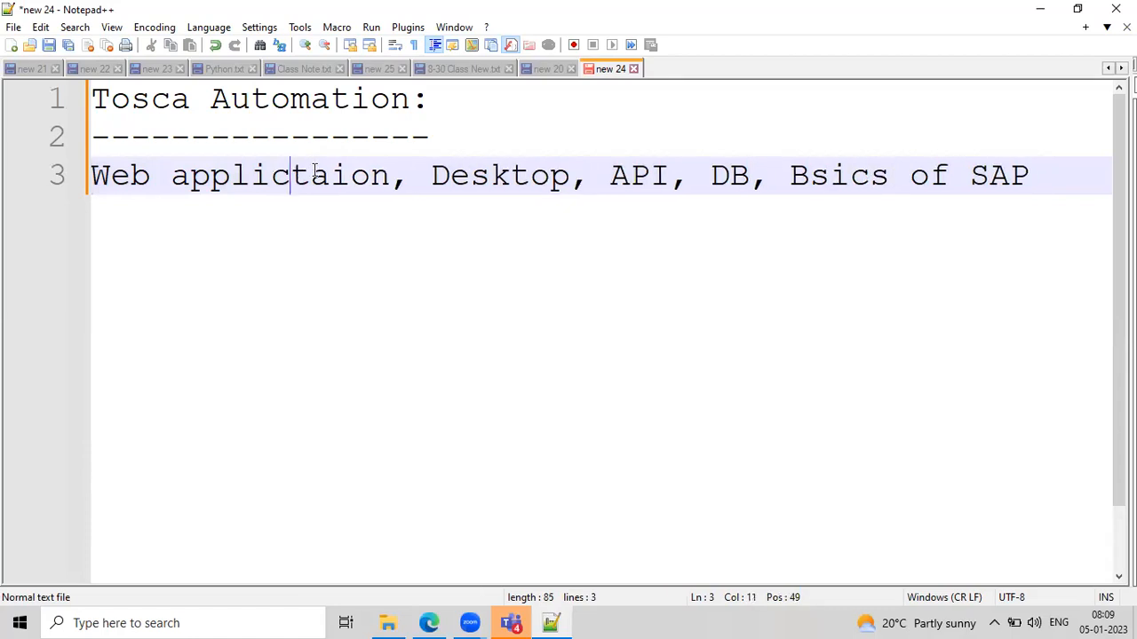
{"action": "double_click", "coordinate": [498, 177]}
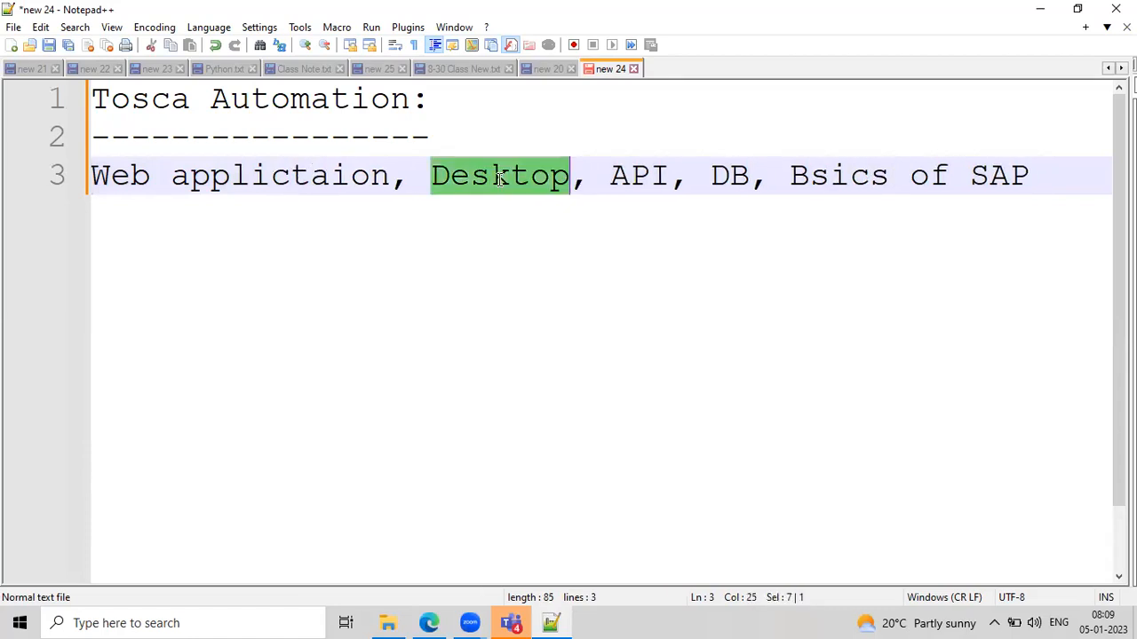
{"action": "left_click", "coordinate": [577, 176]}
{"action": "left_click", "coordinate": [698, 175]}
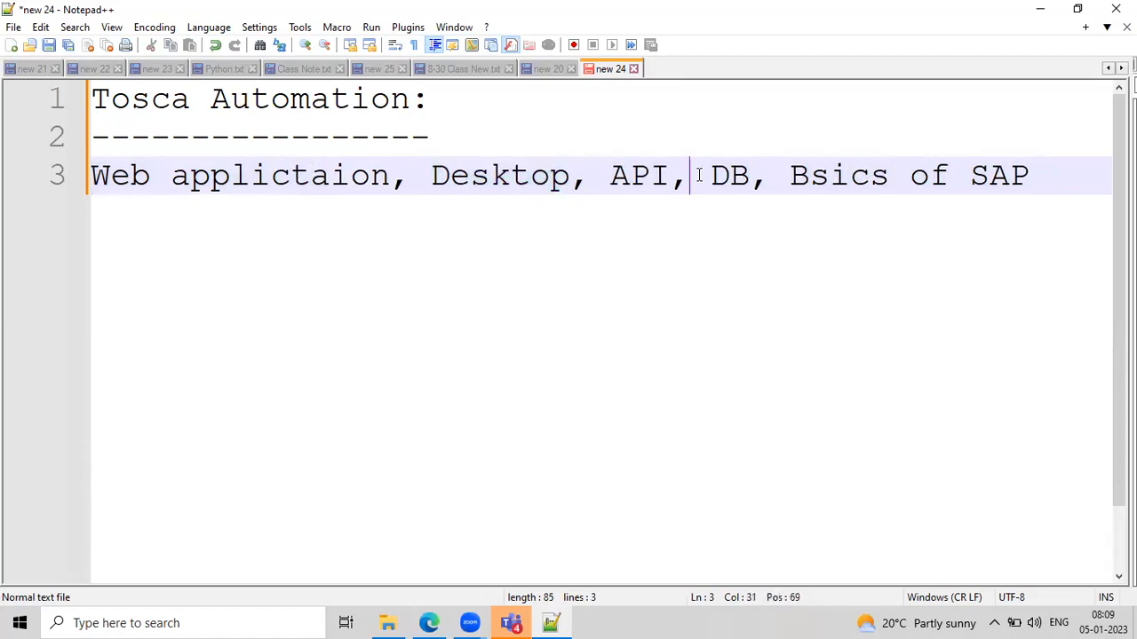
{"action": "double_click", "coordinate": [884, 178]}
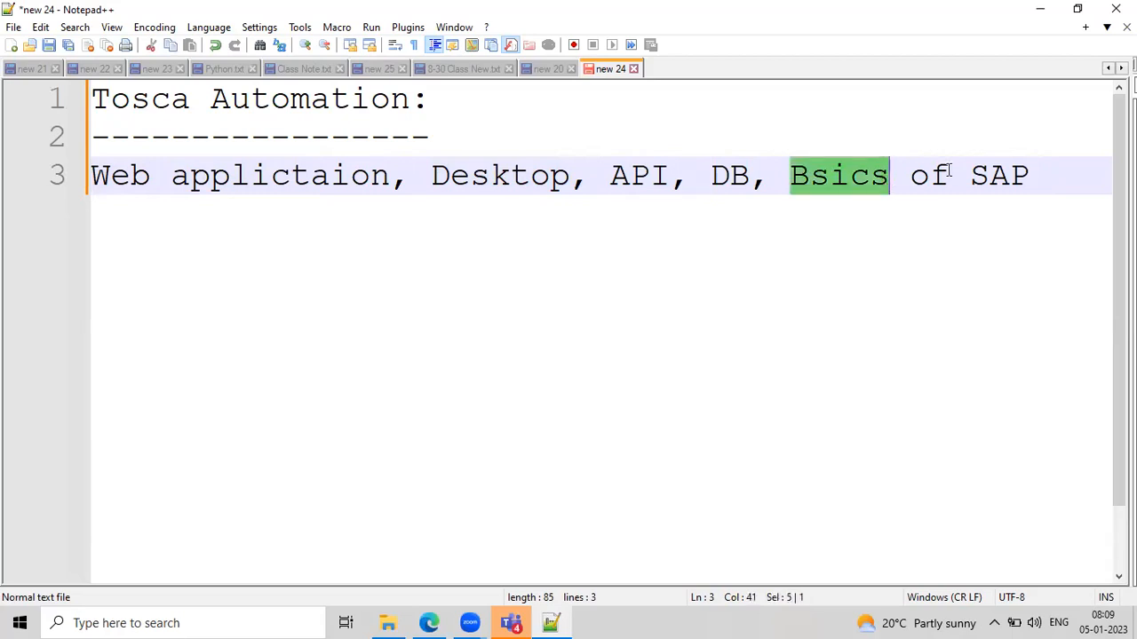
Add two new lines after the topic list that ends with "Bsics of SAP"
{"action": "left_click", "coordinate": [1038, 170]}
{"action": "key", "text": "Return"}
{"action": "key", "text": "Return"}
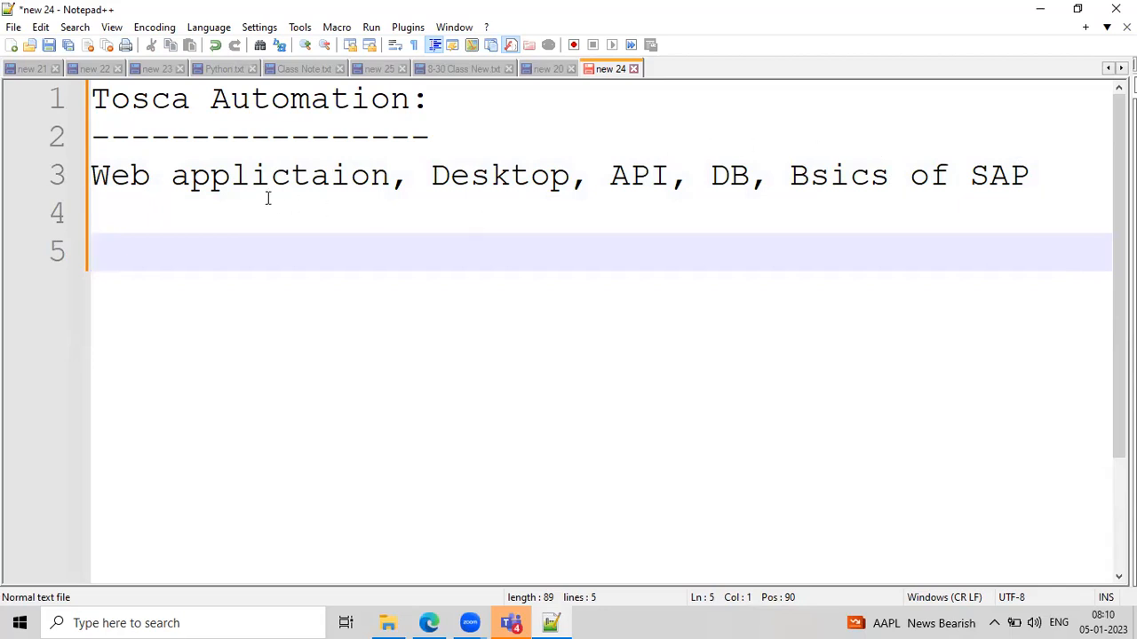
{"action": "left_click", "coordinate": [166, 206]}
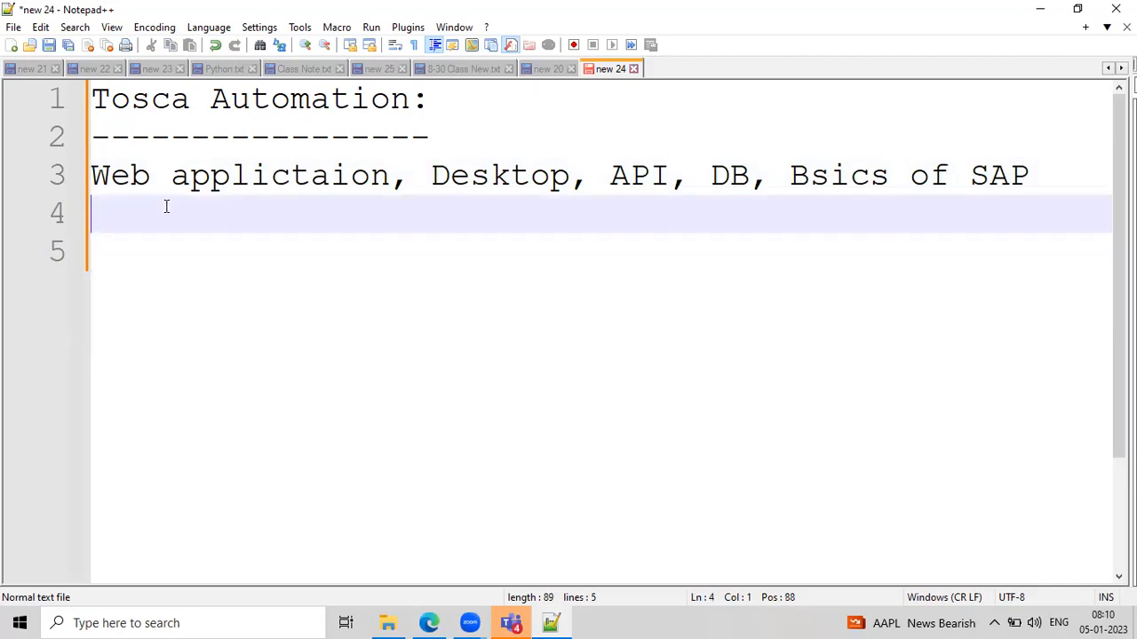
{"action": "left_click", "coordinate": [124, 253]}
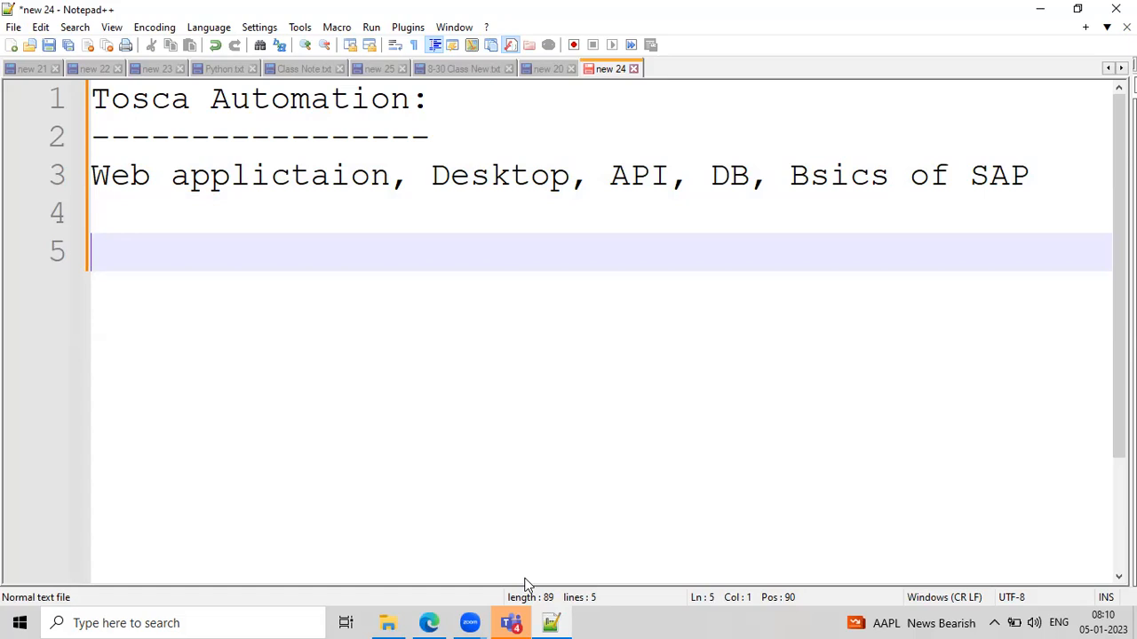
{"action": "left_click", "coordinate": [248, 138]}
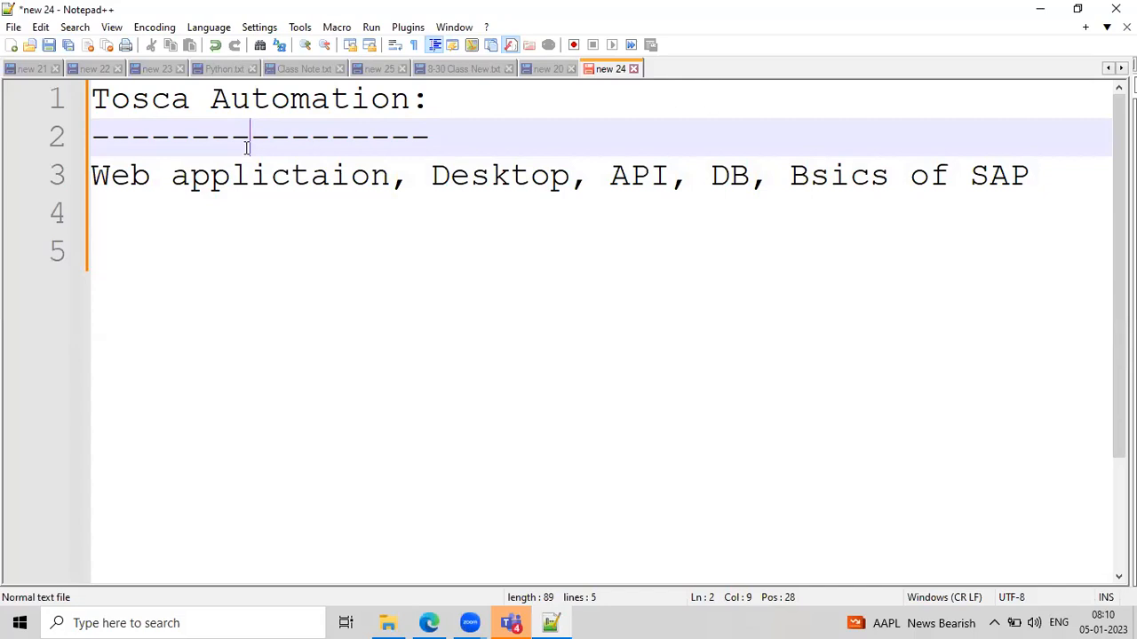
Delete "appli" from the misspelled word after "Web" on line 3
{"action": "left_click_drag", "start_coordinate": [173, 175], "coordinate": [270, 175]}
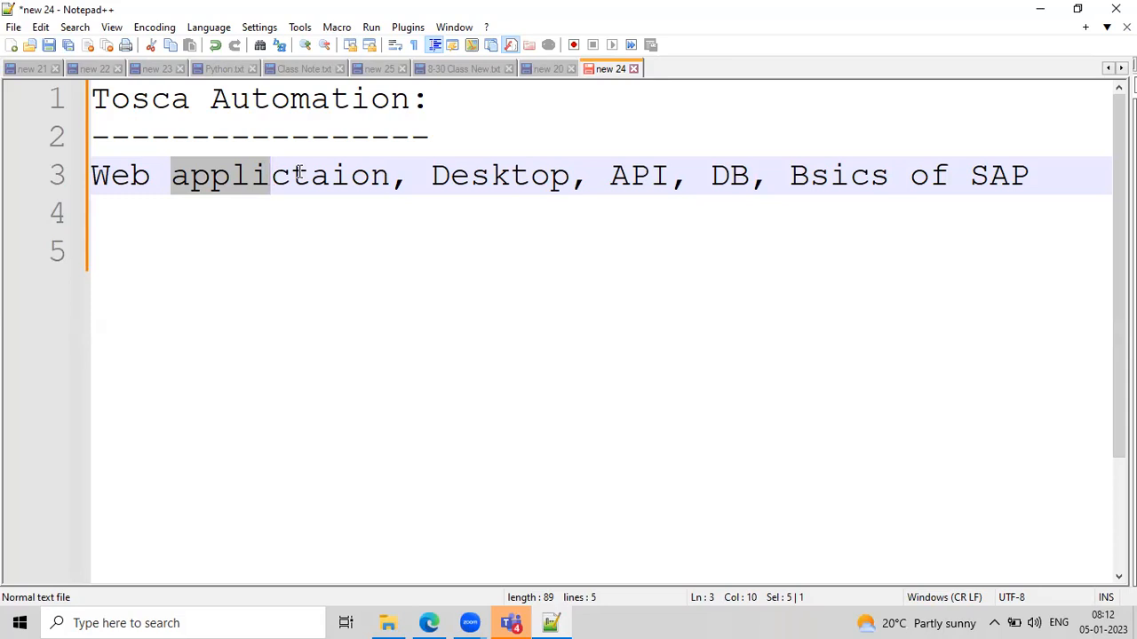
{"action": "key", "text": "Return"}
{"action": "key", "text": "BackSpace"}
Insert three more line breaks at the end of the topic list on line 3
{"action": "left_click", "coordinate": [926, 184]}
{"action": "key", "text": "Return"}
{"action": "key", "text": "Return"}
{"action": "key", "text": "Return"}
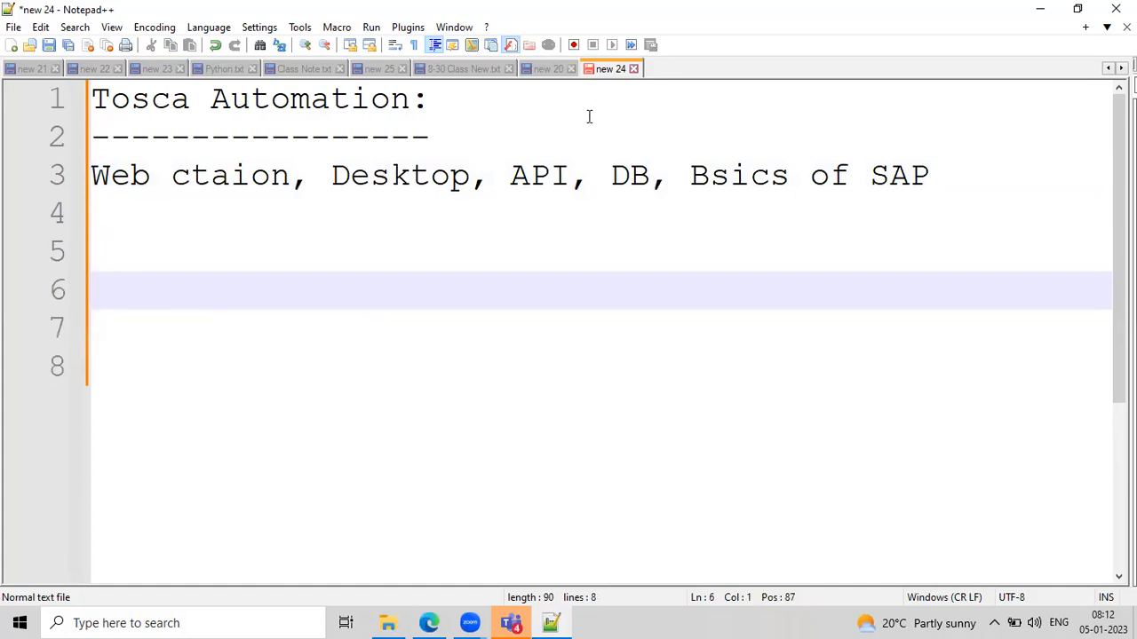
Replace the garbled word after "Web" on line 3 with "application"
{"action": "double_click", "coordinate": [190, 176]}
{"action": "type", "text": "applica"}
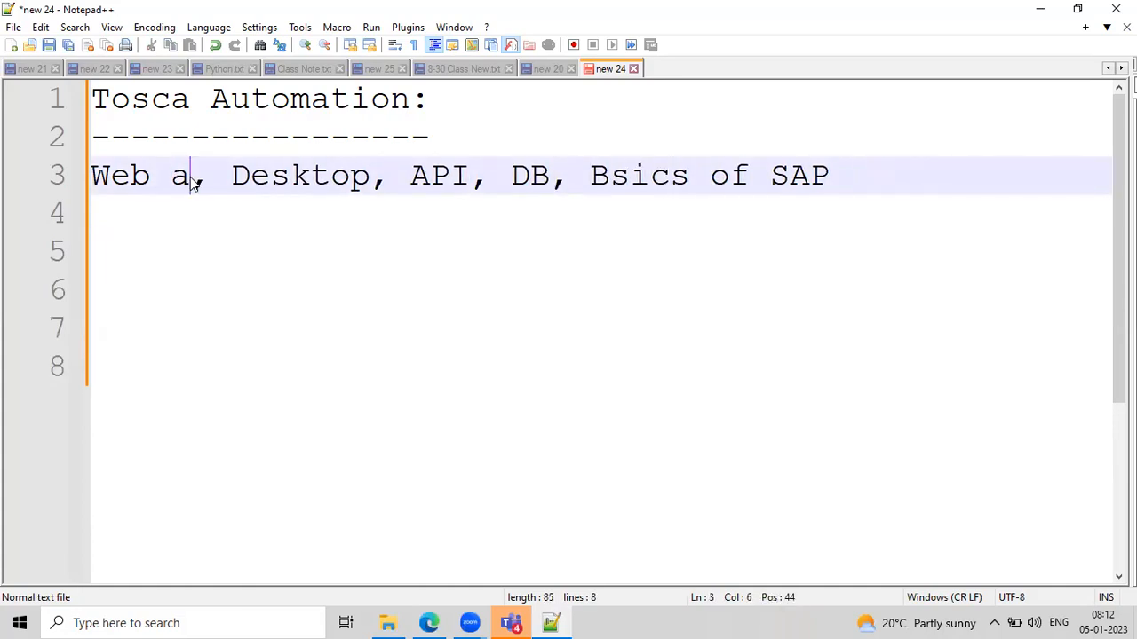
{"action": "type", "text": "tion"}
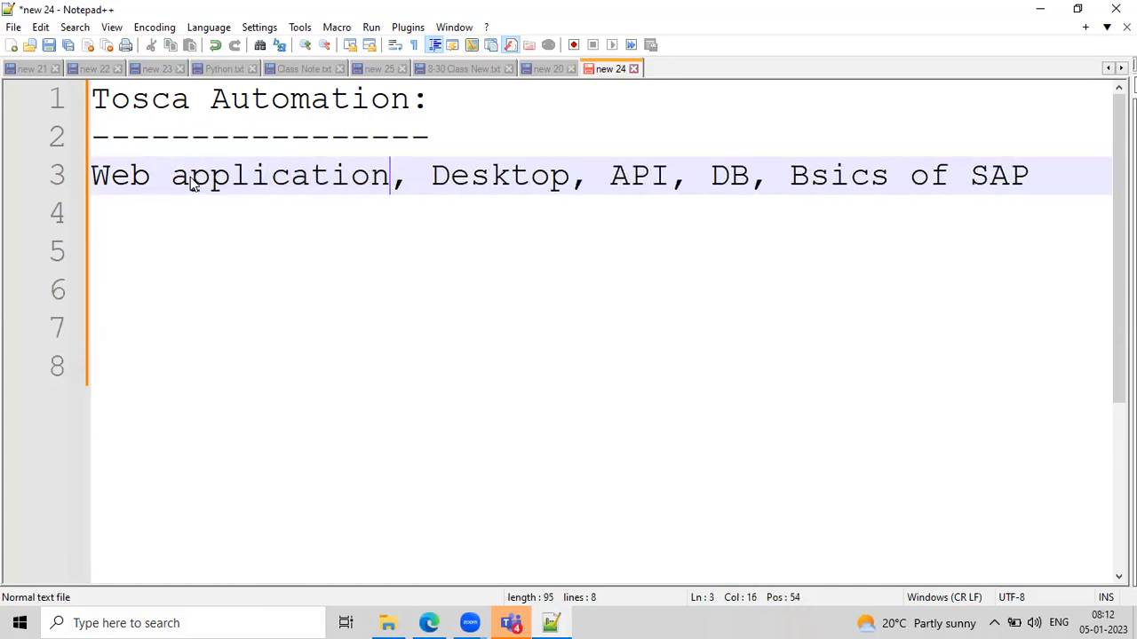
Leave line 4 blank and write "Recorded video, 1 hr to 1:30 hr" on line 5
{"action": "left_click", "coordinate": [139, 213]}
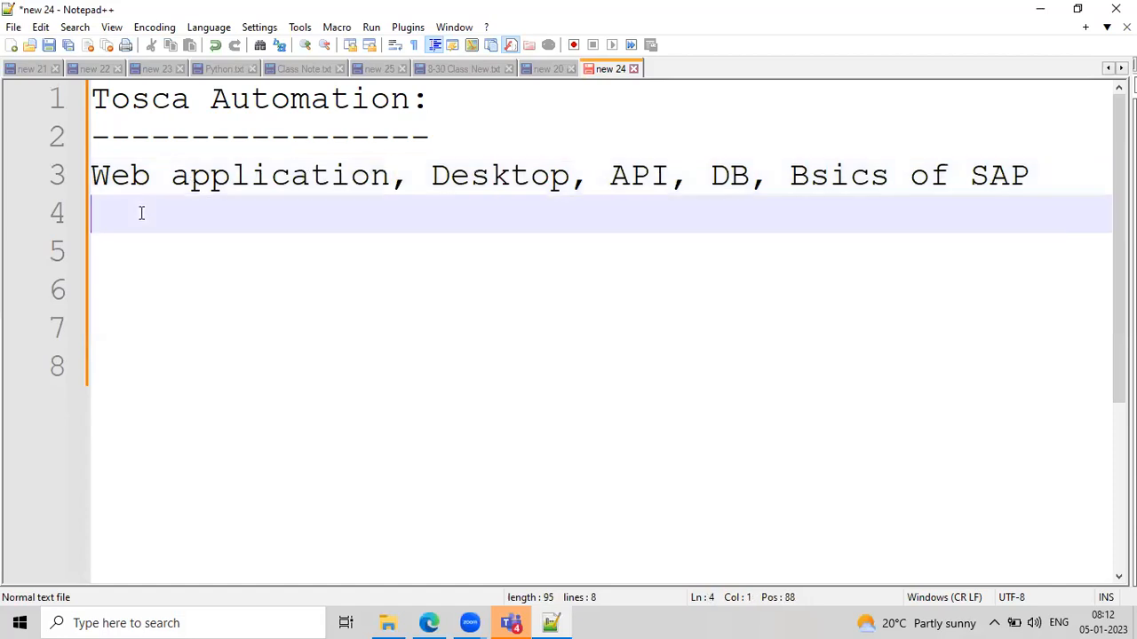
{"action": "key", "text": "Return"}
{"action": "type", "text": "Record"}
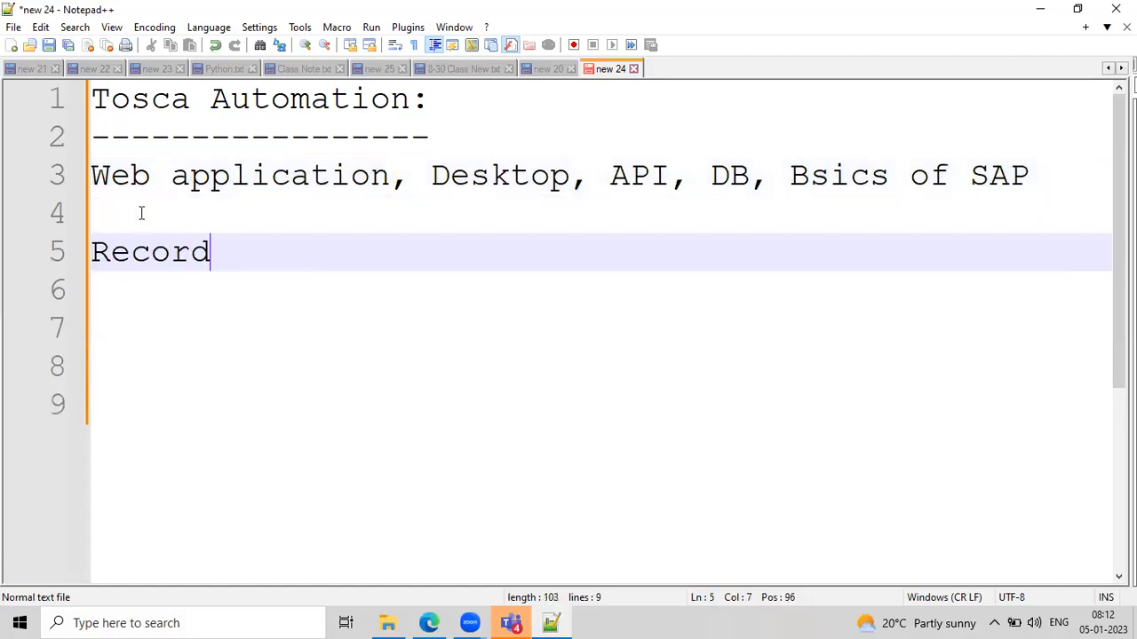
{"action": "type", "text": "ed video"}
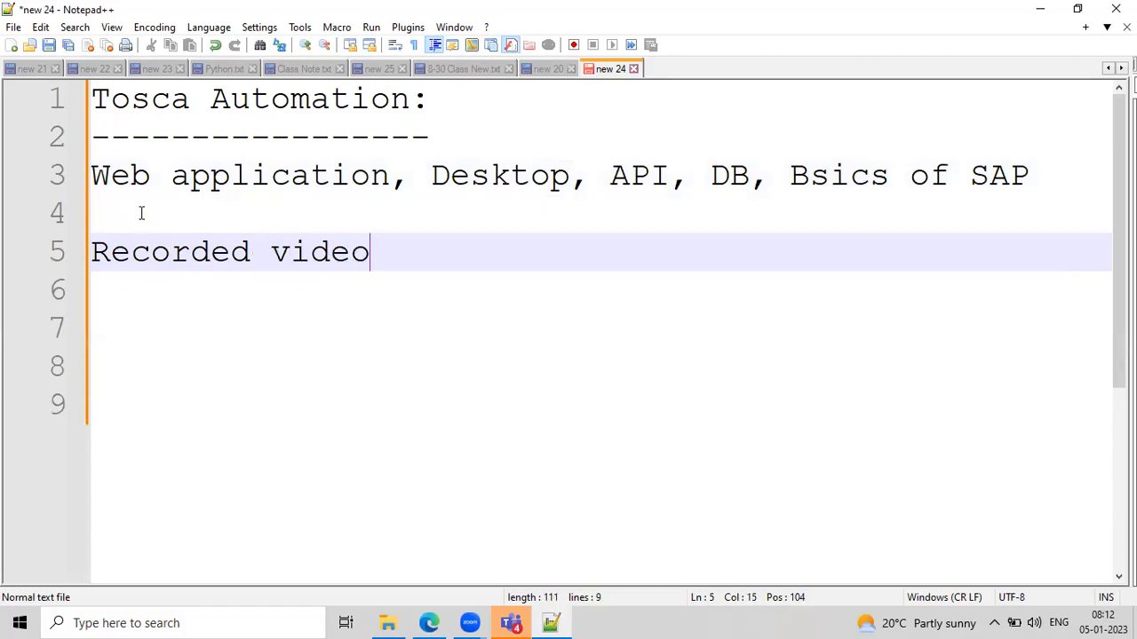
{"action": "type", "text": ", 1 ht"}
{"action": "key", "text": "BackSpace"}
{"action": "key", "text": "BackSpace"}
{"action": "type", "text": "r to 1:30 hr"}
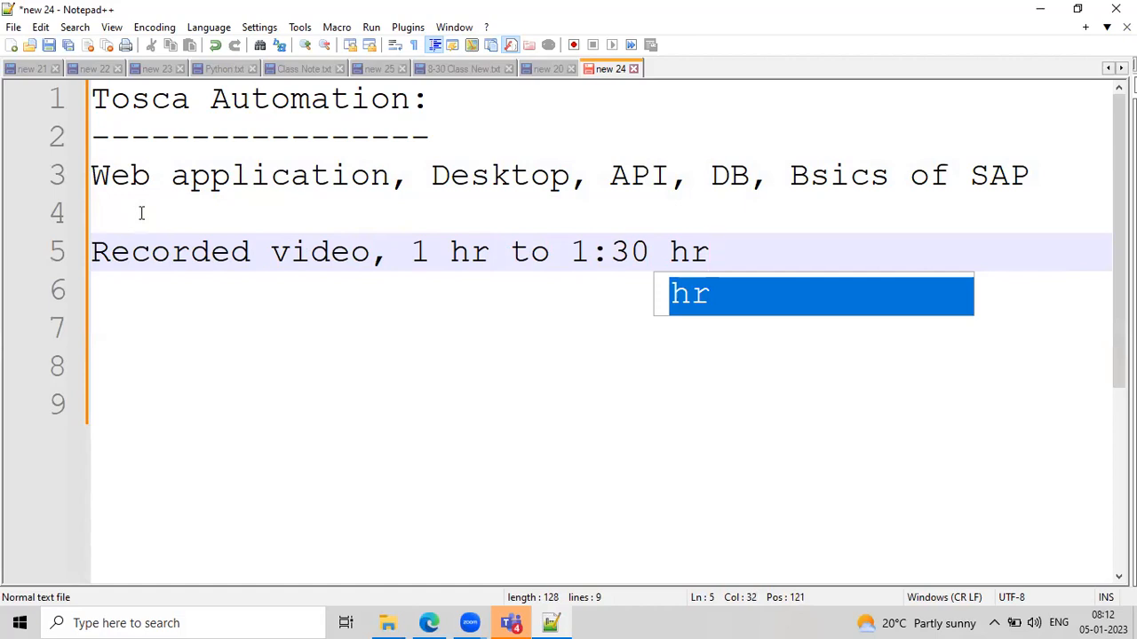
Write "Evening => Management" on a new line below the recorded video note
{"action": "key", "text": "Return"}
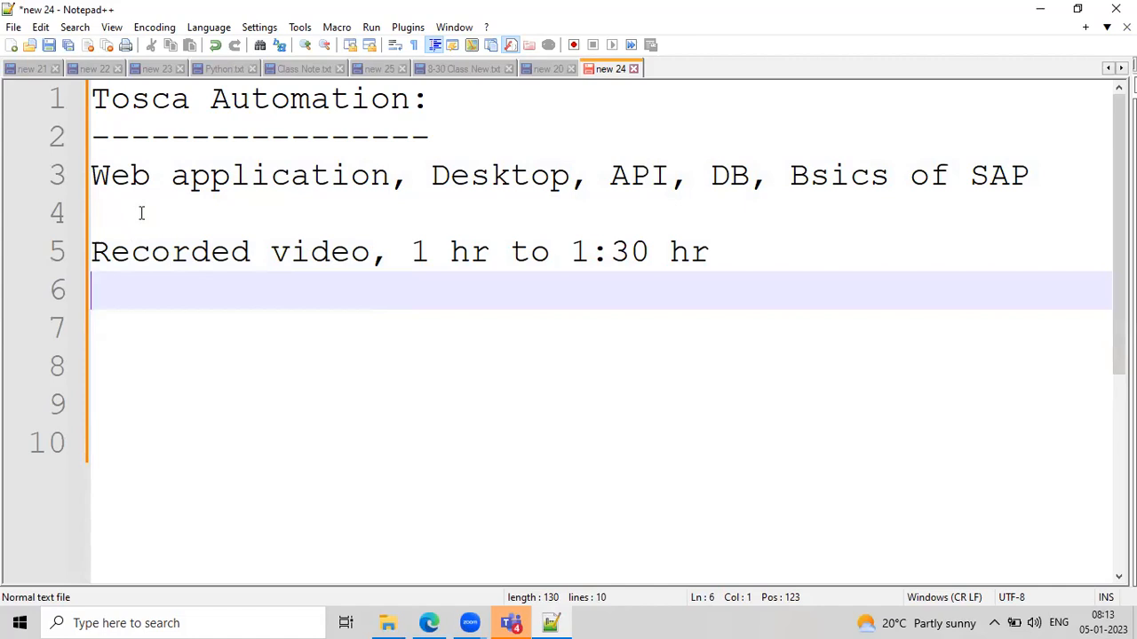
{"action": "type", "text": "Evening => "}
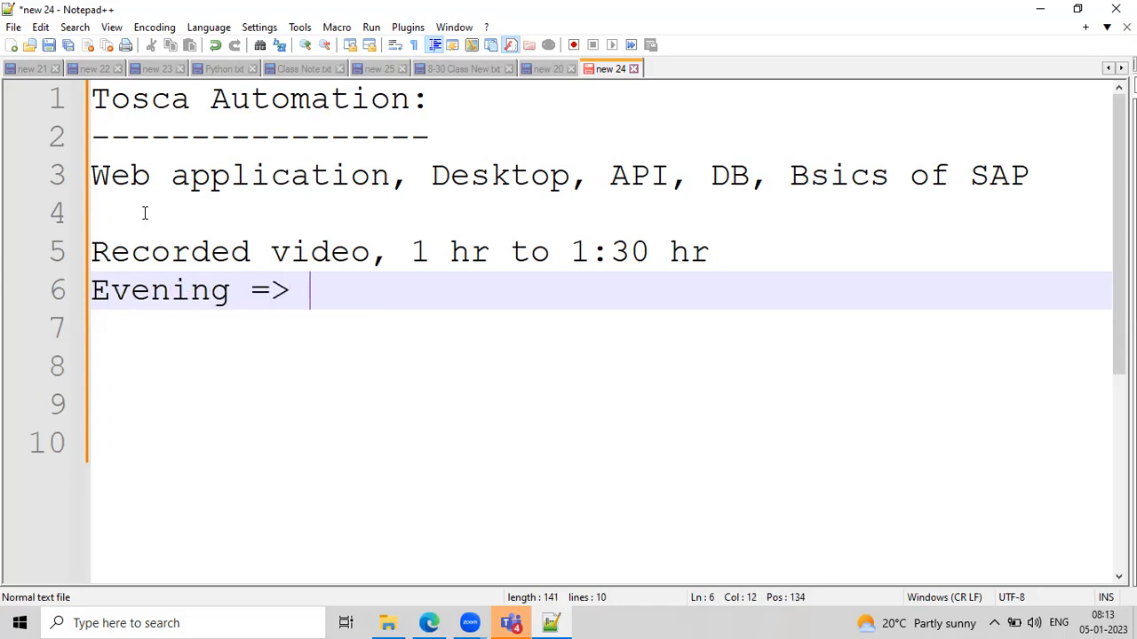
{"action": "type", "text": "Management"}
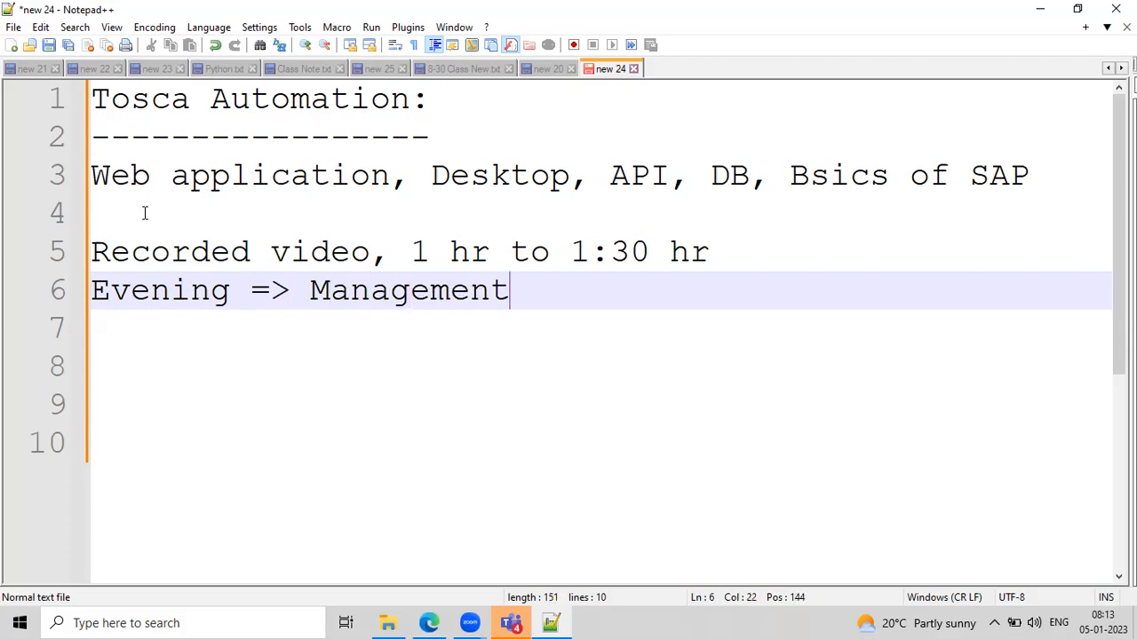
{"action": "left_click_drag", "start_coordinate": [352, 292], "coordinate": [528, 318]}
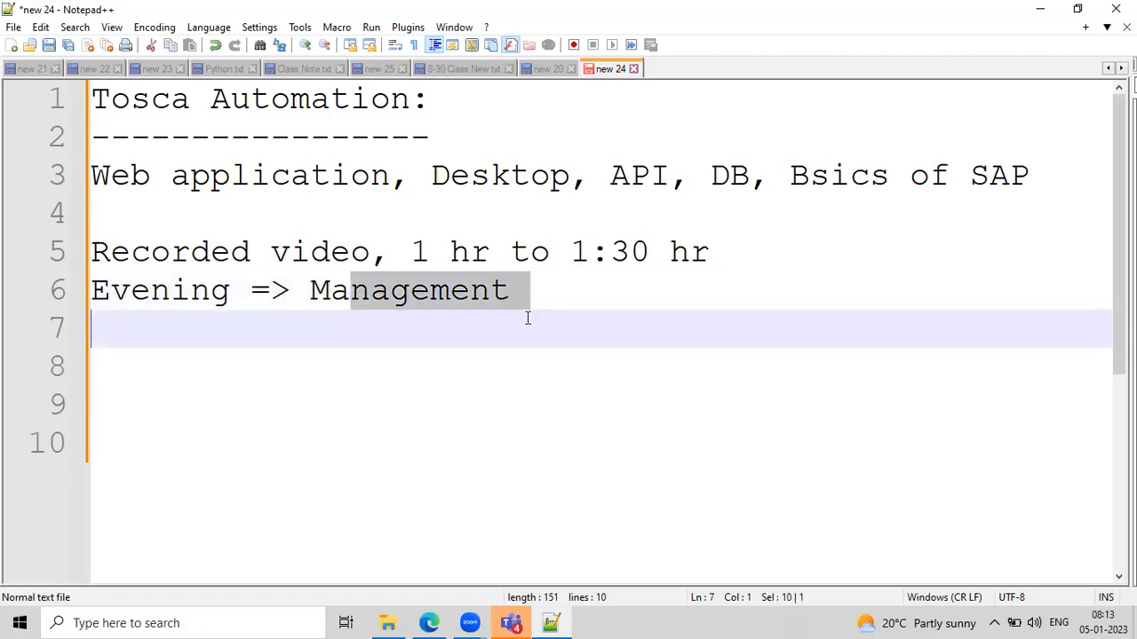
Insert a line break on the blank line below "Evening => Management", moving to line 8
{"action": "left_click", "coordinate": [617, 347]}
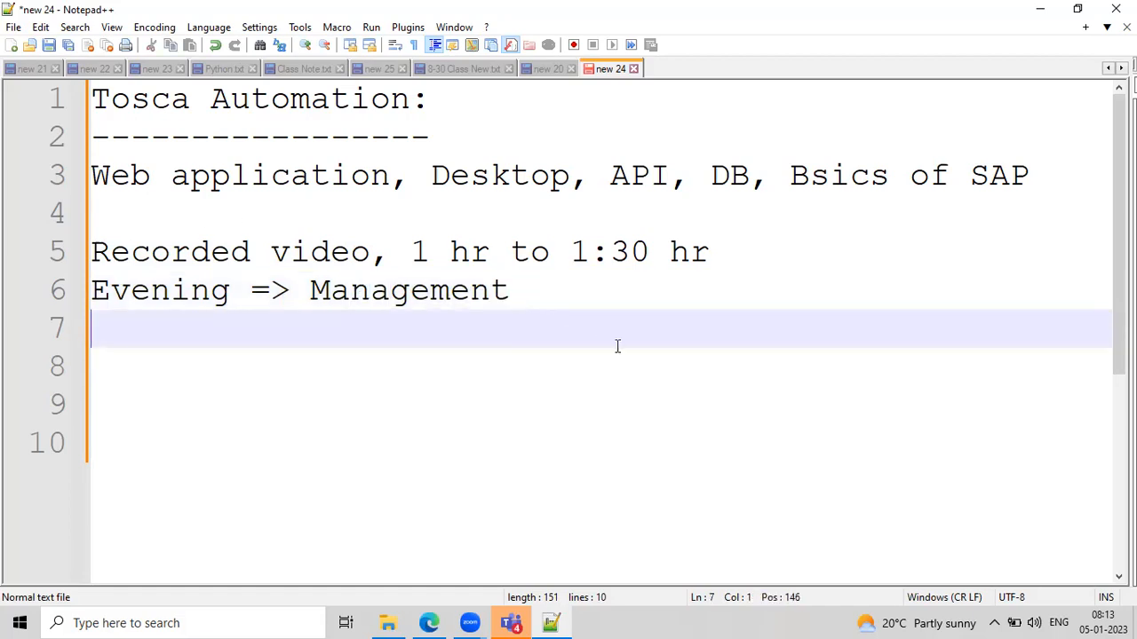
{"action": "scroll", "coordinate": [617, 346], "scroll_direction": "down", "scroll_amount": 1}
{"action": "key", "text": "Return"}
{"action": "type", "text": "Tosca"}
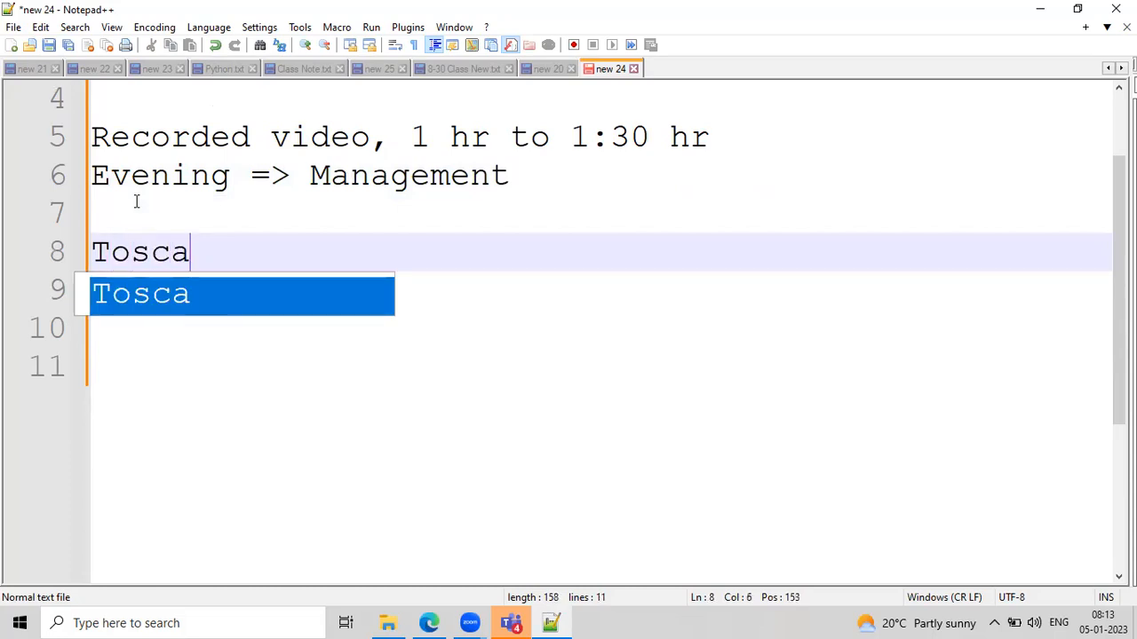
{"action": "type", "text": ":"}
{"action": "key", "text": "BackSpace"}
{"action": "key", "text": "BackSpace"}
{"action": "key", "text": "BackSpace"}
{"action": "key", "text": "BackSpace"}
{"action": "key", "text": "BackSpace"}
{"action": "key", "text": "BackSpace"}
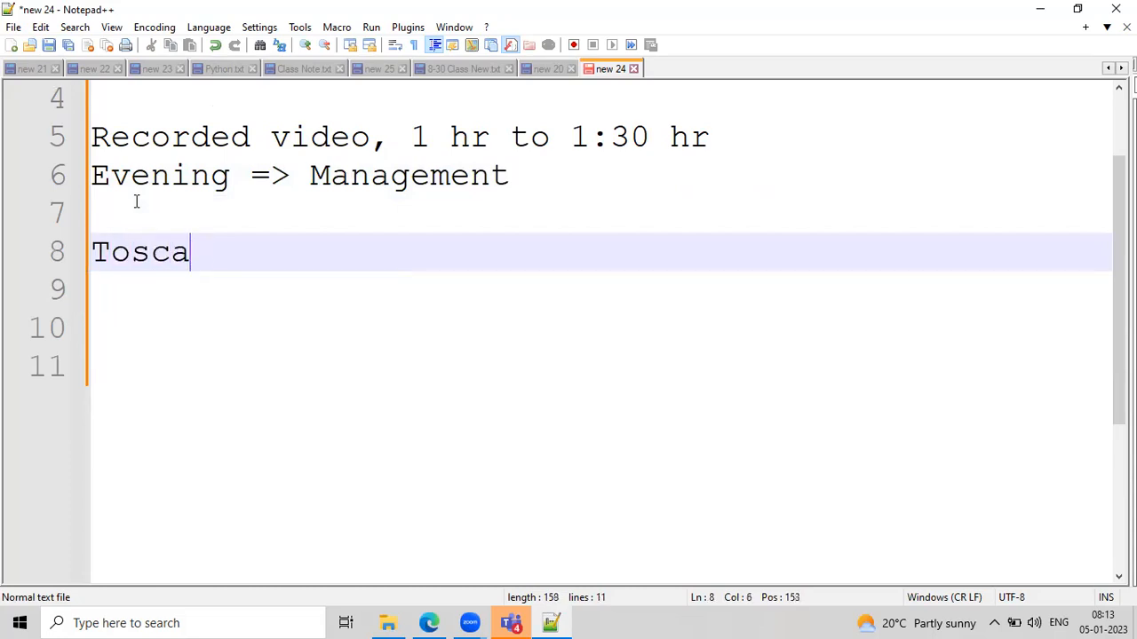
Write the heading "Manual Testing:" on line 8 and start a new line below it
{"action": "type", "text": "Manua"}
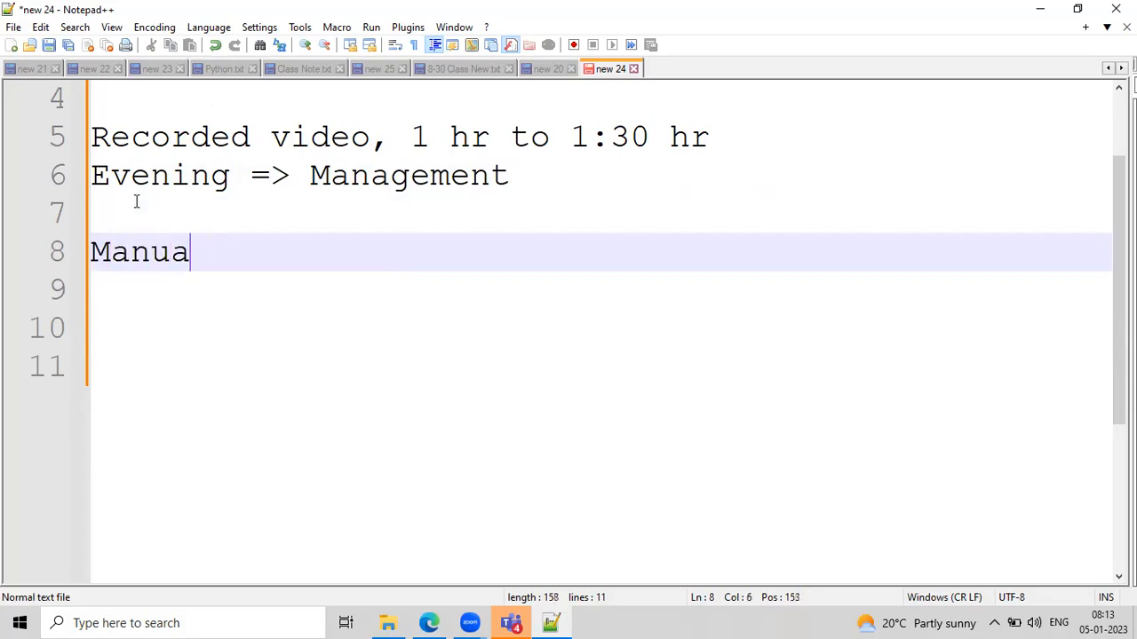
{"action": "type", "text": "l Testing:"}
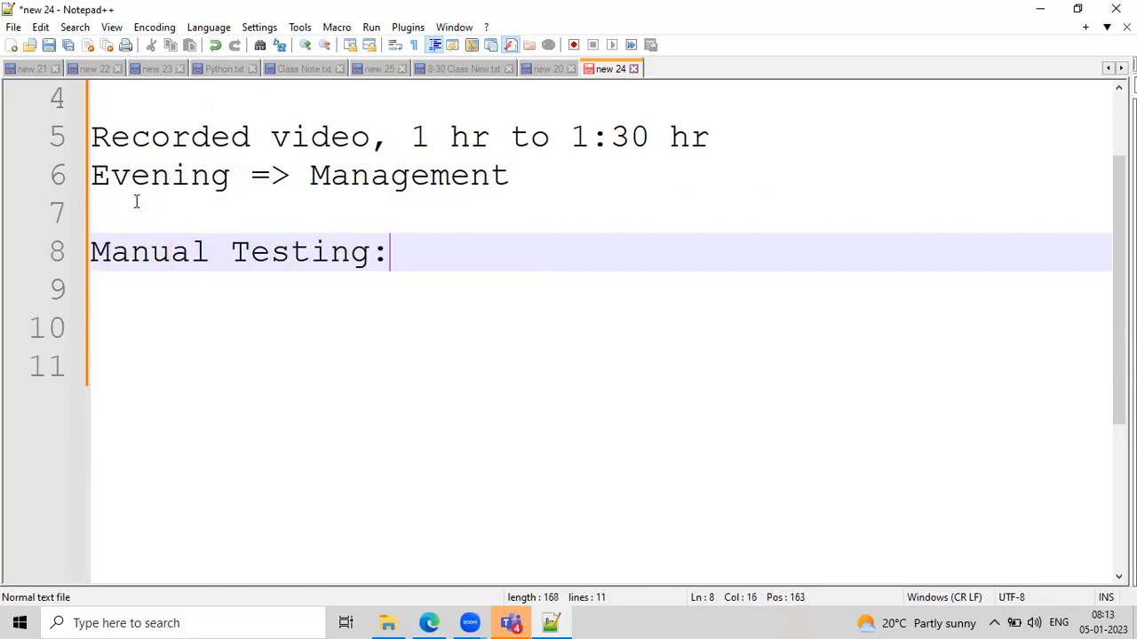
{"action": "key", "text": "Return"}
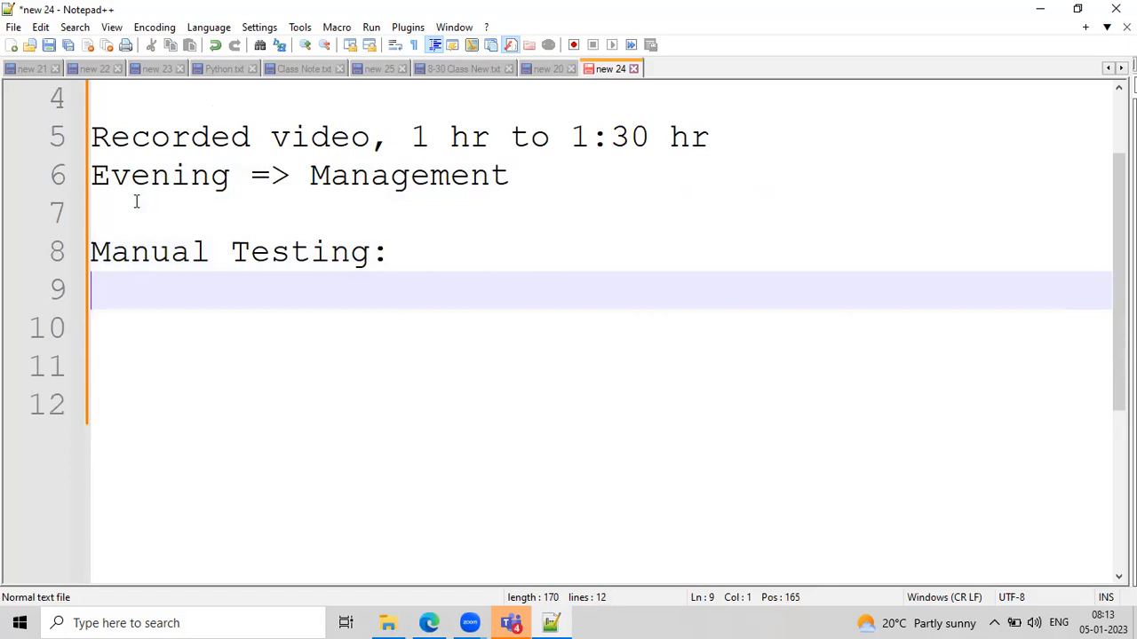
Write "Testing" on the blank line directly above the "Manual Testing:" heading
{"action": "scroll", "coordinate": [246, 241], "scroll_direction": "down", "scroll_amount": 2}
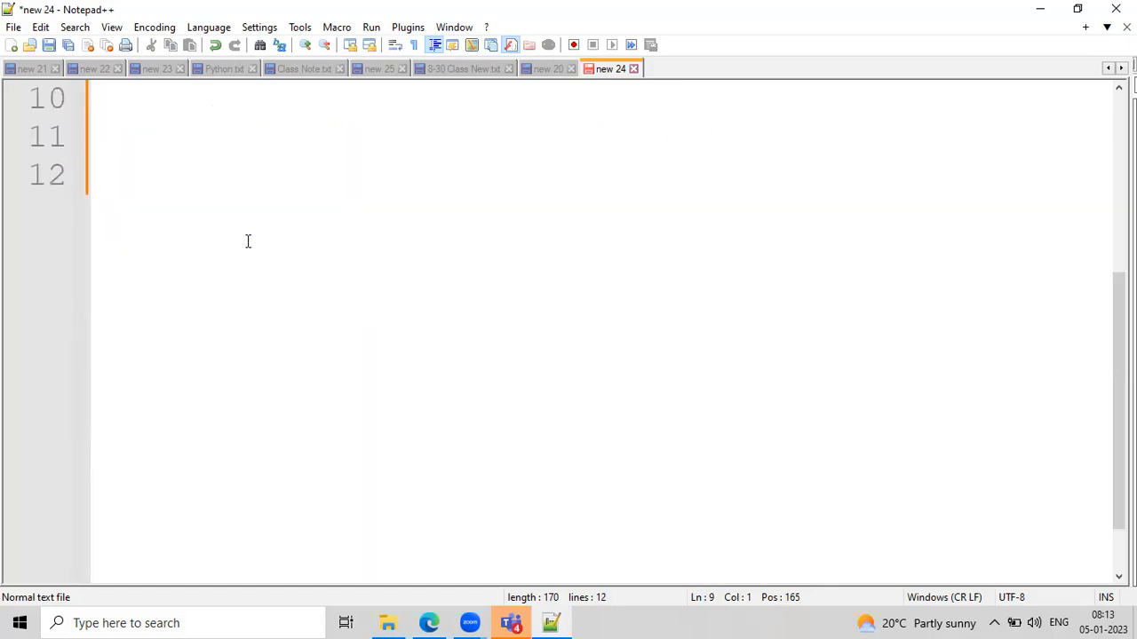
{"action": "scroll", "coordinate": [248, 241], "scroll_direction": "up", "scroll_amount": 1}
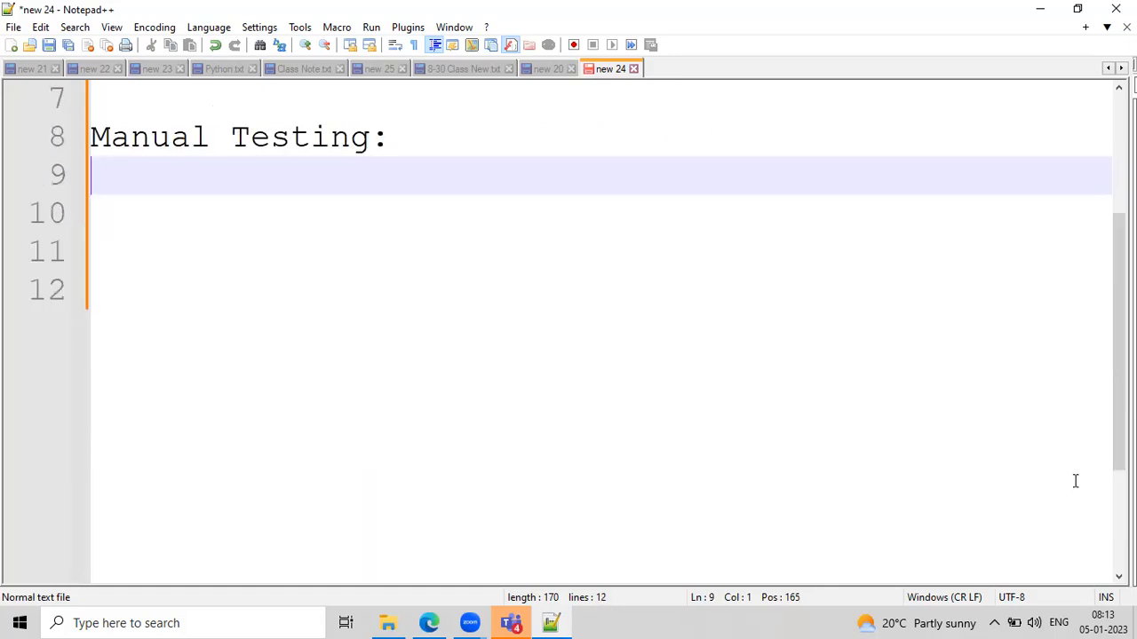
{"action": "left_click", "coordinate": [264, 83]}
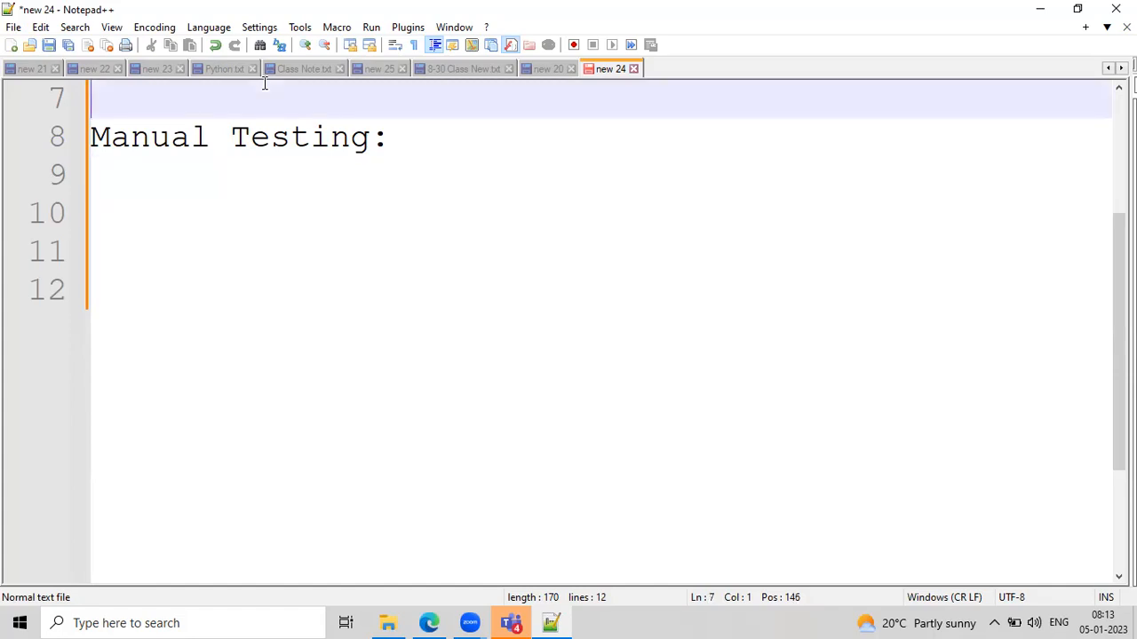
{"action": "type", "text": "Testing"}
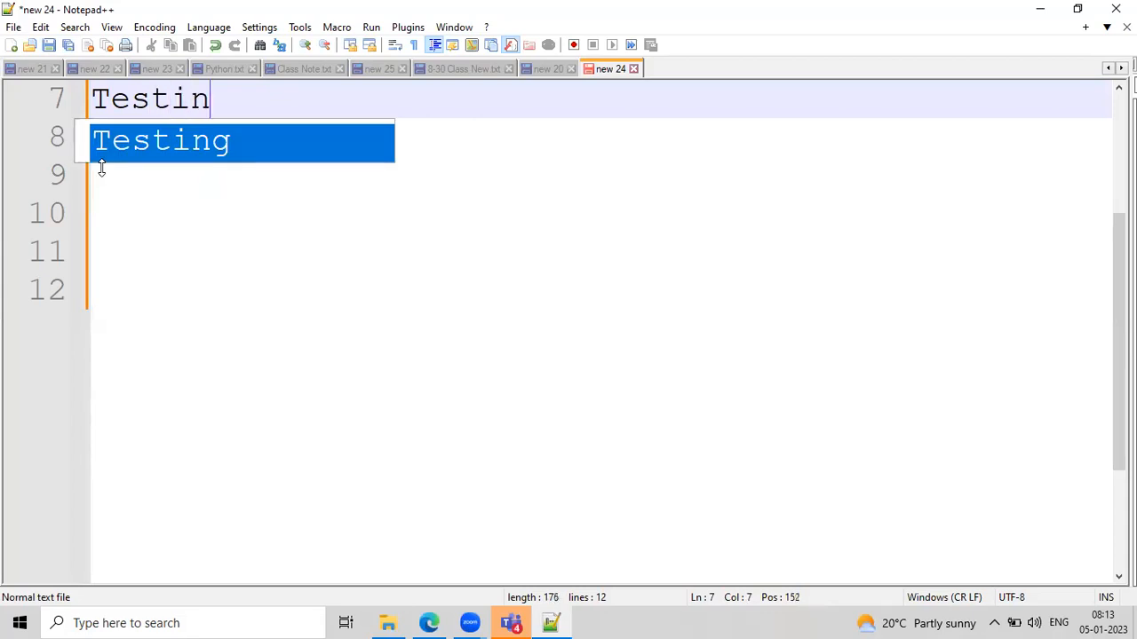
{"action": "left_click", "coordinate": [150, 197]}
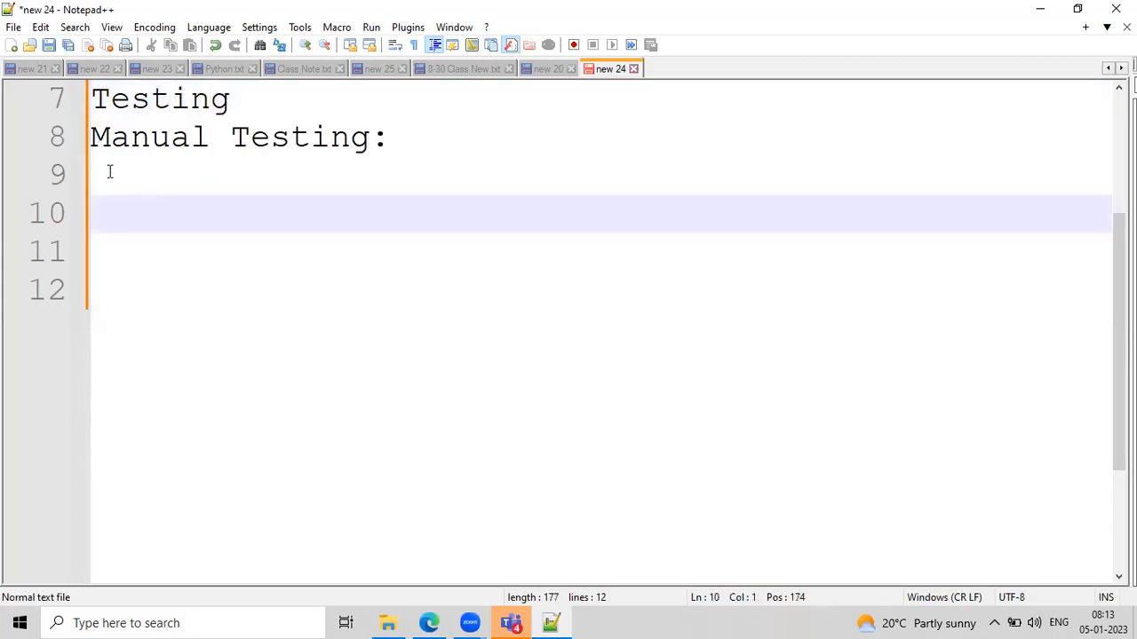
Write "Automation -> seleium" on the line directly below "Manual Testing:"
{"action": "left_click", "coordinate": [108, 173]}
{"action": "type", "text": "Automation"}
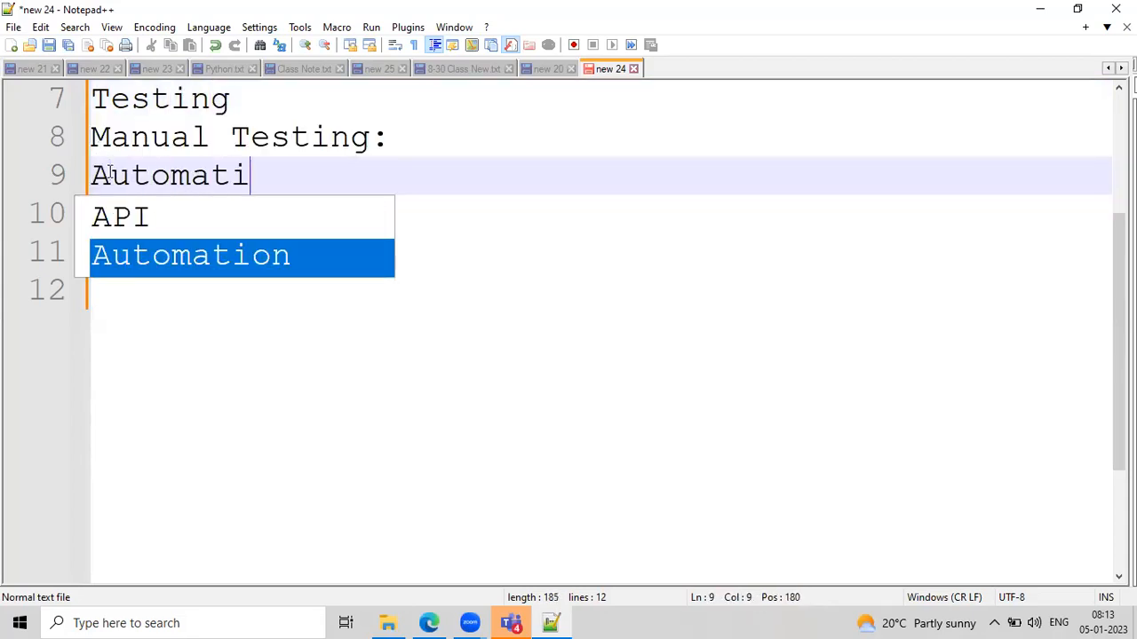
{"action": "key", "text": "BackSpace"}
{"action": "type", "text": "on -> "}
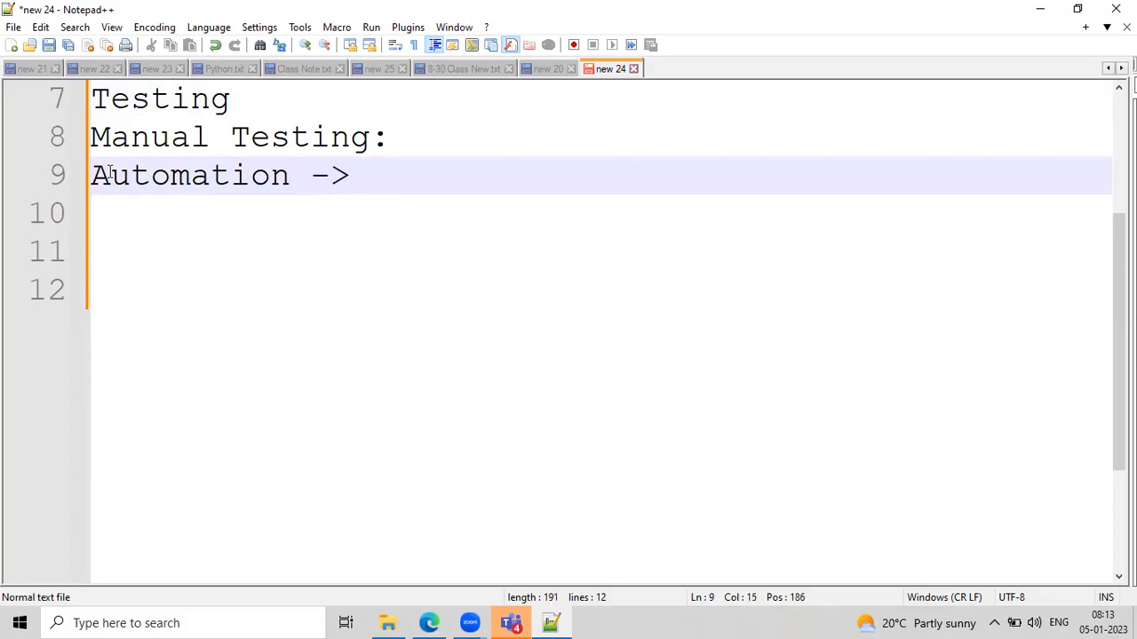
{"action": "type", "text": "seleium"}
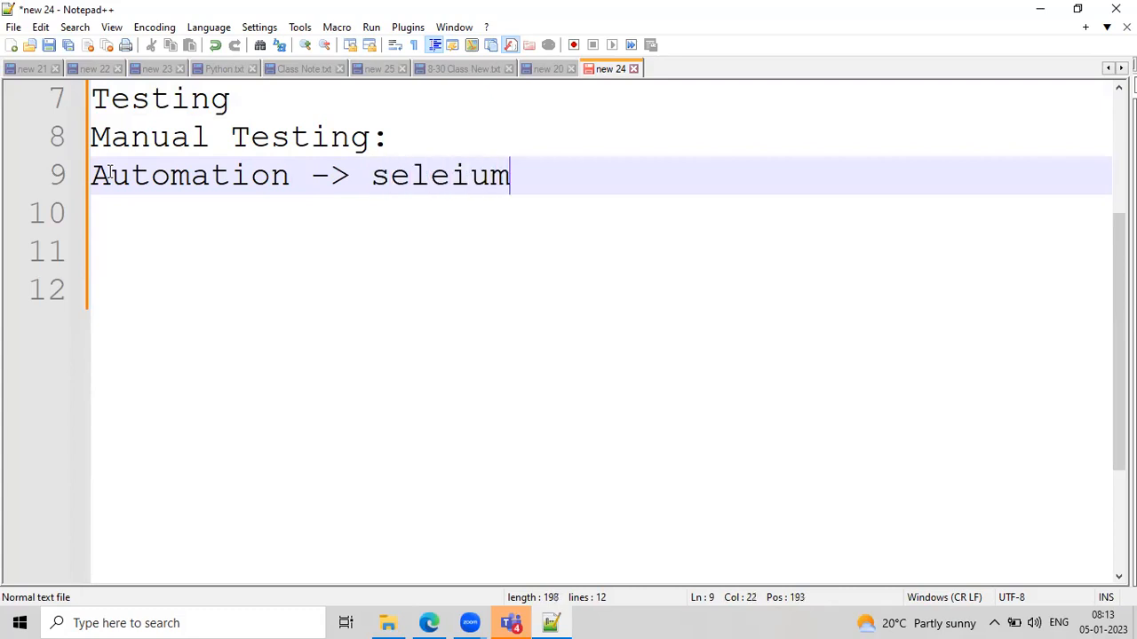
Correct the misspelled tool name on the Automation line to "selenium" and append ", Tosca, RAFt" after it
{"action": "key", "text": "BackSpace"}
{"action": "key", "text": "BackSpace"}
{"action": "key", "text": "BackSpace"}
{"action": "type", "text": "nium, T"}
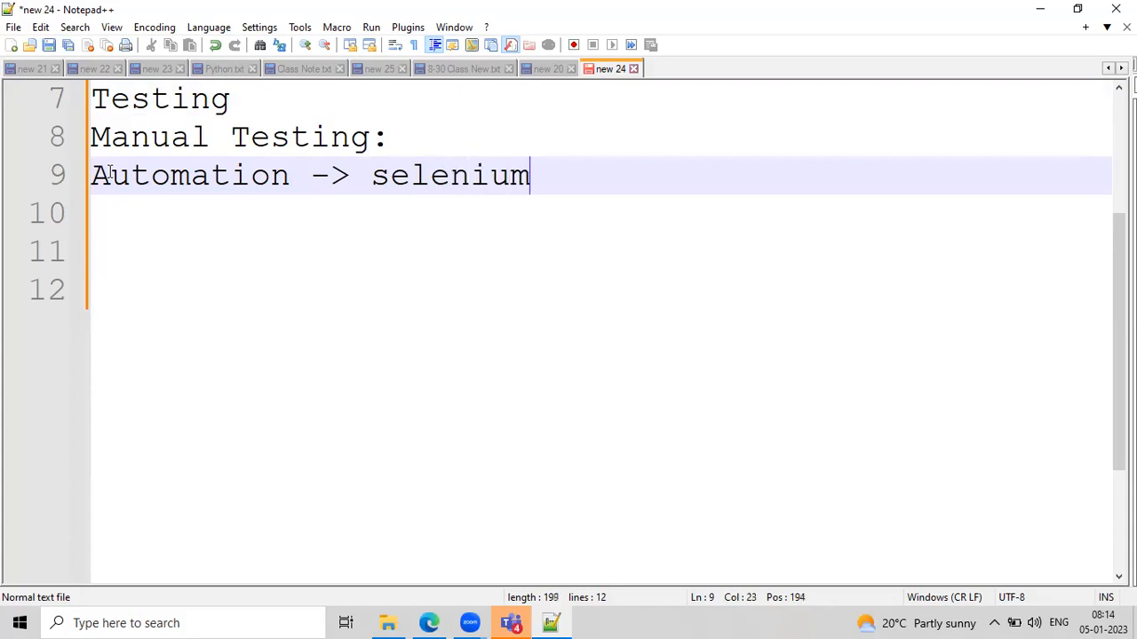
{"action": "type", "text": "osca,"}
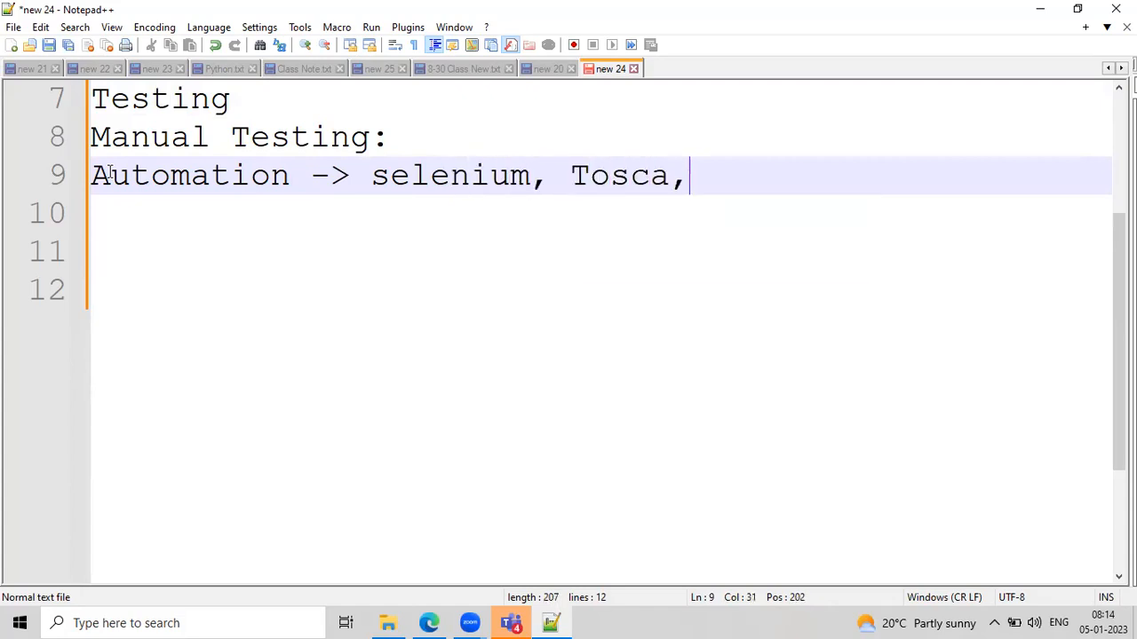
{"action": "type", "text": " RAFt"}
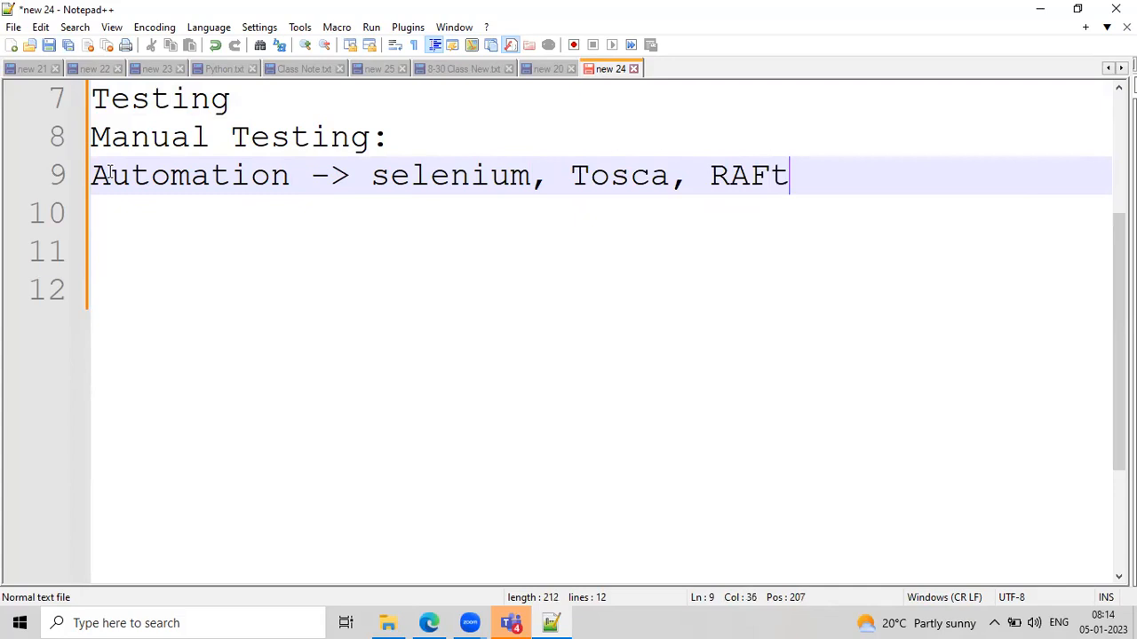
{"action": "type", "text": ", CUC"}
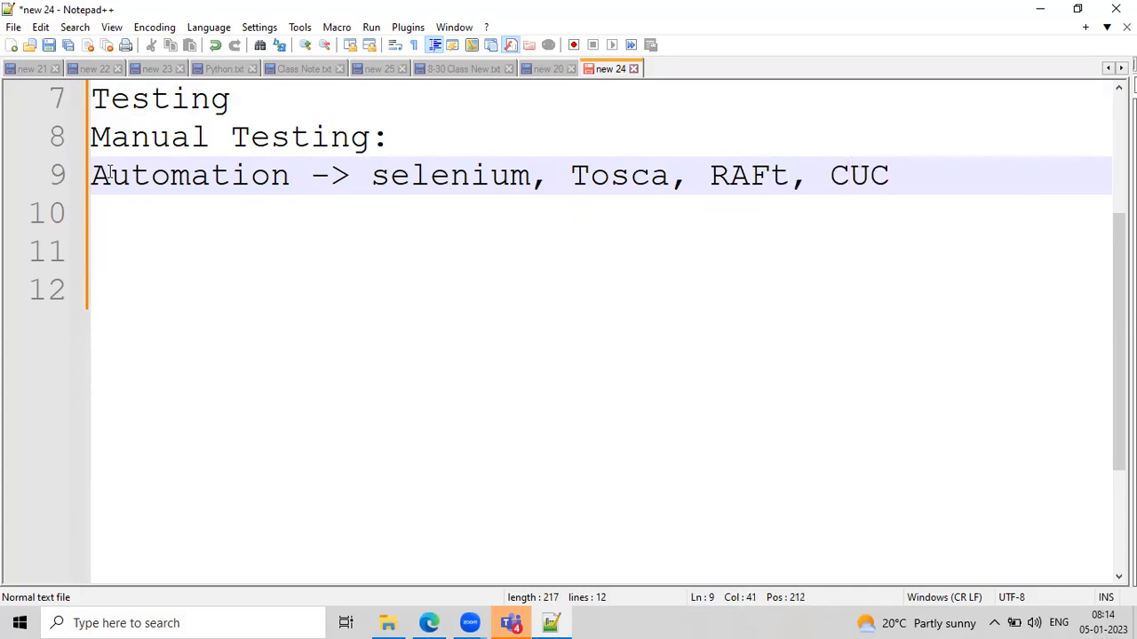
{"action": "key", "text": "BackSpace"}
{"action": "key", "text": "BackSpace"}
{"action": "key", "text": "BackSpace"}
{"action": "key", "text": "BackSpace"}
{"action": "key", "text": "BackSpace"}
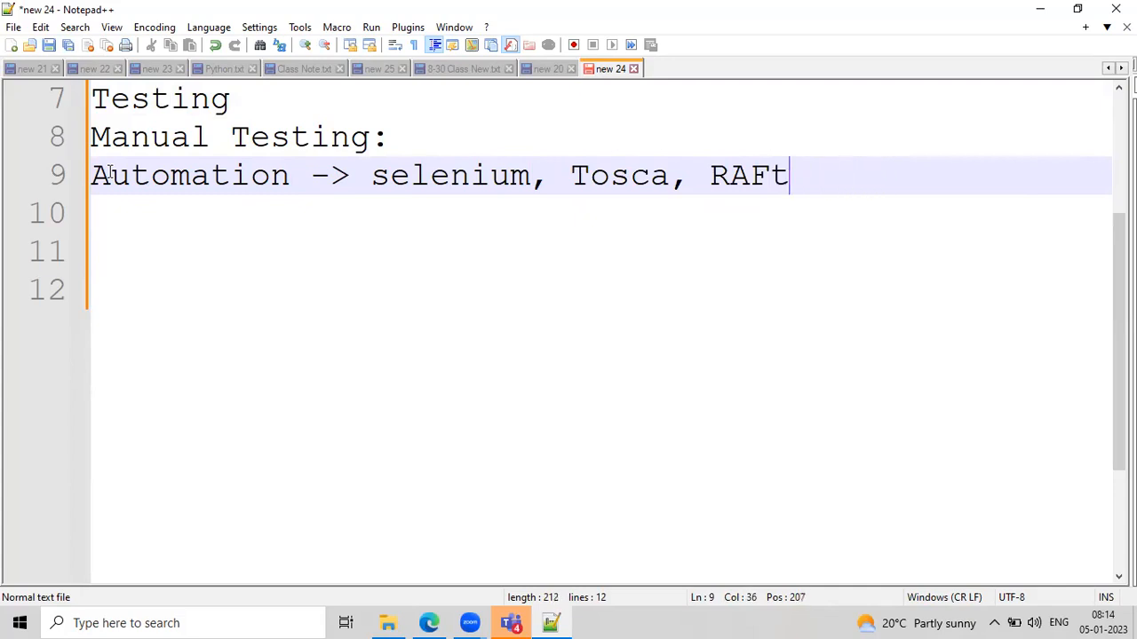
Extend the tool list on the Automation line with ",QTP..." directly after "RAFt"
{"action": "type", "text": "..."}
{"action": "left_click_drag", "start_coordinate": [564, 175], "coordinate": [672, 165]}
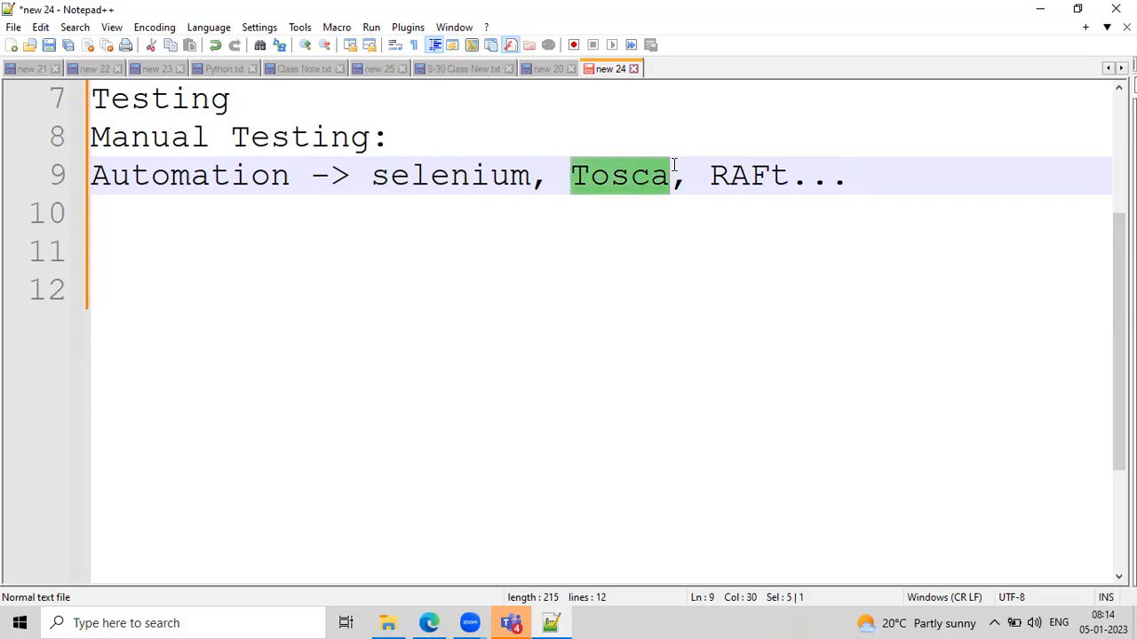
{"action": "left_click", "coordinate": [798, 175]}
{"action": "type", "text": ","}
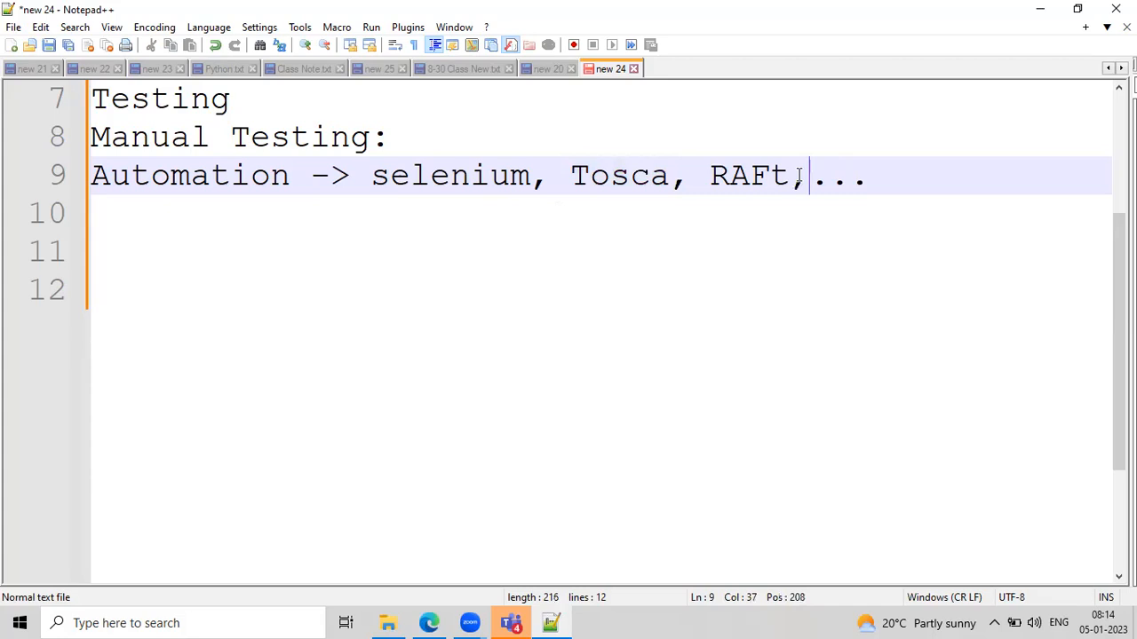
{"action": "type", "text": "QTP"}
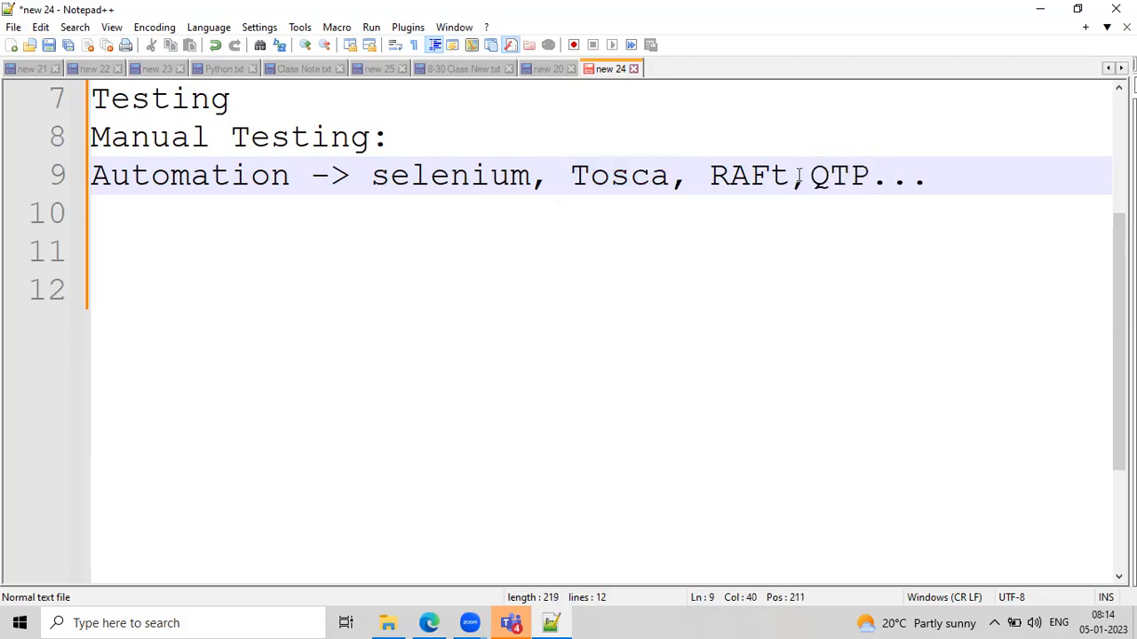
Write "Learn Programming / Scripting" on a new line below the Automation tool list and start another line beneath it
{"action": "left_click", "coordinate": [984, 183]}
{"action": "key", "text": "Return"}
{"action": "type", "text": "Learn Programming "}
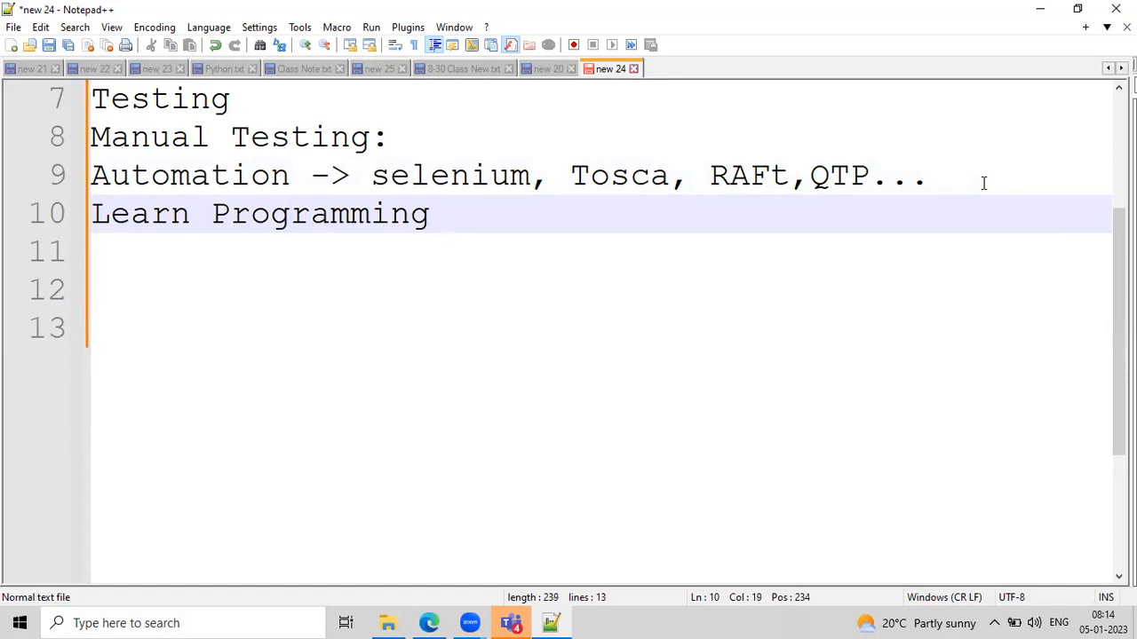
{"action": "type", "text": "/ Scrip"}
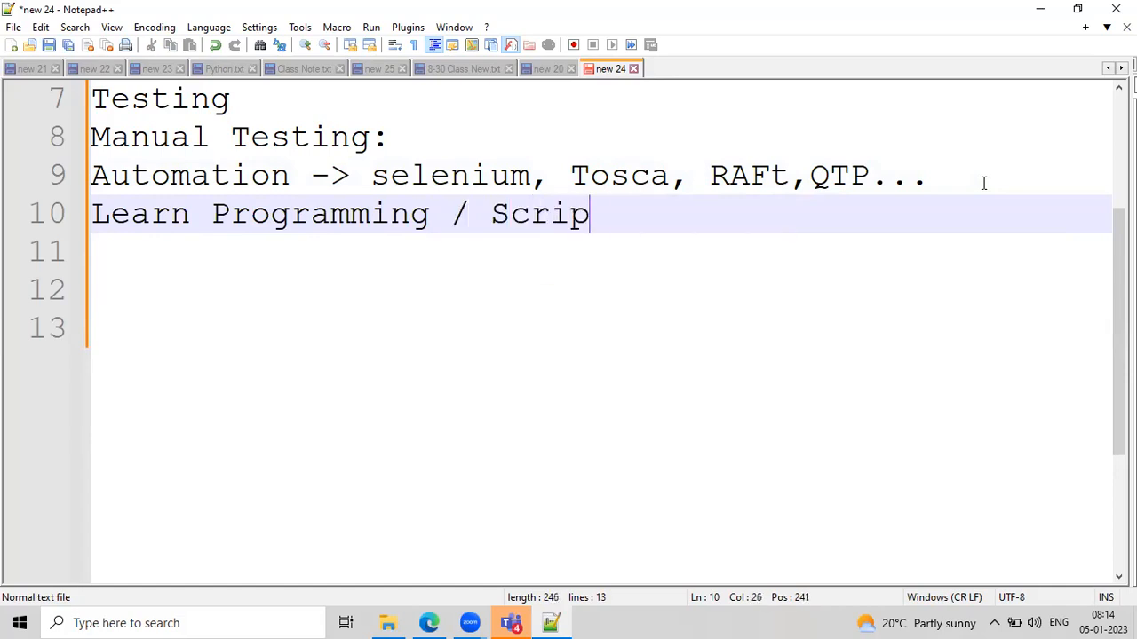
{"action": "type", "text": "ting la"}
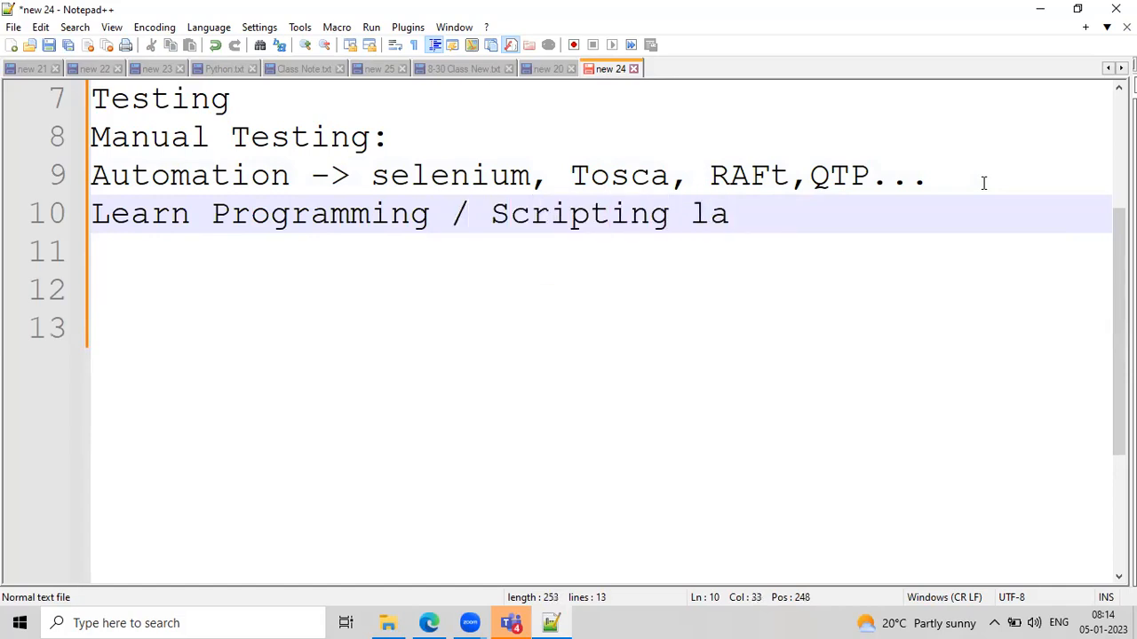
{"action": "type", "text": "ngae"}
{"action": "key", "text": "BackSpace"}
{"action": "key", "text": "BackSpace"}
{"action": "key", "text": "BackSpace"}
{"action": "key", "text": "BackSpace"}
{"action": "key", "text": "BackSpace"}
{"action": "key", "text": "BackSpace"}
{"action": "key", "text": "BackSpace"}
{"action": "key", "text": "Return"}
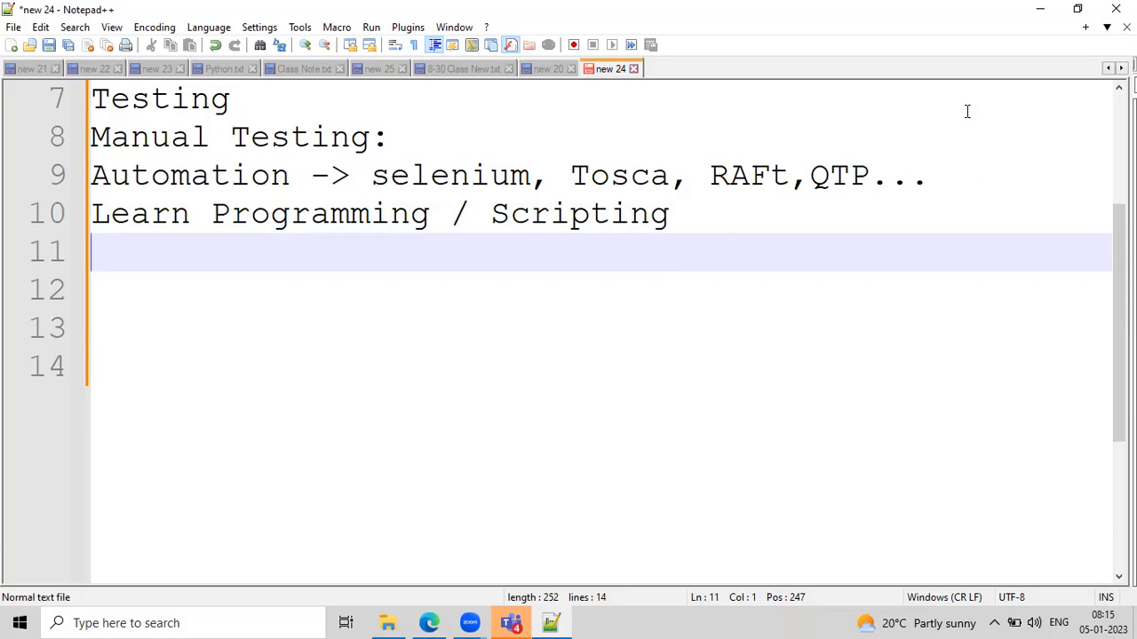
Write "Tosca => 30 + platfomrm" on the line below "Learn Programming / Scripting"
{"action": "double_click", "coordinate": [844, 175]}
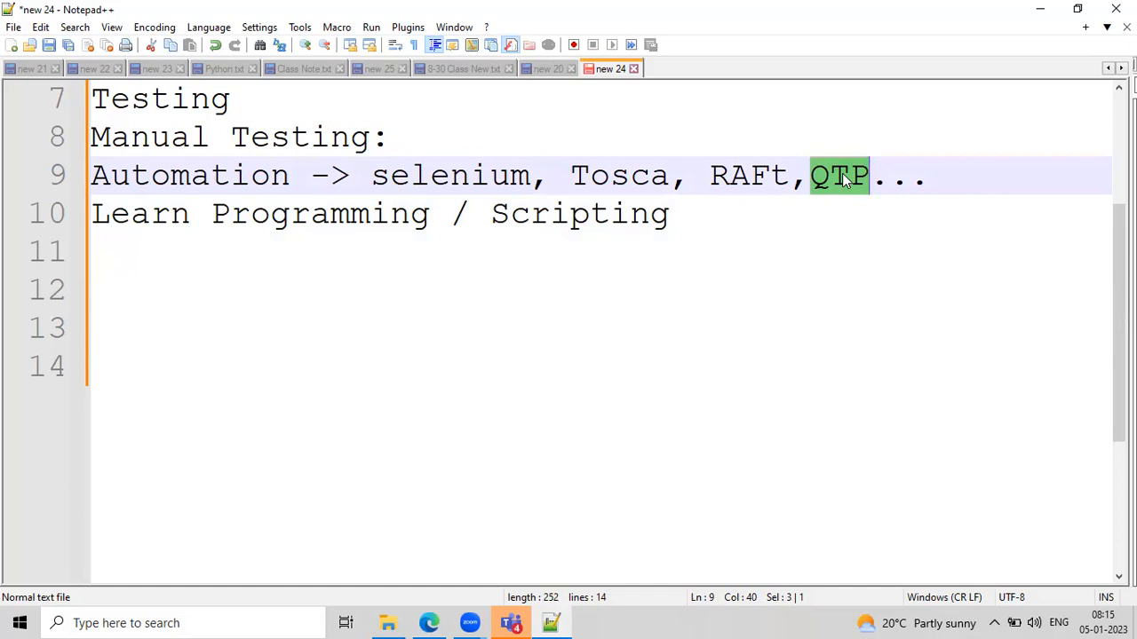
{"action": "double_click", "coordinate": [637, 183]}
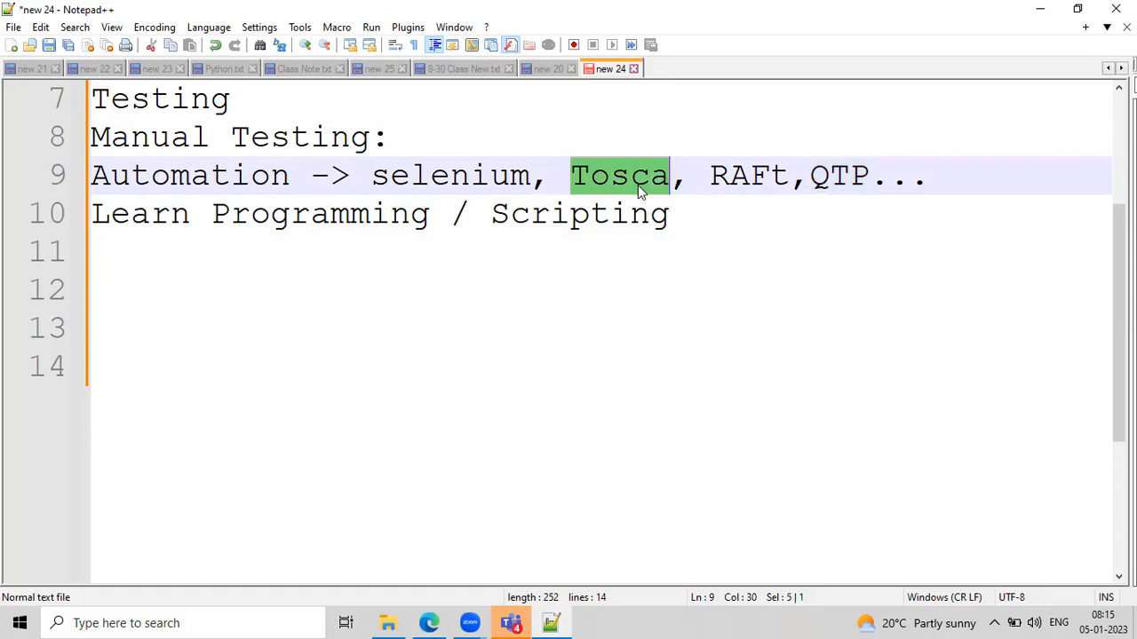
{"action": "left_click", "coordinate": [189, 265]}
{"action": "type", "text": "Ts"}
{"action": "key", "text": "BackSpace"}
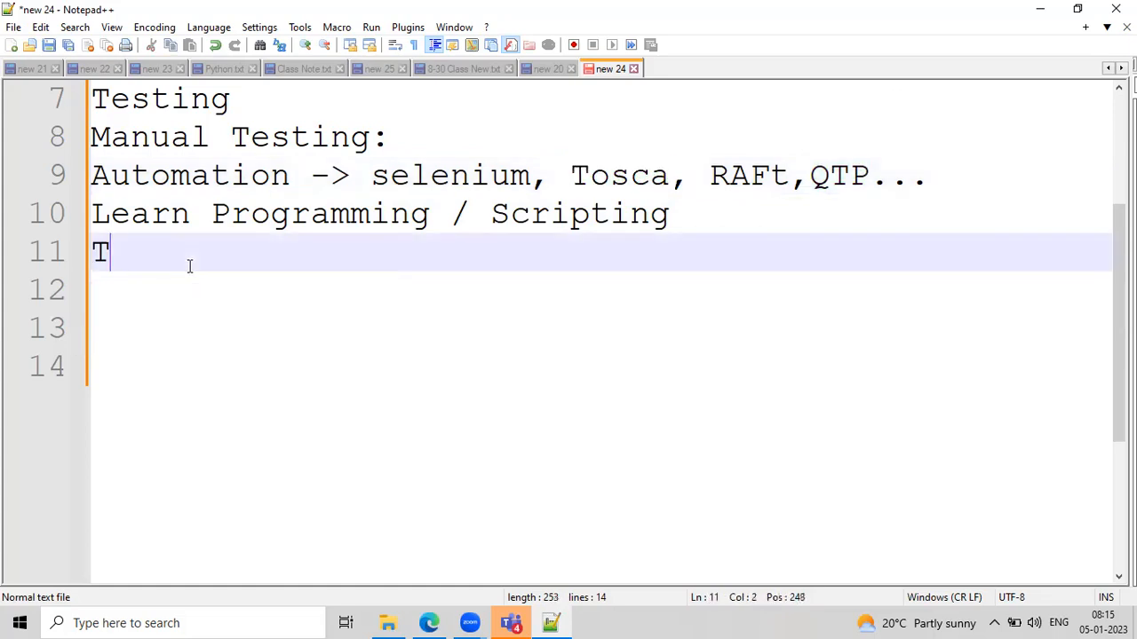
{"action": "type", "text": "osca => 30 +"}
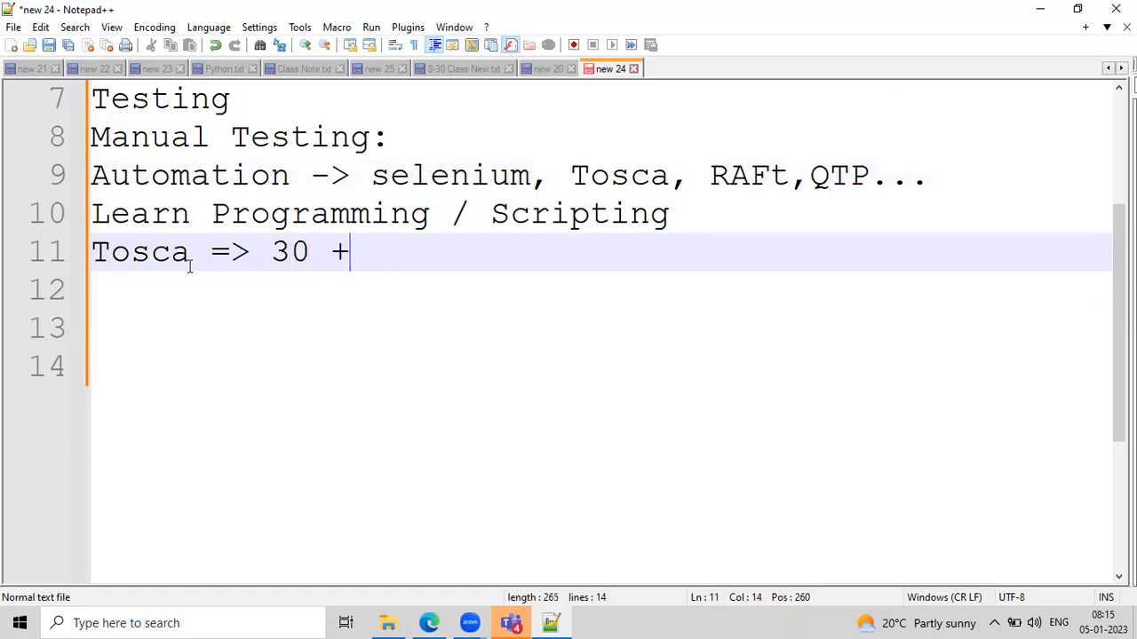
{"action": "type", "text": " platfomrm"}
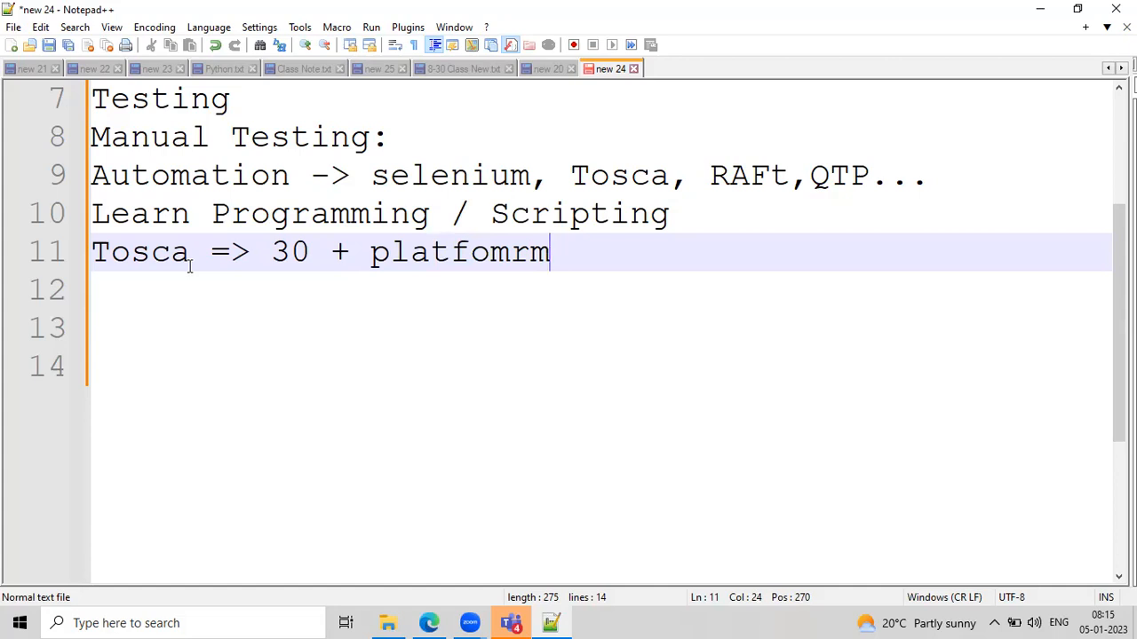
Leave a blank line below the Tosca platform note and write "Tosca Tool is acting as Test Automation and Management Tool."
{"action": "key", "text": "Return"}
{"action": "key", "text": "Return"}
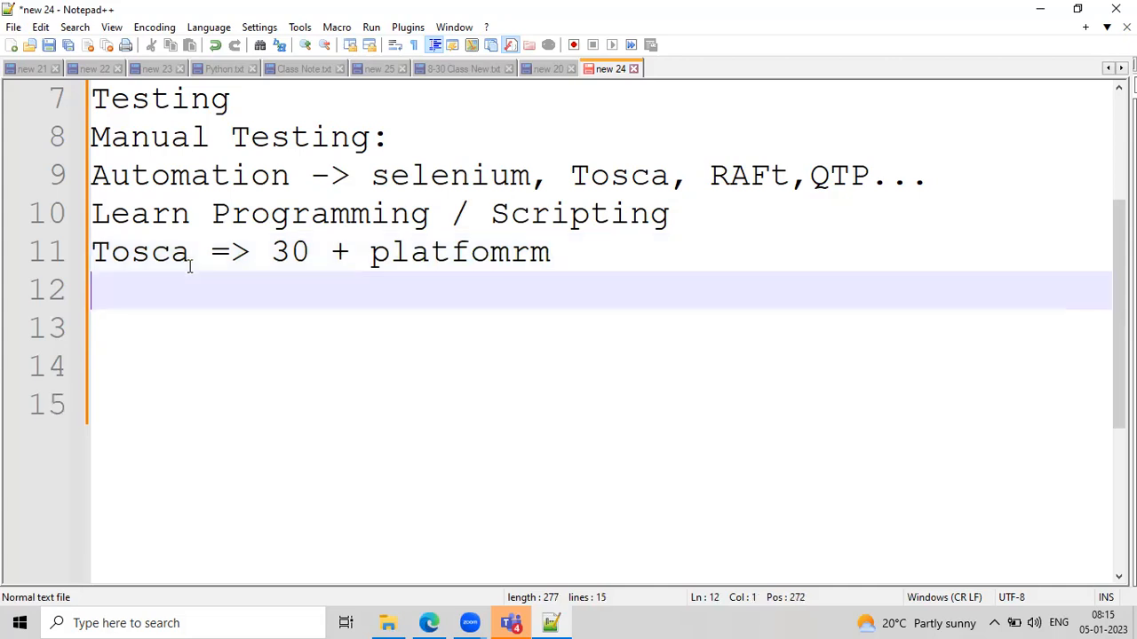
{"action": "type", "text": "Tosca "}
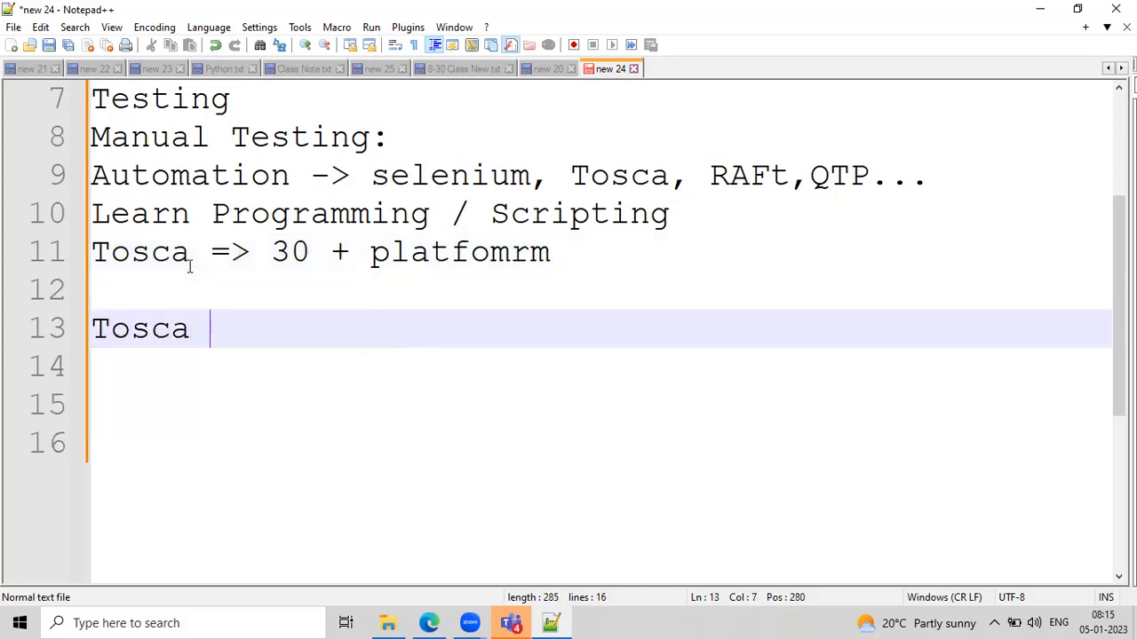
{"action": "type", "text": "Tool is acting as T"}
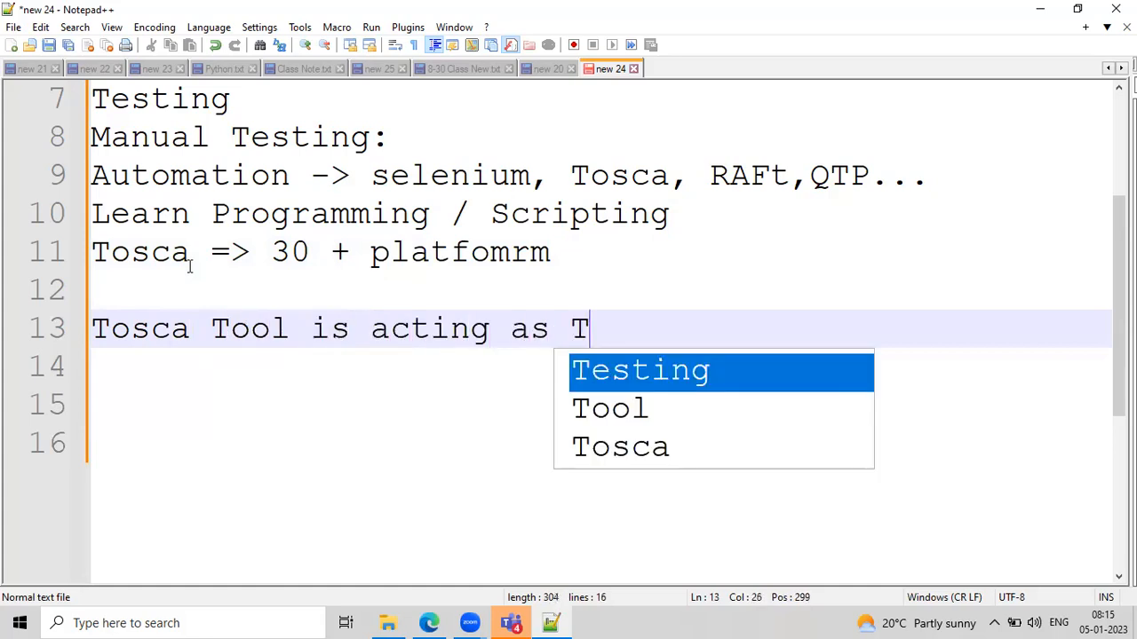
{"action": "type", "text": "est Automa"}
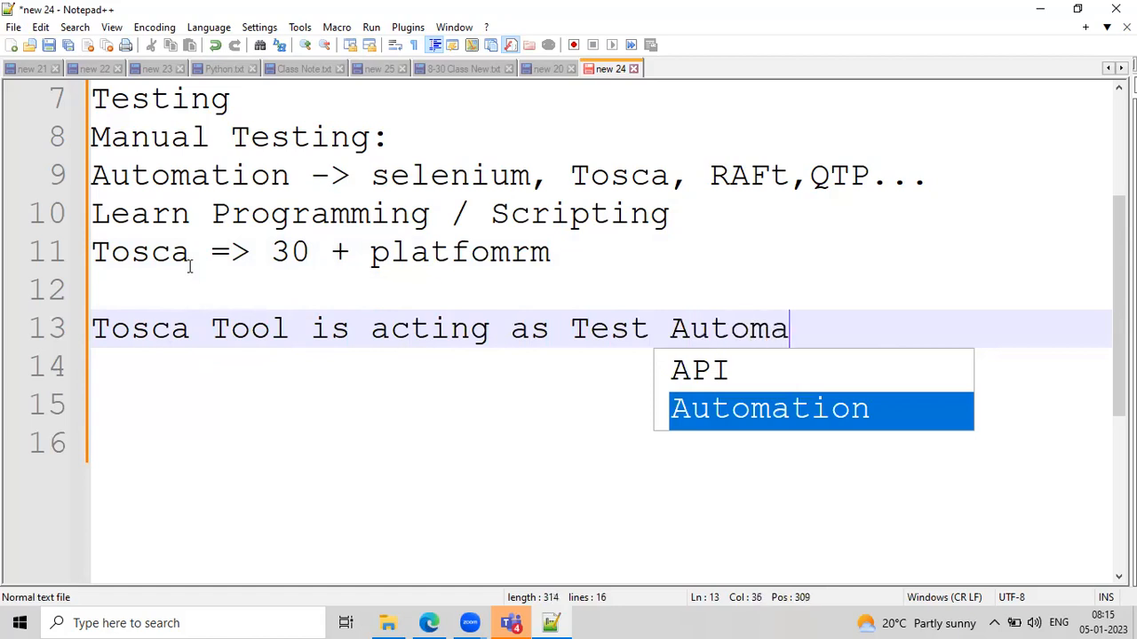
{"action": "type", "text": "tion and dMan"}
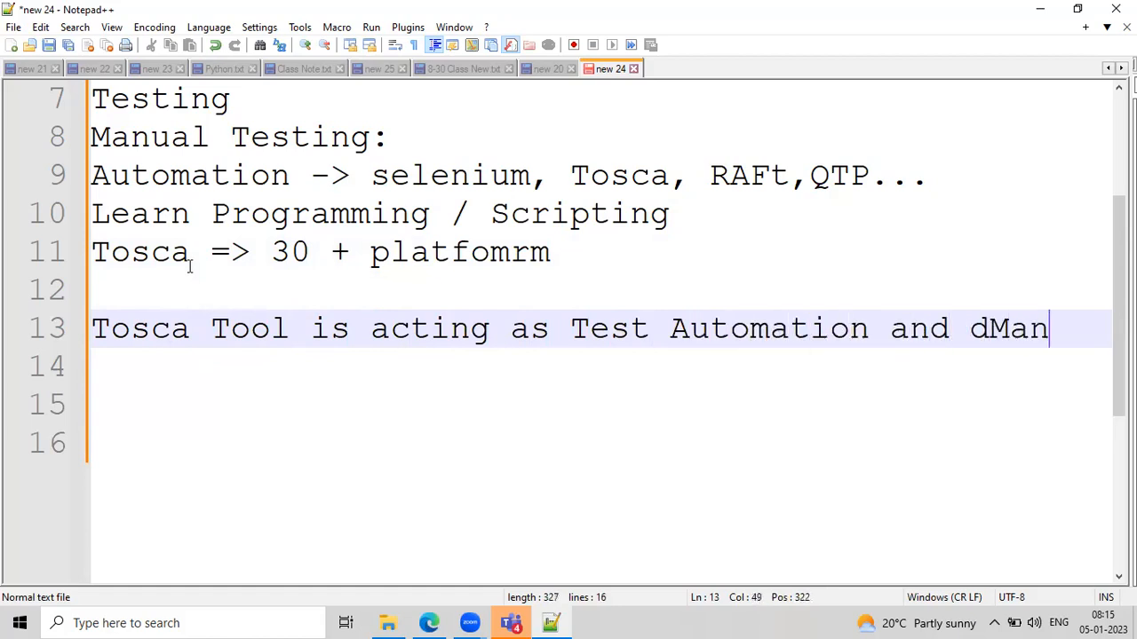
{"action": "type", "text": "agement Toll"}
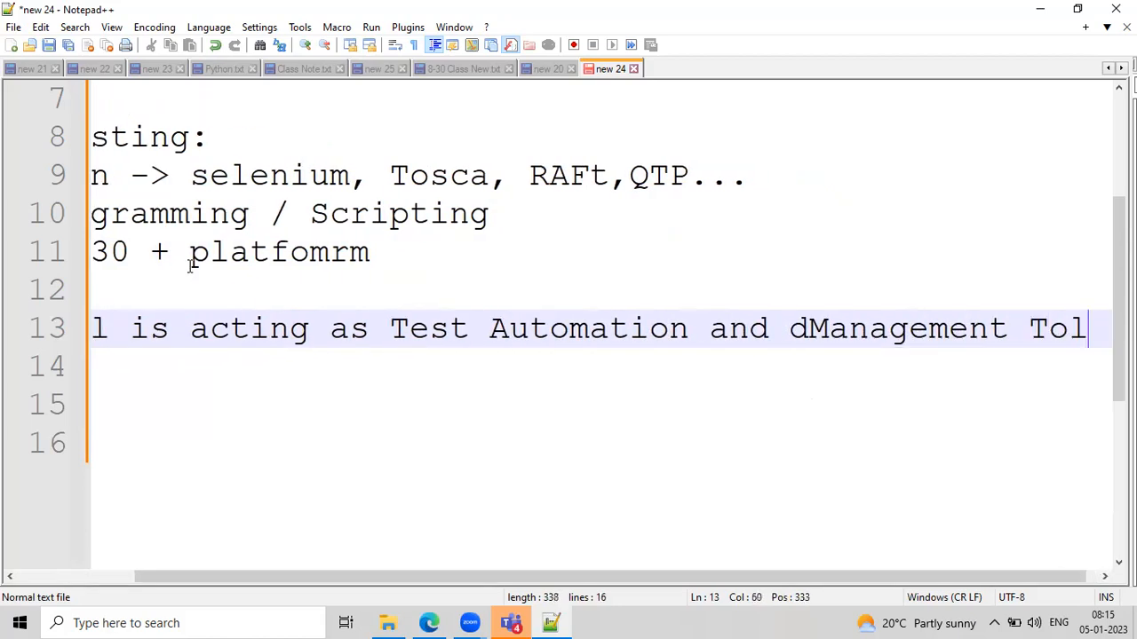
{"action": "key", "text": "BackSpace"}
{"action": "type", "text": "oo"}
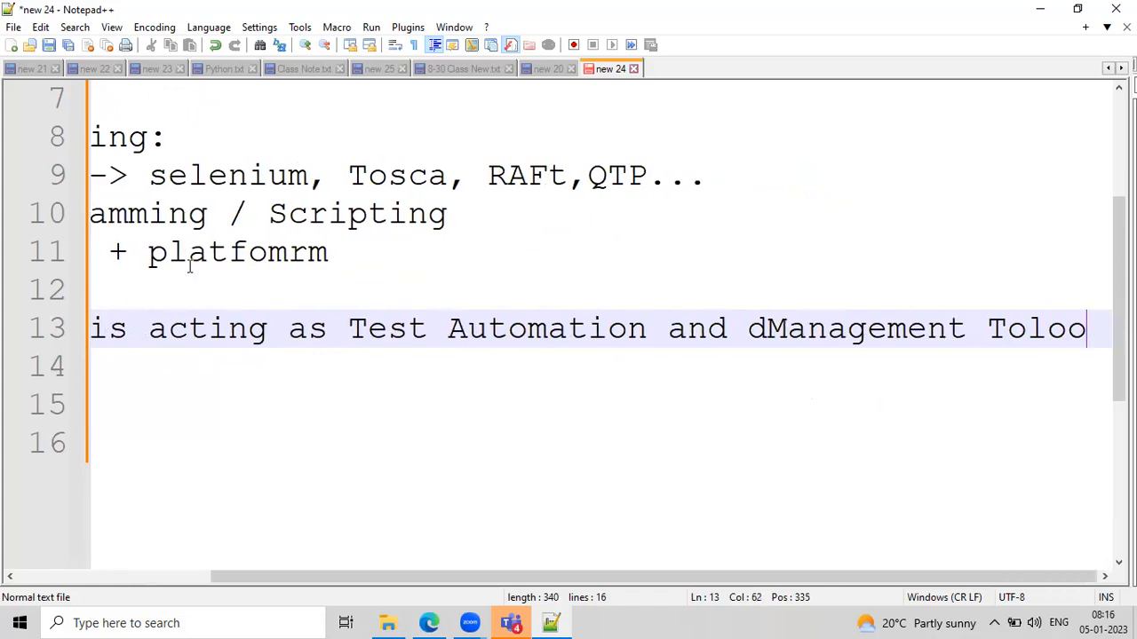
{"action": "key", "text": "BackSpace"}
{"action": "key", "text": "BackSpace"}
{"action": "key", "text": "BackSpace"}
{"action": "type", "text": "ol."}
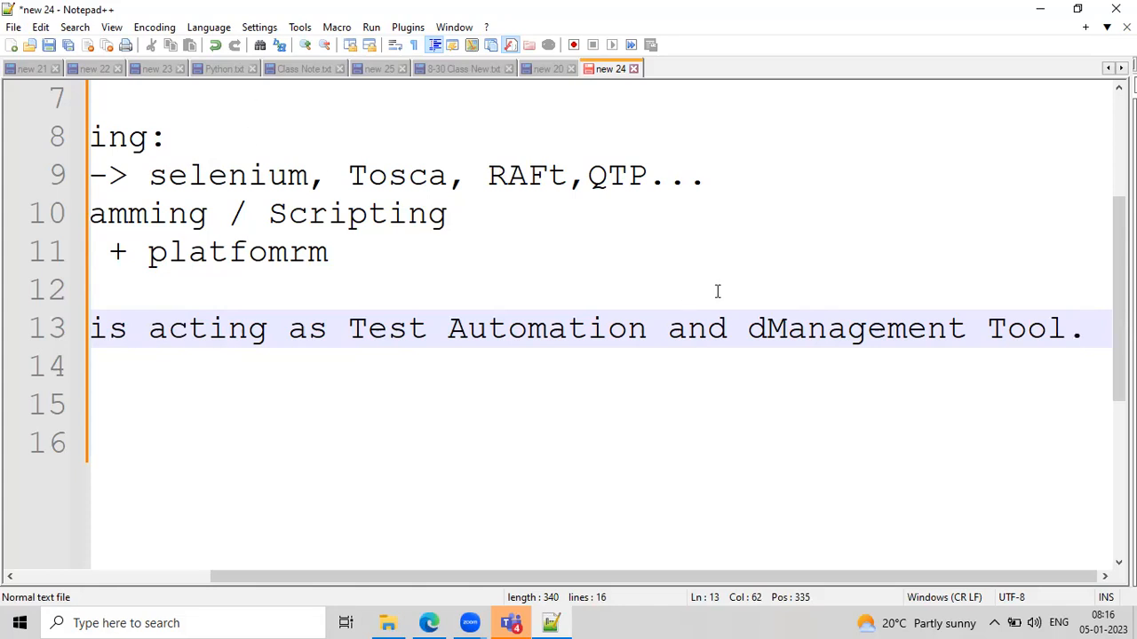
{"action": "left_click", "coordinate": [766, 328]}
{"action": "key", "text": "BackSpace"}
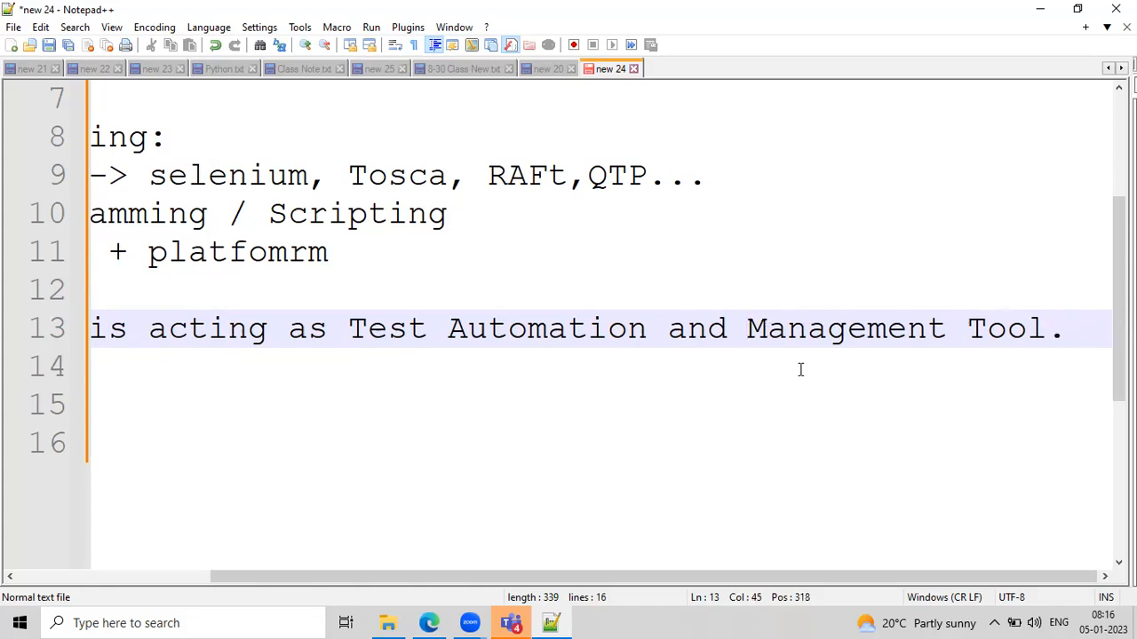
{"action": "left_click", "coordinate": [652, 432]}
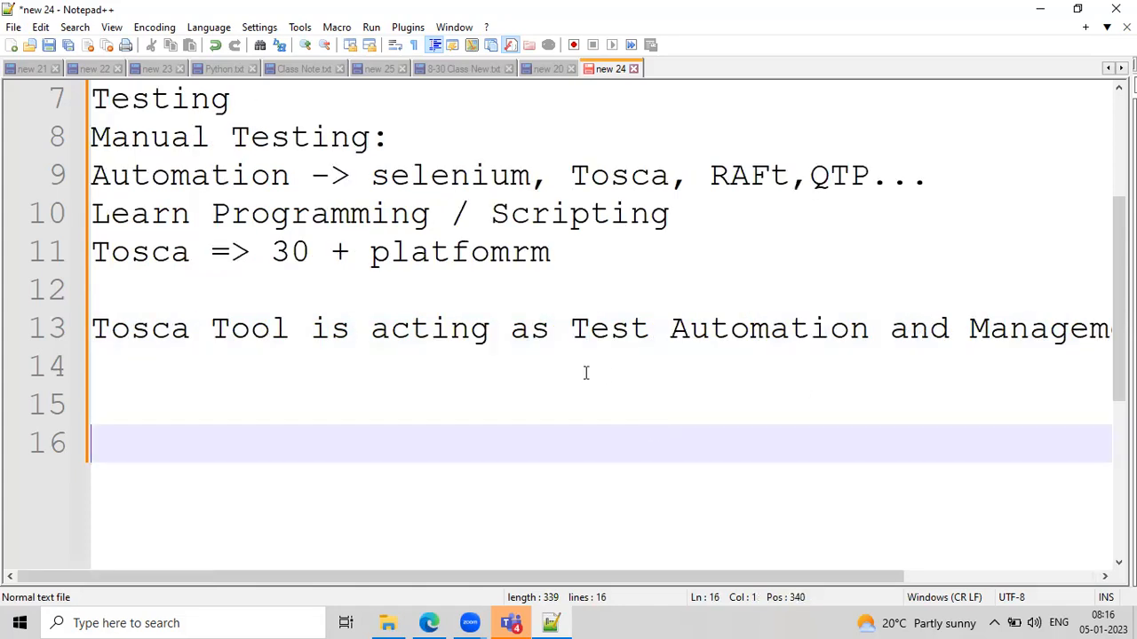
Highlight the phrase "Test Automation" in the sentence about what the Tosca Tool acts as
{"action": "left_click", "coordinate": [275, 351]}
{"action": "left_click_drag", "start_coordinate": [93, 328], "coordinate": [591, 327]}
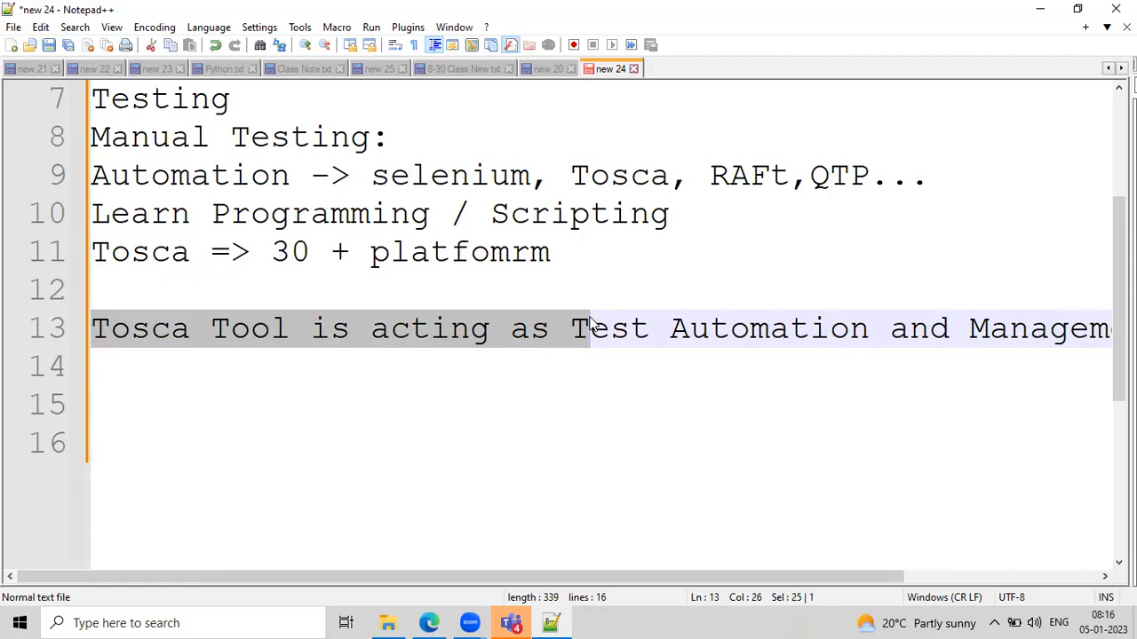
{"action": "left_click", "coordinate": [591, 327]}
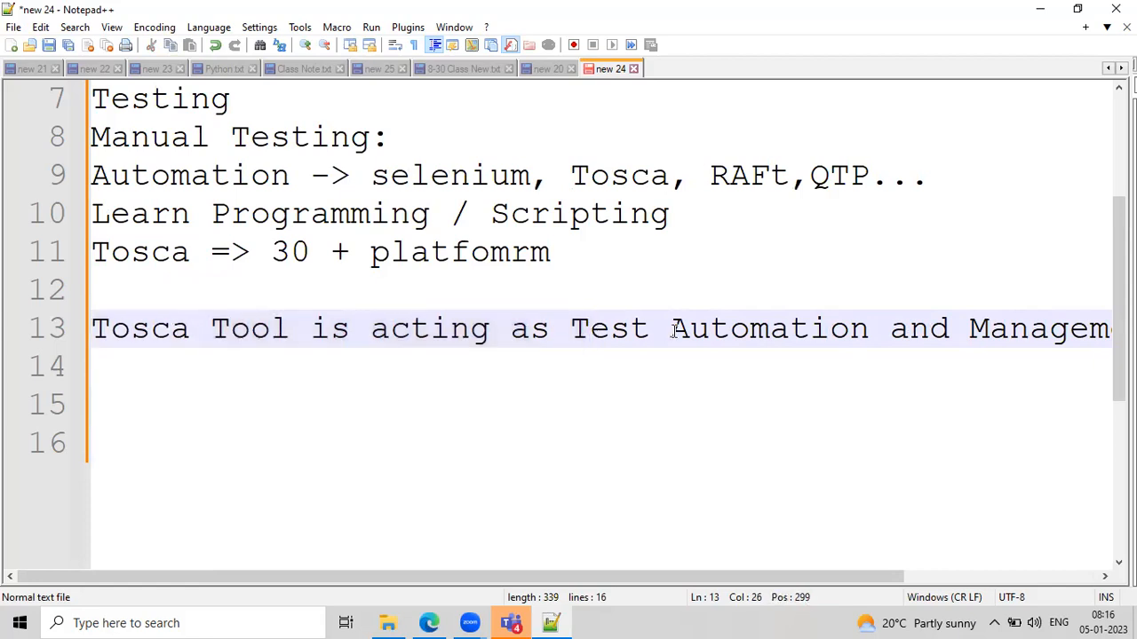
{"action": "key", "text": "Left"}
{"action": "left_click_drag", "start_coordinate": [858, 327], "coordinate": [864, 327]}
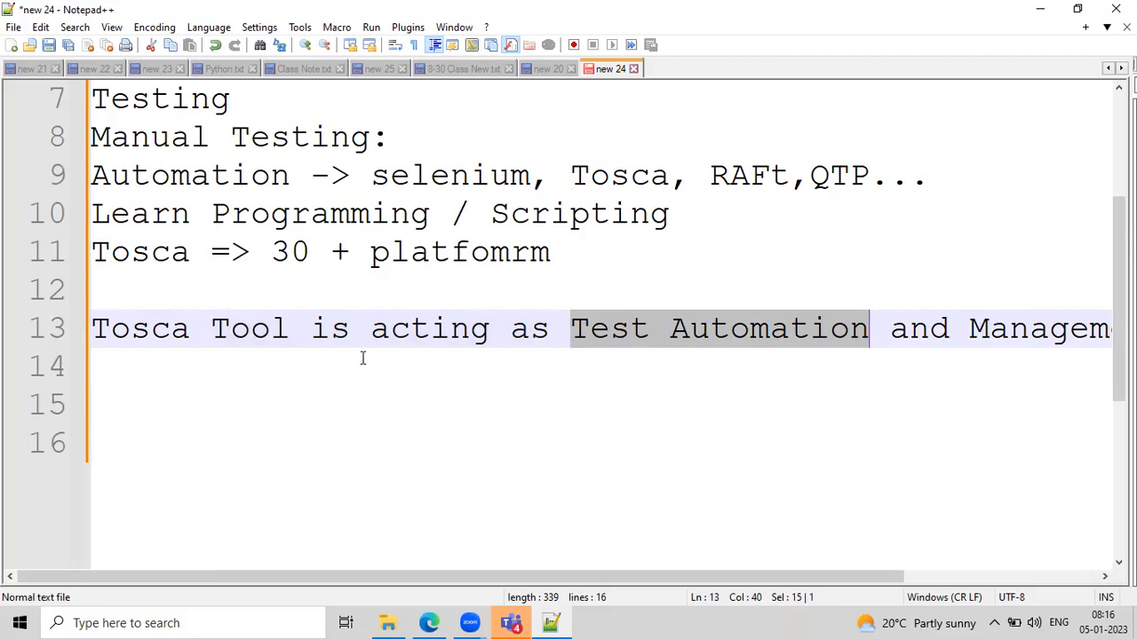
Write "95% -> automation" on the line directly below the Tosca Tool sentence
{"action": "left_click", "coordinate": [138, 370]}
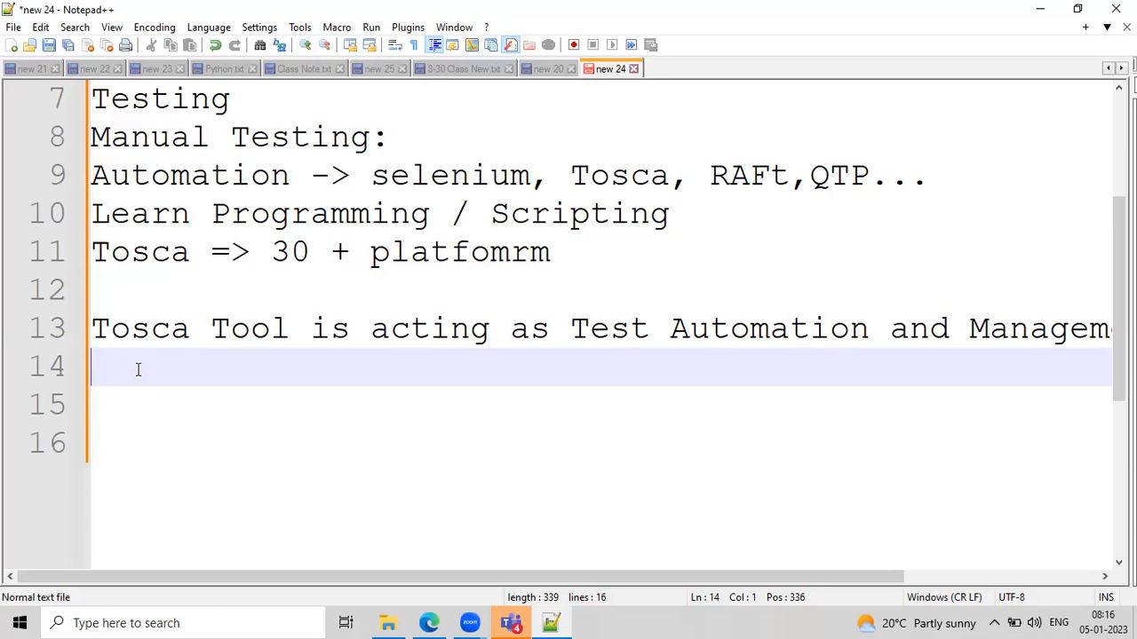
{"action": "type", "text": "95%"}
{"action": "type", "text": " -> T"}
{"action": "type", "text": "e"}
{"action": "key", "text": "BackSpace"}
{"action": "key", "text": "BackSpace"}
{"action": "type", "text": "au"}
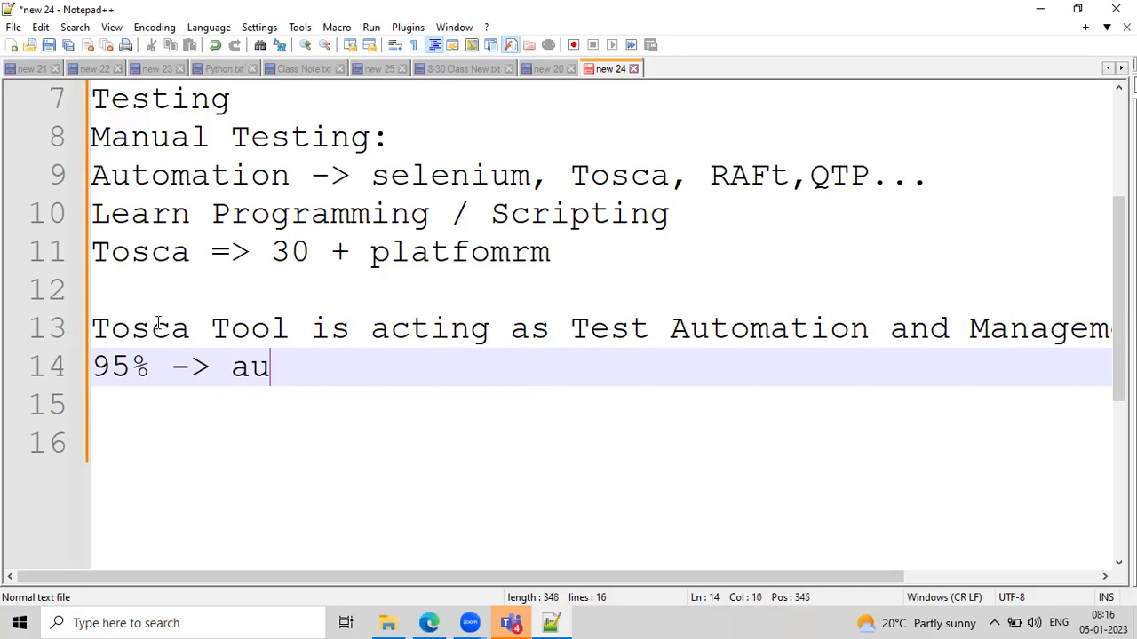
{"action": "type", "text": "tomation"}
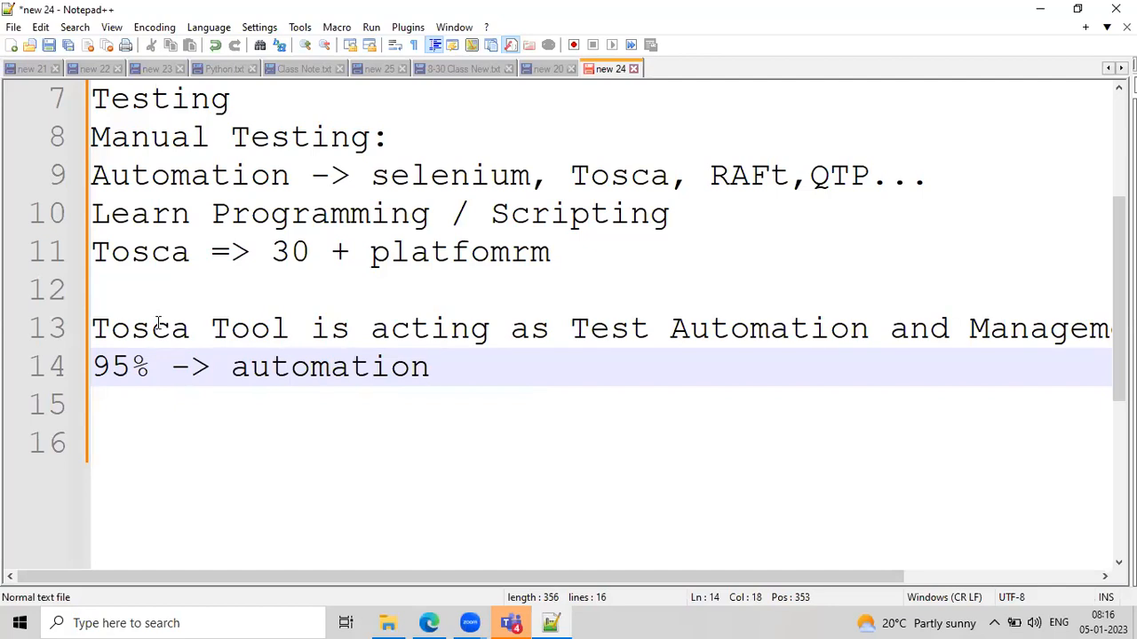
Search Windows for "Tosca", view the matching apps, and return to the blank last line of the notes
{"action": "left_click", "coordinate": [252, 621]}
{"action": "type", "text": "Tosca"}
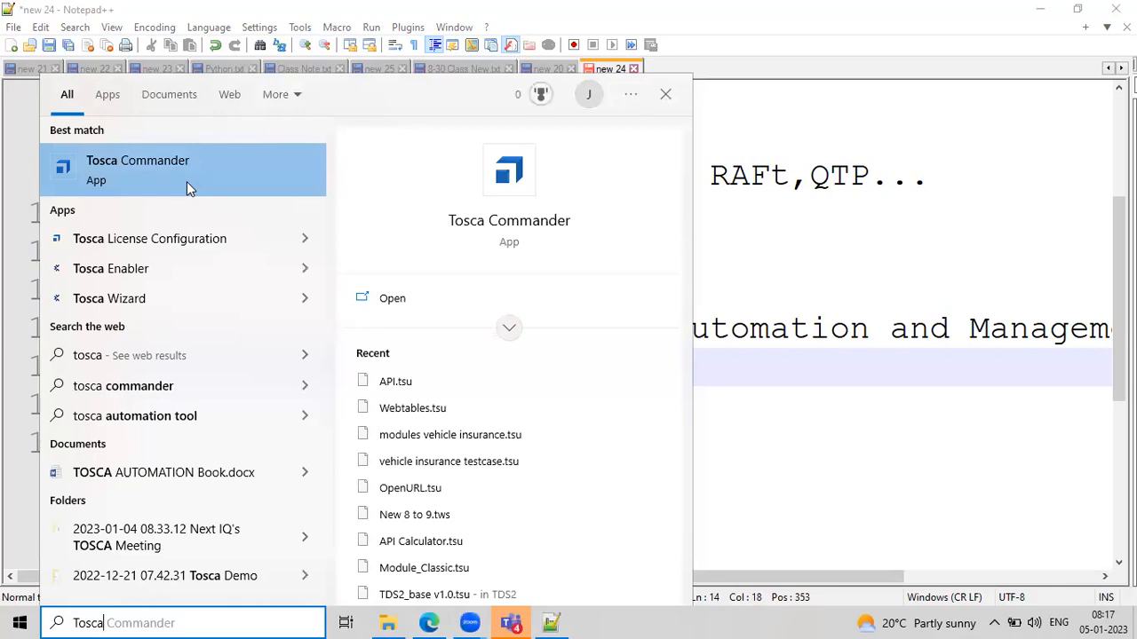
{"action": "key", "text": "XF86AudioRaiseVolume"}
{"action": "key", "text": "XF86AudioRaiseVolume"}
{"action": "key", "text": "XF86AudioRaiseVolume"}
{"action": "left_click", "coordinate": [850, 429]}
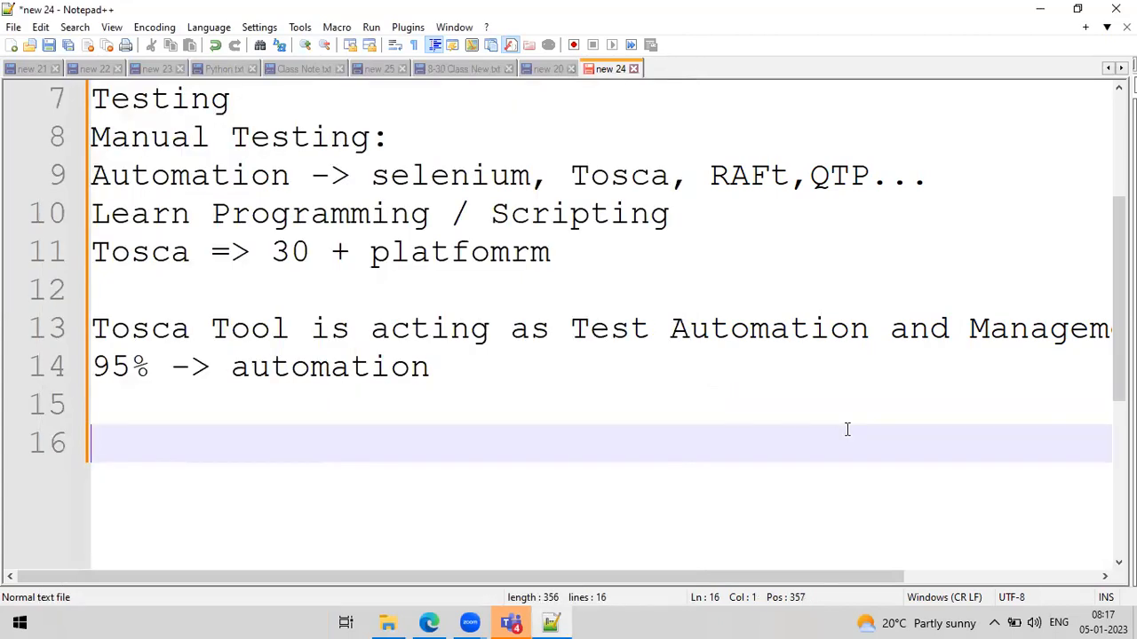
Leave a blank line below the "95% -> automation" note and write "NO Programming"
{"action": "left_click", "coordinate": [123, 421]}
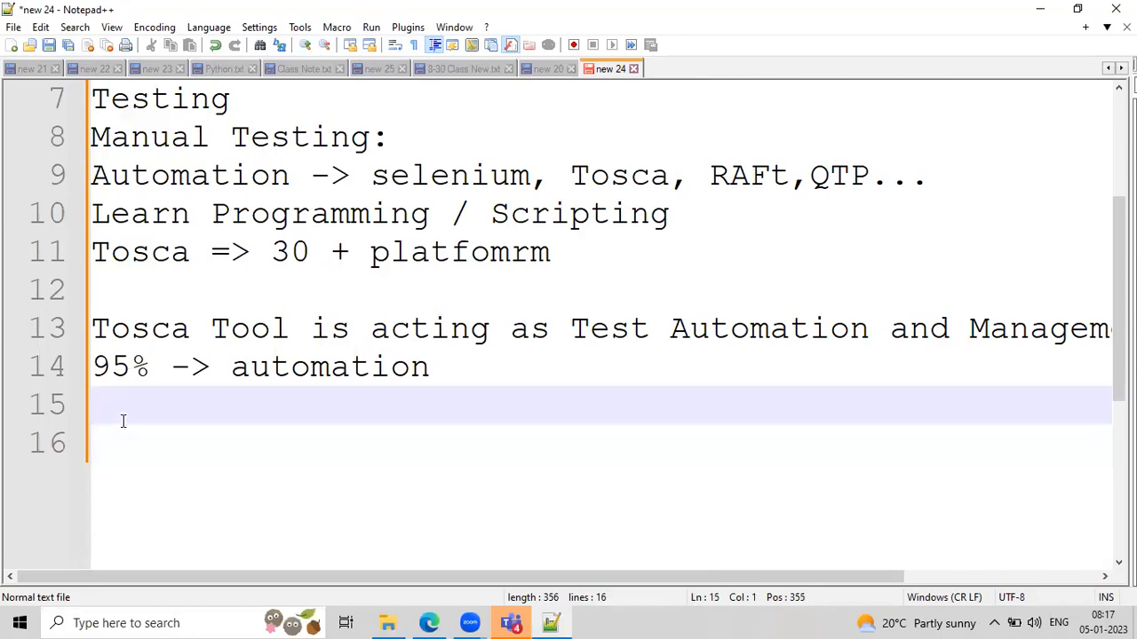
{"action": "key", "text": "Return"}
{"action": "type", "text": "NO anu"}
{"action": "key", "text": "BackSpace"}
{"action": "key", "text": "BackSpace"}
{"action": "key", "text": "BackSpace"}
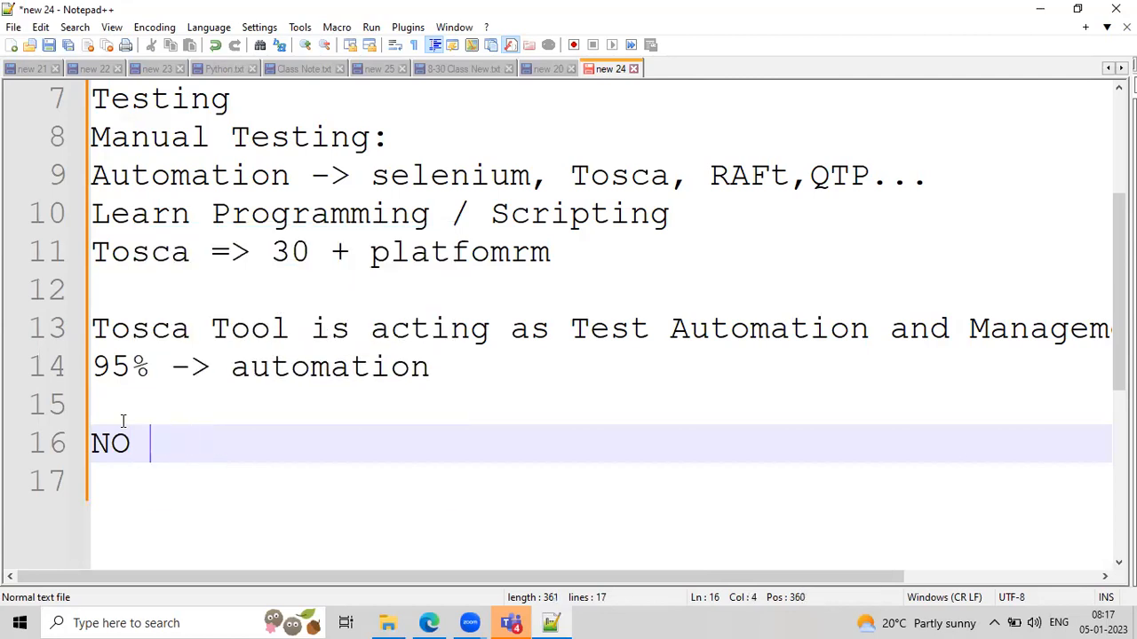
{"action": "type", "text": "Programm"}
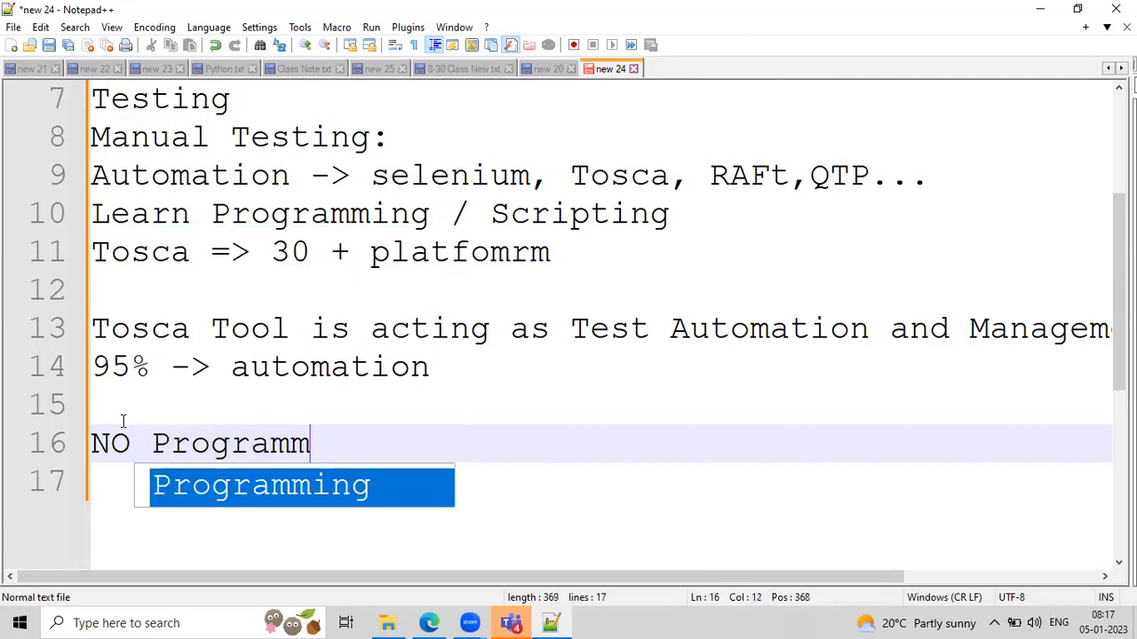
{"action": "type", "text": "ing"}
{"action": "key", "text": "Return"}
Write "Scripttless automation tool." on the line directly below the programming note
{"action": "type", "text": "Scripttless "}
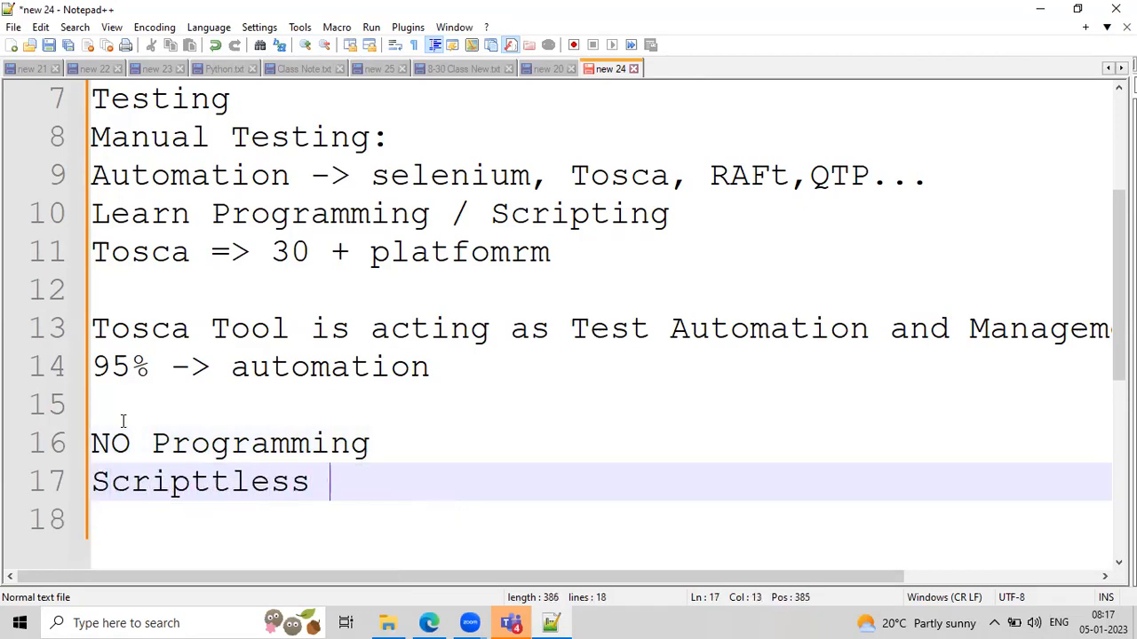
{"action": "type", "text": "automation tool."}
{"action": "key", "text": "Return"}
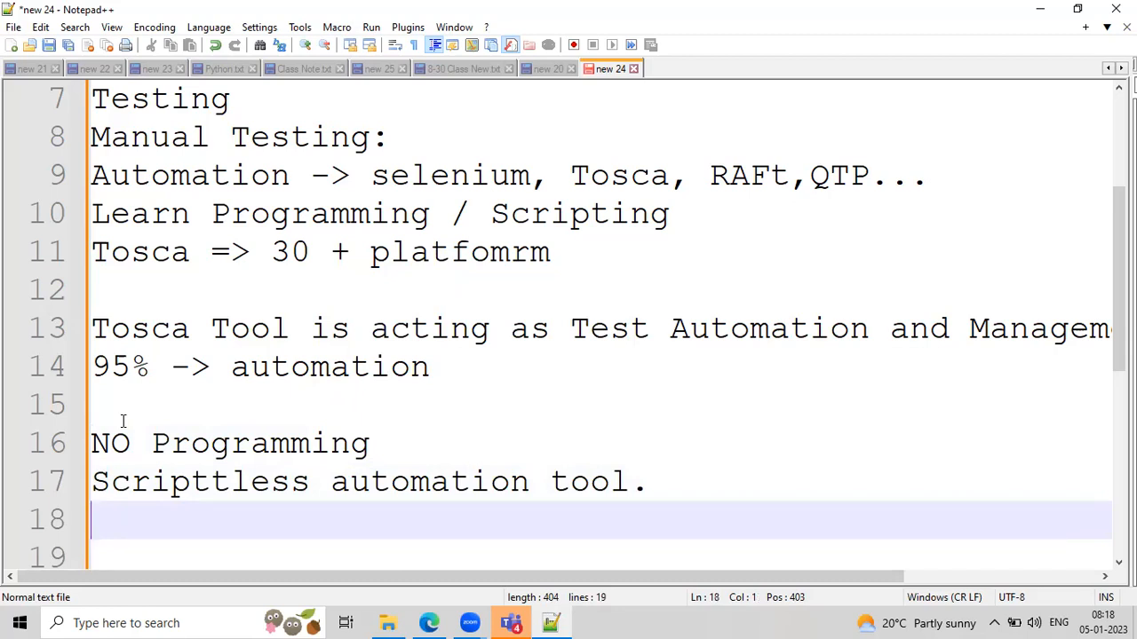
Leave a blank line below the automation tool note and write "Tosca AUtomation"
{"action": "scroll", "coordinate": [123, 421], "scroll_direction": "down", "scroll_amount": 2}
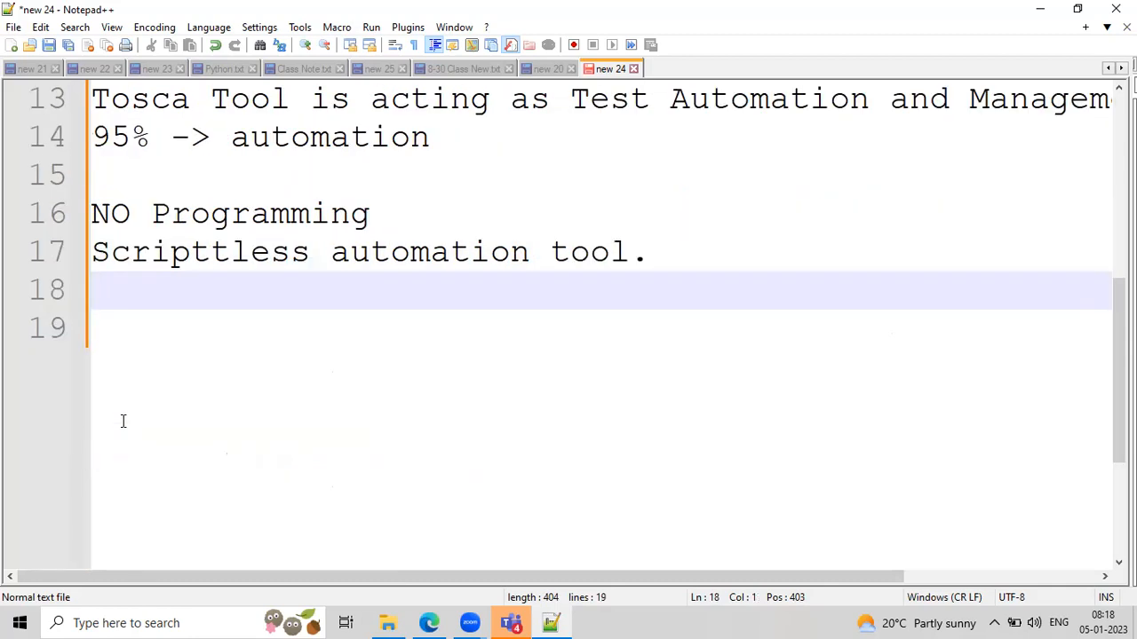
{"action": "key", "text": "Return"}
{"action": "type", "text": "Tosca "}
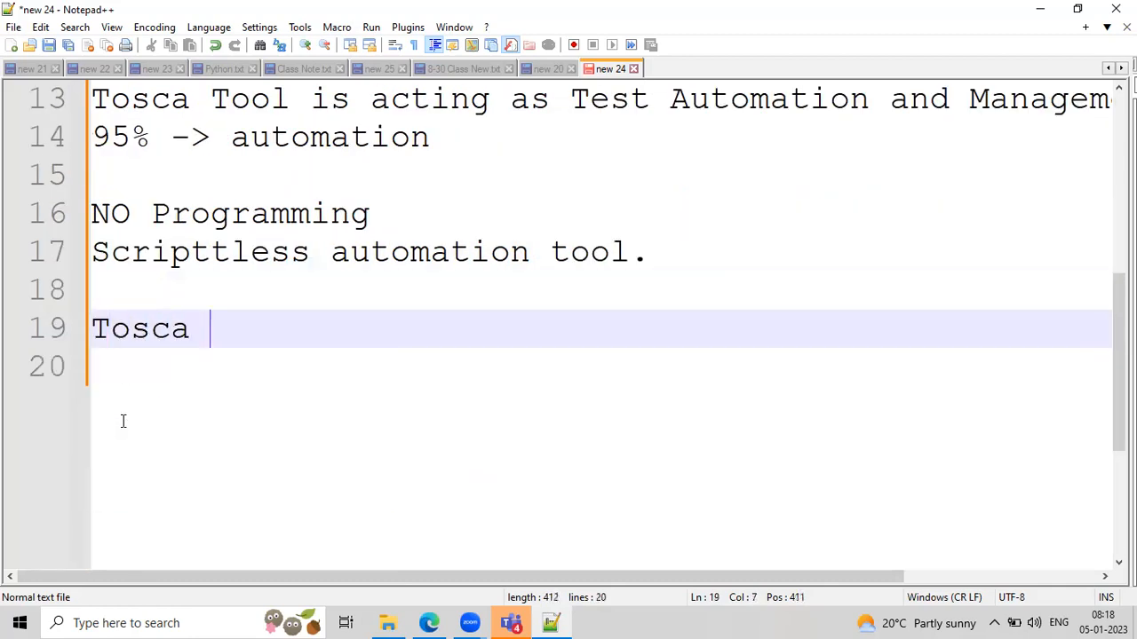
{"action": "type", "text": "AUtomat"}
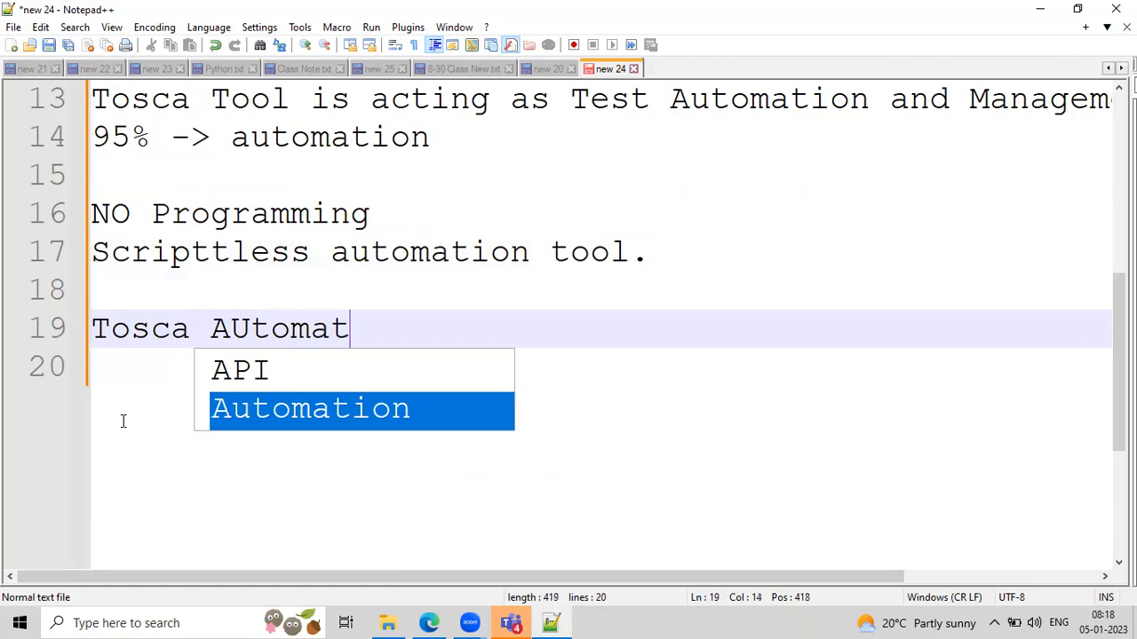
{"action": "type", "text": "ion"}
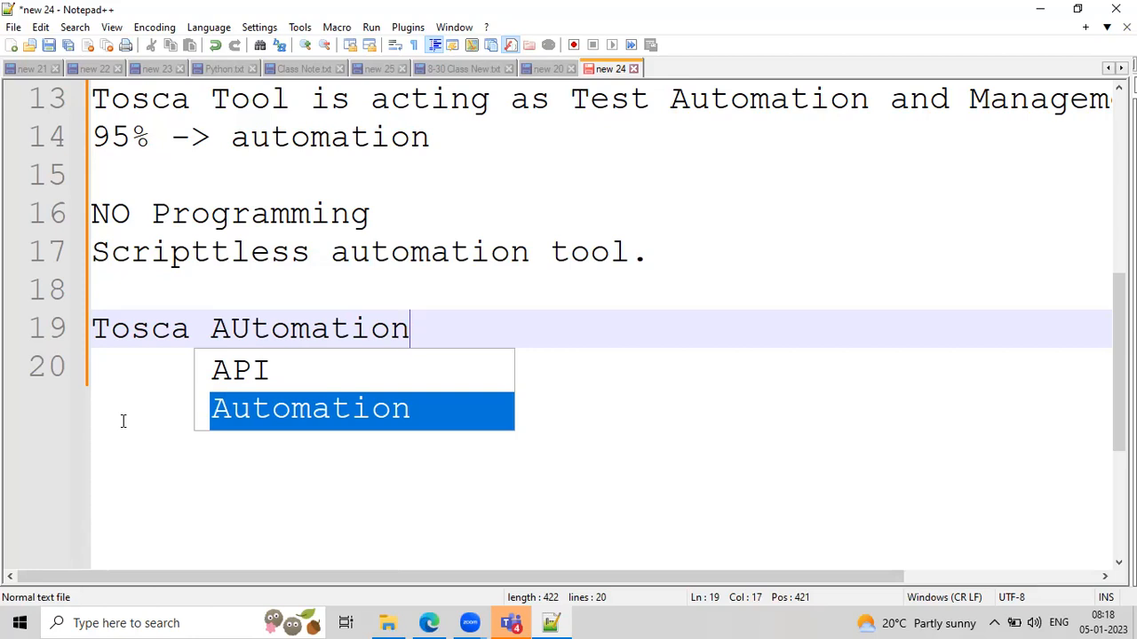
{"action": "left_click", "coordinate": [653, 360]}
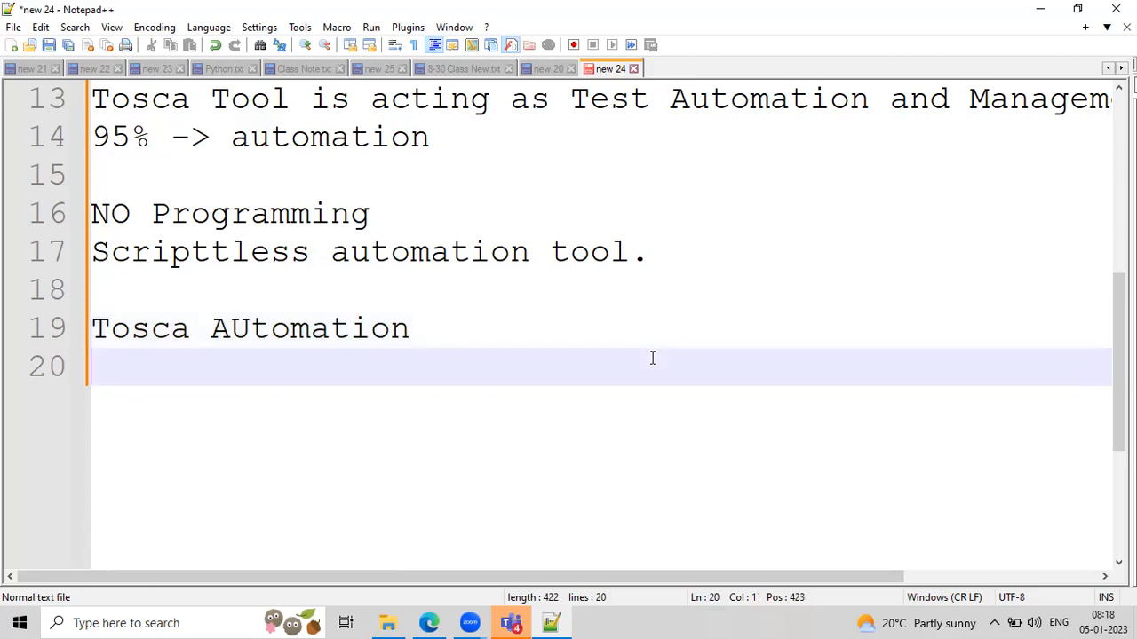
Search Windows for "Tosca", launch Tosca Commander, and return to the notes at the end of the "Tosca AUtomation" line
{"action": "left_click", "coordinate": [188, 623]}
{"action": "type", "text": "Tosca"}
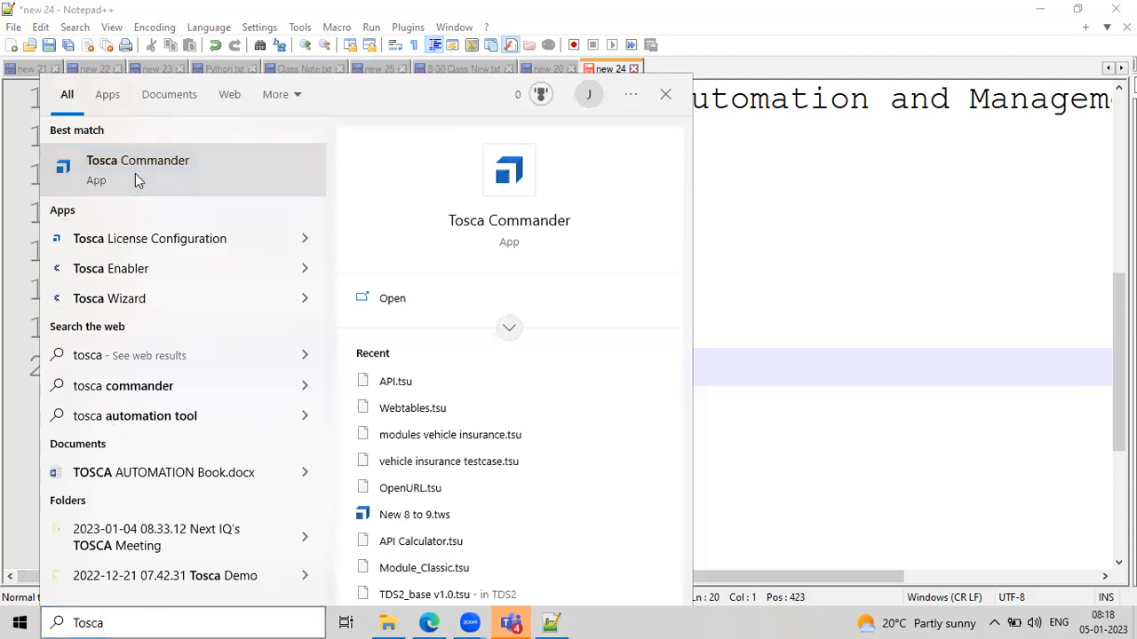
{"action": "left_click", "coordinate": [1058, 315]}
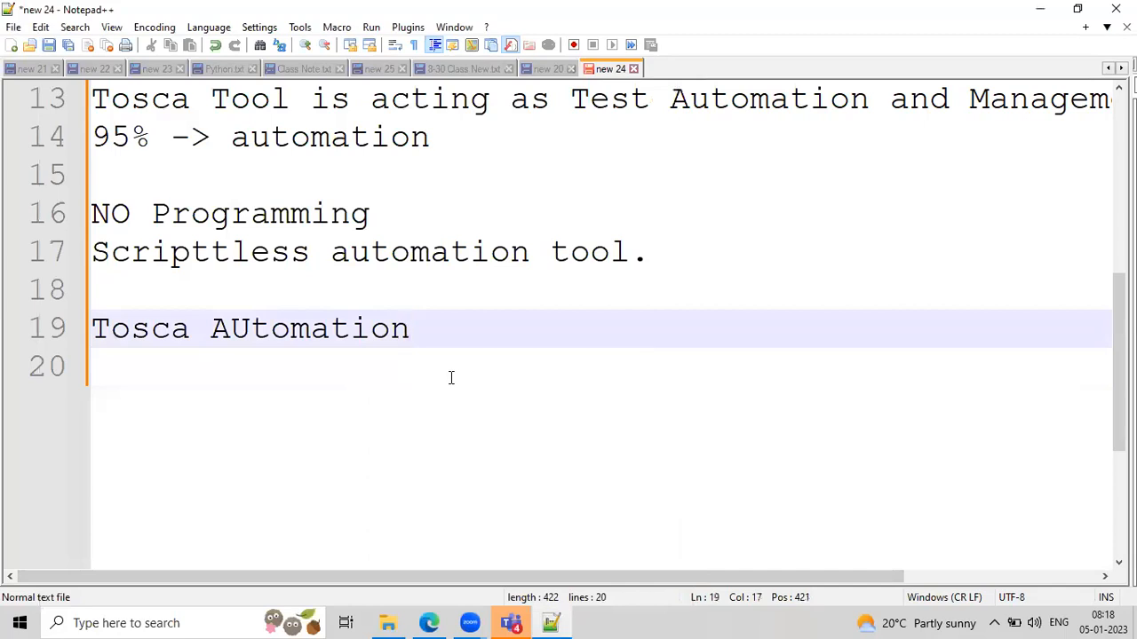
Leave a blank line below "Tosca AUtomation" and start the component list with "Tosca Commandder"
{"action": "key", "text": "Return"}
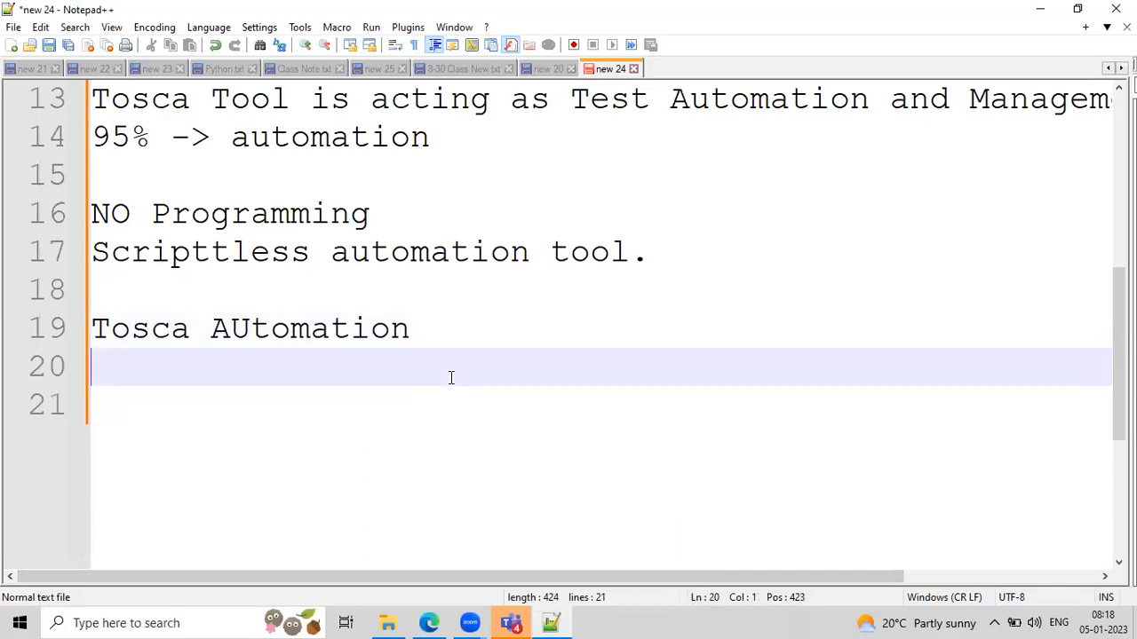
{"action": "key", "text": "Return"}
{"action": "type", "text": "Tosca AUtoma"}
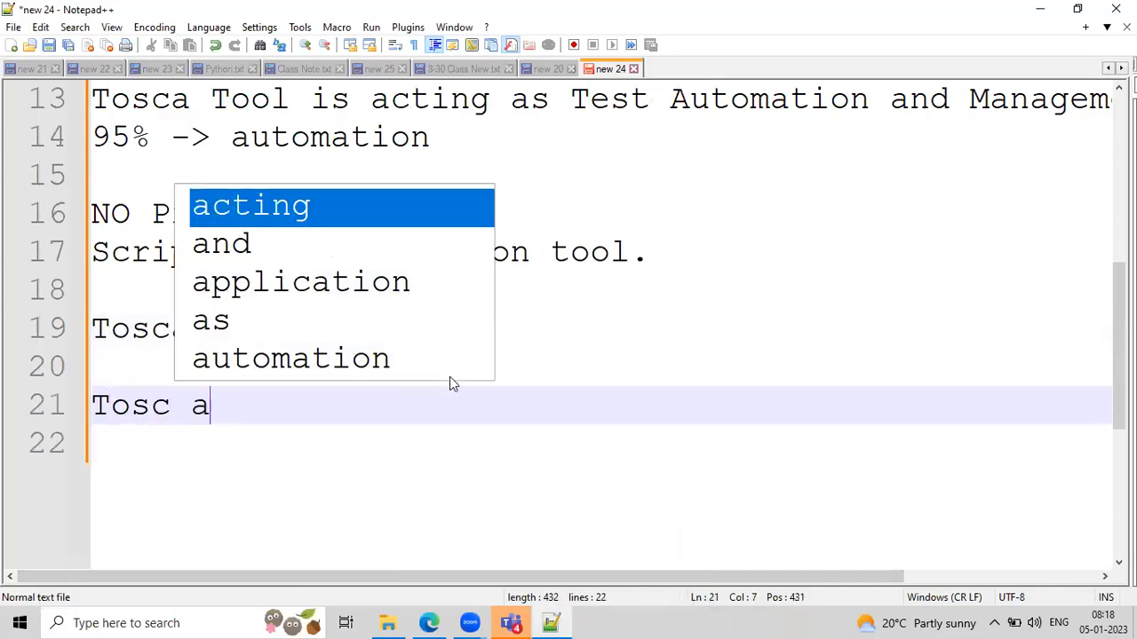
{"action": "key", "text": "BackSpace"}
{"action": "key", "text": "BackSpace"}
{"action": "type", "text": "a Commandder"}
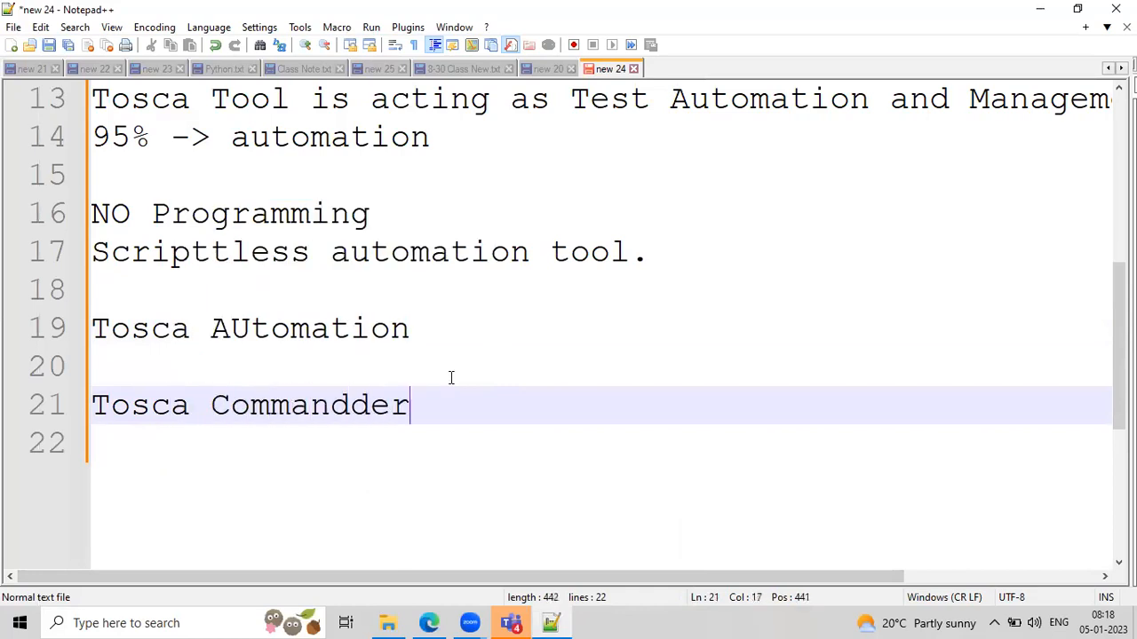
{"action": "key", "text": "Return"}
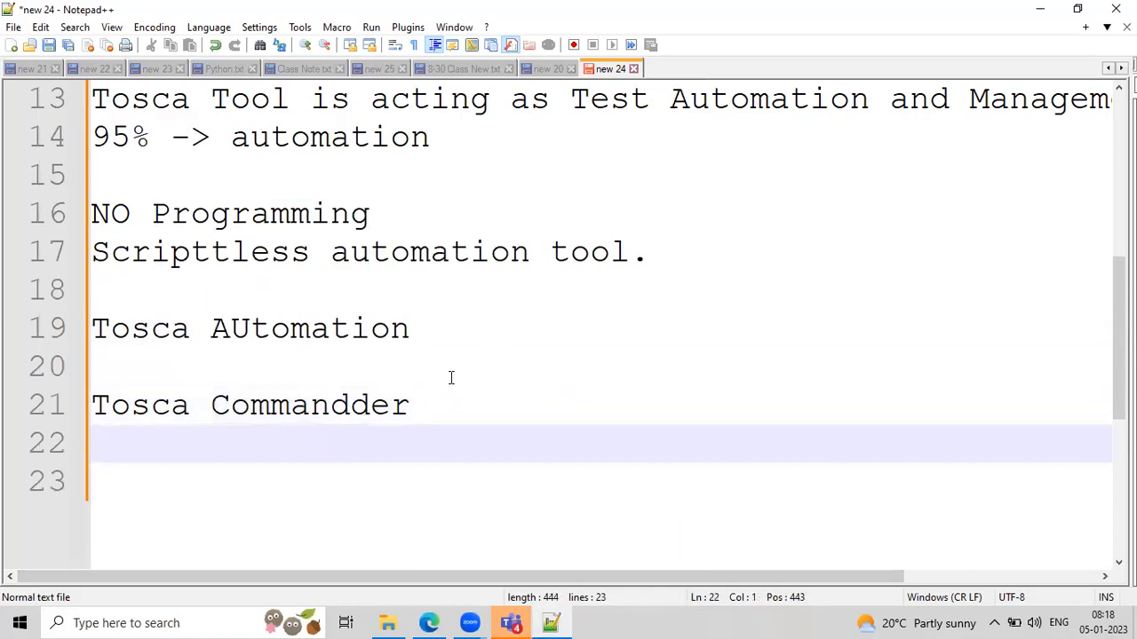
Continue the component list with "Tosca Executor", "Tosca CI" and "Tosca Wizard." on separate lines
{"action": "type", "text": "Tosca Ex"}
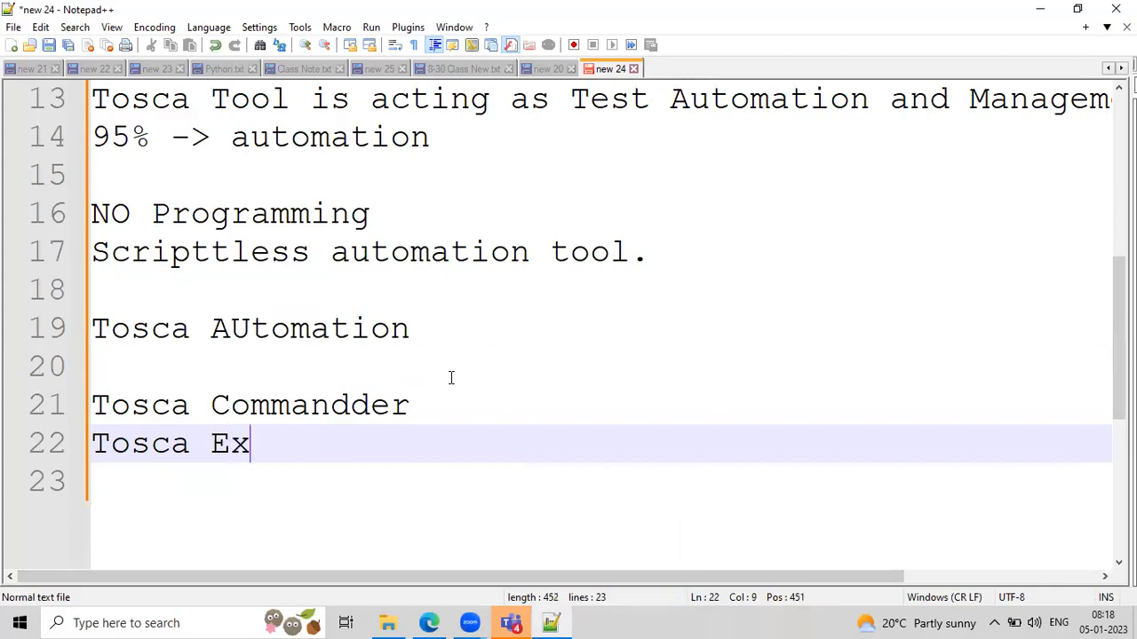
{"action": "type", "text": "ecutor"}
{"action": "key", "text": "Return"}
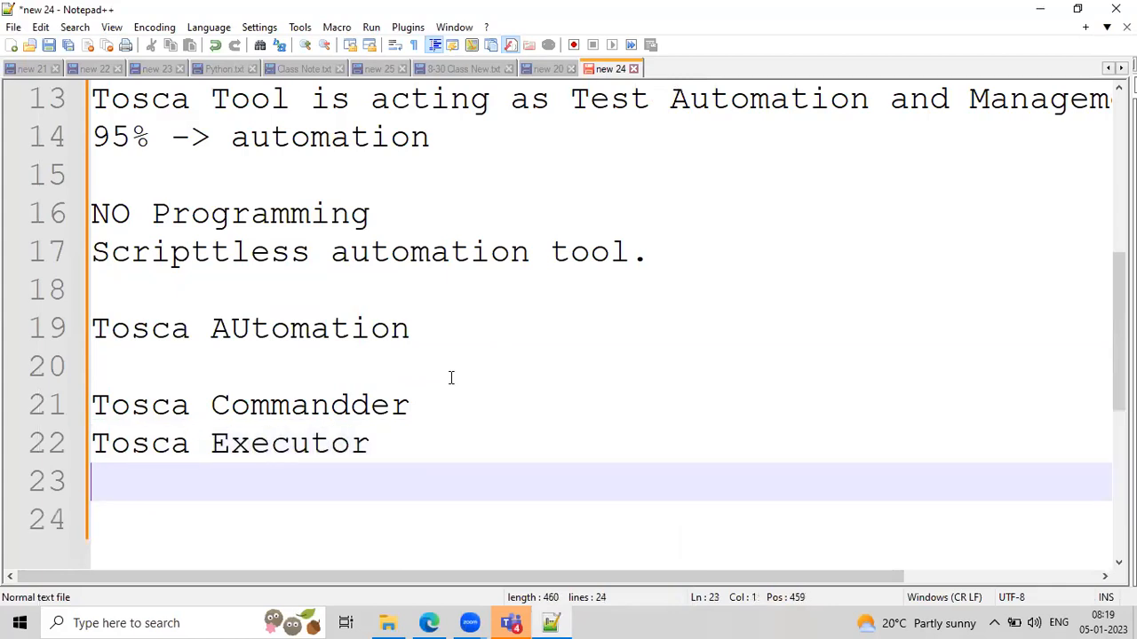
{"action": "type", "text": "Tosca CI"}
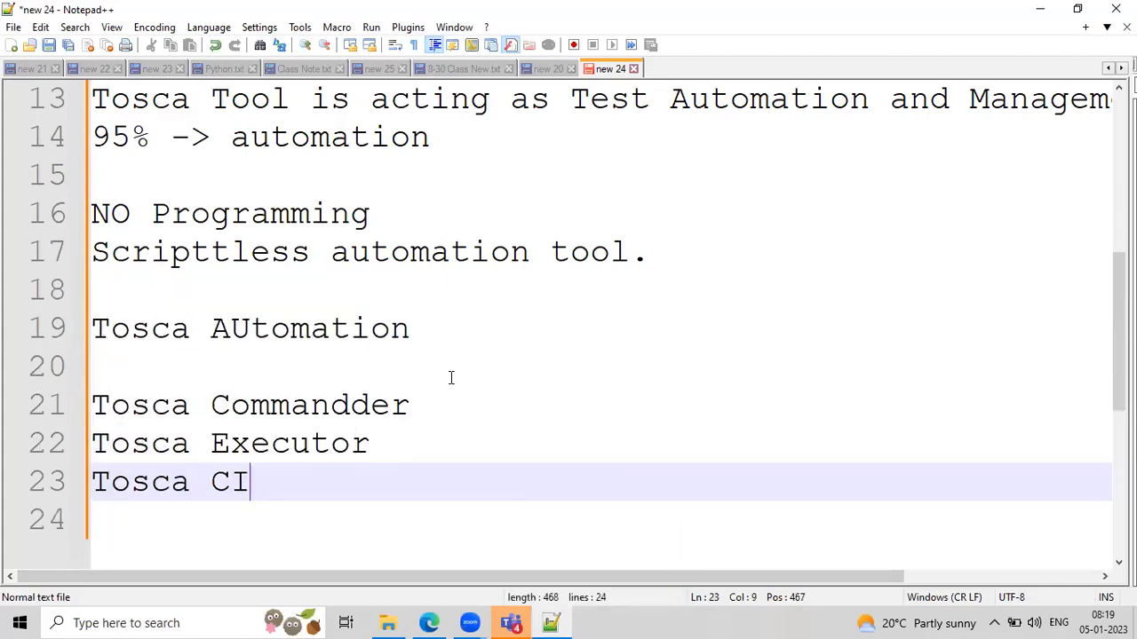
{"action": "key", "text": "Return"}
{"action": "type", "text": "Tos"}
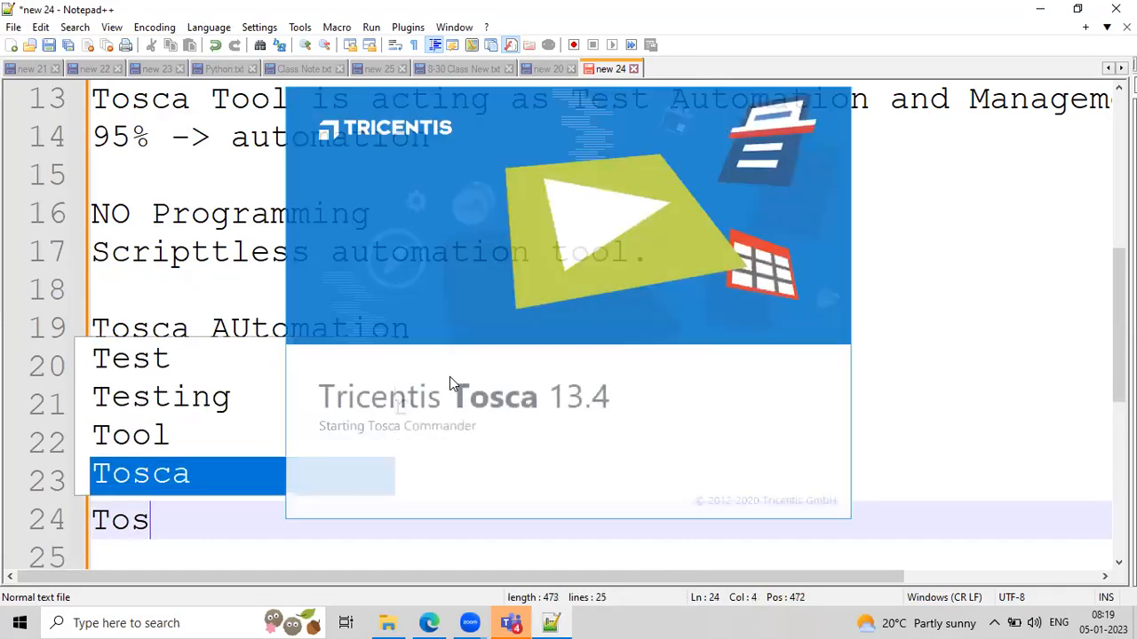
{"action": "type", "text": "ca Wiz"}
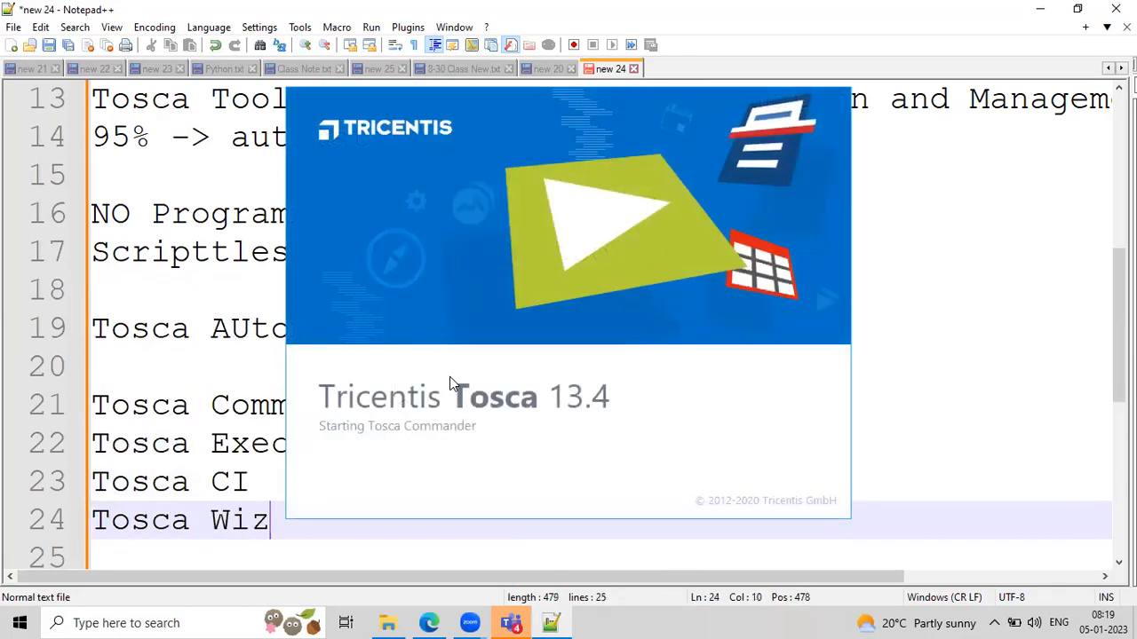
{"action": "type", "text": "ard."}
{"action": "key", "text": "Return"}
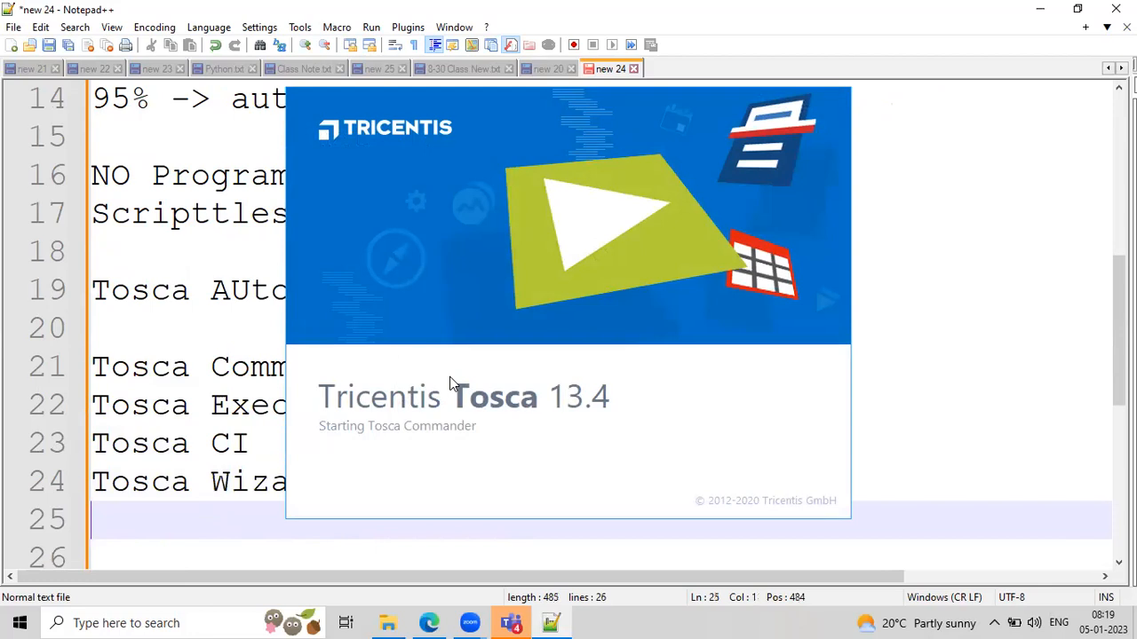
{"action": "scroll", "coordinate": [204, 339], "scroll_direction": "down", "scroll_amount": 1}
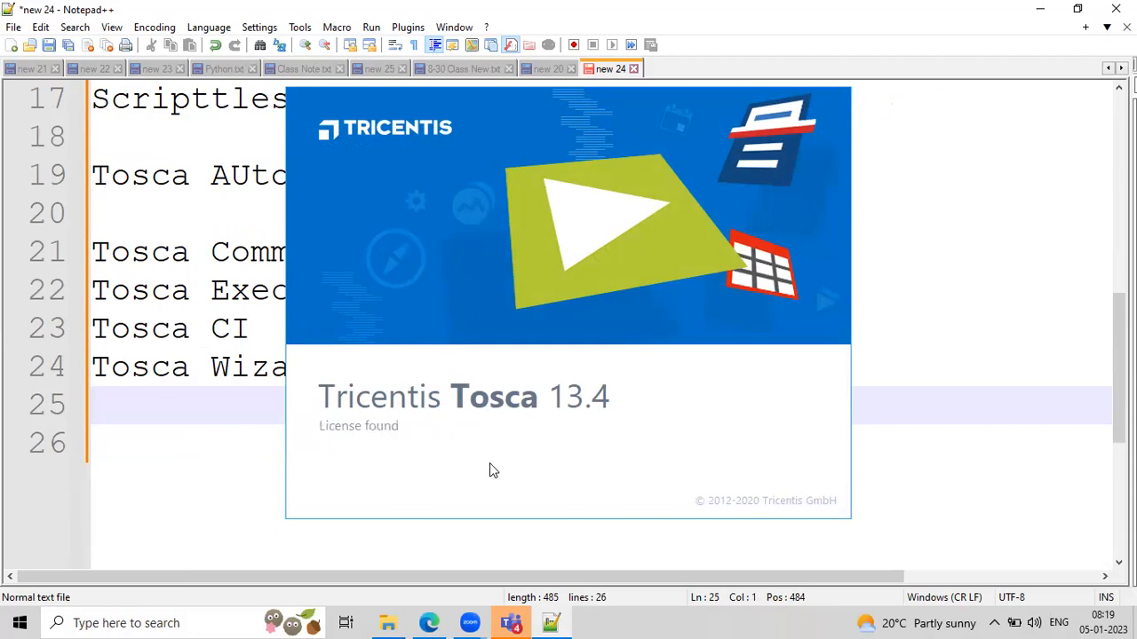
Highlight the whole "Tosca Commandder" line in the notes, returning from the Tosca Commander window as it opens
{"action": "left_click", "coordinate": [145, 254]}
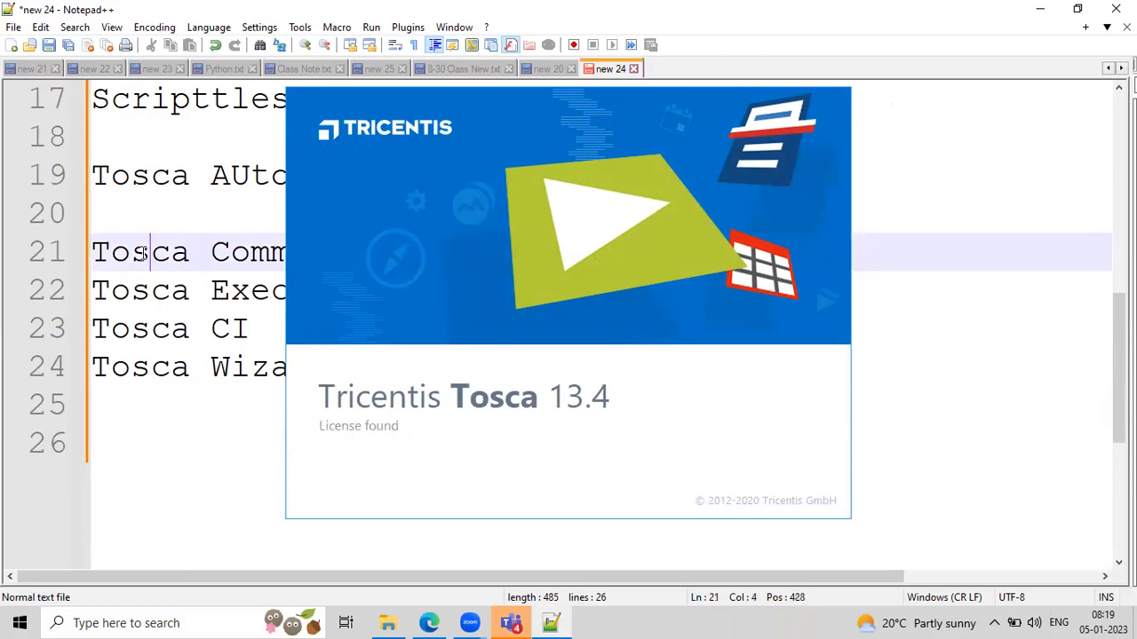
{"action": "double_click", "coordinate": [145, 253]}
{"action": "left_click", "coordinate": [218, 253]}
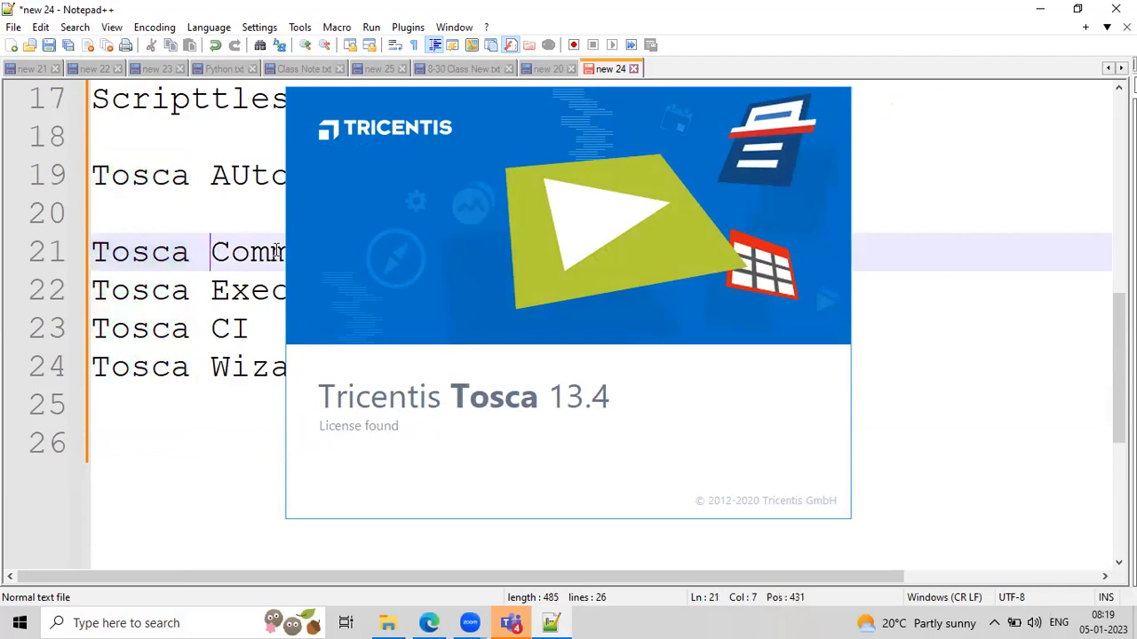
{"action": "double_click", "coordinate": [276, 252]}
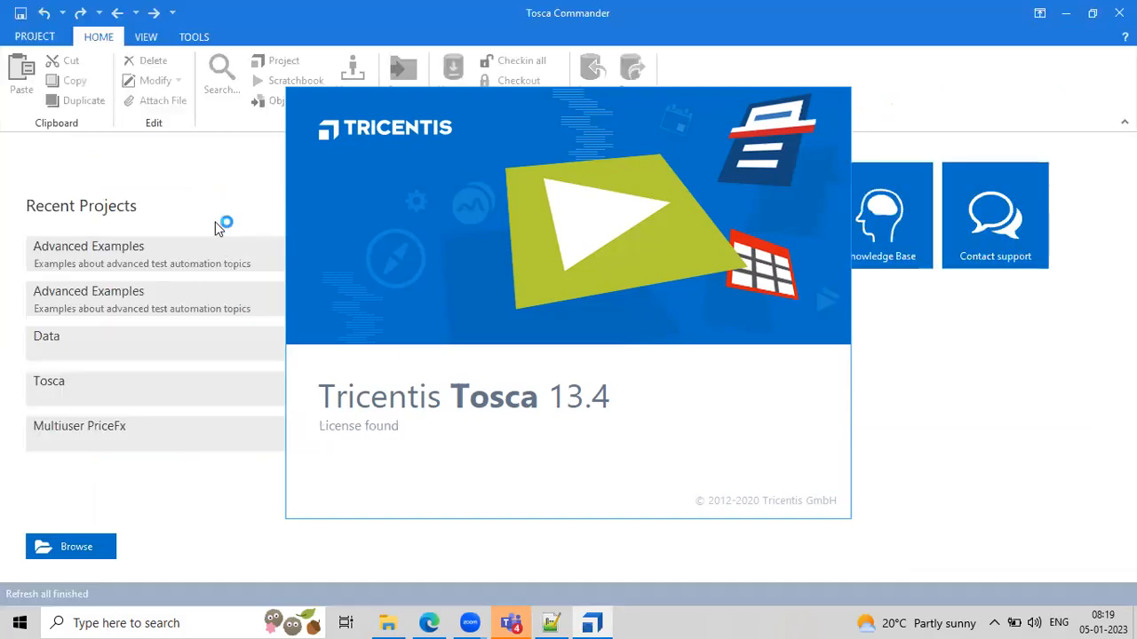
{"action": "key", "text": "alt+Tab"}
{"action": "left_click", "coordinate": [442, 250]}
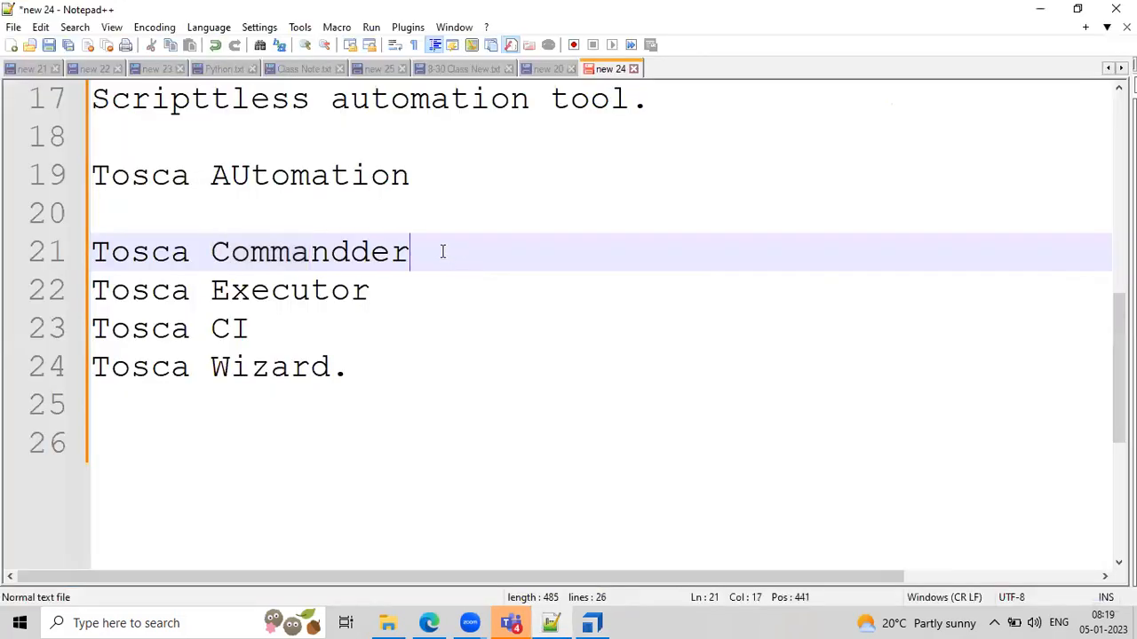
{"action": "left_click", "coordinate": [86, 251], "text": "shift"}
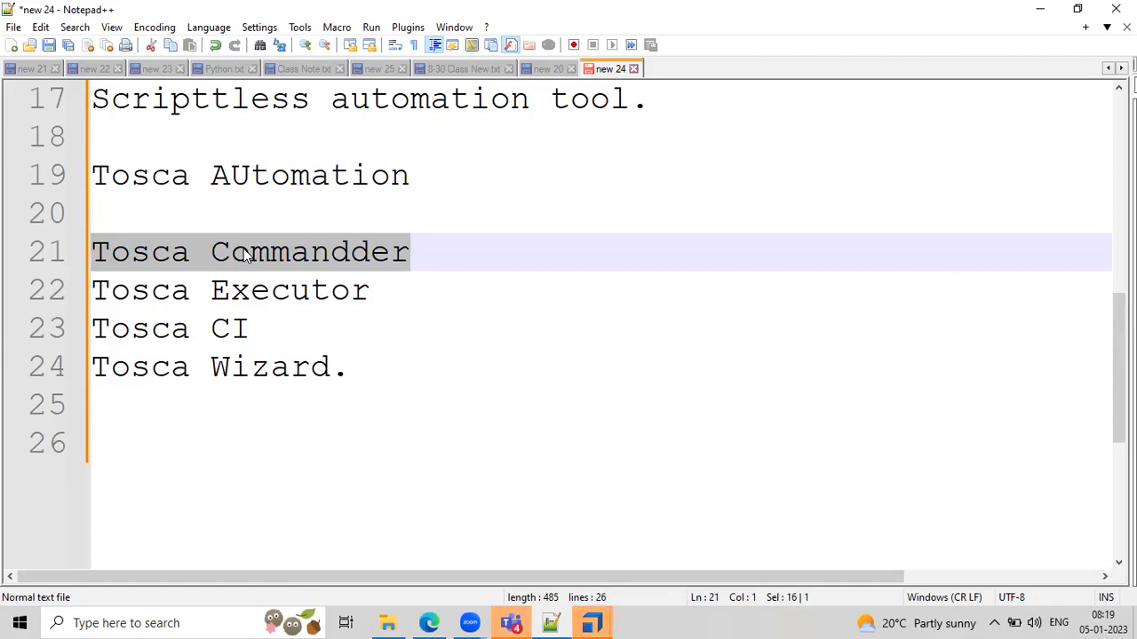
Highlight the Executor, CI and Wizard lines, highlight the "Tosca Commandder" line again, and clear the selection
{"action": "left_click", "coordinate": [343, 369]}
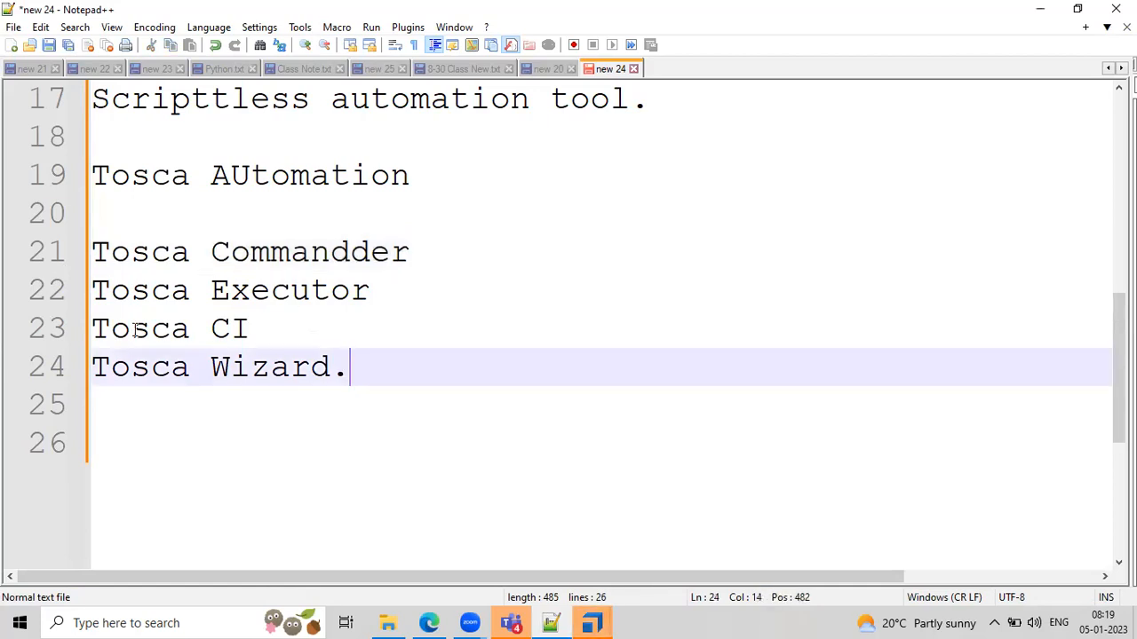
{"action": "left_click", "coordinate": [92, 289], "text": "shift"}
{"action": "left_click_drag", "start_coordinate": [429, 251], "coordinate": [82, 260]}
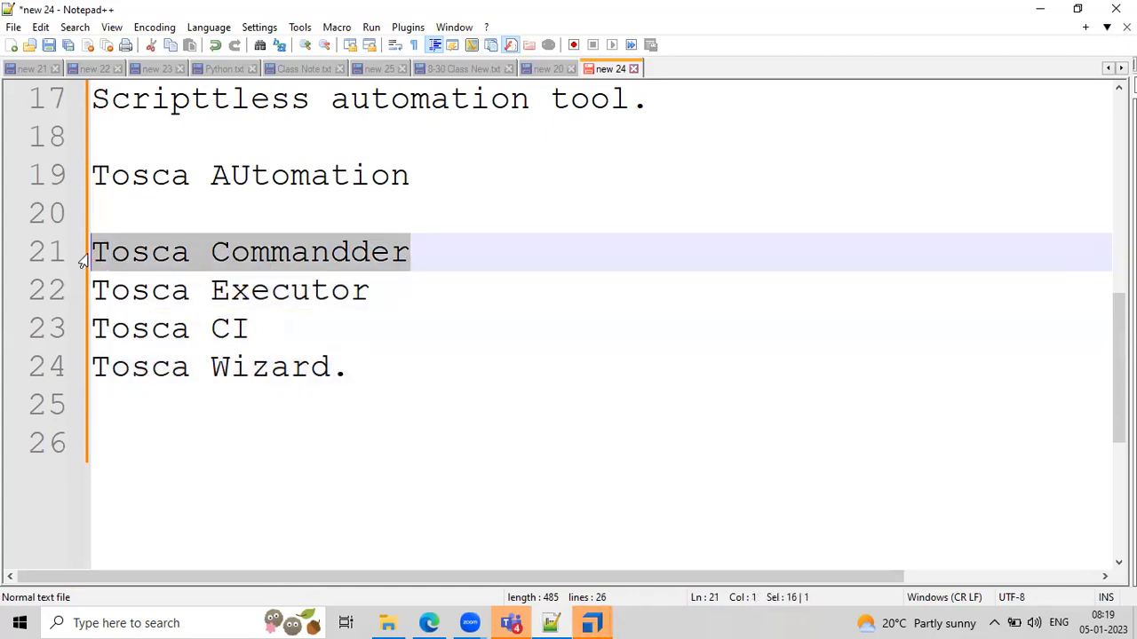
{"action": "left_click", "coordinate": [287, 320]}
Switch to Tosca Commander, begin creating a new workspace, and set its repository type to Oracle
{"action": "key", "text": "alt+Tab"}
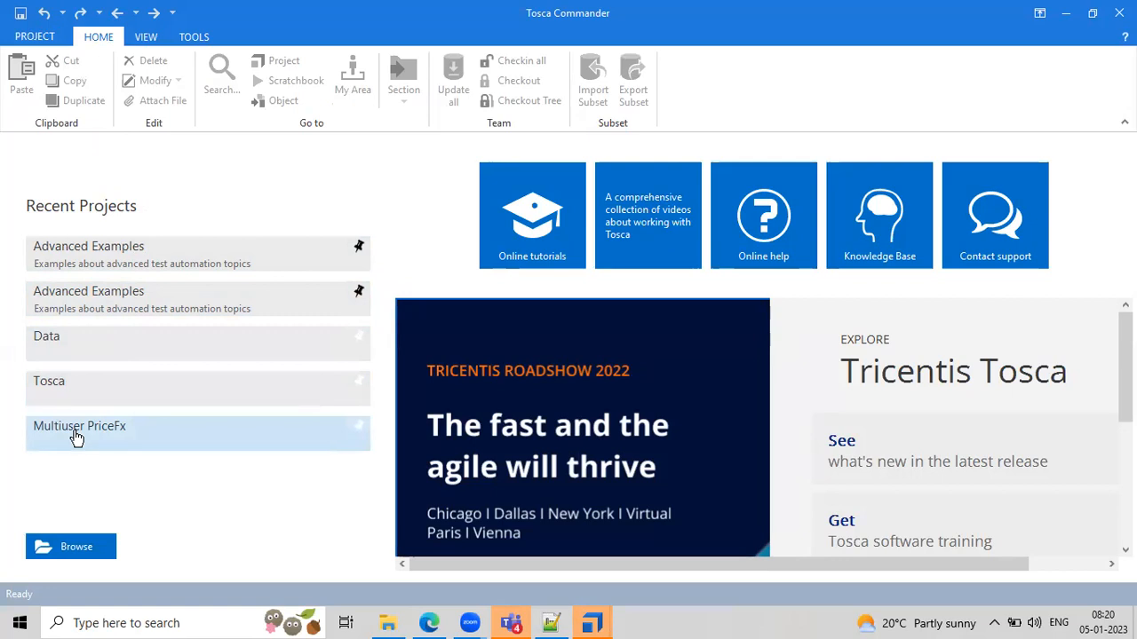
{"action": "left_click", "coordinate": [9, 39]}
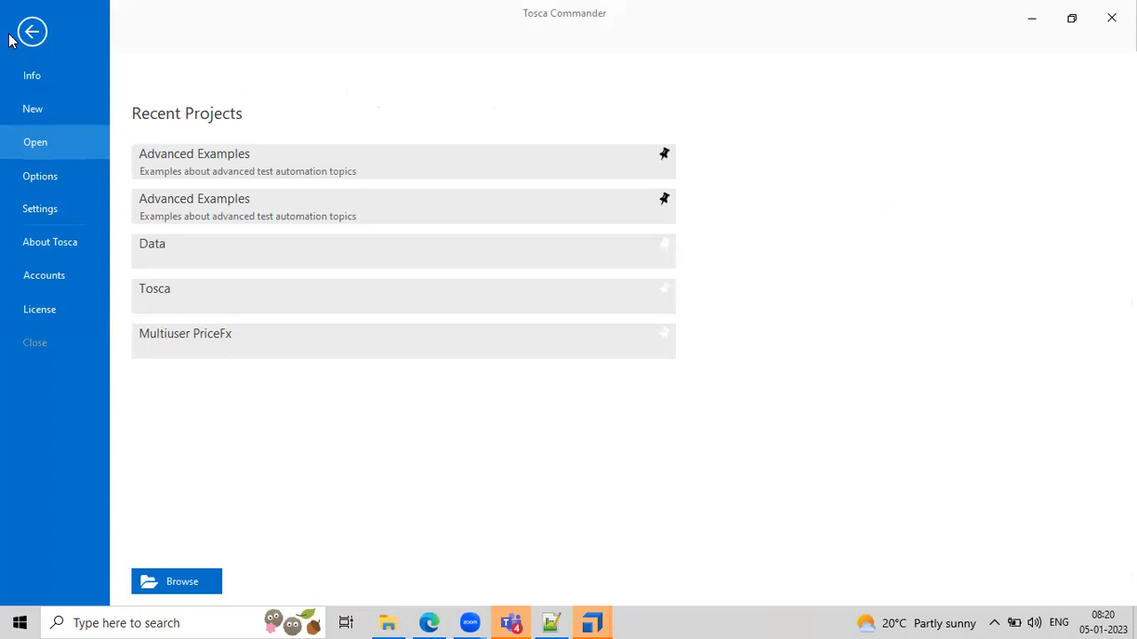
{"action": "left_click", "coordinate": [52, 114]}
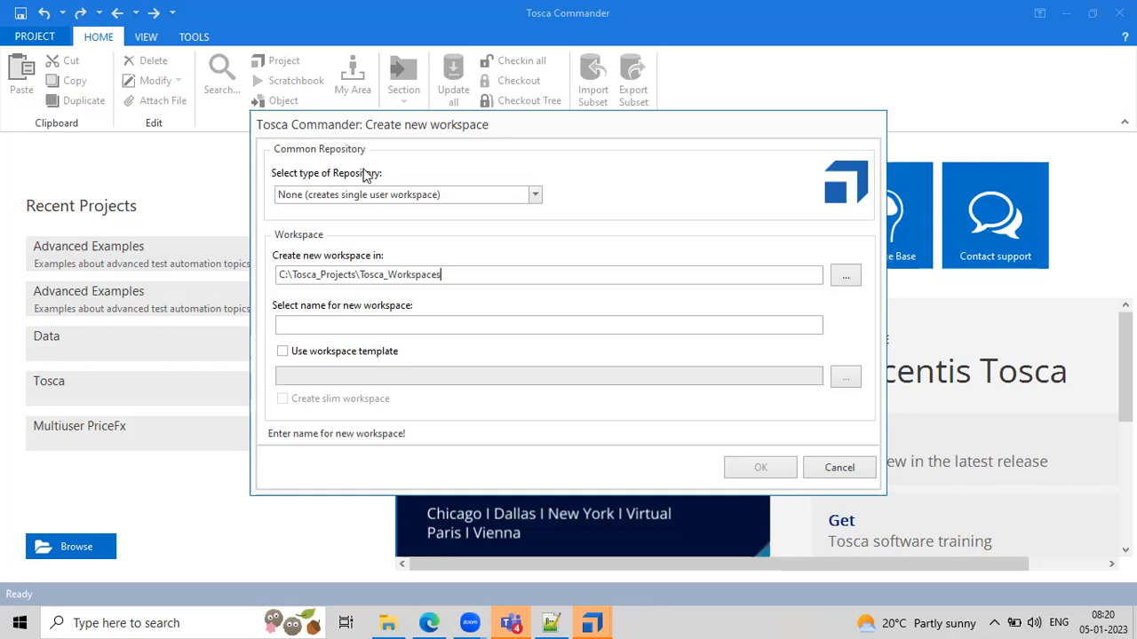
{"action": "left_click", "coordinate": [536, 195]}
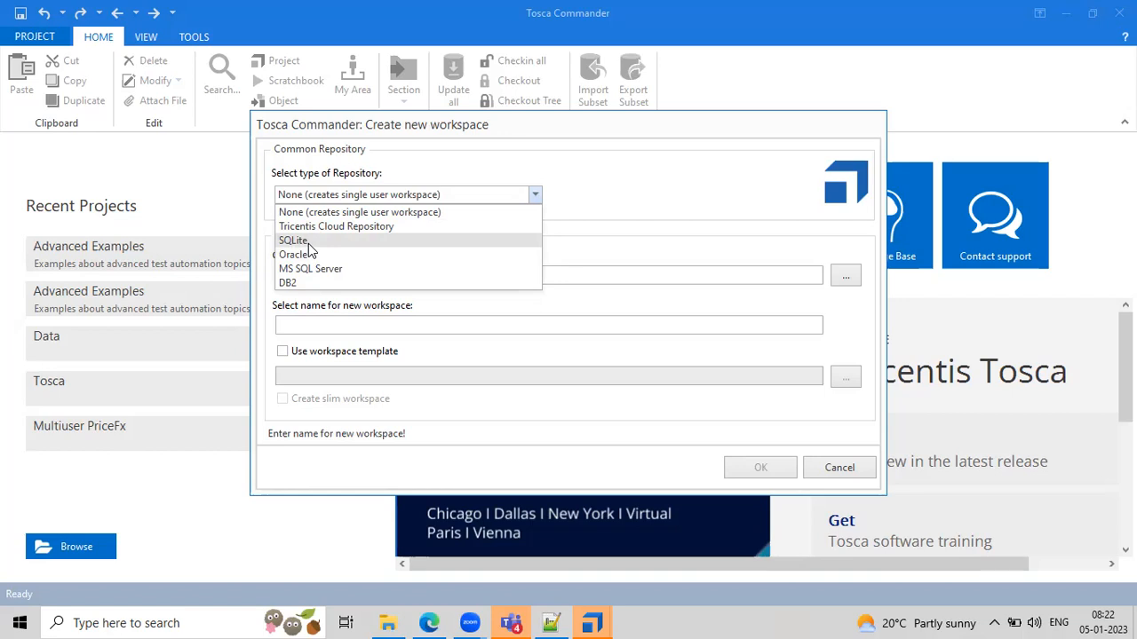
{"action": "left_click", "coordinate": [310, 254]}
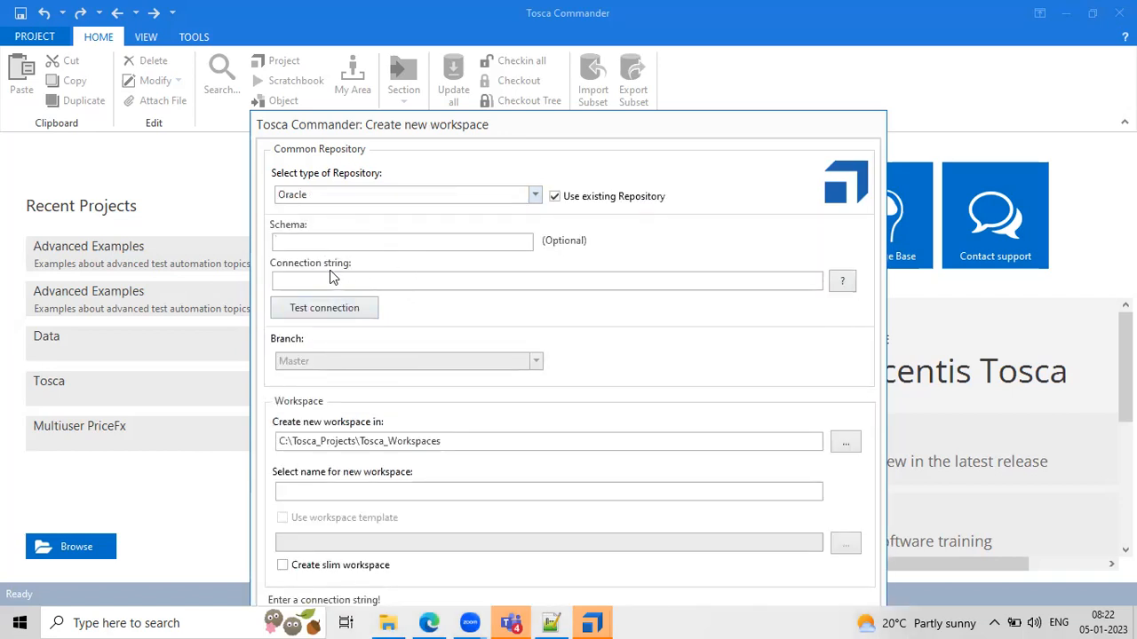
Insert and highlight the connection string templates for the Oracle repository type and for the MS SQL Server repository type
{"action": "left_click", "coordinate": [844, 283]}
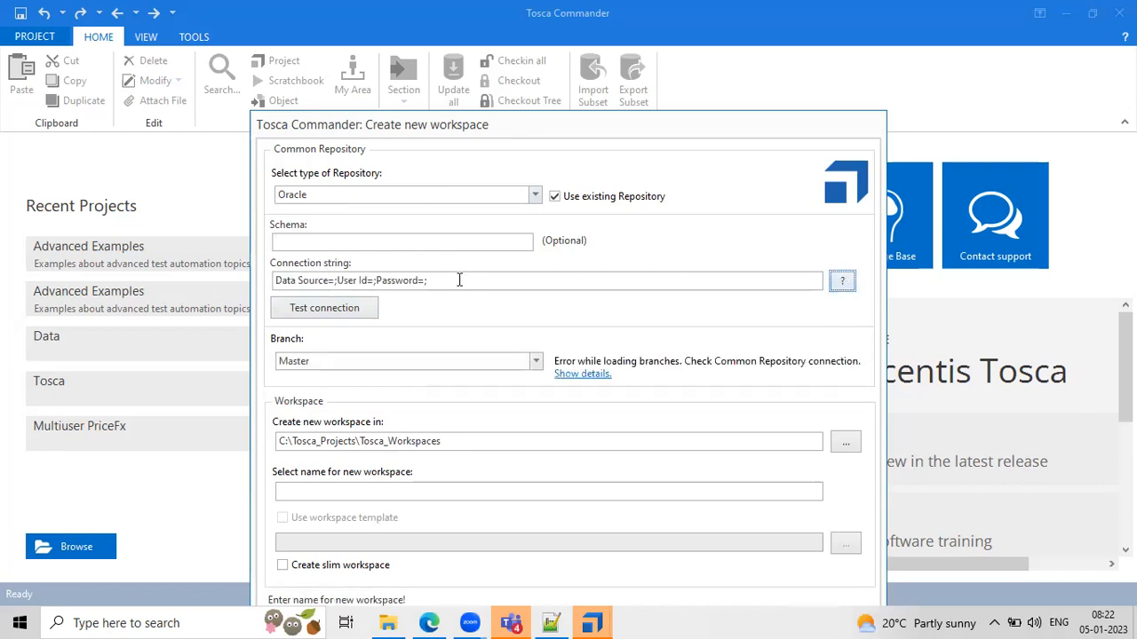
{"action": "left_click_drag", "start_coordinate": [459, 280], "coordinate": [238, 280]}
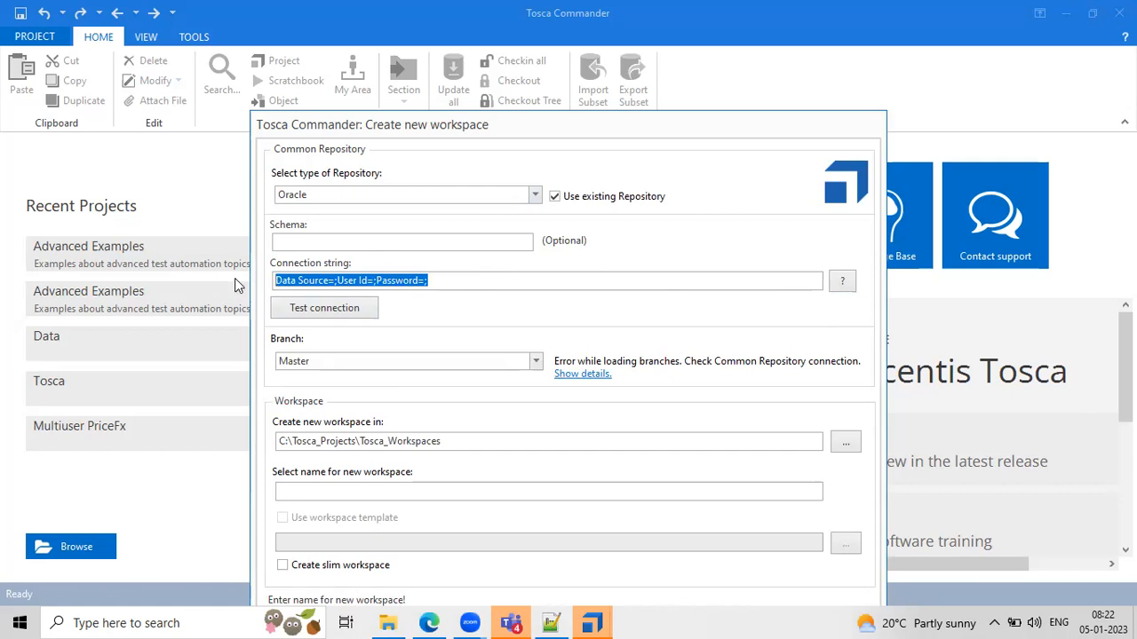
{"action": "left_click", "coordinate": [321, 194]}
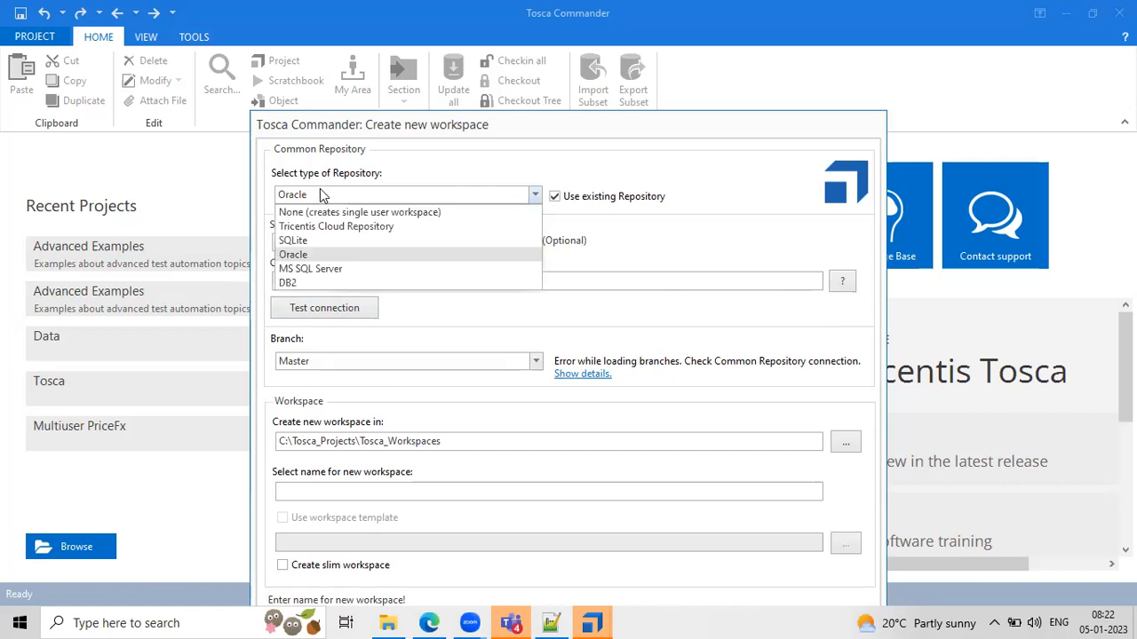
{"action": "left_click", "coordinate": [311, 269]}
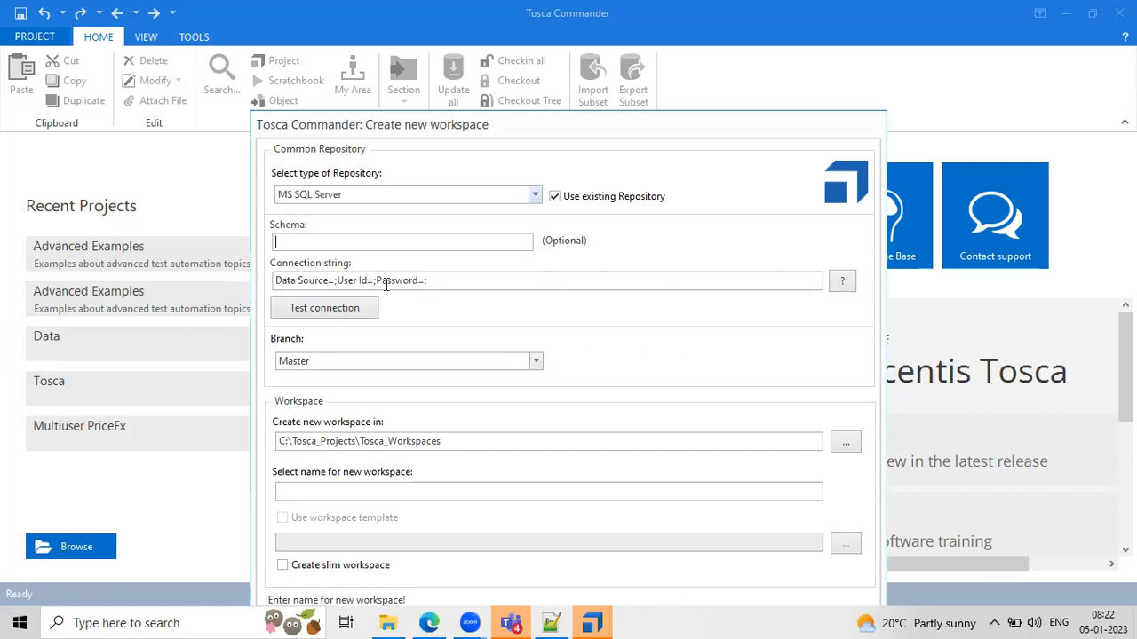
{"action": "left_click", "coordinate": [842, 281]}
{"action": "left_click_drag", "start_coordinate": [442, 281], "coordinate": [277, 294]}
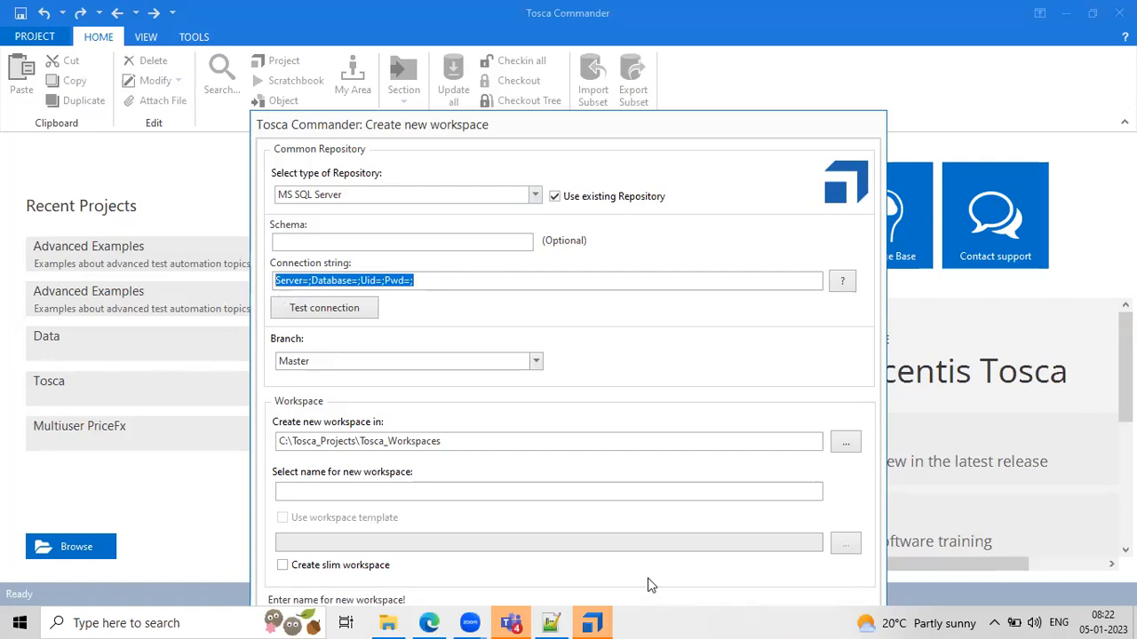
Open Sticky Notes, close the notes list, and look through the pink note for the saved SQL Server connection string
{"action": "left_click", "coordinate": [162, 621]}
{"action": "type", "text": "sticky"}
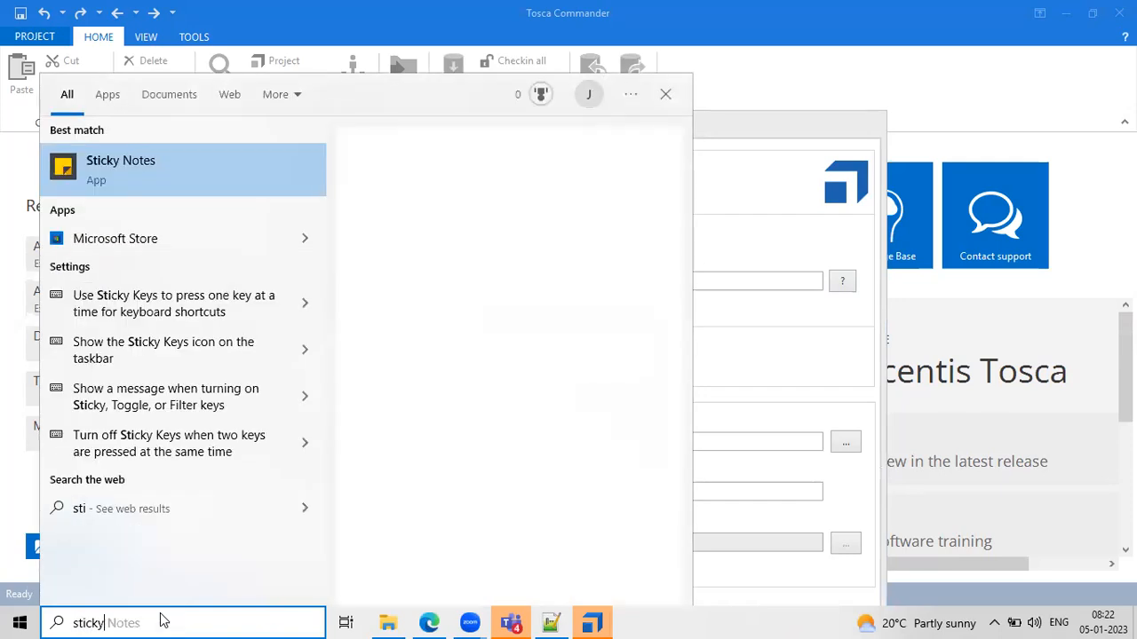
{"action": "key", "text": "Return"}
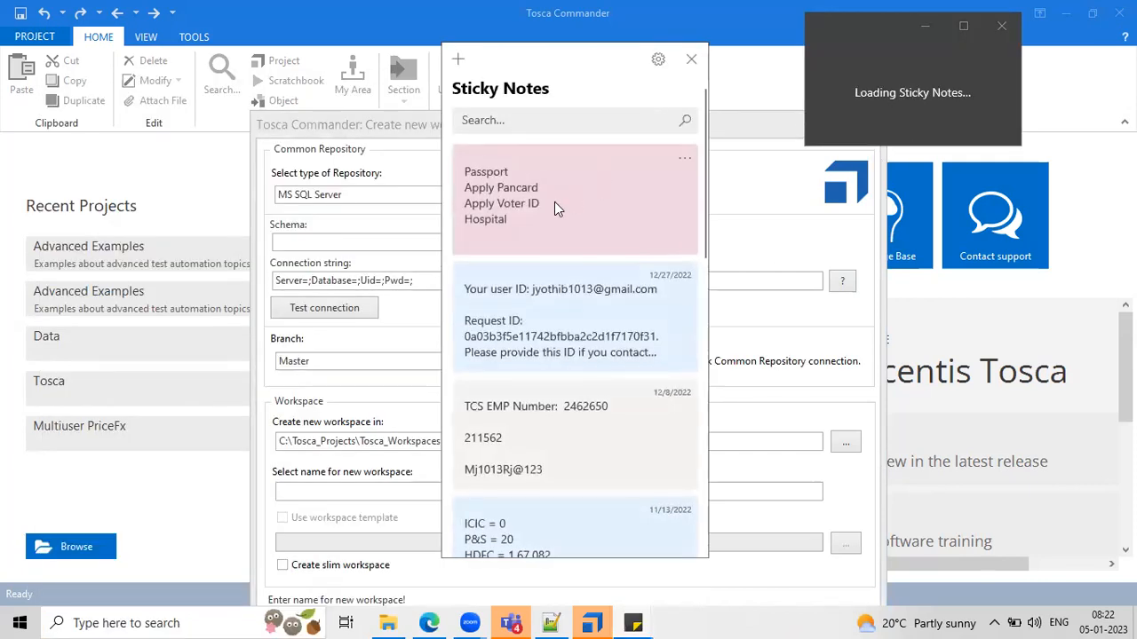
{"action": "left_click", "coordinate": [691, 63]}
{"action": "scroll", "coordinate": [833, 402], "scroll_direction": "down", "scroll_amount": 15}
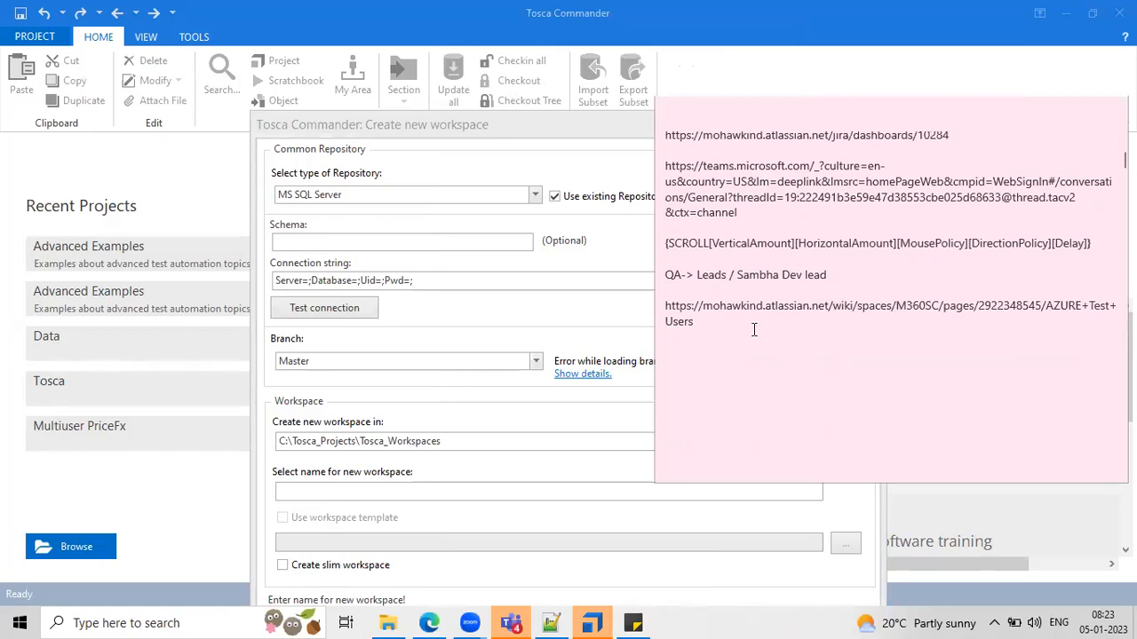
{"action": "scroll", "coordinate": [754, 329], "scroll_direction": "up", "scroll_amount": 3}
{"action": "scroll", "coordinate": [754, 329], "scroll_direction": "down", "scroll_amount": 15}
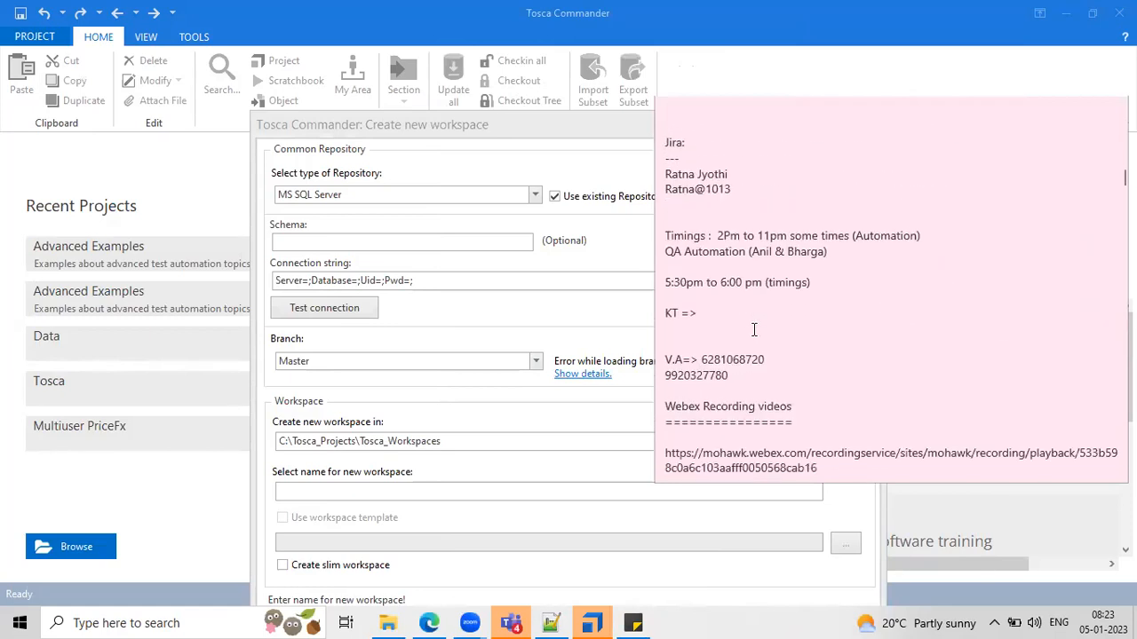
{"action": "scroll", "coordinate": [754, 329], "scroll_direction": "down", "scroll_amount": 15}
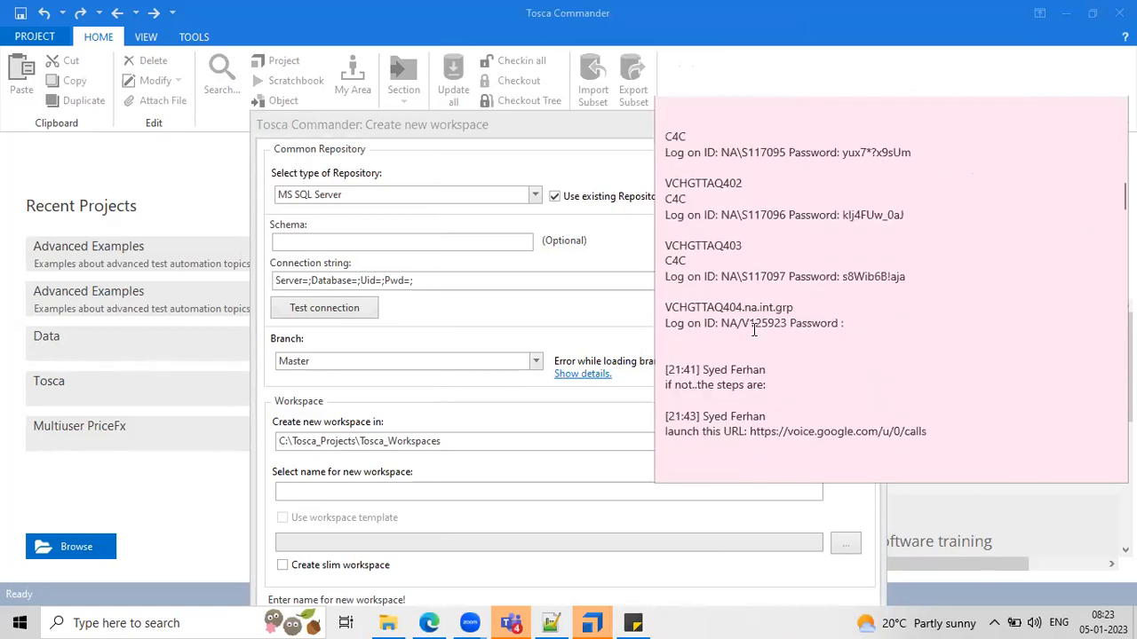
{"action": "scroll", "coordinate": [754, 330], "scroll_direction": "up", "scroll_amount": 2}
{"action": "scroll", "coordinate": [754, 330], "scroll_direction": "down", "scroll_amount": 12}
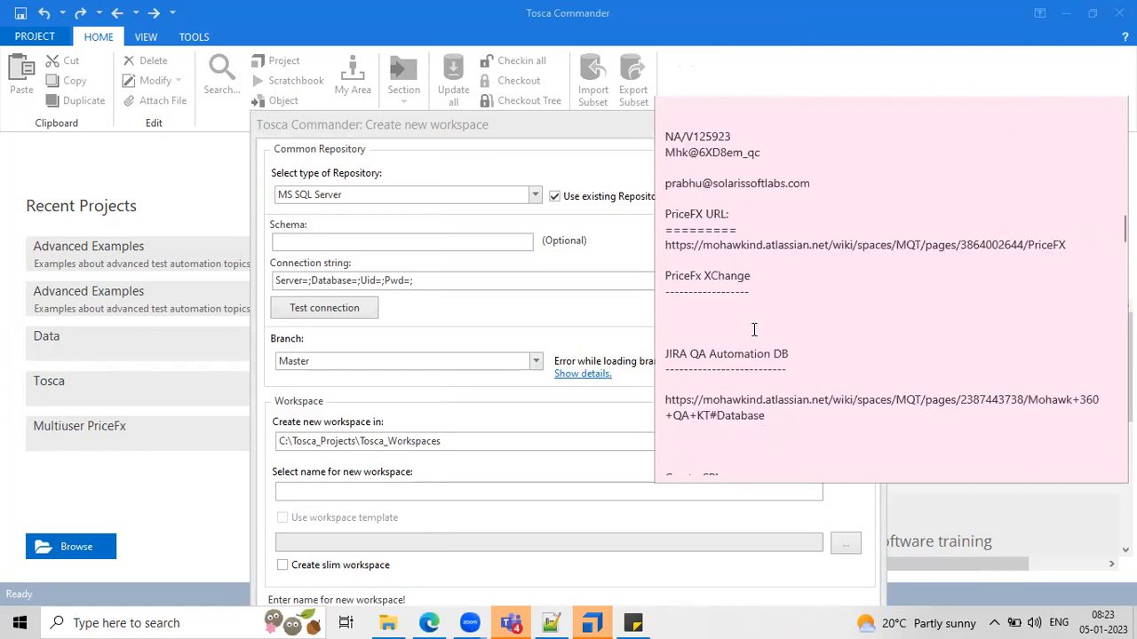
{"action": "scroll", "coordinate": [754, 329], "scroll_direction": "up", "scroll_amount": 5}
{"action": "scroll", "coordinate": [753, 329], "scroll_direction": "down", "scroll_amount": 8}
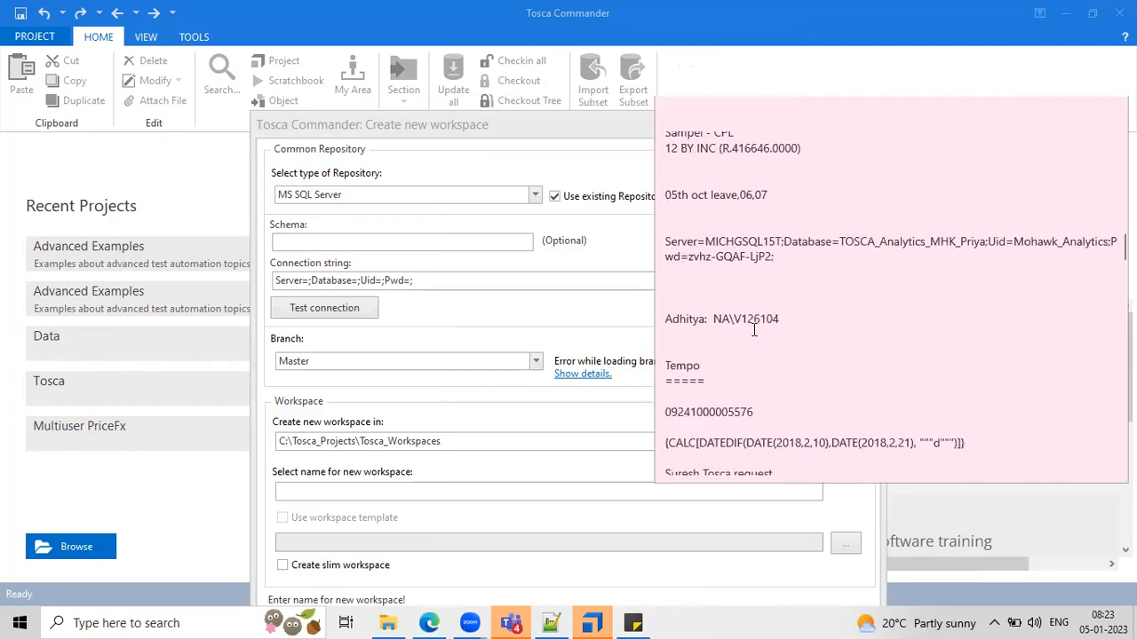
Copy the saved SQL Server connection string, including its password, from the sticky note into the Notepad++ notes below "Tosca Wizard."
{"action": "left_click", "coordinate": [790, 251]}
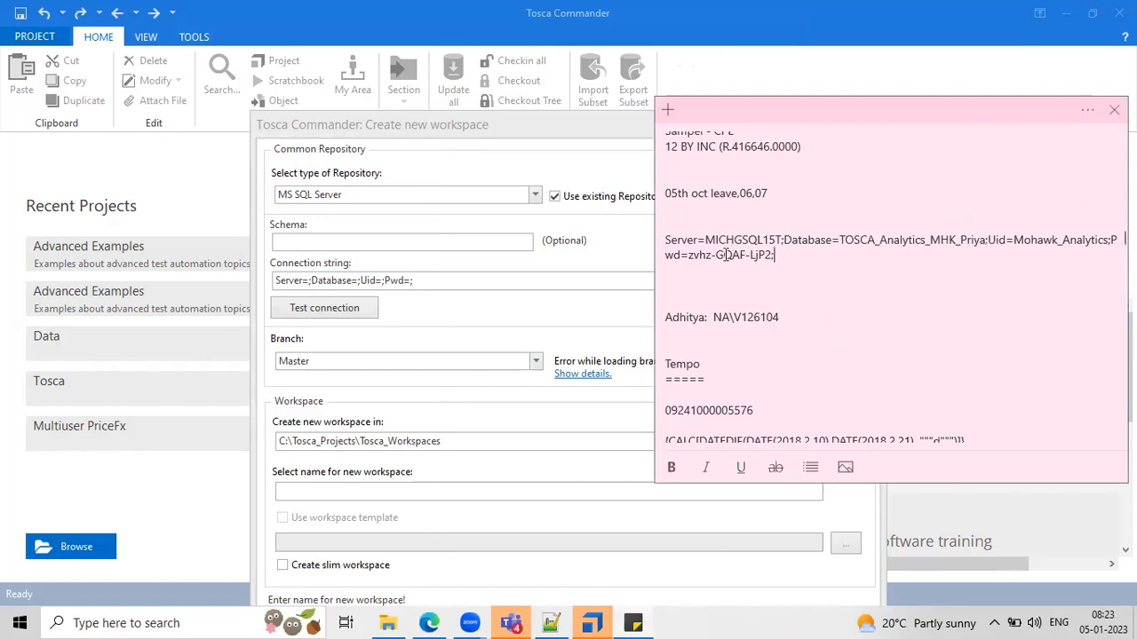
{"action": "left_click", "coordinate": [789, 265]}
{"action": "triple_click", "coordinate": [668, 241]}
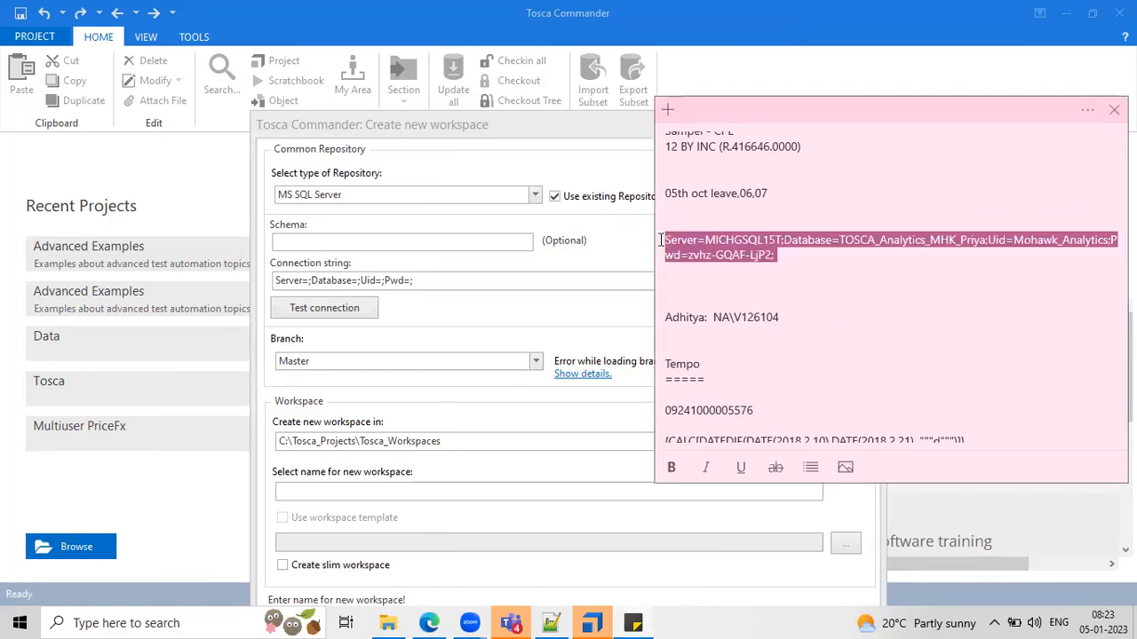
{"action": "triple_click", "coordinate": [501, 275]}
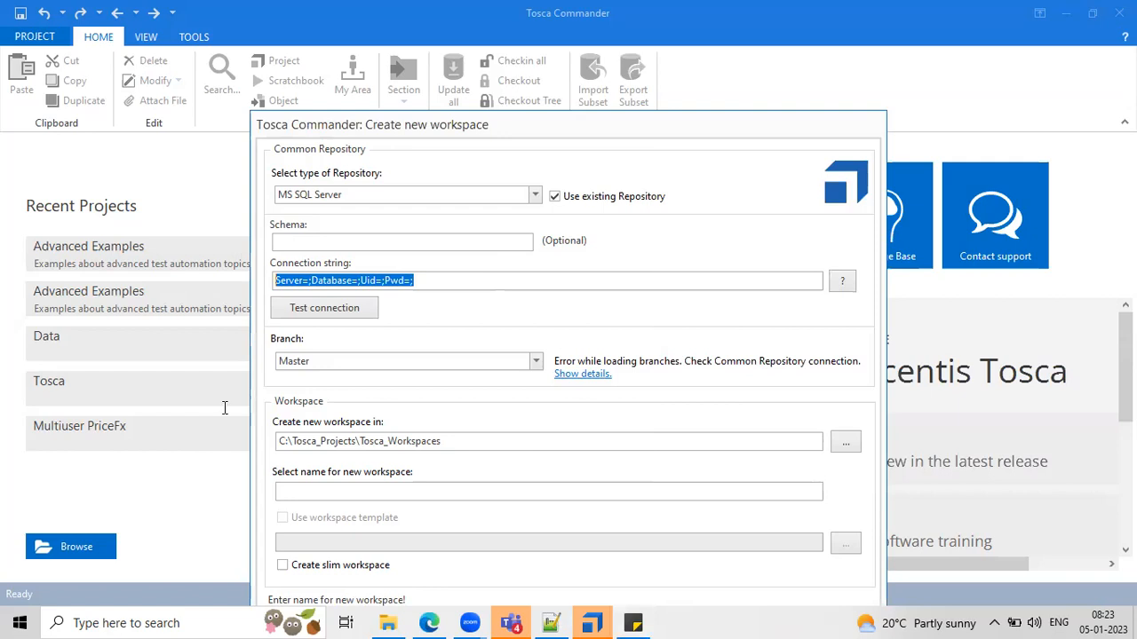
{"action": "key", "text": "alt+Tab"}
{"action": "scroll", "coordinate": [396, 350], "scroll_direction": "down", "scroll_amount": 3}
{"action": "scroll", "coordinate": [396, 350], "scroll_direction": "down", "scroll_amount": 2}
{"action": "scroll", "coordinate": [396, 350], "scroll_direction": "down", "scroll_amount": 1}
{"action": "left_click", "coordinate": [396, 350]}
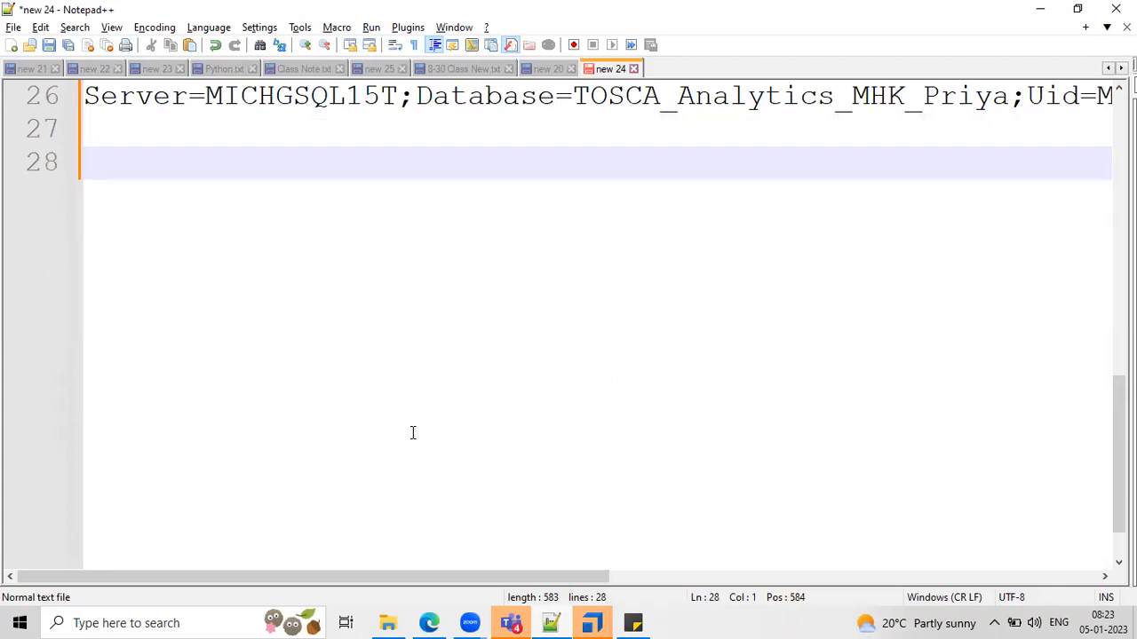
Highlight the database and user ID parts of the pasted connection string, and clear the selection
{"action": "scroll", "coordinate": [411, 431], "scroll_direction": "up", "scroll_amount": 1}
{"action": "left_click_drag", "start_coordinate": [407, 196], "coordinate": [947, 195]}
{"action": "scroll", "coordinate": [791, 248], "scroll_direction": "right", "scroll_amount": 6}
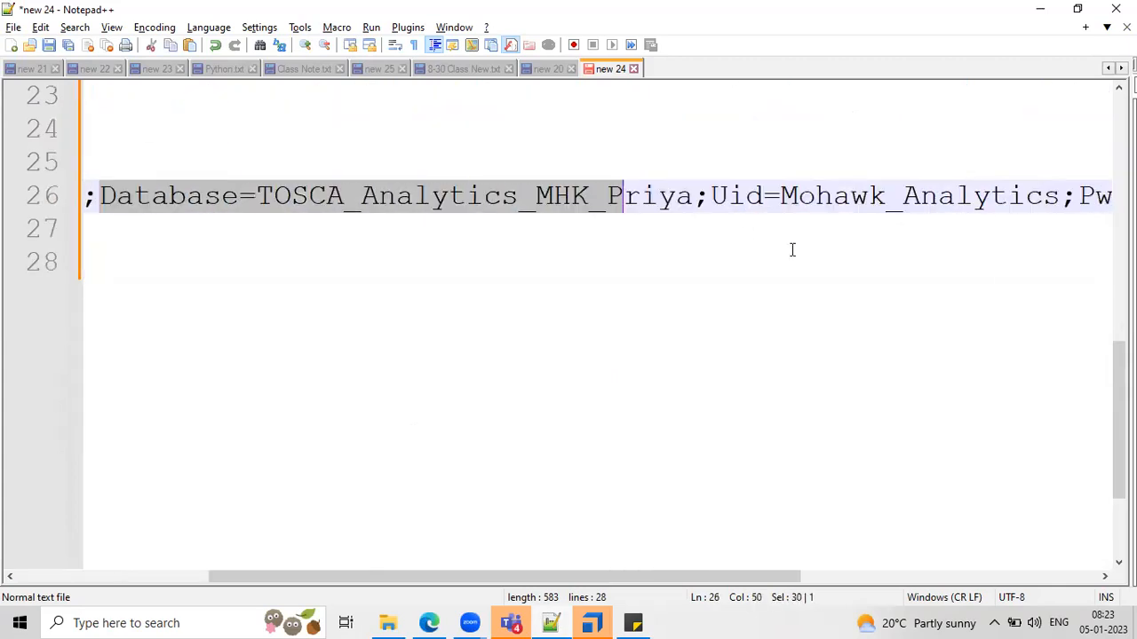
{"action": "left_click_drag", "start_coordinate": [262, 196], "coordinate": [539, 195]}
{"action": "left_click_drag", "start_coordinate": [682, 196], "coordinate": [715, 195]}
{"action": "scroll", "coordinate": [928, 180], "scroll_direction": "left", "scroll_amount": 6}
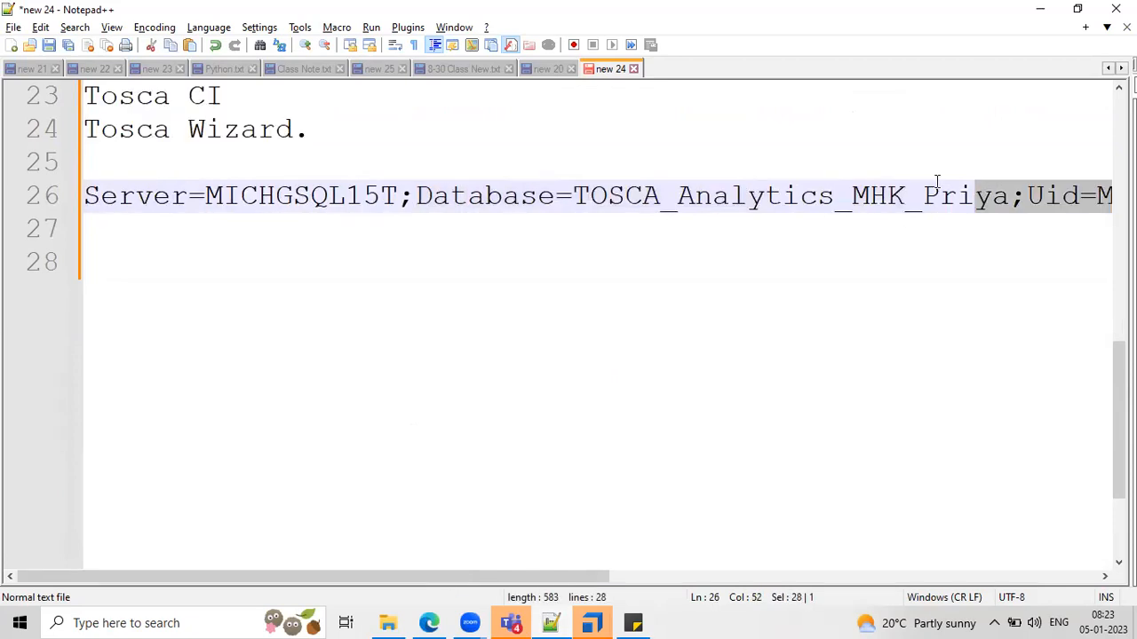
{"action": "left_click", "coordinate": [652, 177]}
{"action": "scroll", "coordinate": [652, 177], "scroll_direction": "up", "scroll_amount": 2}
{"action": "scroll", "coordinate": [650, 177], "scroll_direction": "up", "scroll_amount": 2}
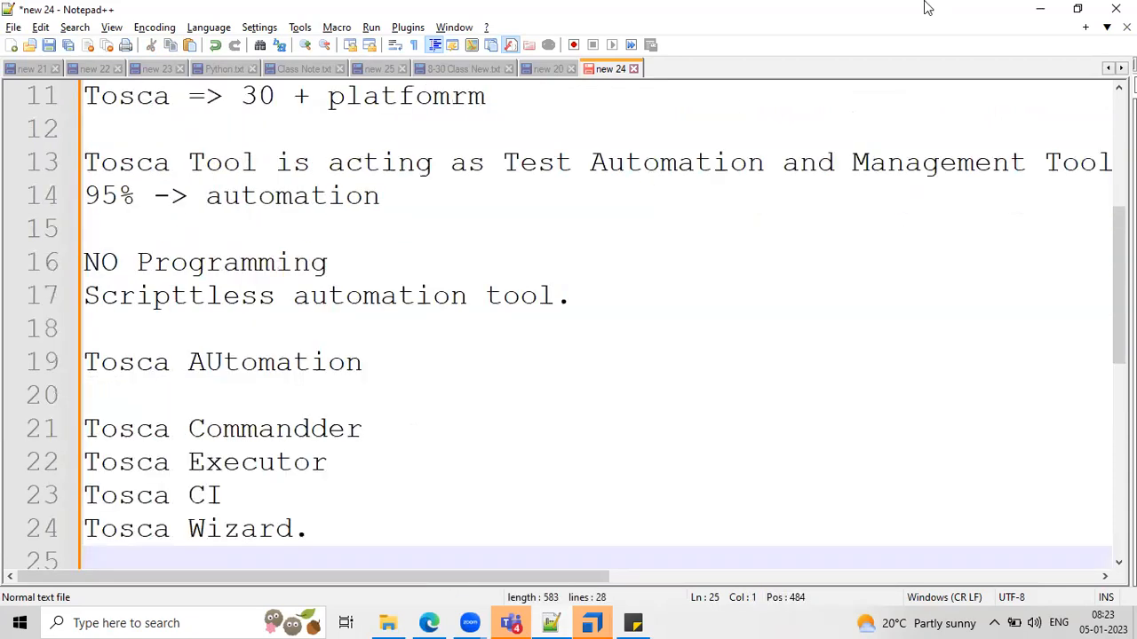
Return to Tosca Commander, highlight the MS SQL Server connection string template, test the connection, and dismiss the validation message
{"action": "left_click", "coordinate": [1023, 18]}
{"action": "left_click", "coordinate": [404, 279]}
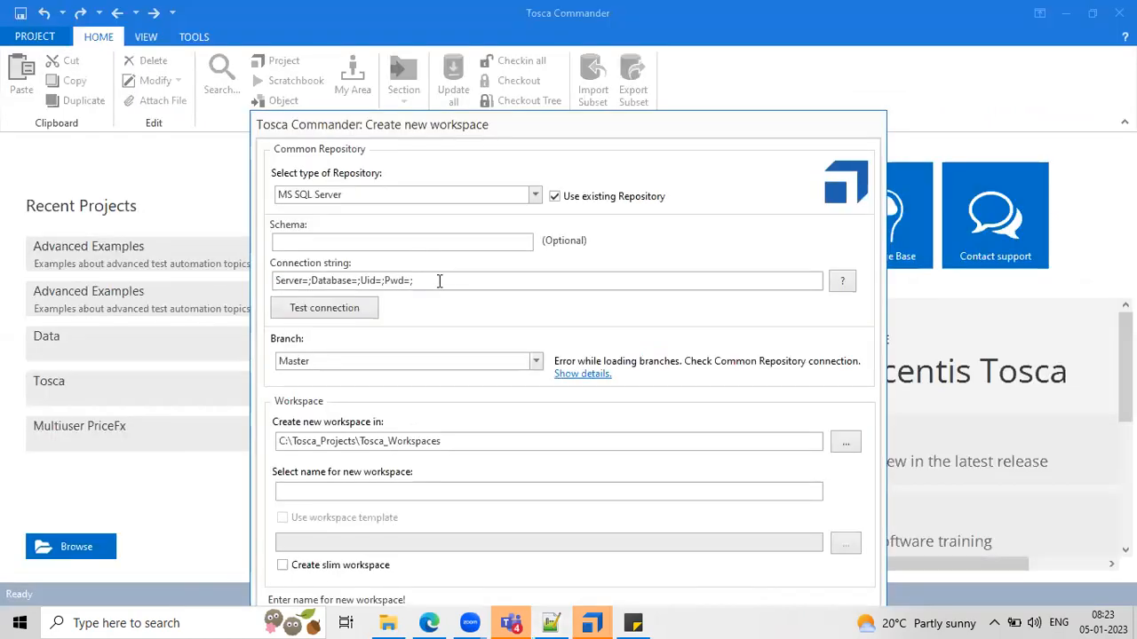
{"action": "left_click_drag", "start_coordinate": [449, 284], "coordinate": [240, 276]}
{"action": "left_click", "coordinate": [328, 308]}
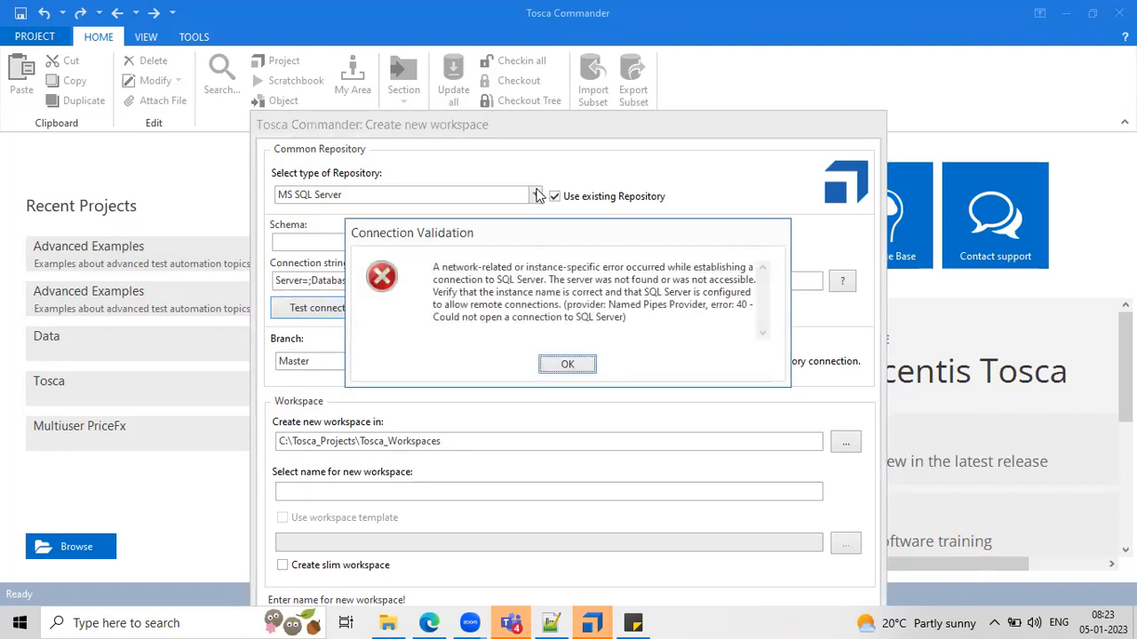
{"action": "left_click", "coordinate": [567, 365]}
Set the repository type to SQLite without using an existing repository, and name the new repository and workspace "Amazon"
{"action": "left_click", "coordinate": [536, 194]}
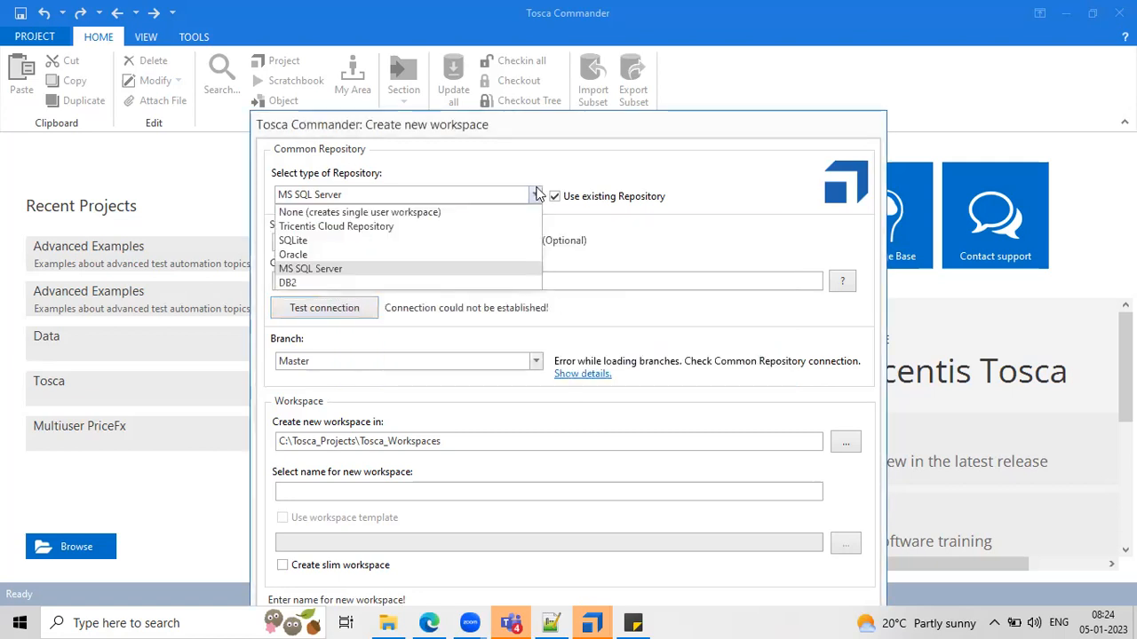
{"action": "left_click", "coordinate": [327, 241]}
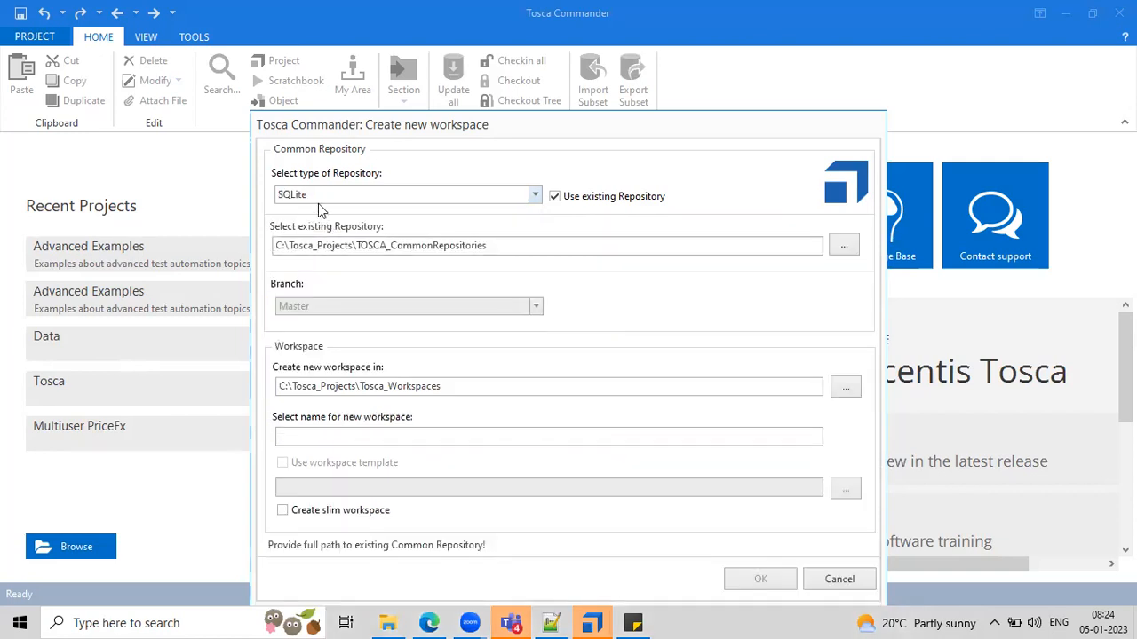
{"action": "left_click", "coordinate": [554, 196]}
{"action": "left_click", "coordinate": [322, 282]}
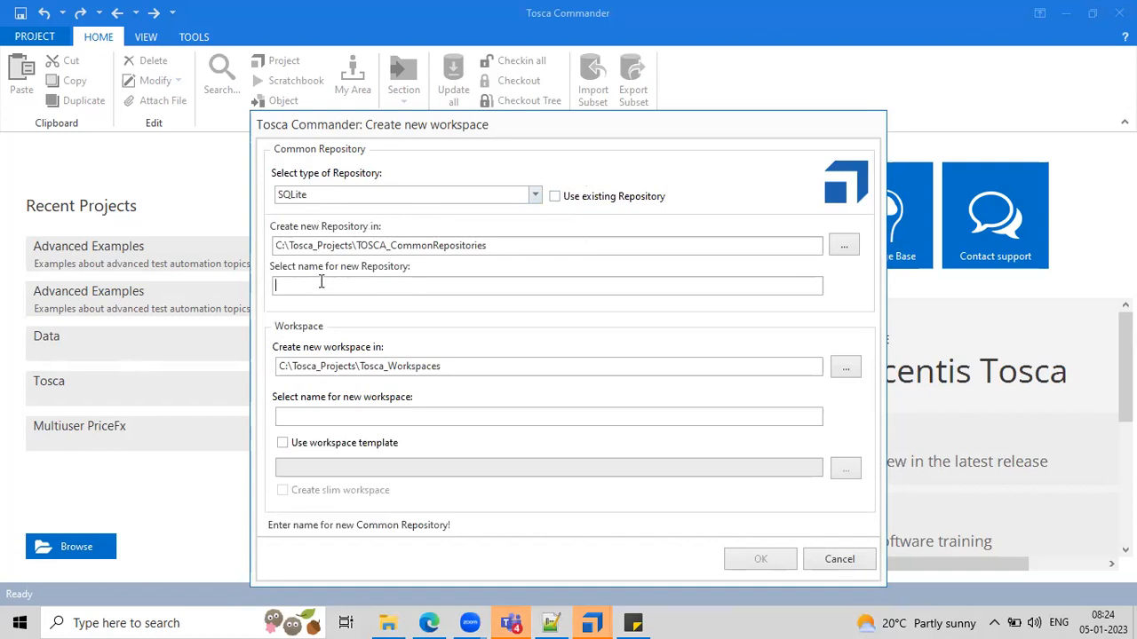
{"action": "type", "text": "Amazon"}
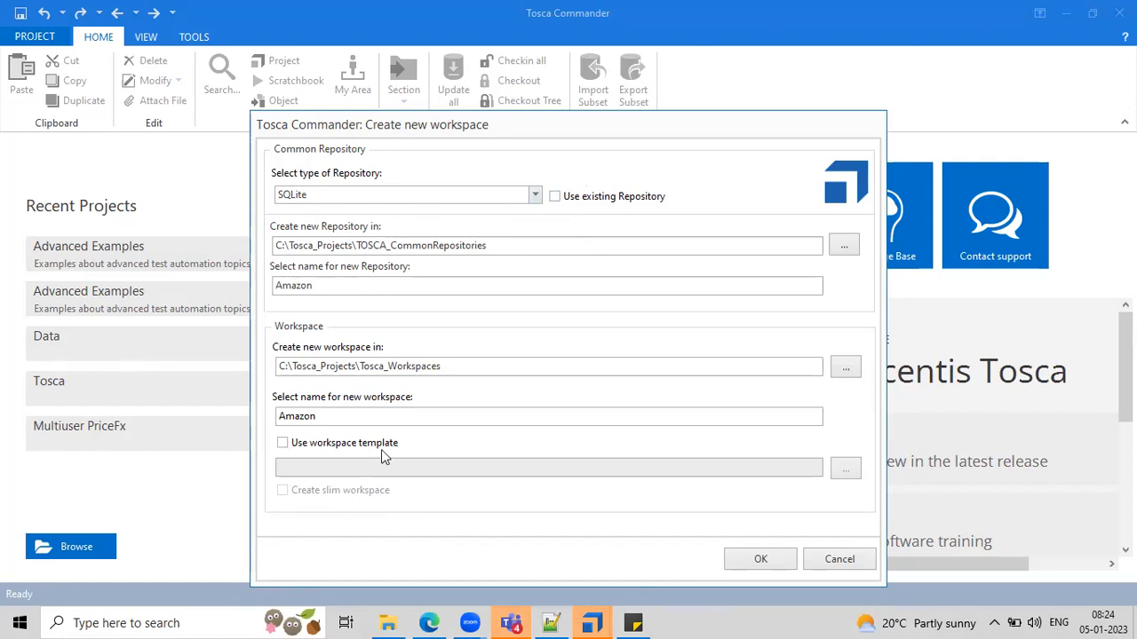
Enable the Standard.tsu workspace template, highlight its path, and create the new workspace with its common repository
{"action": "left_click", "coordinate": [283, 444]}
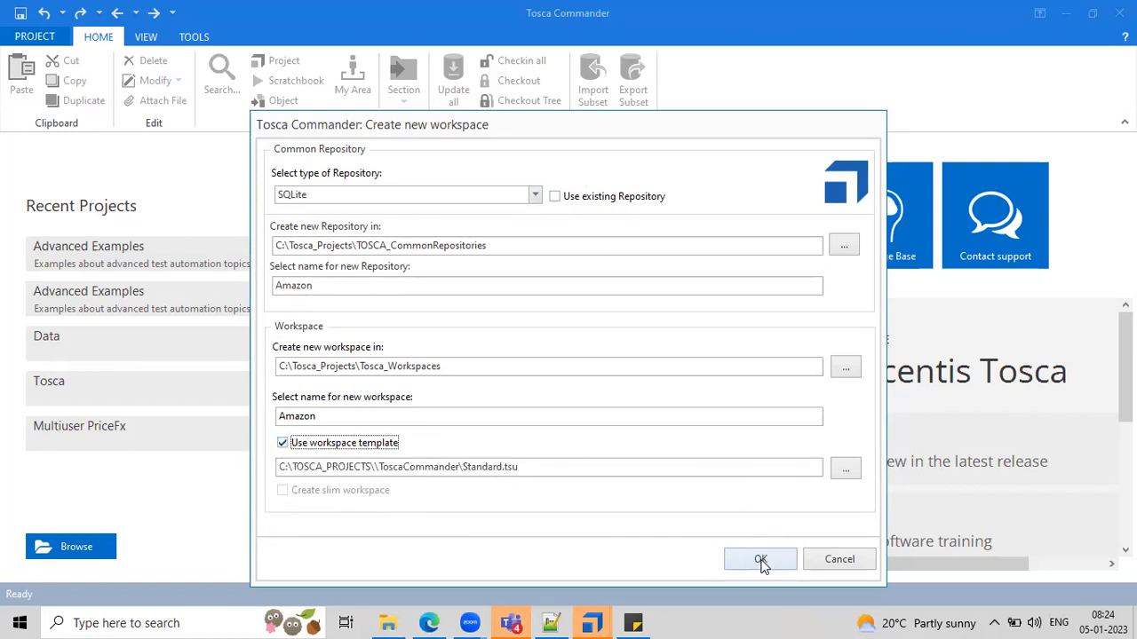
{"action": "left_click_drag", "start_coordinate": [556, 464], "coordinate": [341, 464]}
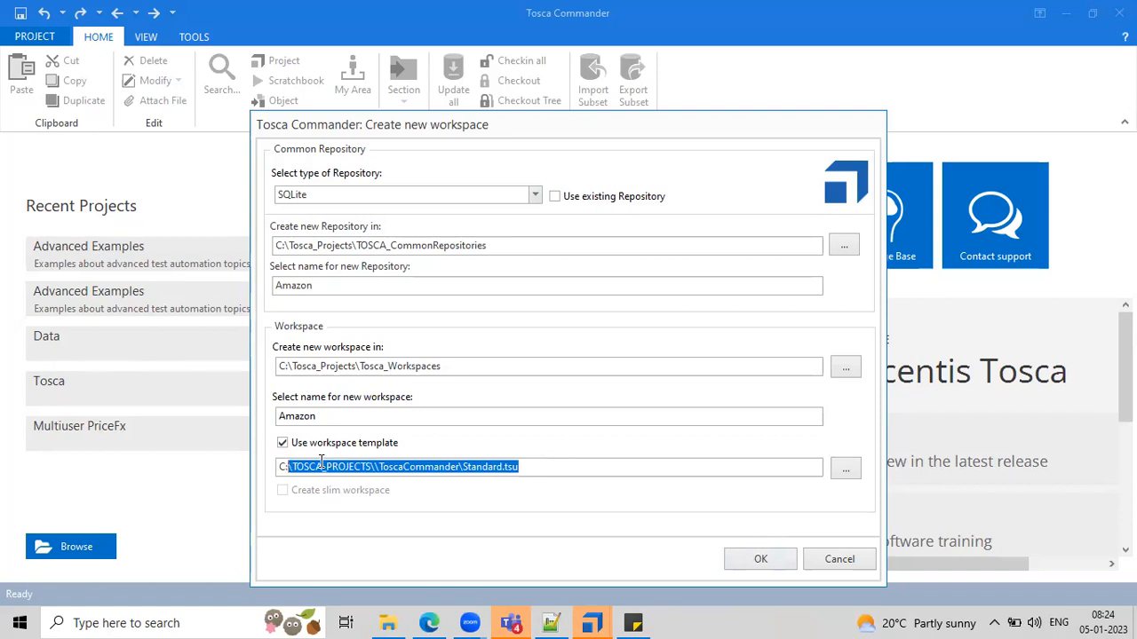
{"action": "left_click", "coordinate": [540, 464]}
{"action": "left_click_drag", "start_coordinate": [540, 465], "coordinate": [464, 464]}
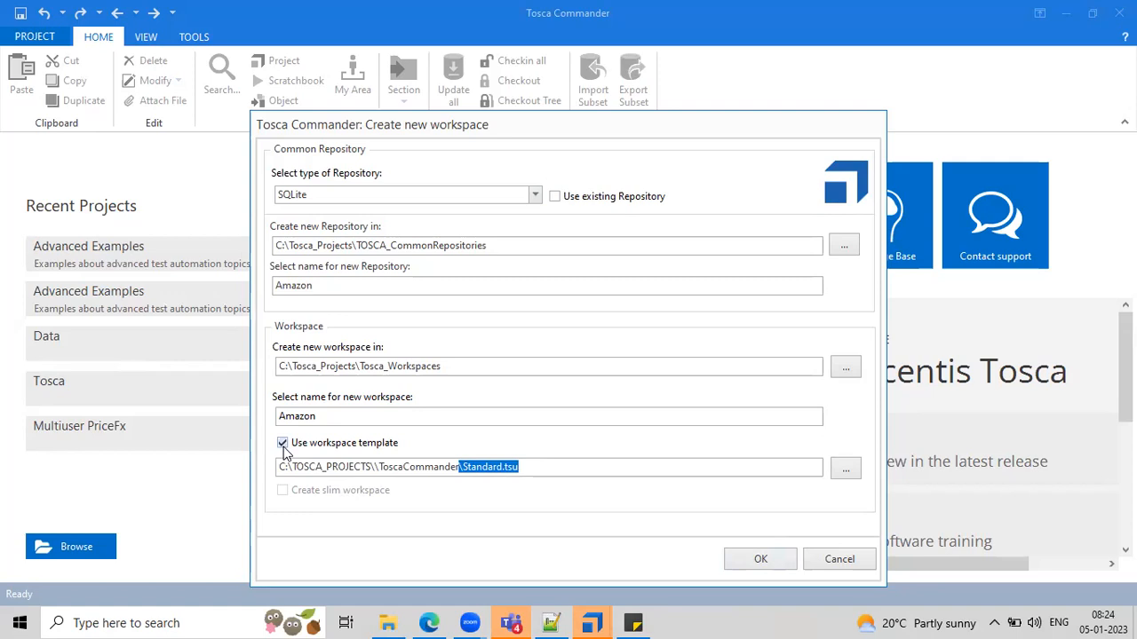
{"action": "left_click", "coordinate": [757, 562]}
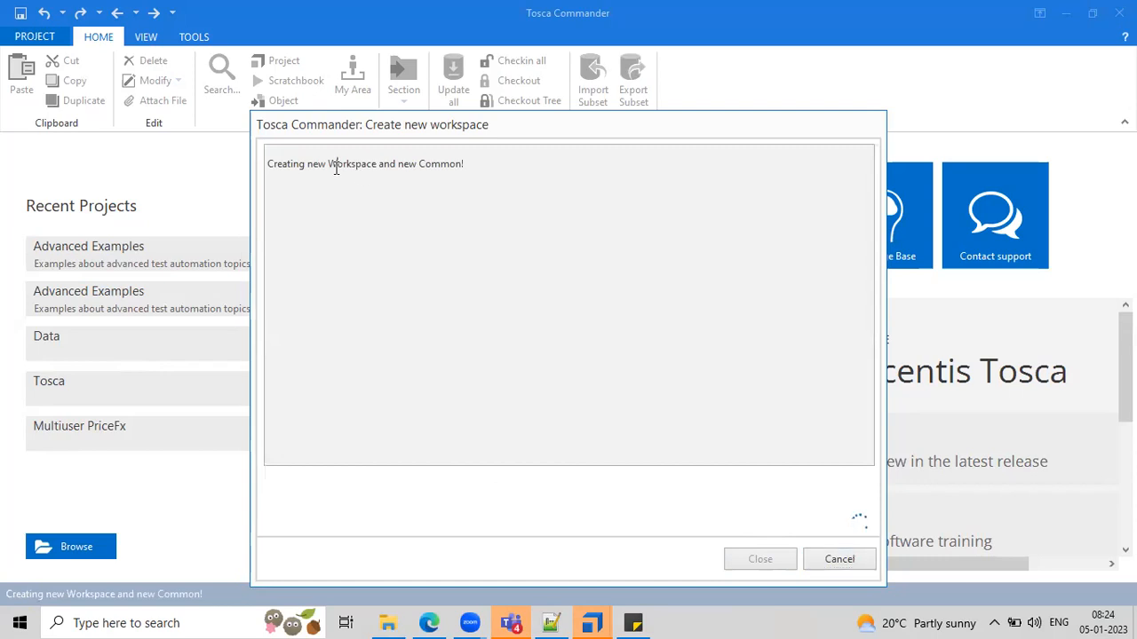
{"action": "left_click_drag", "start_coordinate": [336, 164], "coordinate": [444, 145]}
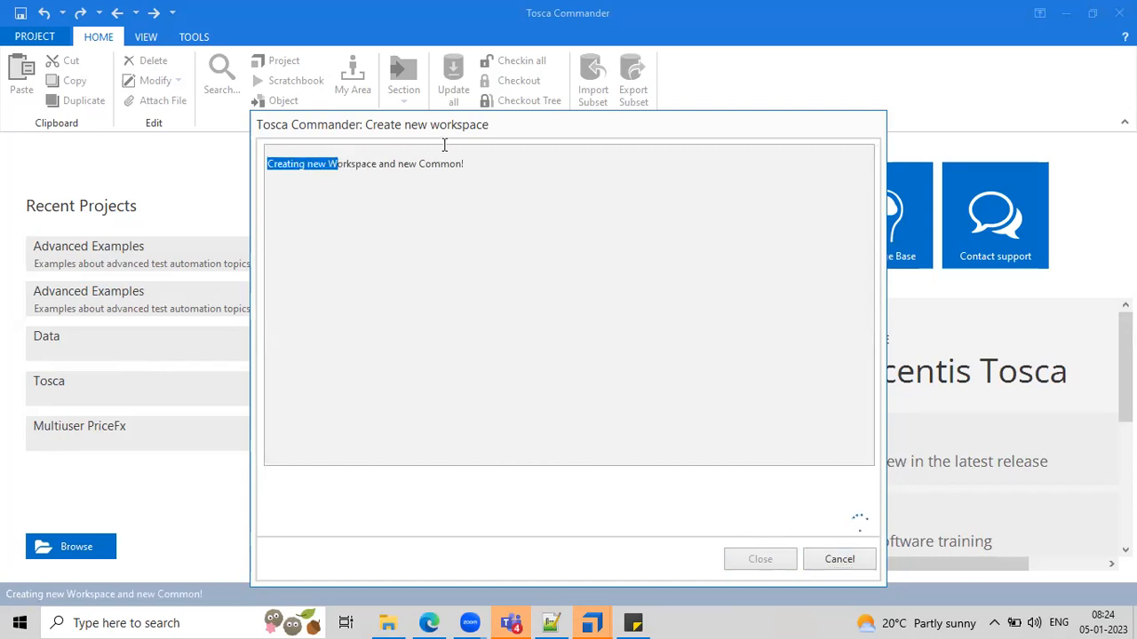
{"action": "left_click", "coordinate": [527, 208]}
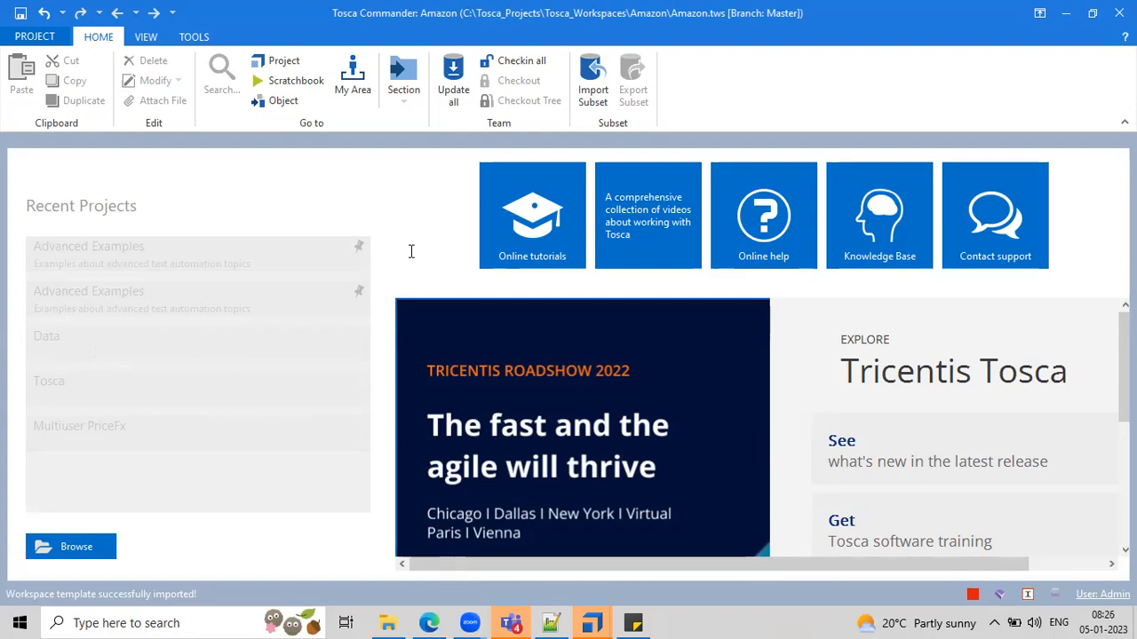
Log in to the Amazon workspace as Admin with the password left blank, and switch back to the Notepad++ notes
{"action": "key", "text": "XF86AudioRaiseVolume"}
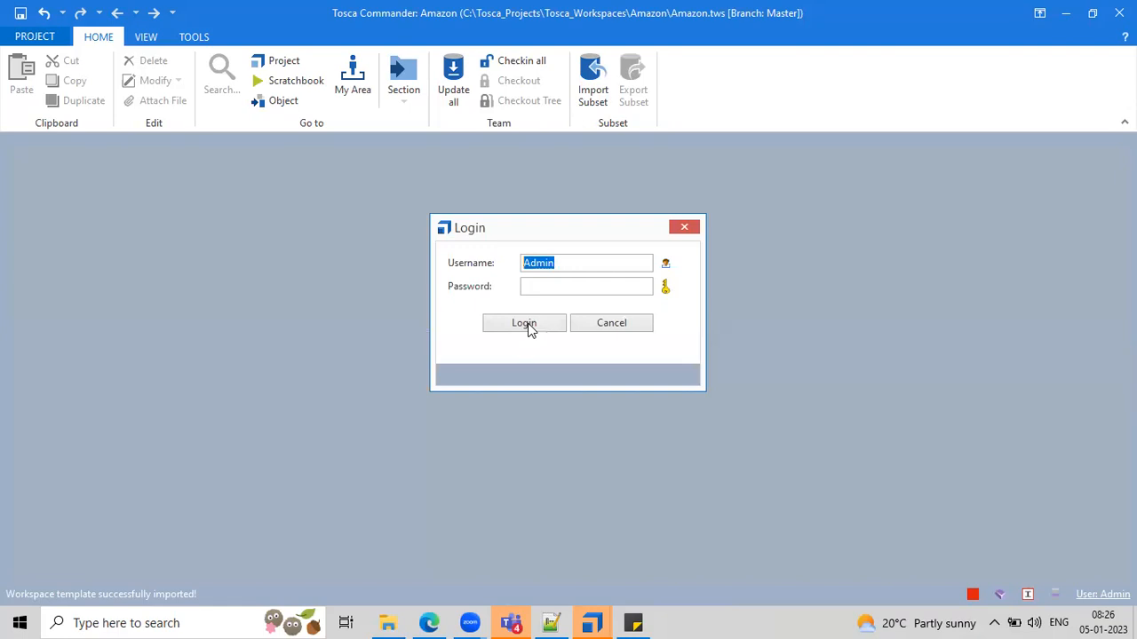
{"action": "left_click", "coordinate": [524, 323]}
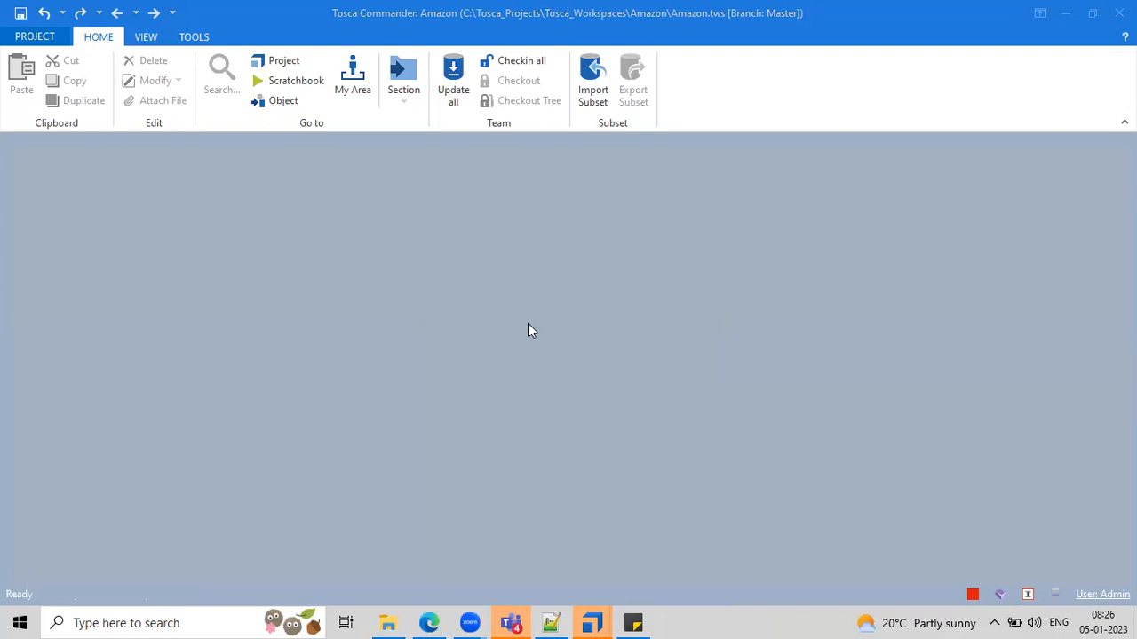
{"action": "key", "text": "XF86AudioRaiseVolume"}
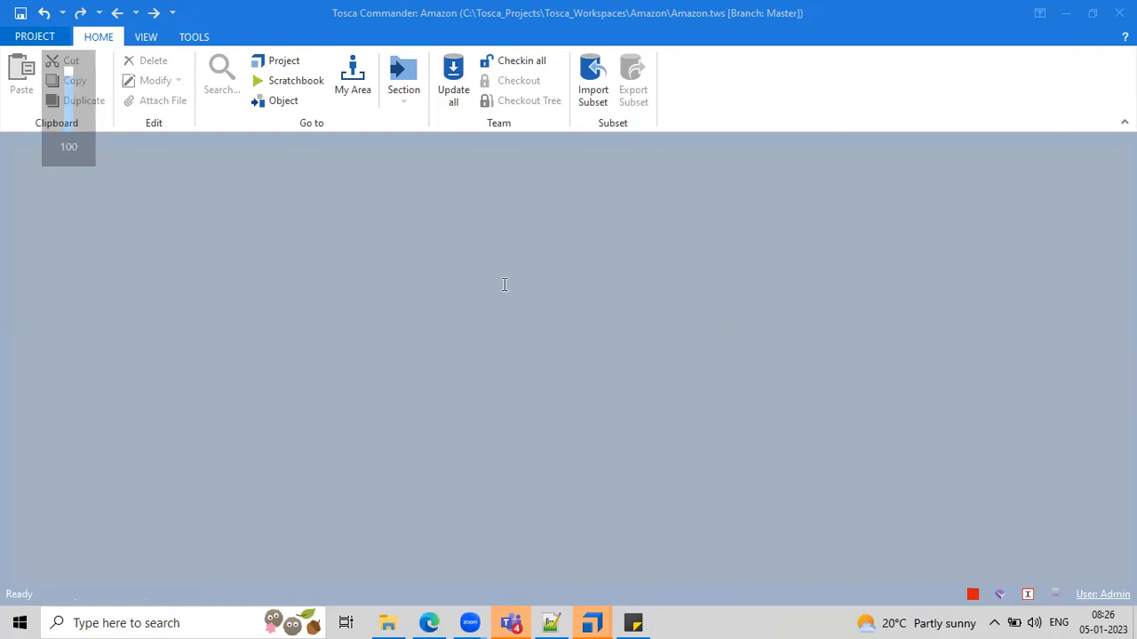
{"action": "key", "text": "alt+Tab"}
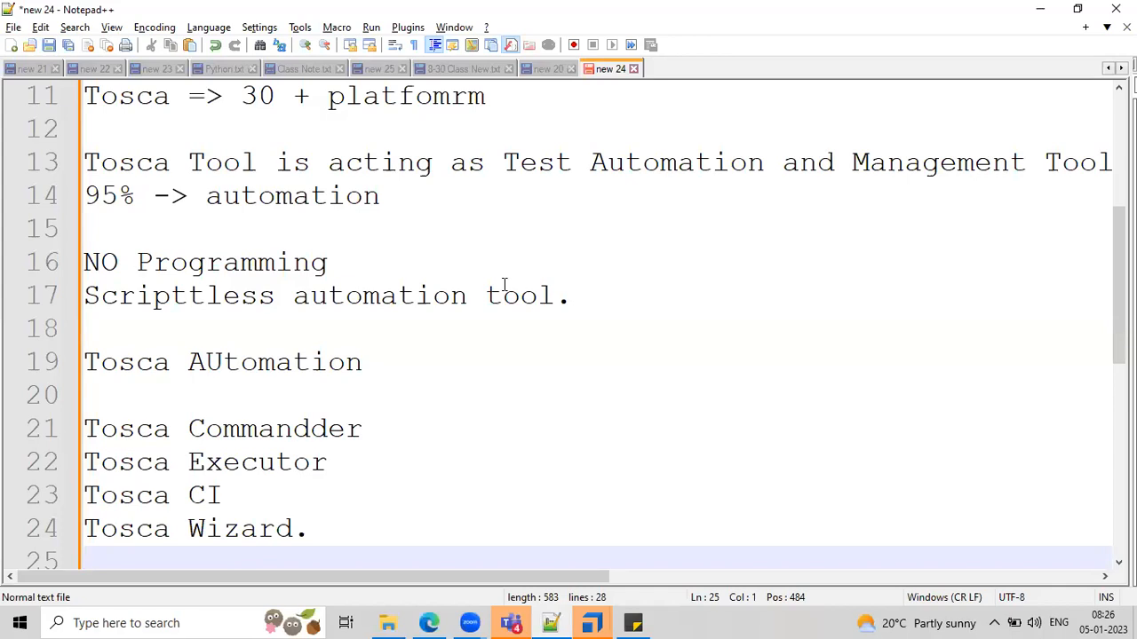
Switch to Tosca Commander, narrow the TestCases tree area, and display the Home commands
{"action": "left_click", "coordinate": [1040, 9]}
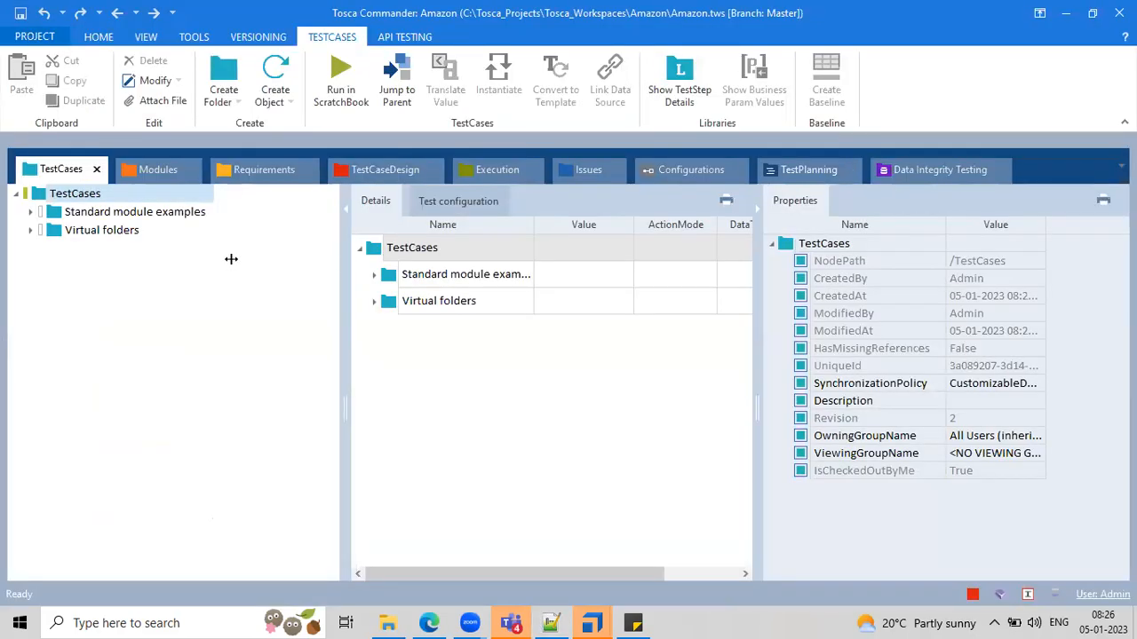
{"action": "left_click_drag", "start_coordinate": [231, 258], "coordinate": [230, 258]}
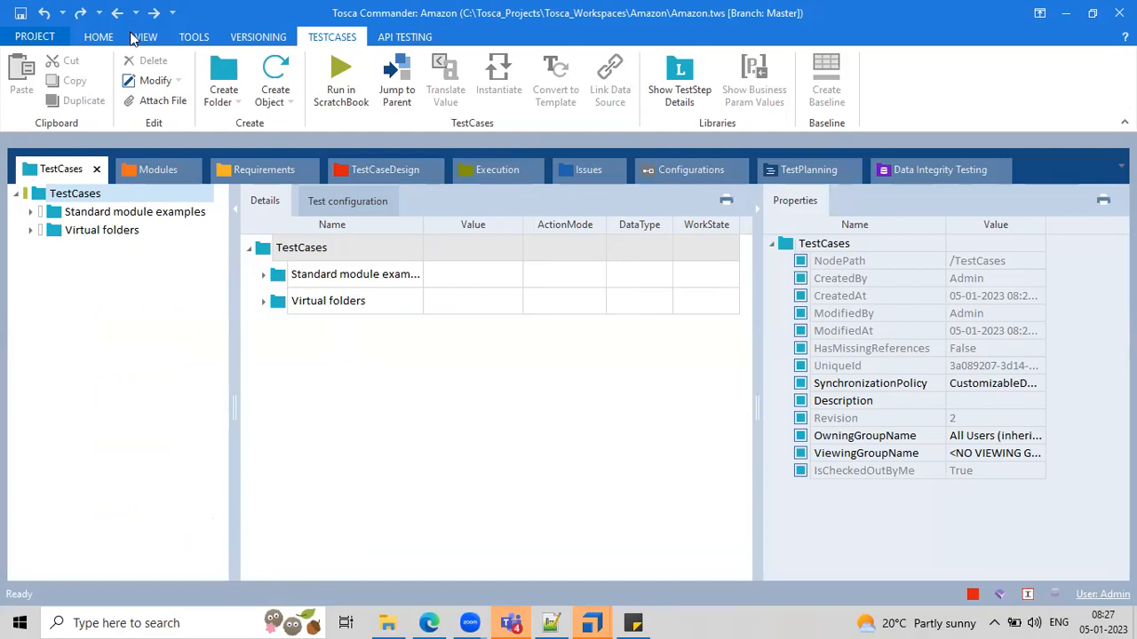
{"action": "left_click", "coordinate": [98, 37]}
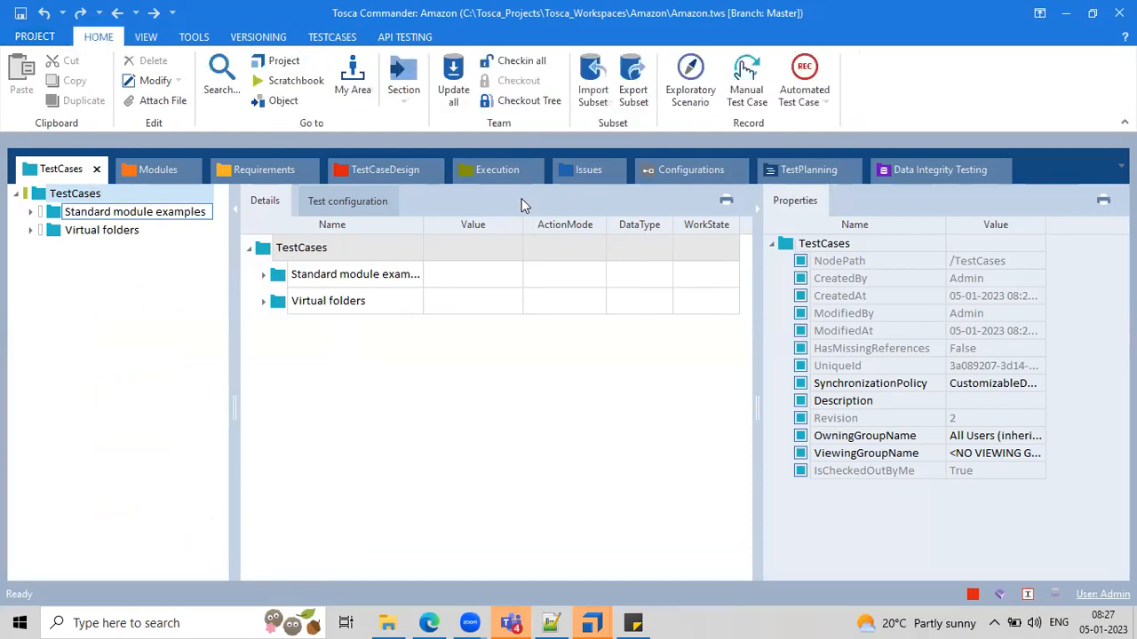
Look through the workspace sections from Modules and Requirements to Data Integrity Testing, and return to TestCases
{"action": "left_click", "coordinate": [150, 169]}
{"action": "left_click", "coordinate": [238, 171]}
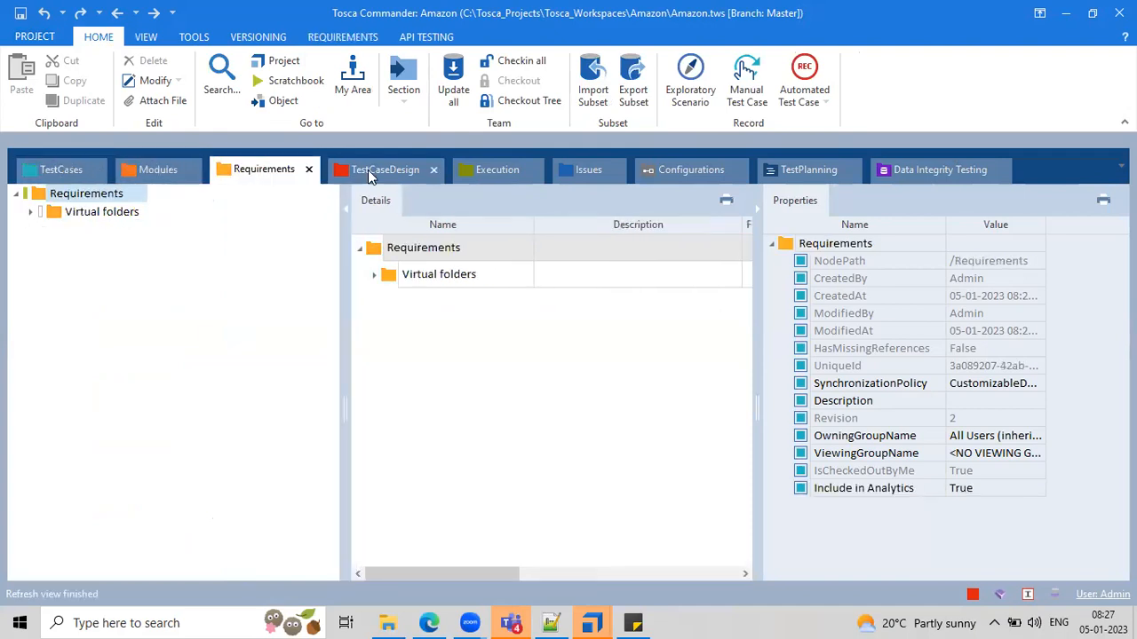
{"action": "left_click", "coordinate": [476, 167]}
{"action": "left_click", "coordinate": [584, 169]}
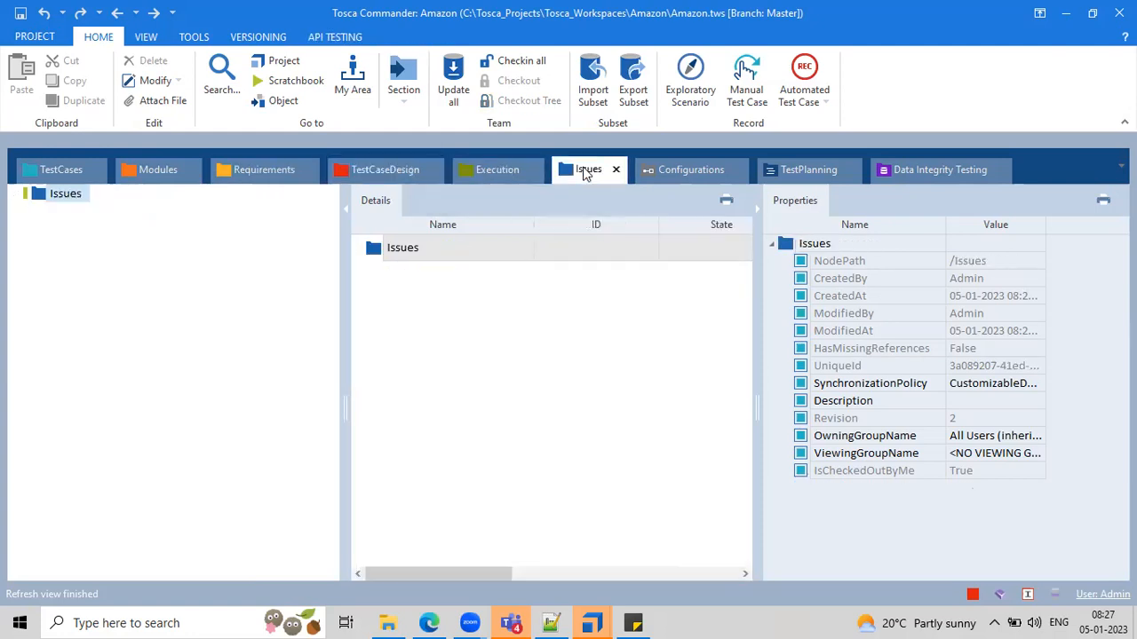
{"action": "left_click", "coordinate": [710, 173]}
{"action": "left_click", "coordinate": [802, 174]}
{"action": "left_click", "coordinate": [936, 171]}
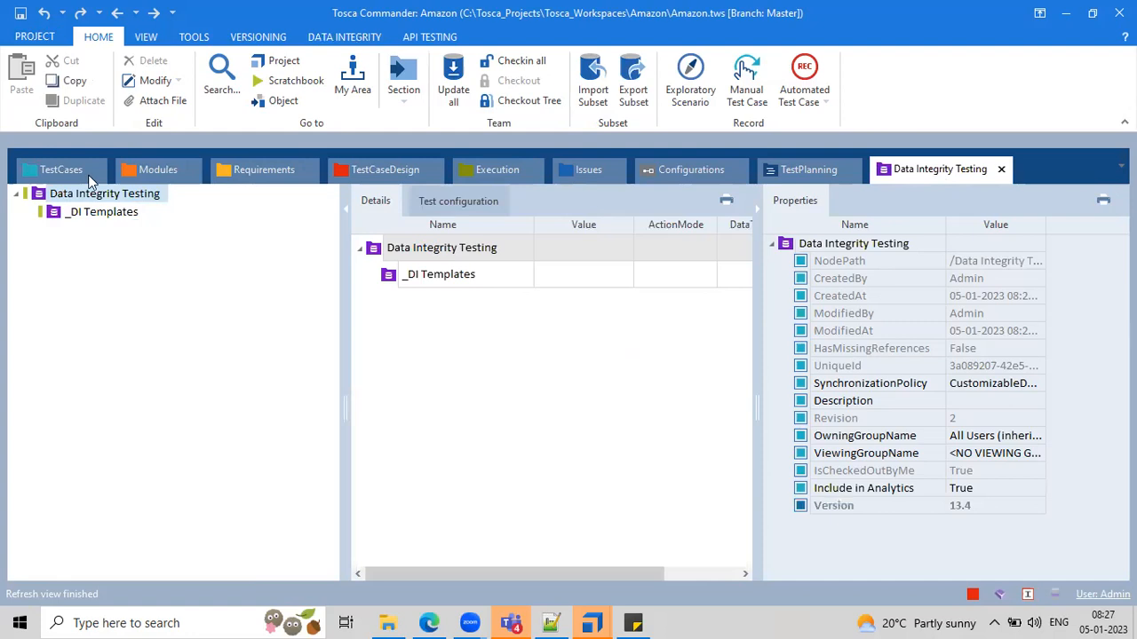
{"action": "left_click", "coordinate": [63, 176]}
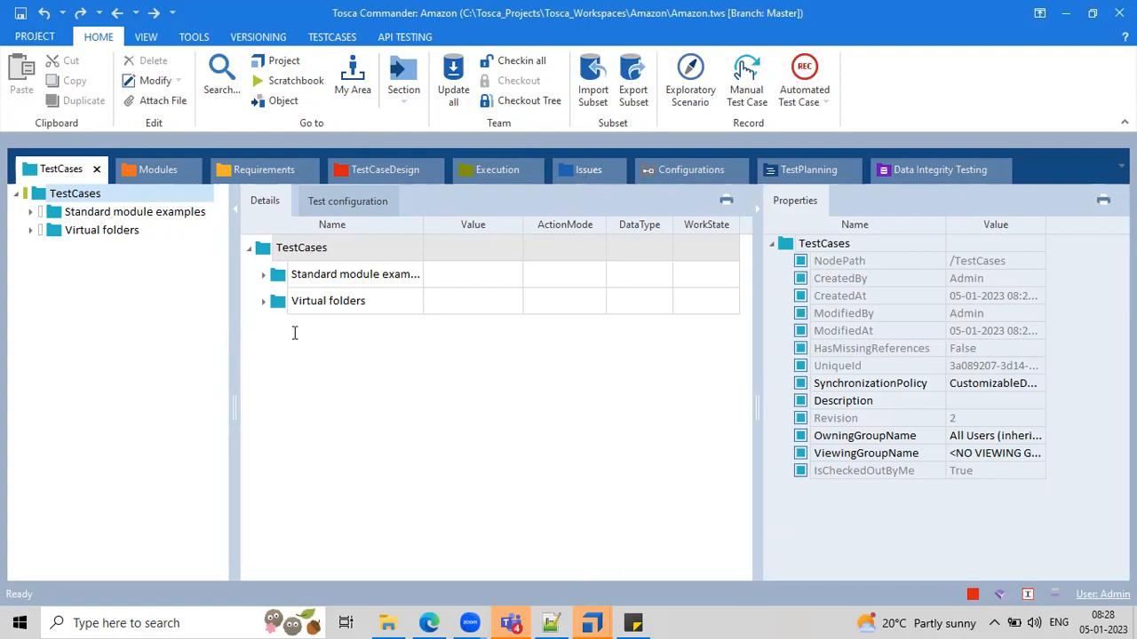
Switch to the Notepad++ notes and insert blank lines below the Tosca Wizard line
{"action": "key", "text": "alt+Tab"}
{"action": "key", "text": "Return"}
{"action": "key", "text": "Return"}
{"action": "key", "text": "Return"}
{"action": "key", "text": "Return"}
{"action": "key", "text": "Return"}
{"action": "key", "text": "Return"}
{"action": "key", "text": "Return"}
{"action": "key", "text": "Return"}
{"action": "key", "text": "Return"}
{"action": "key", "text": "Return"}
{"action": "key", "text": "Return"}
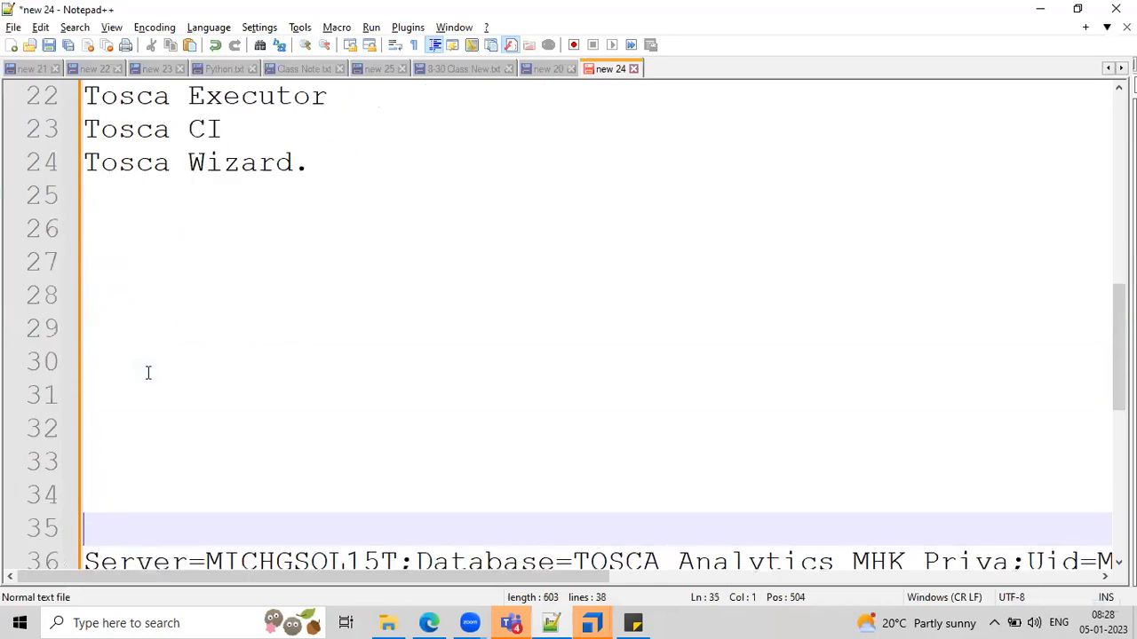
Add the note line "JIRA/ HP-ALM/ Qtest" on line 26 and highlight it
{"action": "left_click", "coordinate": [113, 160]}
{"action": "type", "text": "JIRA/ HP"}
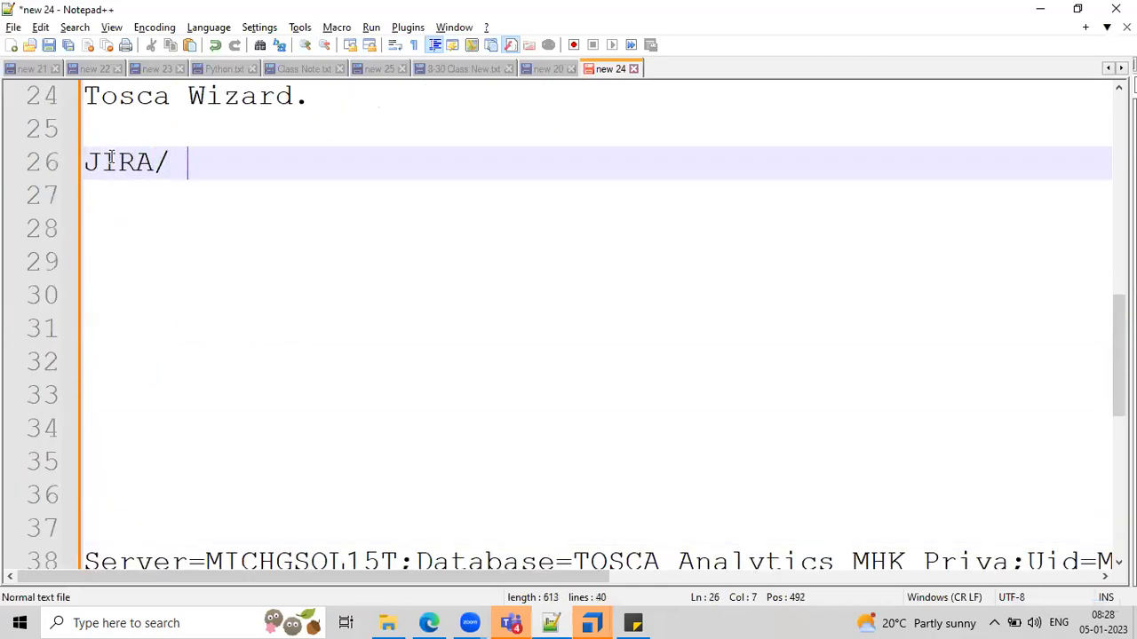
{"action": "key", "text": "BackSpace"}
{"action": "key", "text": "BackSpace"}
{"action": "type", "text": "P-ALM"}
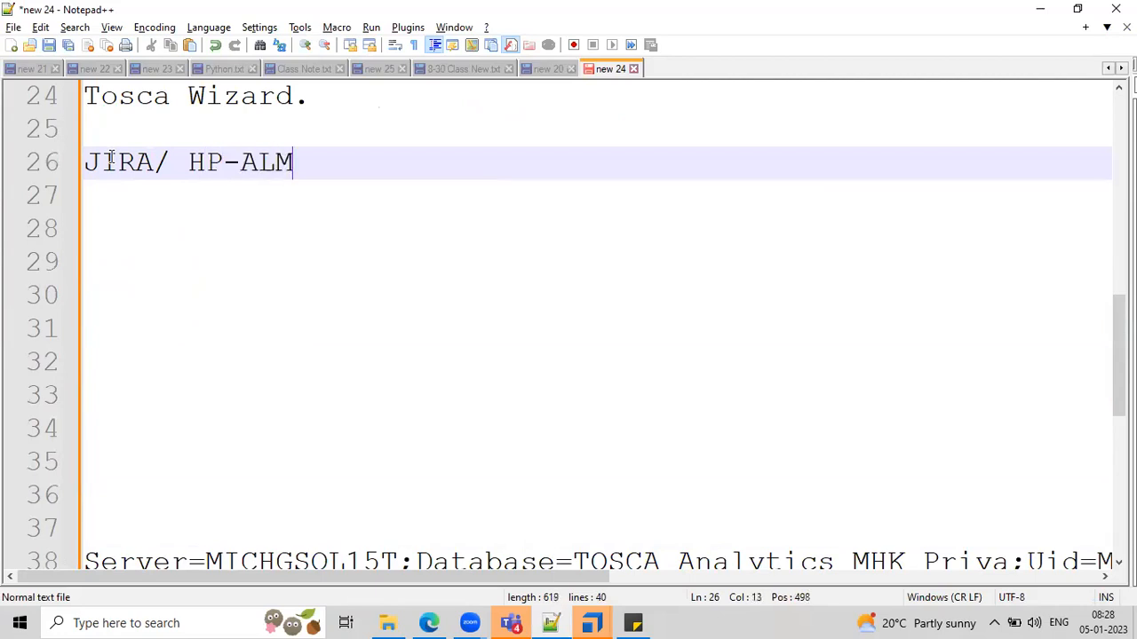
{"action": "type", "text": "/ Qtest"}
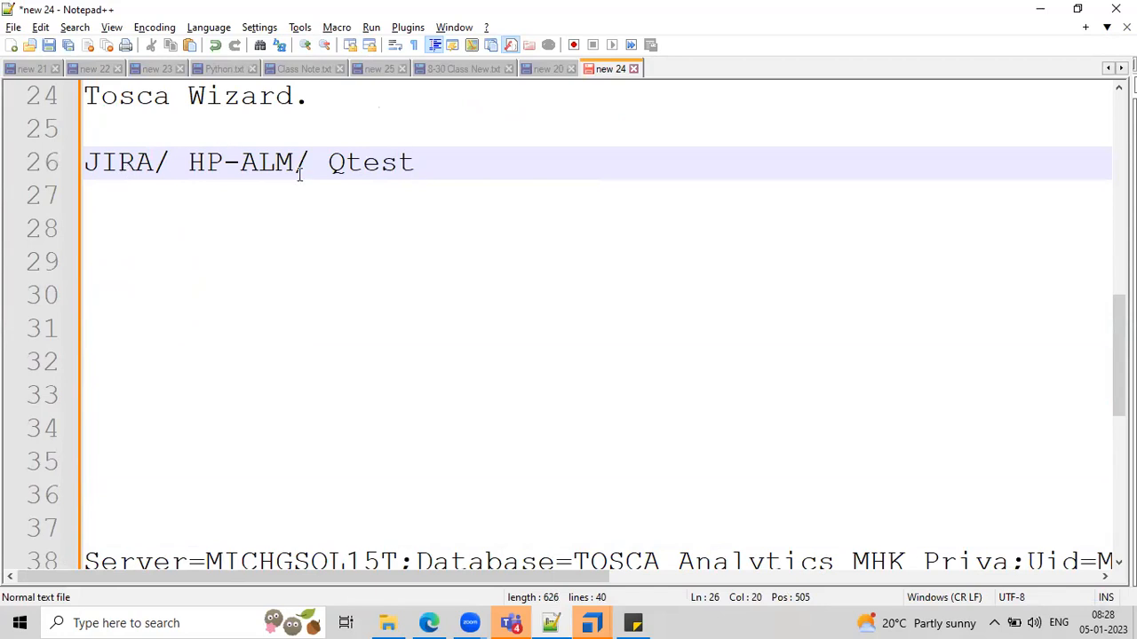
{"action": "left_click_drag", "start_coordinate": [446, 168], "coordinate": [85, 165]}
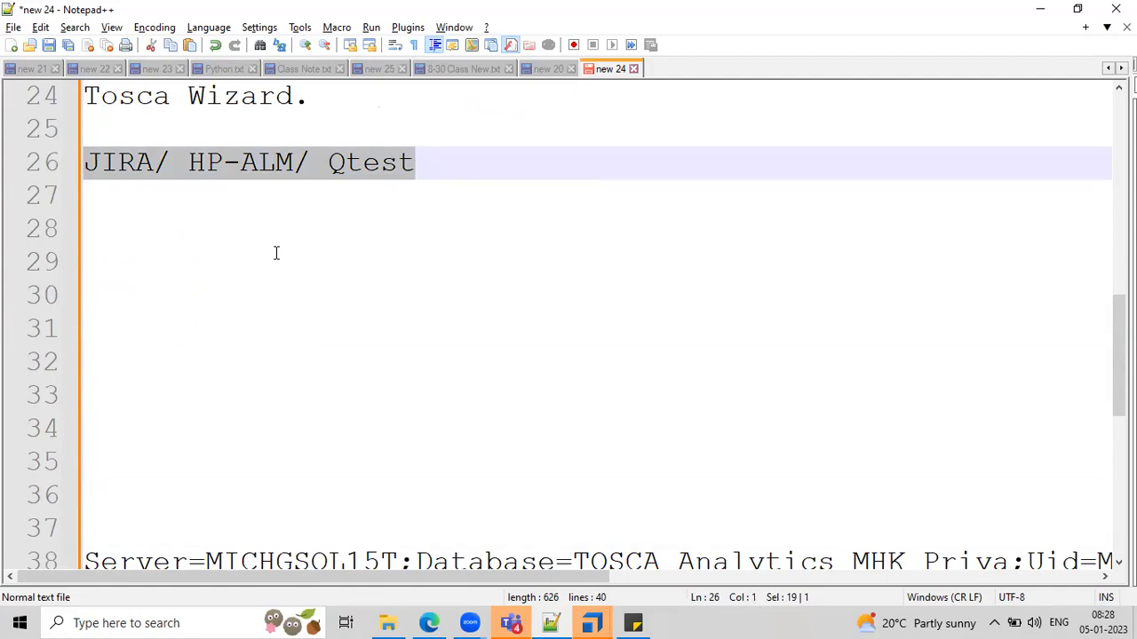
{"action": "scroll", "coordinate": [337, 206], "scroll_direction": "up", "scroll_amount": 2}
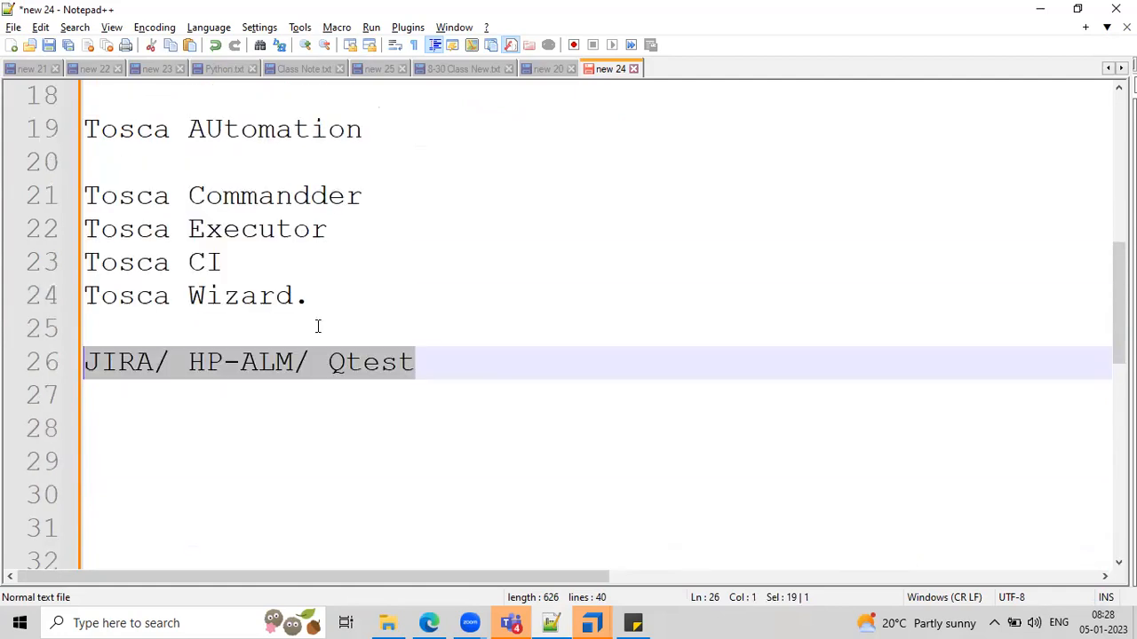
Return to Tosca Commander and move the TestPlanning and Issues sections so that they directly follow Requirements
{"action": "key", "text": "alt+Tab"}
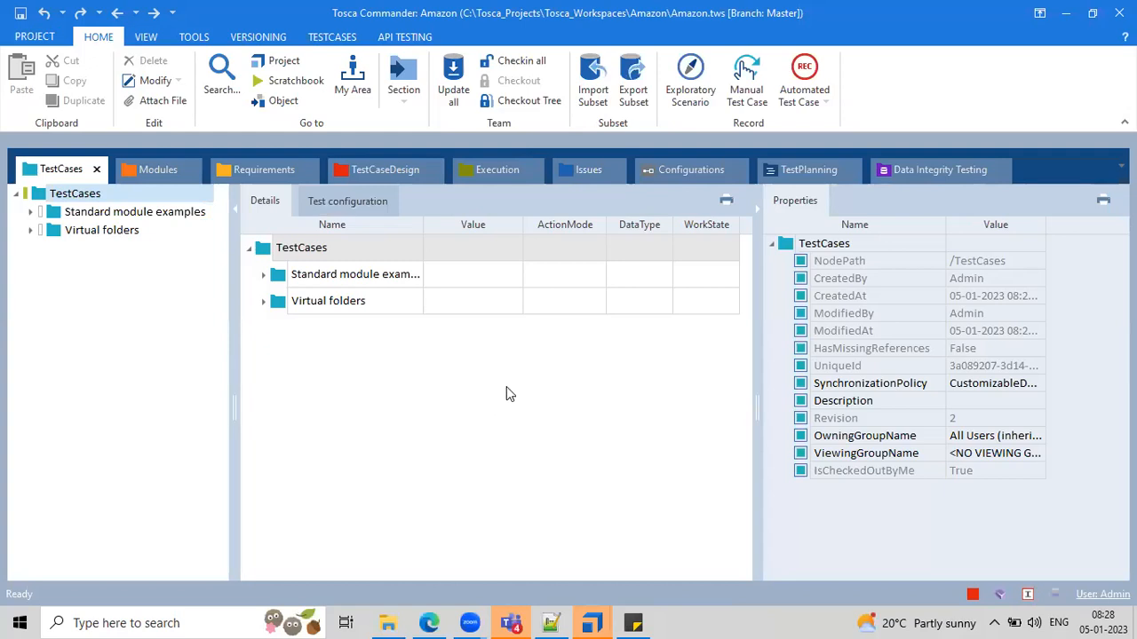
{"action": "left_click", "coordinate": [520, 347]}
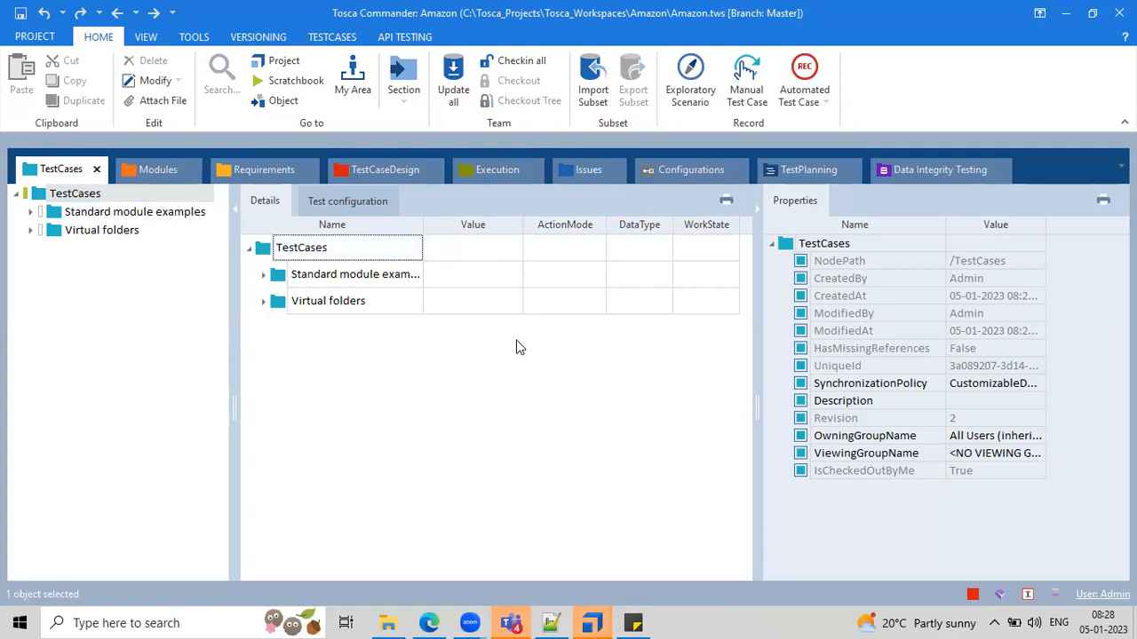
{"action": "left_click", "coordinate": [260, 171]}
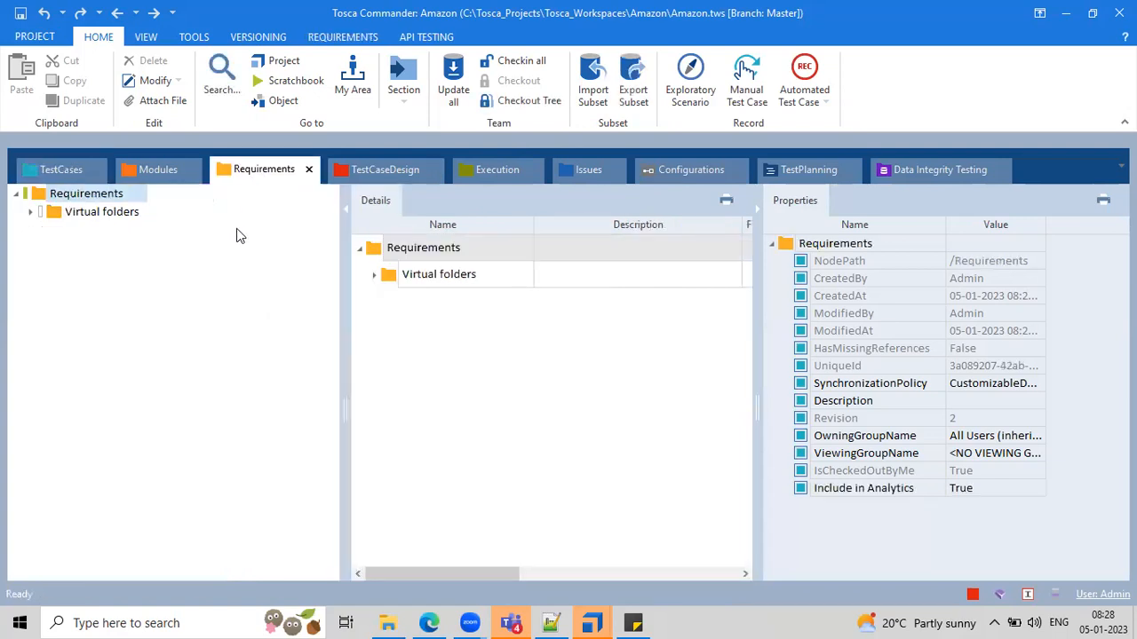
{"action": "left_click", "coordinate": [803, 170]}
{"action": "left_click_drag", "start_coordinate": [804, 173], "coordinate": [357, 170]}
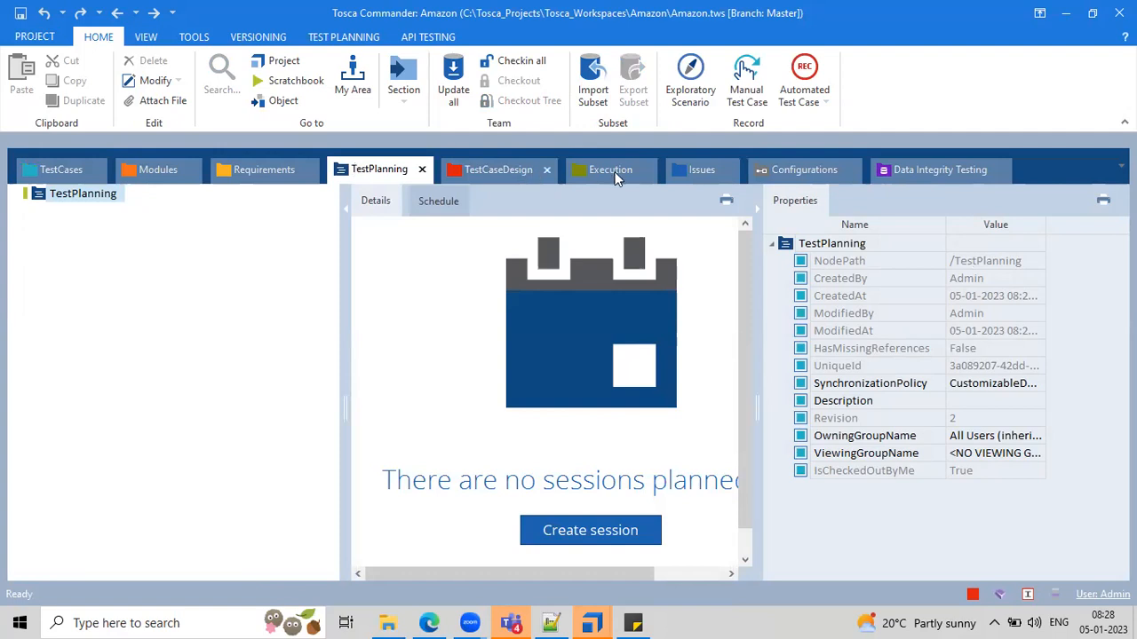
{"action": "left_click", "coordinate": [675, 172]}
{"action": "left_click_drag", "start_coordinate": [486, 173], "coordinate": [487, 174]}
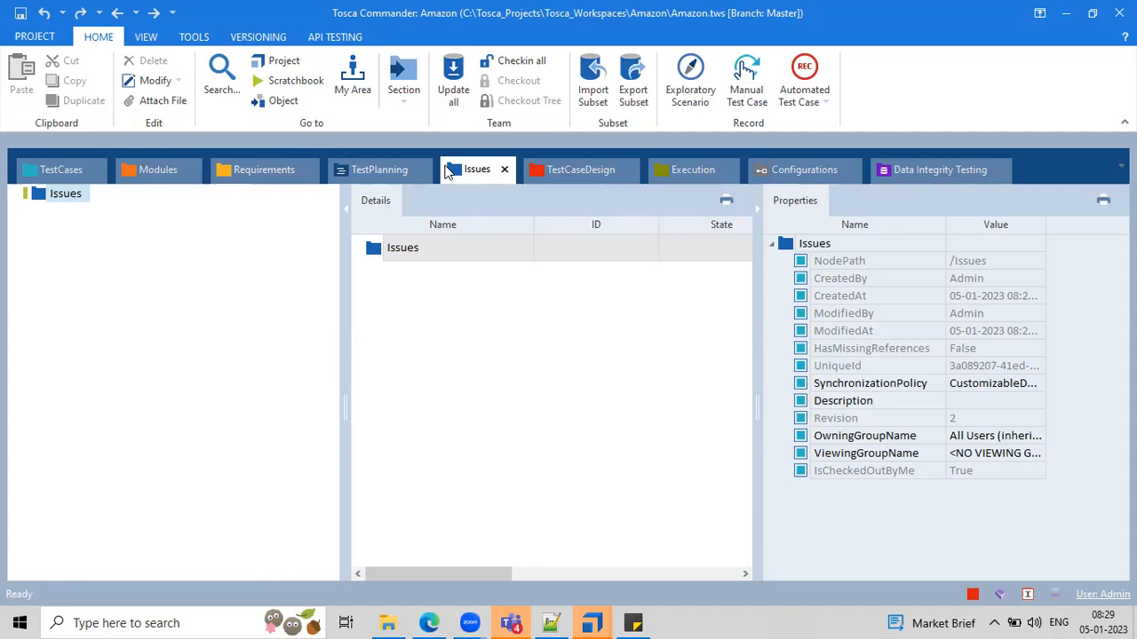
Move the TestCaseDesign and Execution sections directly after Modules, and show TestCases, Modules, TestCaseDesign and Execution in turn
{"action": "left_click_drag", "start_coordinate": [590, 168], "coordinate": [229, 156]}
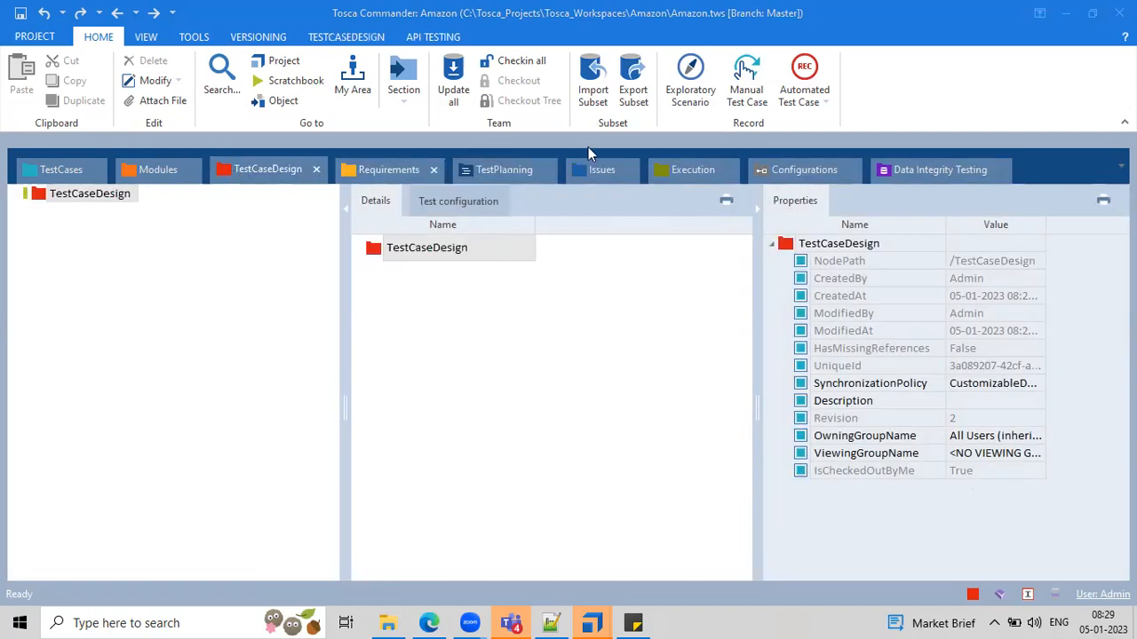
{"action": "left_click_drag", "start_coordinate": [578, 167], "coordinate": [339, 177]}
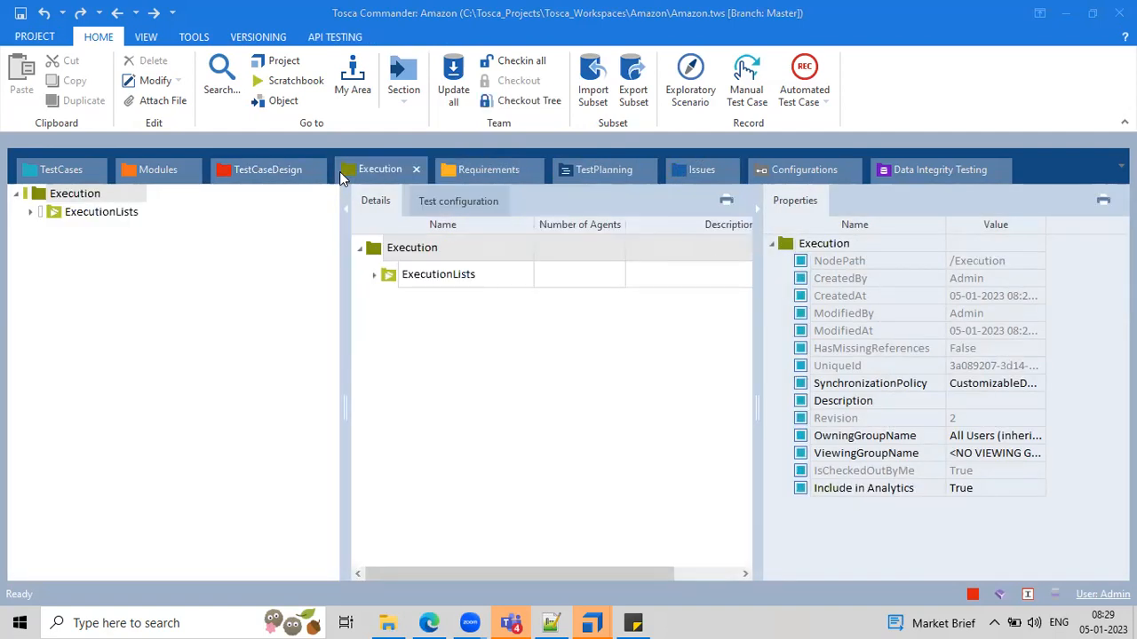
{"action": "left_click", "coordinate": [55, 171]}
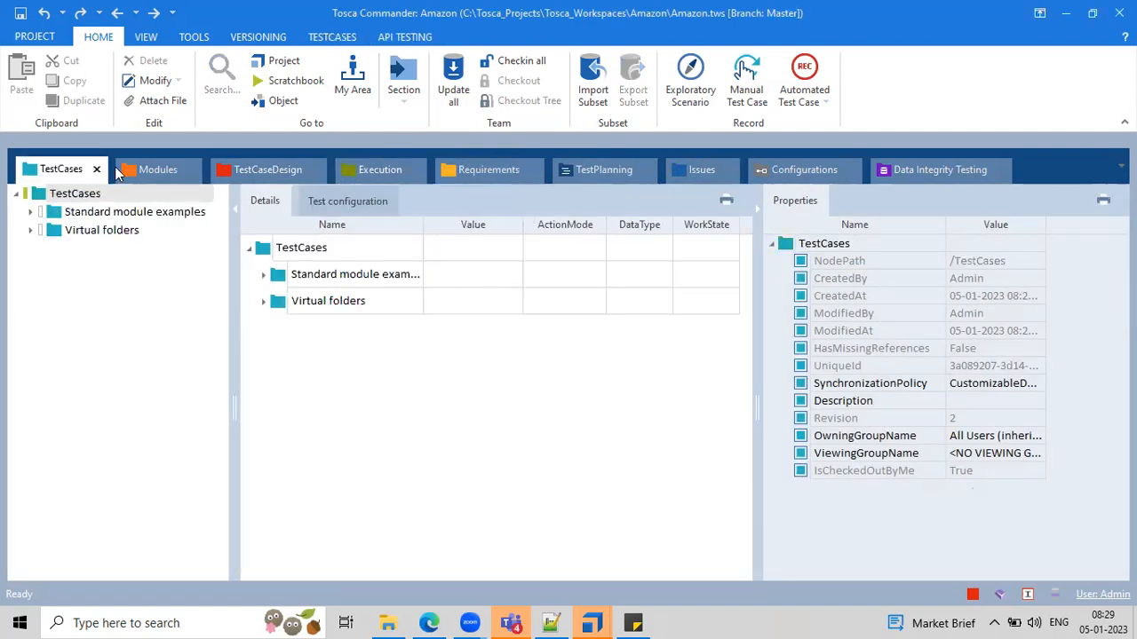
{"action": "left_click", "coordinate": [151, 173]}
{"action": "left_click", "coordinate": [273, 169]}
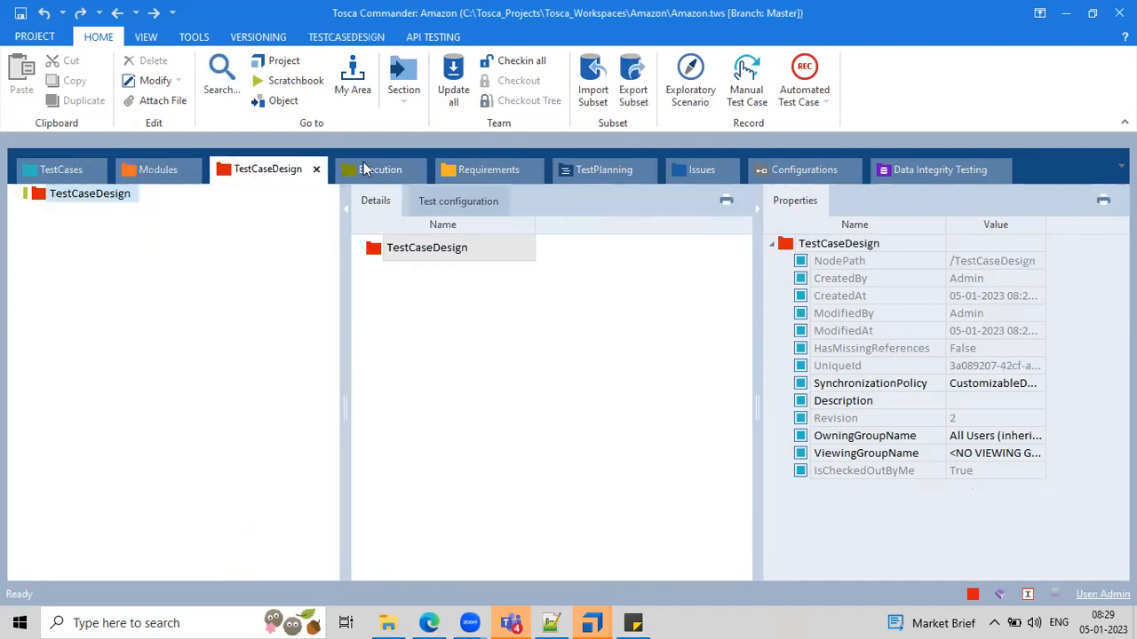
{"action": "left_click", "coordinate": [363, 169]}
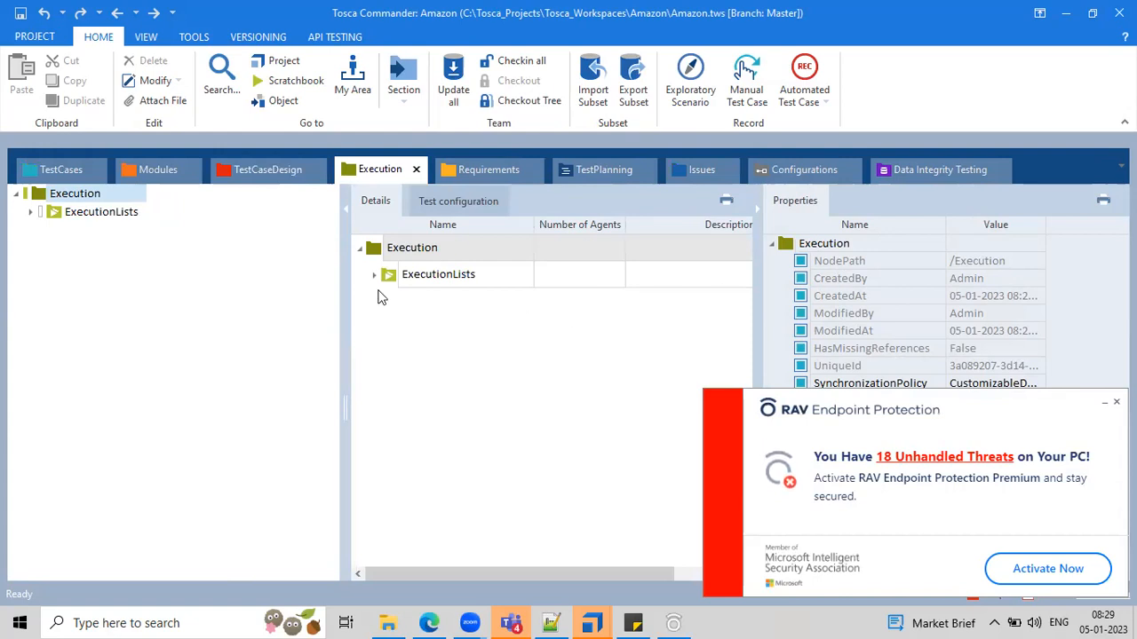
Open the Modules section and examine the scan types offered for its root folder
{"action": "left_click", "coordinate": [147, 167]}
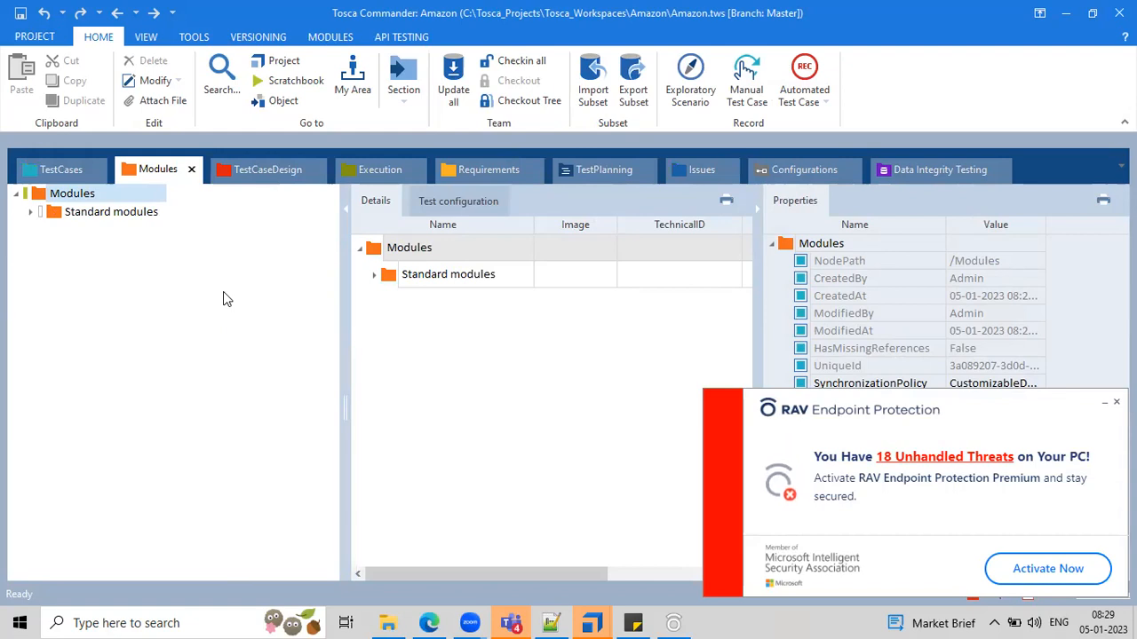
{"action": "left_click", "coordinate": [481, 467]}
{"action": "left_click", "coordinate": [40, 195]}
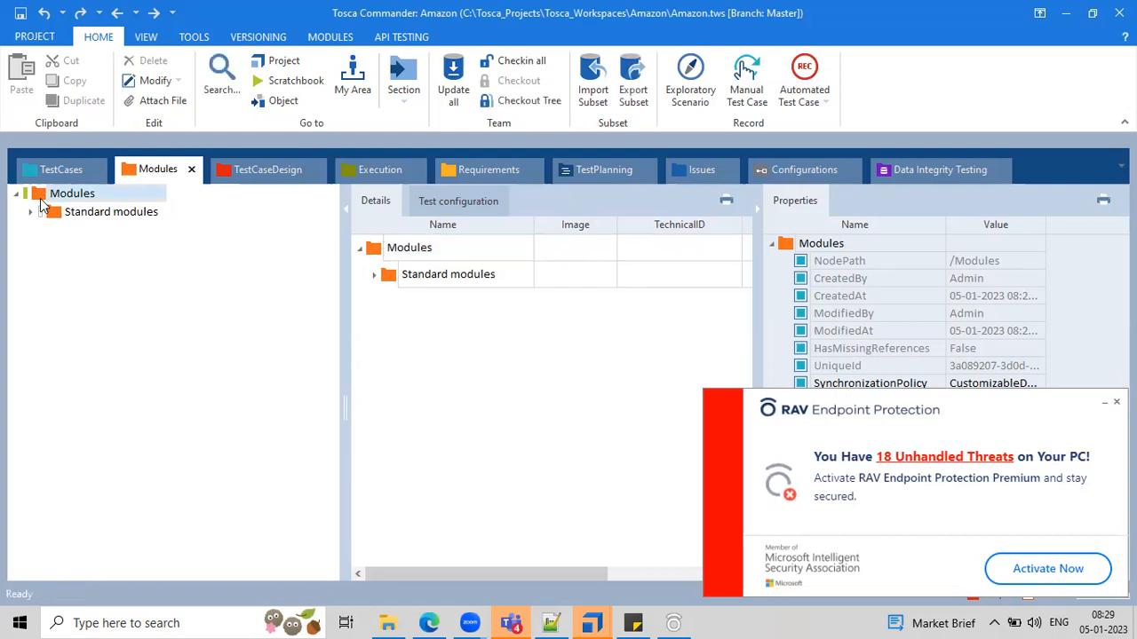
{"action": "right_click", "coordinate": [40, 203]}
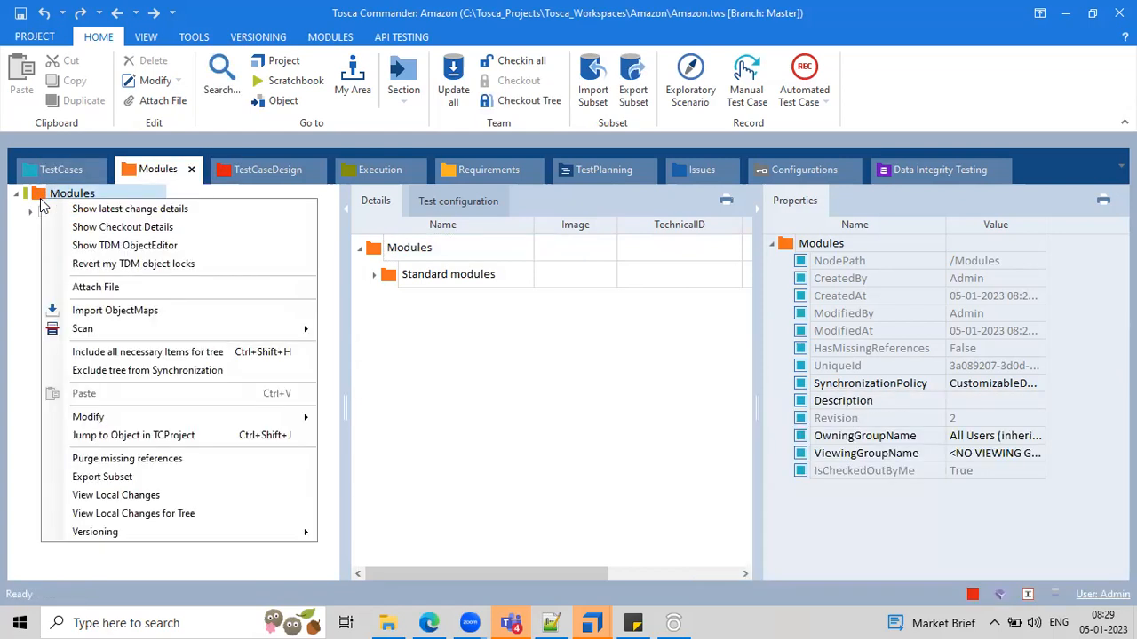
{"action": "mouse_move", "coordinate": [228, 331]}
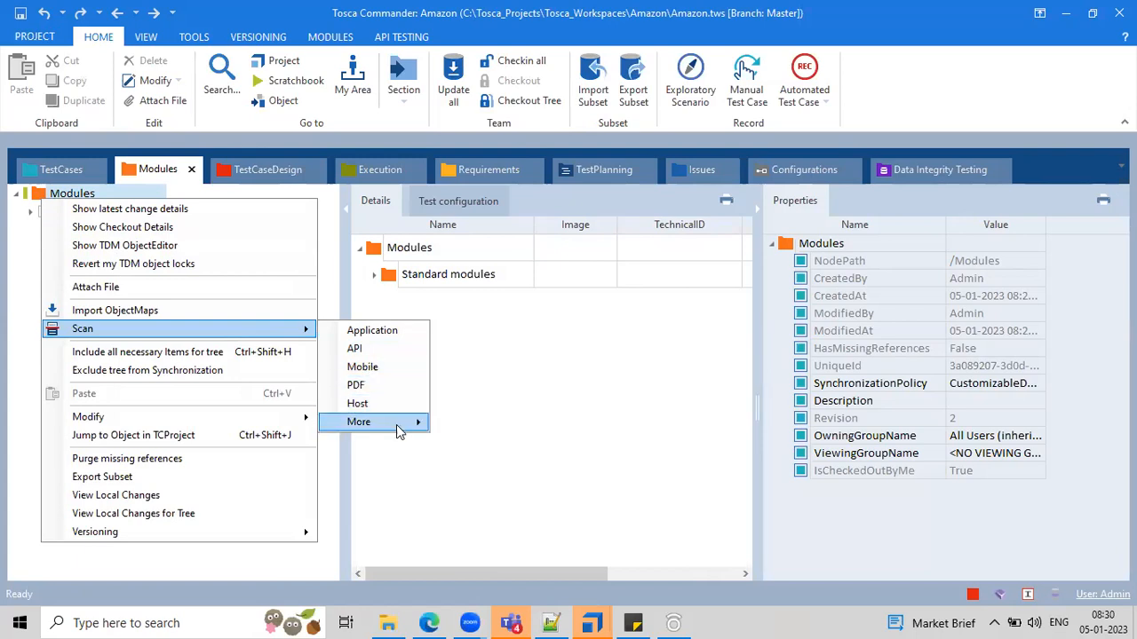
{"action": "mouse_move", "coordinate": [397, 431]}
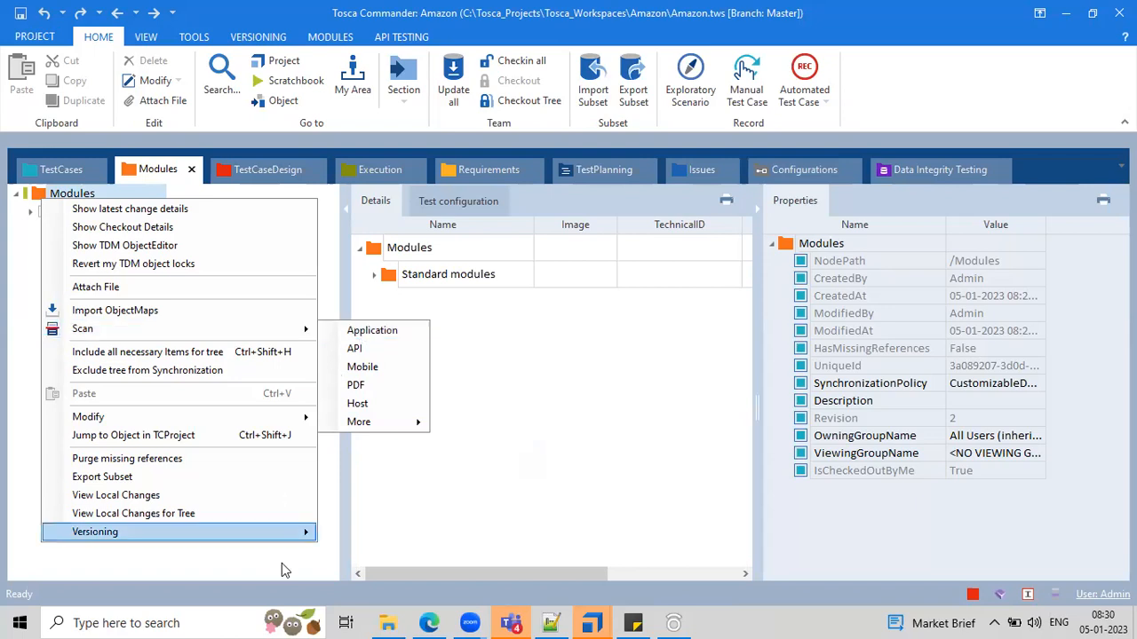
Search Windows for "SAP" and launch SAP Logon
{"action": "left_click", "coordinate": [175, 617]}
{"action": "type", "text": "SAP"}
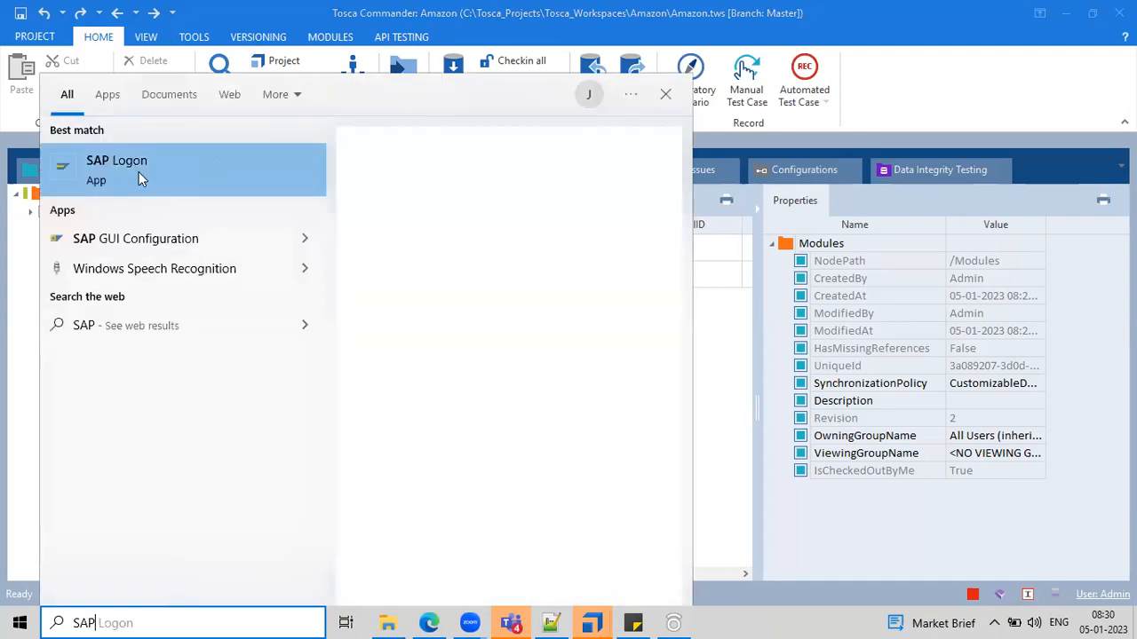
{"action": "left_click", "coordinate": [138, 171]}
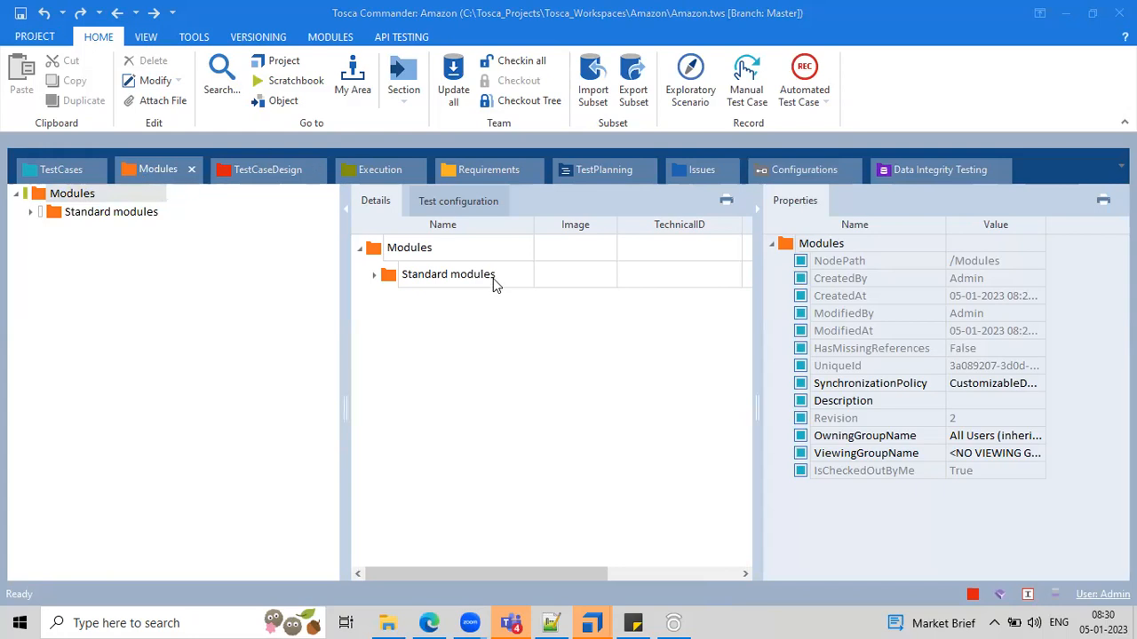
Point out the Application scan option for the Modules root folder, and close the options
{"action": "right_click", "coordinate": [41, 199]}
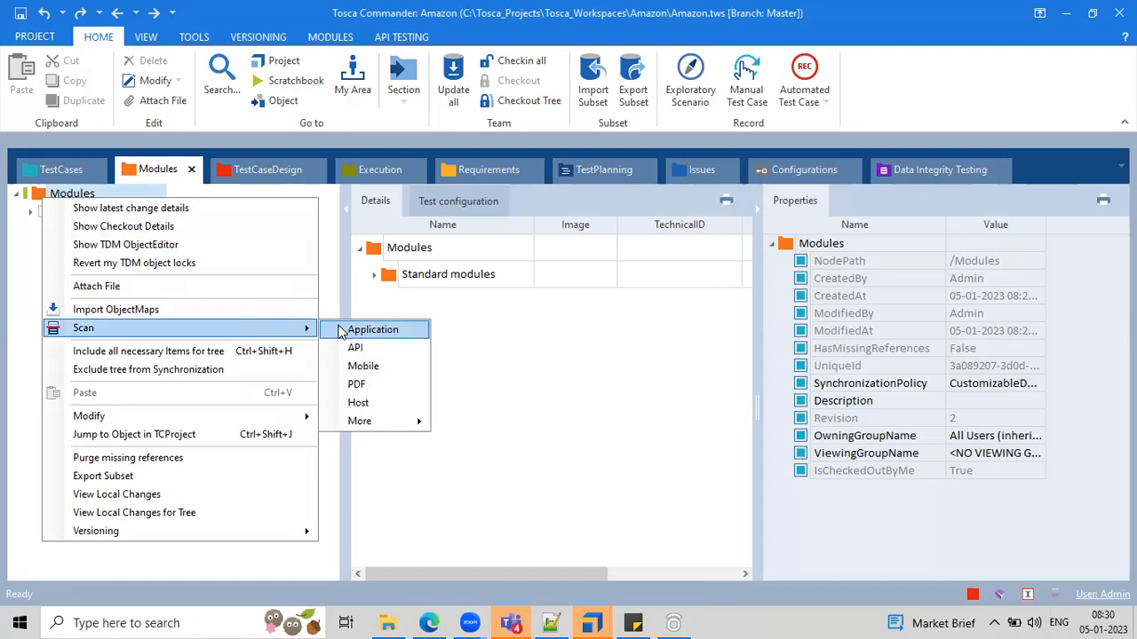
{"action": "left_click", "coordinate": [341, 331]}
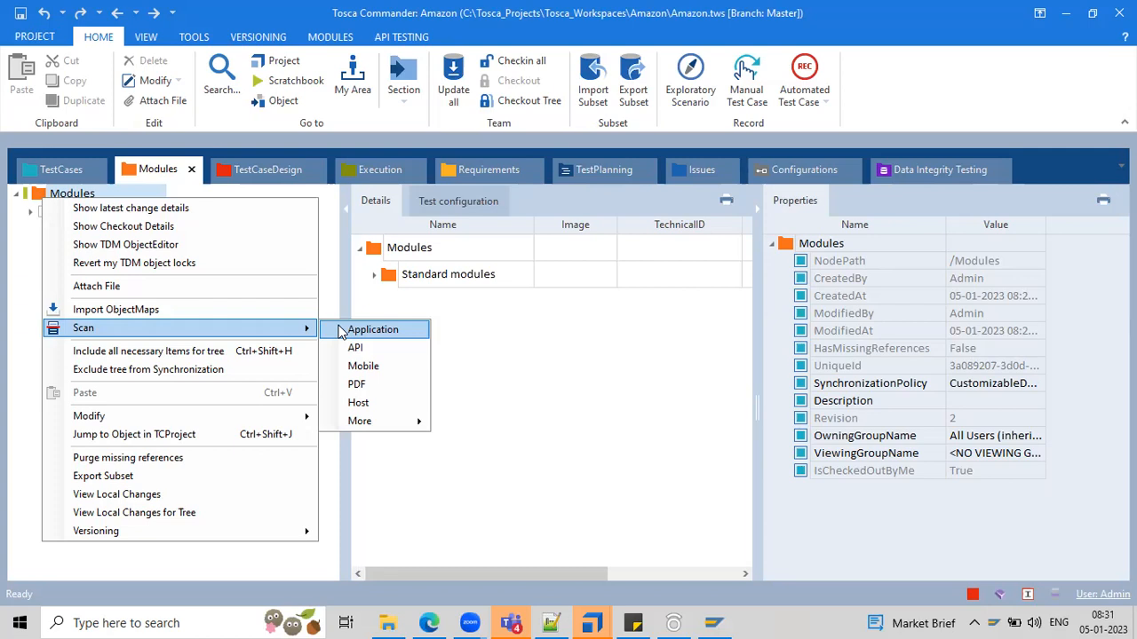
{"action": "left_click", "coordinate": [553, 398]}
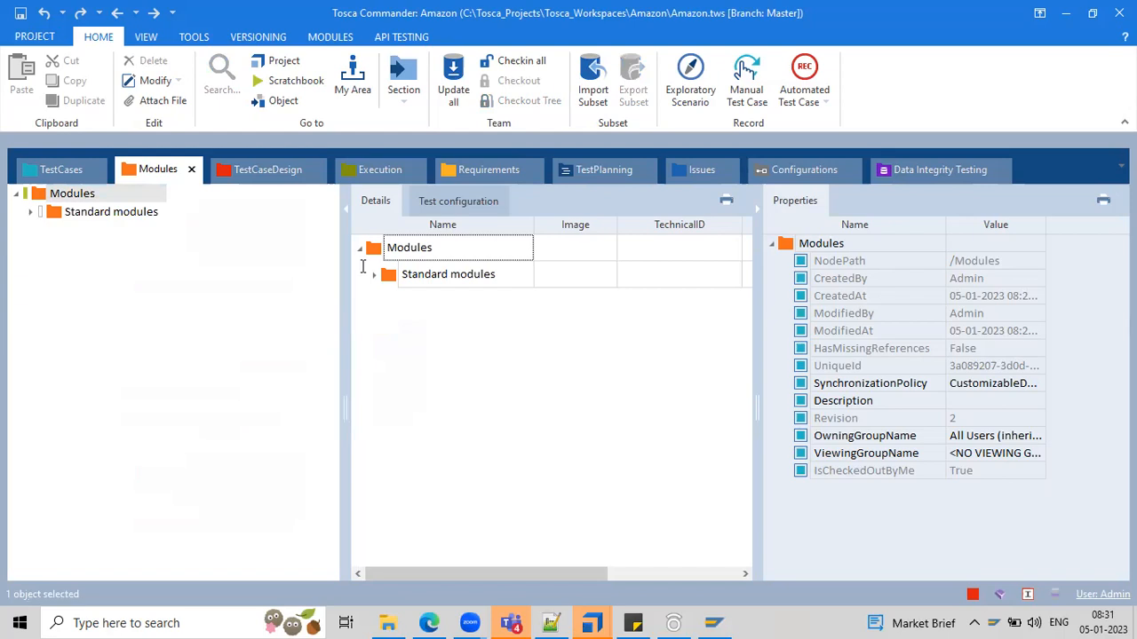
Switch to the Notepad++ notes and insert blank lines below the JIRA/ HP-ALM/ Qtest line
{"action": "key", "text": "alt+Tab"}
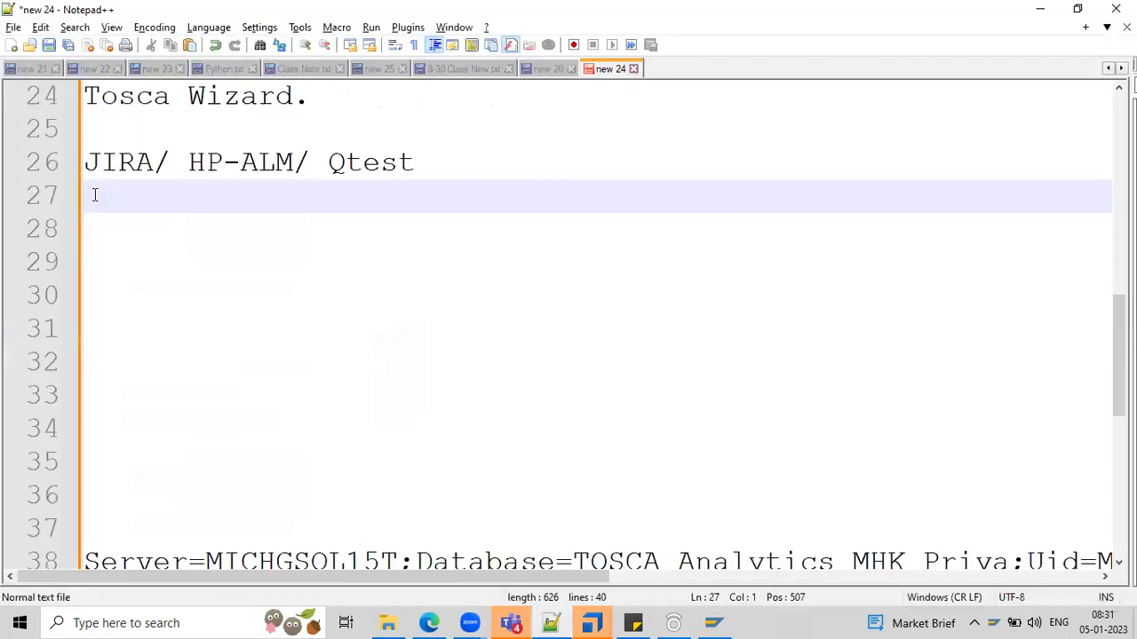
{"action": "key", "text": "Return"}
{"action": "key", "text": "Return"}
{"action": "key", "text": "Return"}
{"action": "key", "text": "Return"}
{"action": "key", "text": "Return"}
{"action": "key", "text": "Return"}
{"action": "key", "text": "Return"}
{"action": "key", "text": "Return"}
{"action": "key", "text": "Return"}
{"action": "key", "text": "Return"}
{"action": "key", "text": "Return"}
{"action": "key", "text": "Return"}
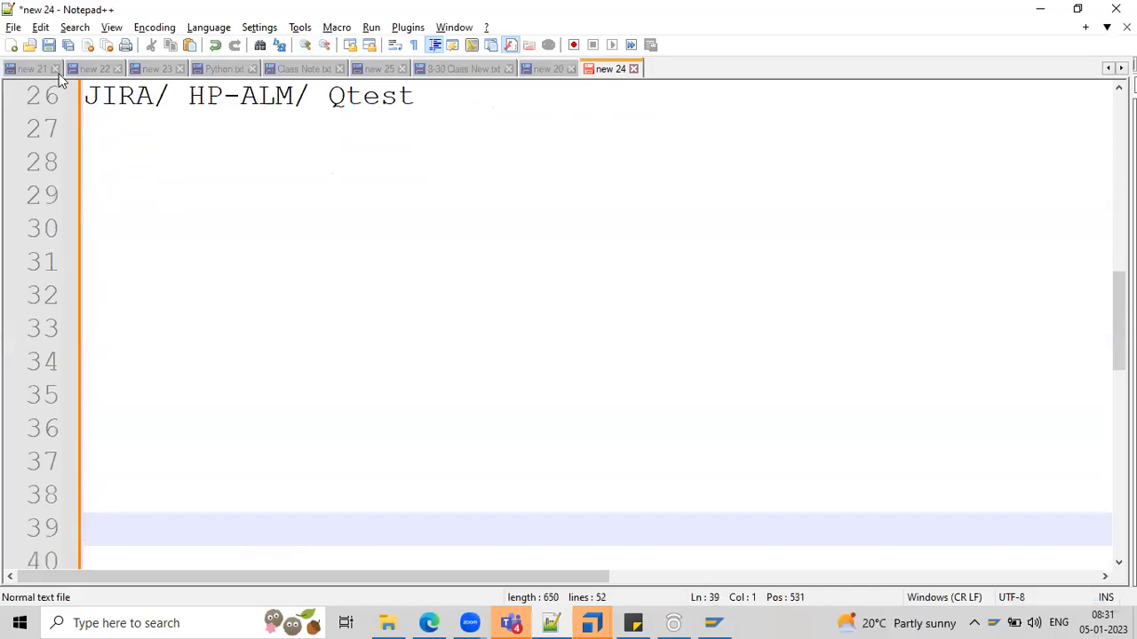
Add the heading "Login Functionality:" below the JIRA/ HP-ALM/ Qtest line, followed by a blank line
{"action": "left_click", "coordinate": [134, 142]}
{"action": "key", "text": "Return"}
{"action": "type", "text": "Lo"}
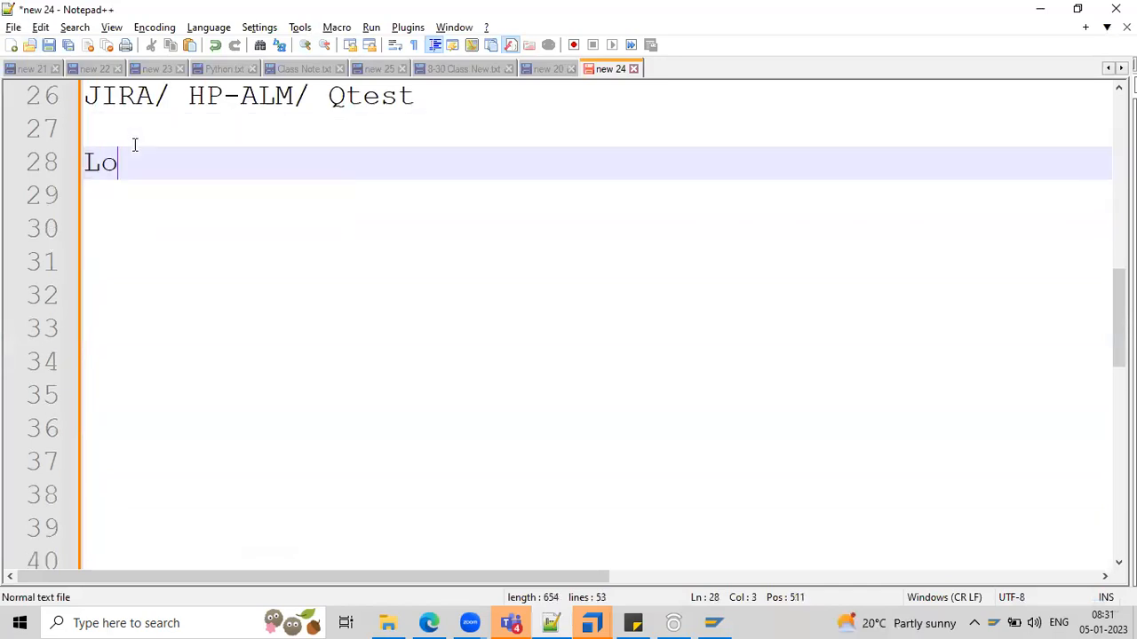
{"action": "type", "text": "gin Function"}
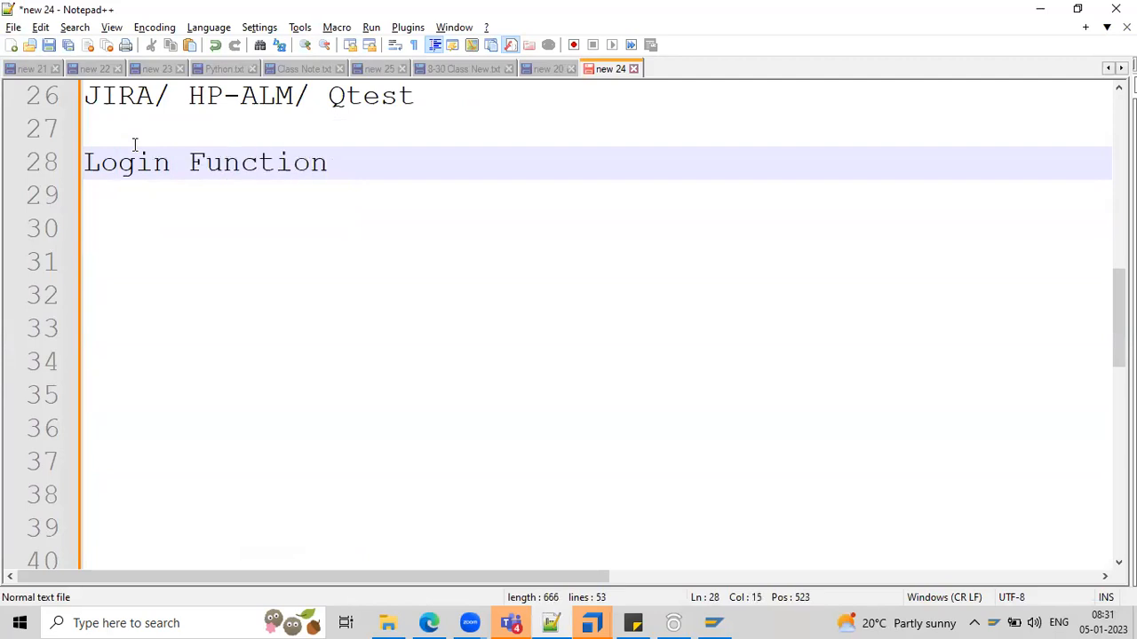
{"action": "type", "text": "ality"}
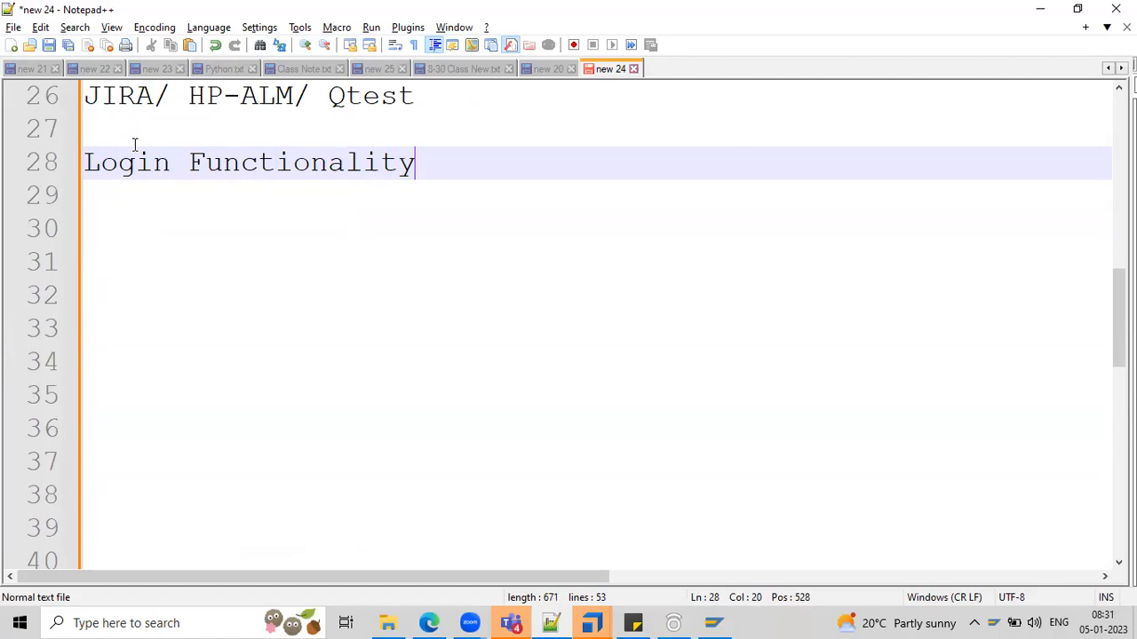
{"action": "type", "text": ":"}
{"action": "key", "text": "Return"}
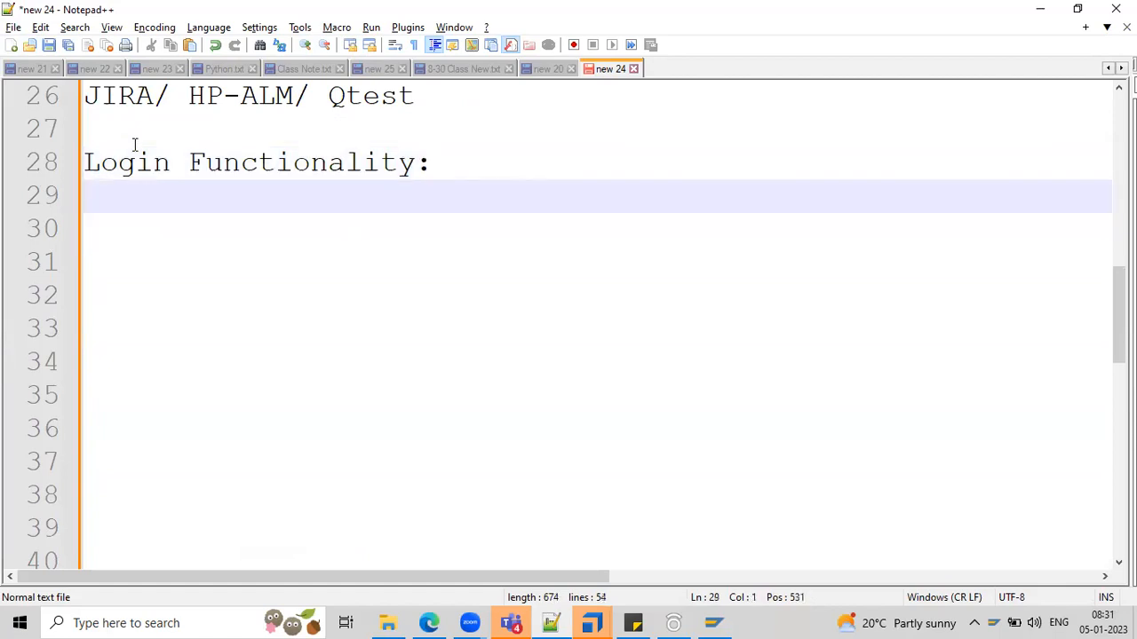
{"action": "key", "text": "Return"}
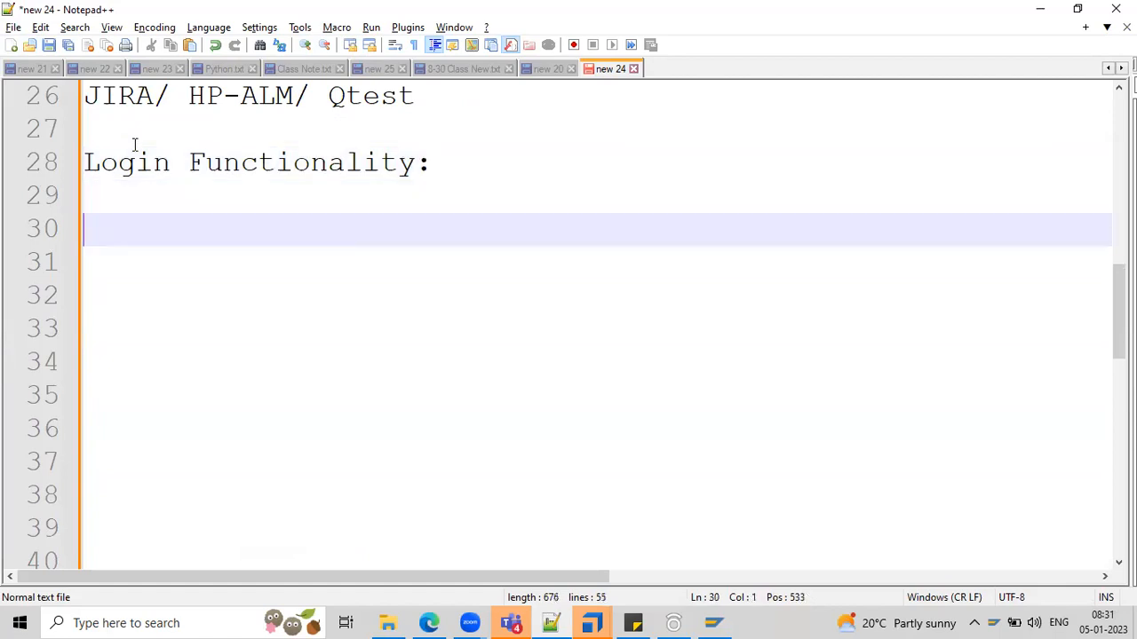
List Username, Password and login on separate lines under the Login Functionality heading
{"action": "type", "text": "Usernamae"}
{"action": "key", "text": "Return"}
{"action": "key", "text": "BackSpace"}
{"action": "key", "text": "BackSpace"}
{"action": "key", "text": "BackSpace"}
{"action": "type", "text": "e"}
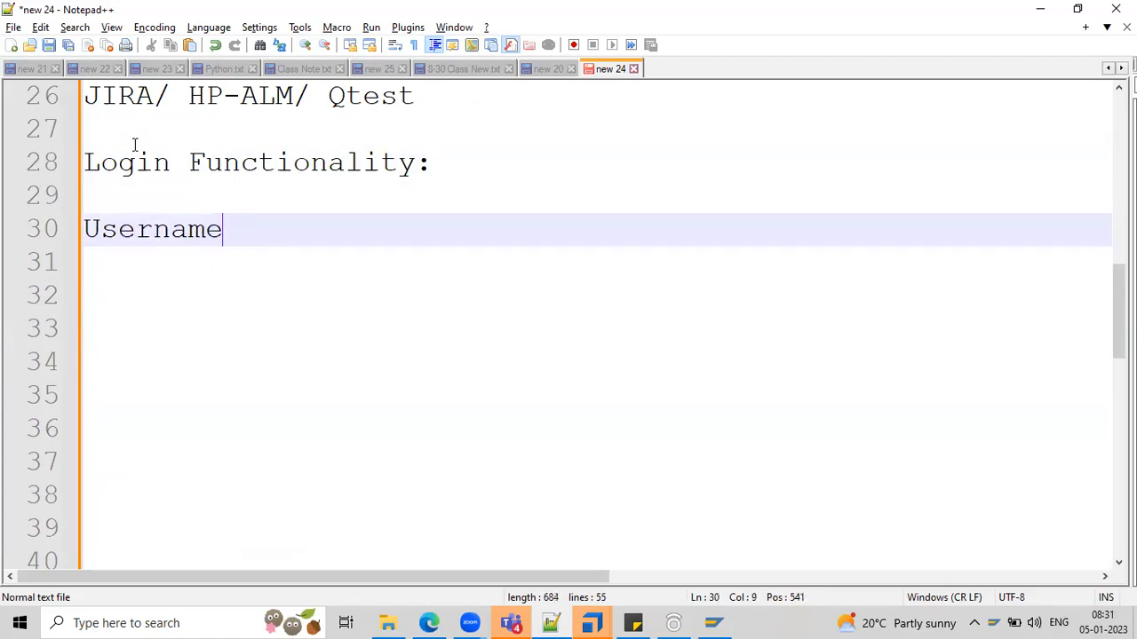
{"action": "key", "text": "Return"}
{"action": "type", "text": "Password"}
{"action": "key", "text": "Return"}
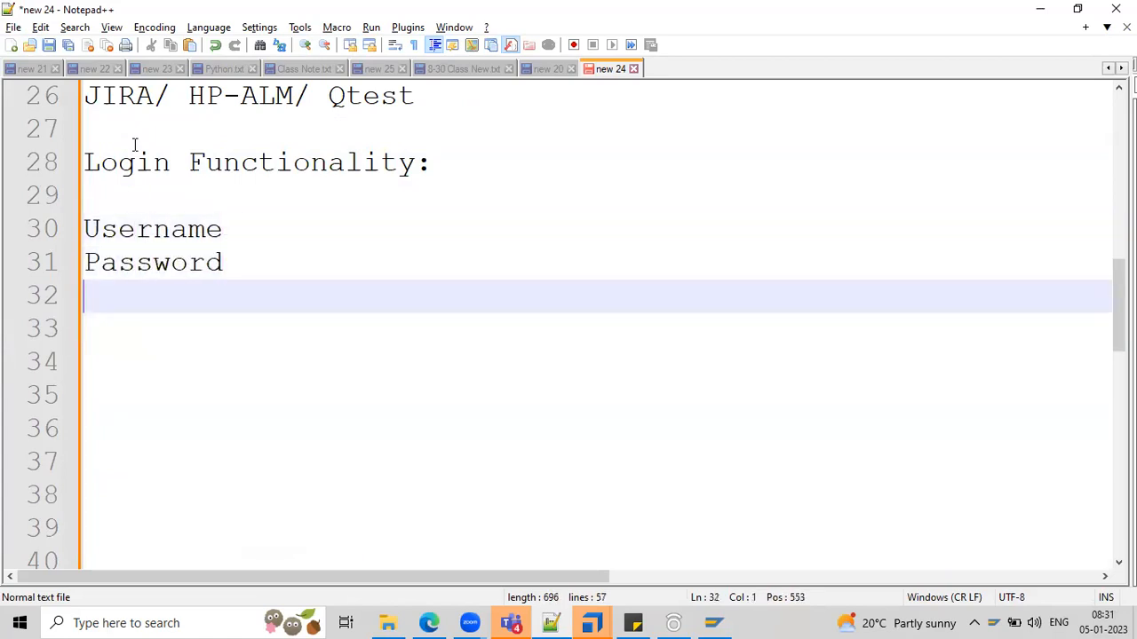
{"action": "type", "text": "login"}
{"action": "key", "text": "Return"}
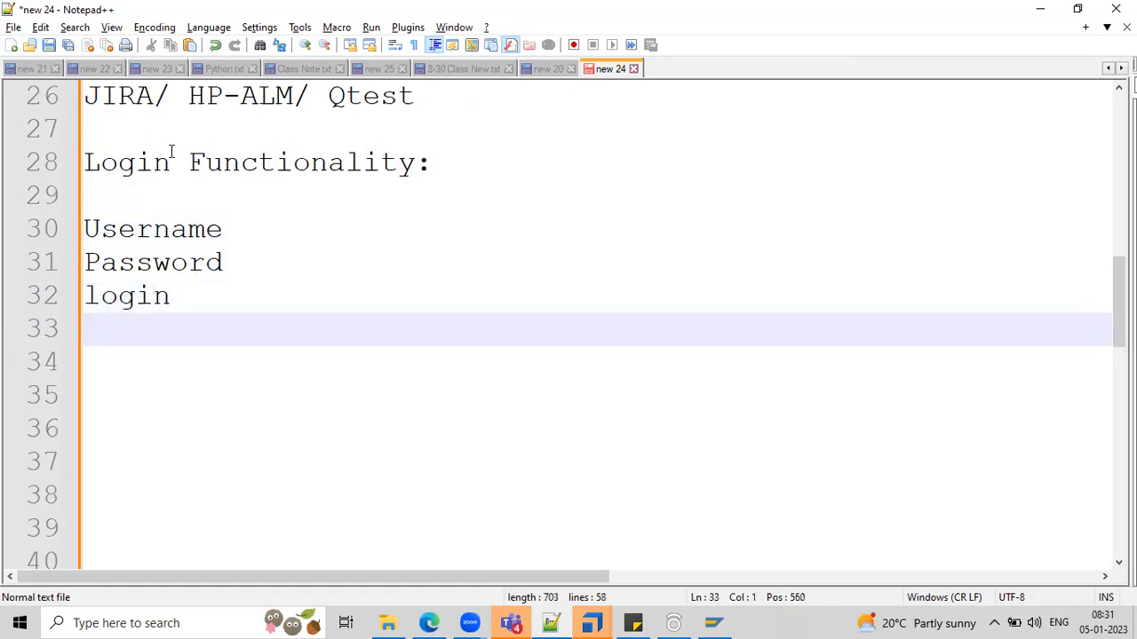
Insert a "forget password" line between the Password and login lines
{"action": "left_click", "coordinate": [223, 252]}
{"action": "key", "text": "Return"}
{"action": "type", "text": "for"}
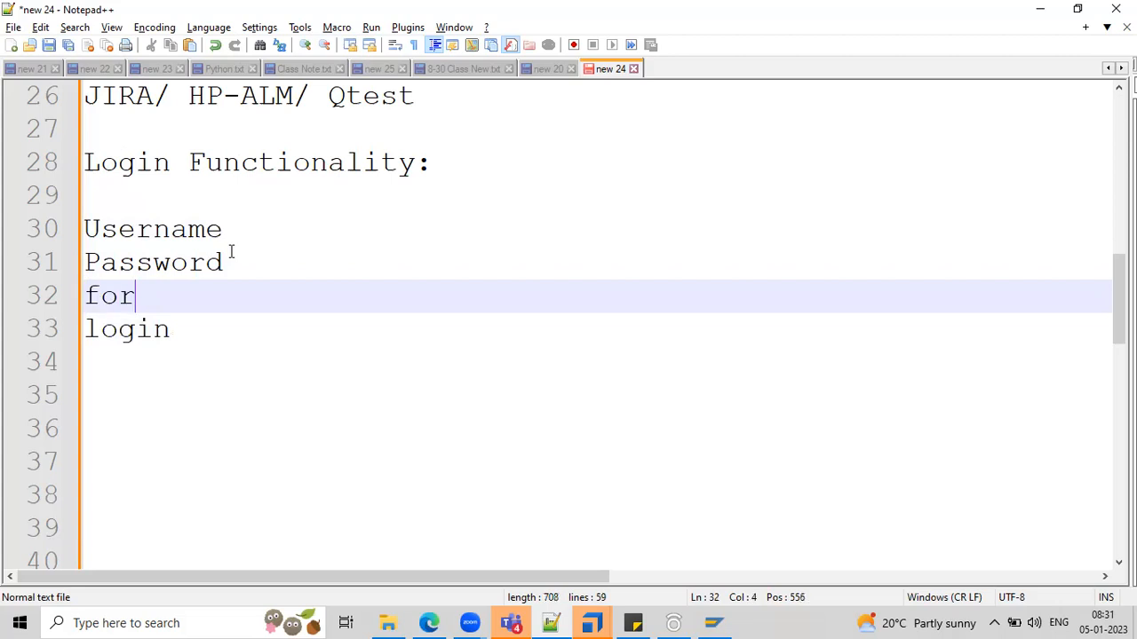
{"action": "type", "text": "get pa"}
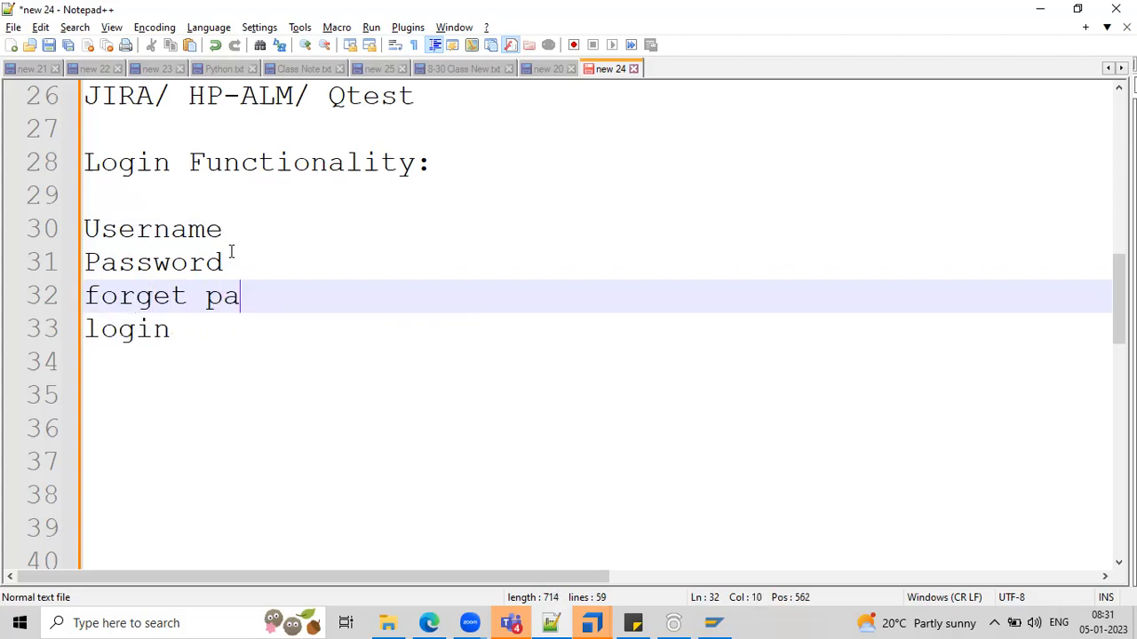
{"action": "type", "text": "ssword"}
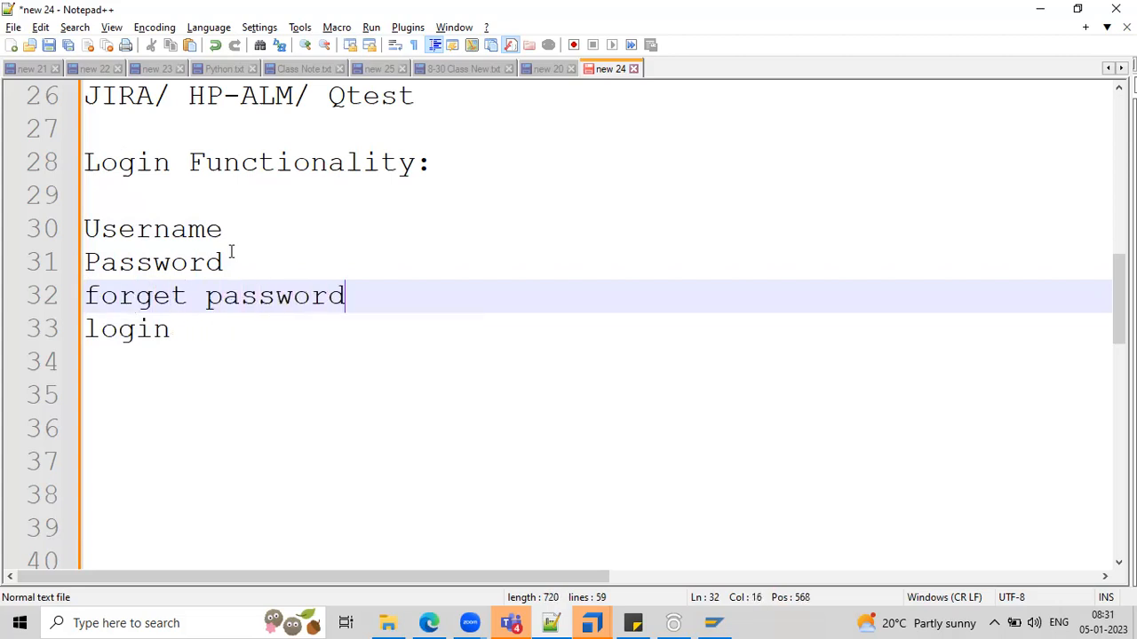
Annotate the Username line with "=> textbox"
{"action": "left_click", "coordinate": [139, 258]}
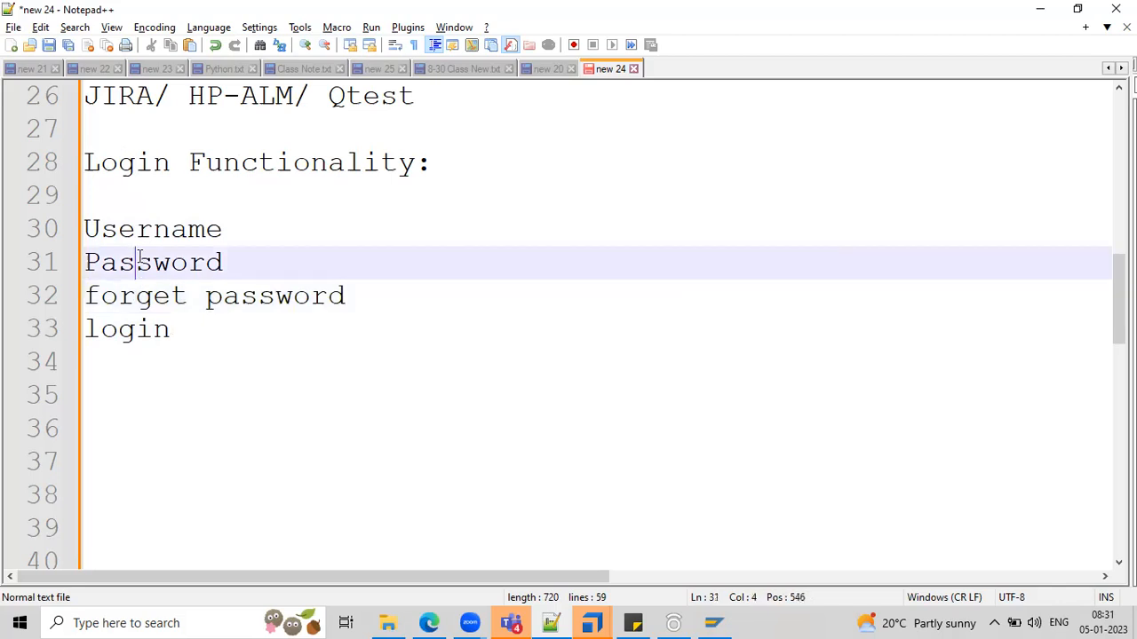
{"action": "left_click", "coordinate": [101, 228]}
{"action": "left_click", "coordinate": [270, 228]}
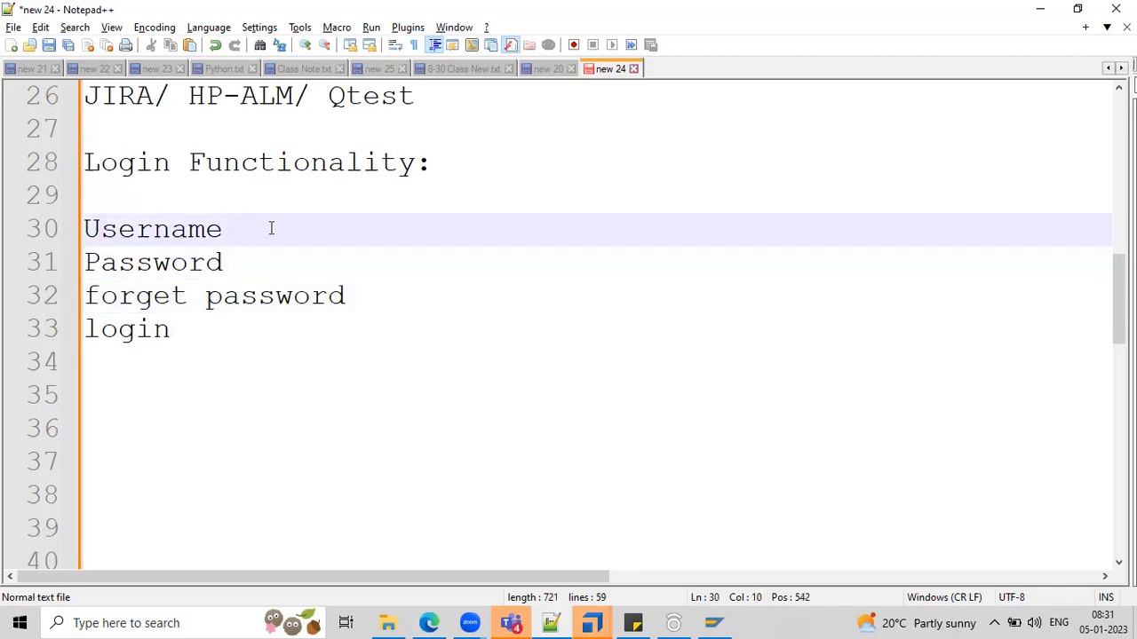
{"action": "type", "text": "=> testx"}
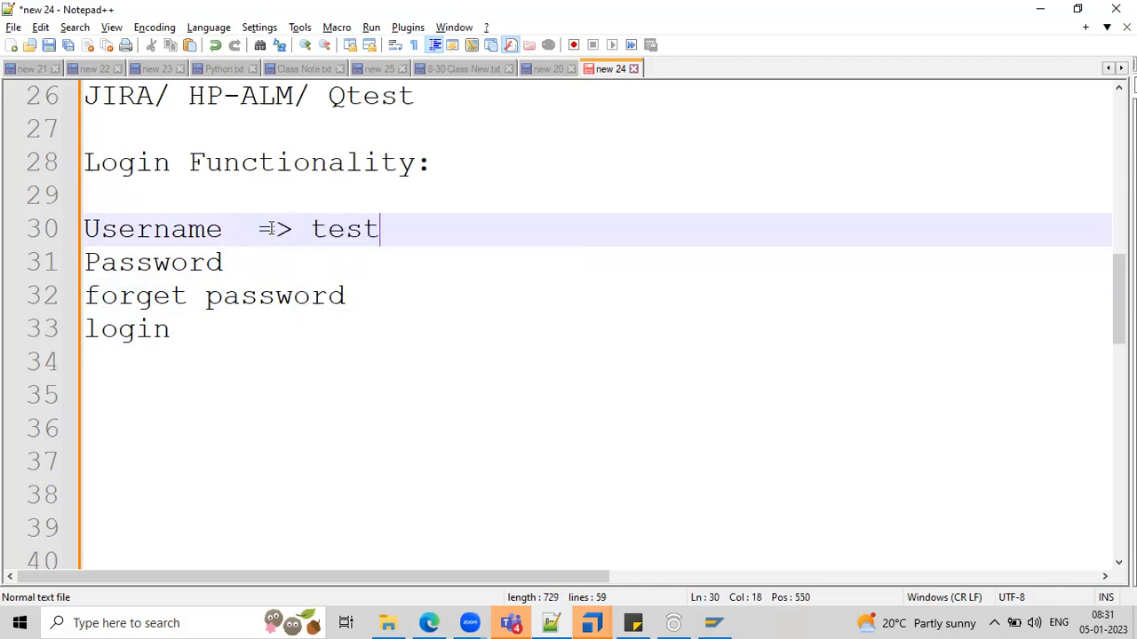
{"action": "key", "text": "BackSpace"}
{"action": "key", "text": "BackSpace"}
{"action": "key", "text": "BackSpace"}
{"action": "type", "text": "xtbox"}
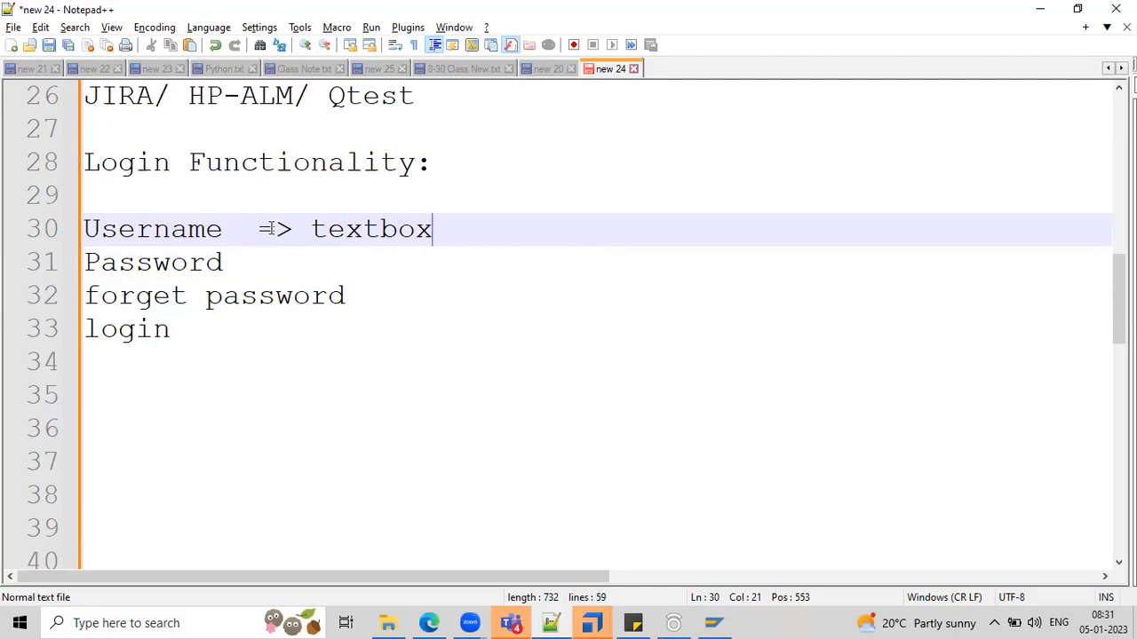
Add "=>" after forget password and annotate the Password line with "=> textbox"
{"action": "left_click", "coordinate": [256, 254]}
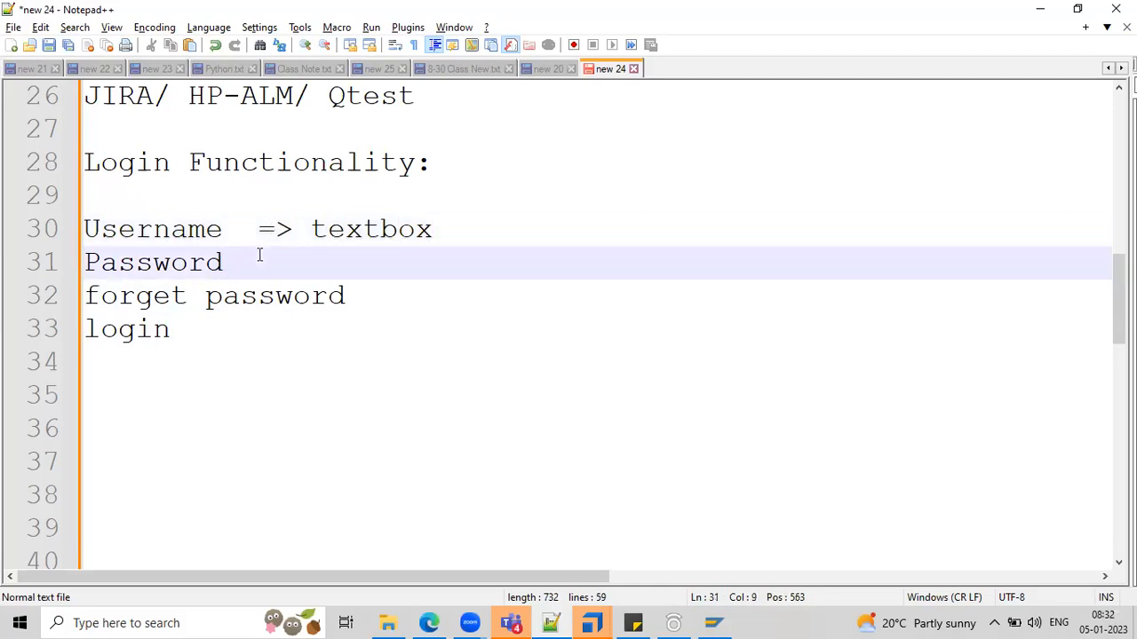
{"action": "left_click", "coordinate": [429, 305]}
{"action": "type", "text": "=>"}
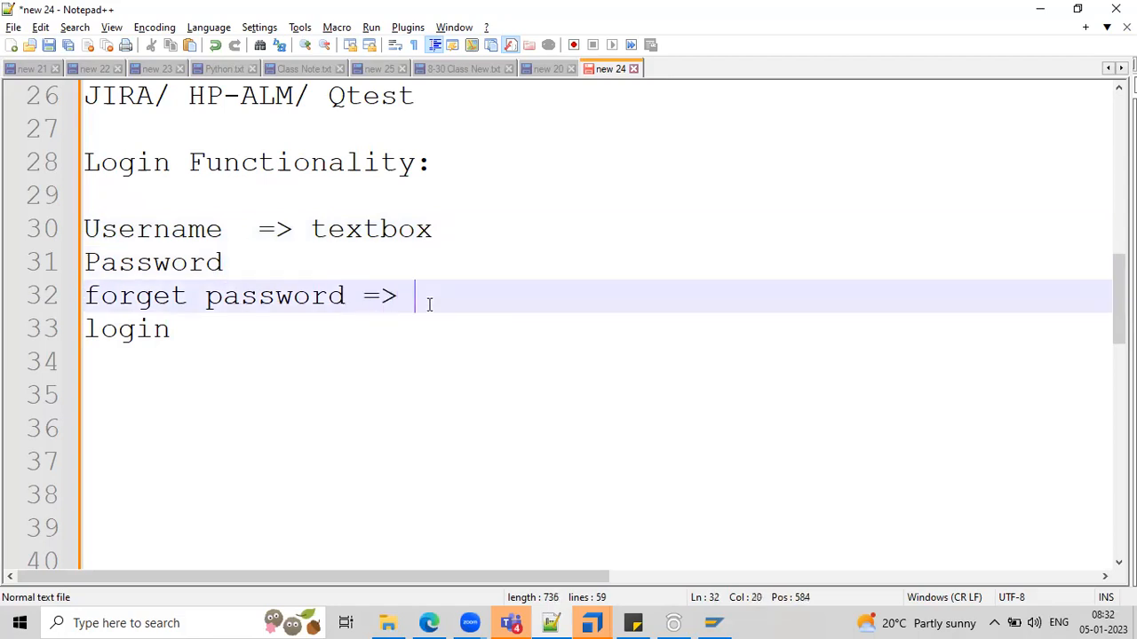
{"action": "left_click", "coordinate": [299, 279]}
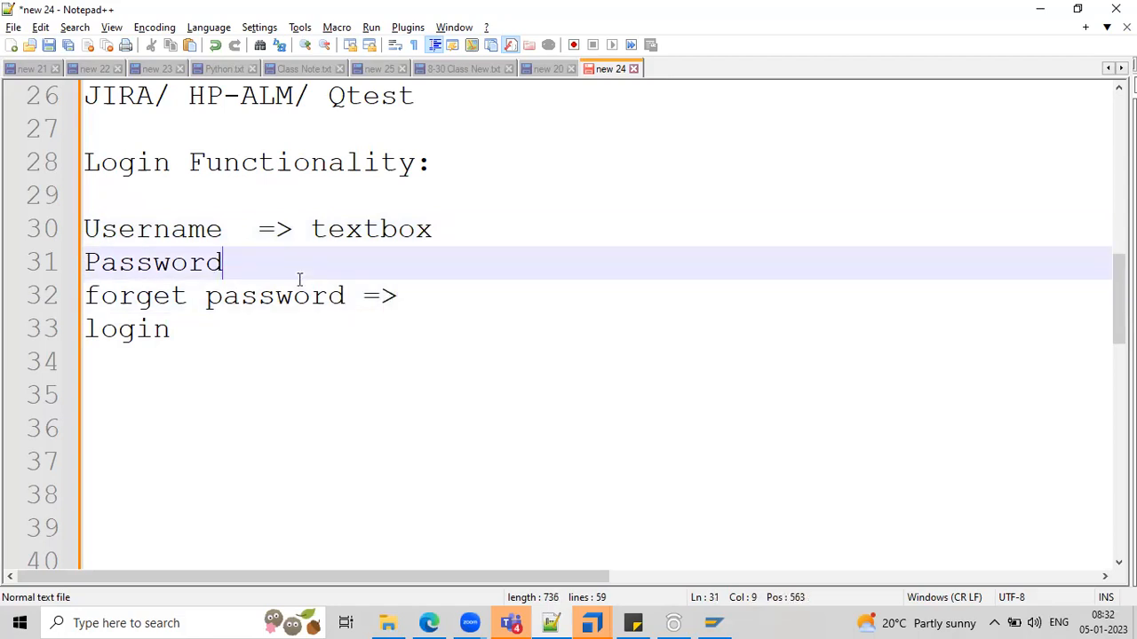
{"action": "type", "text": "=> textbox"}
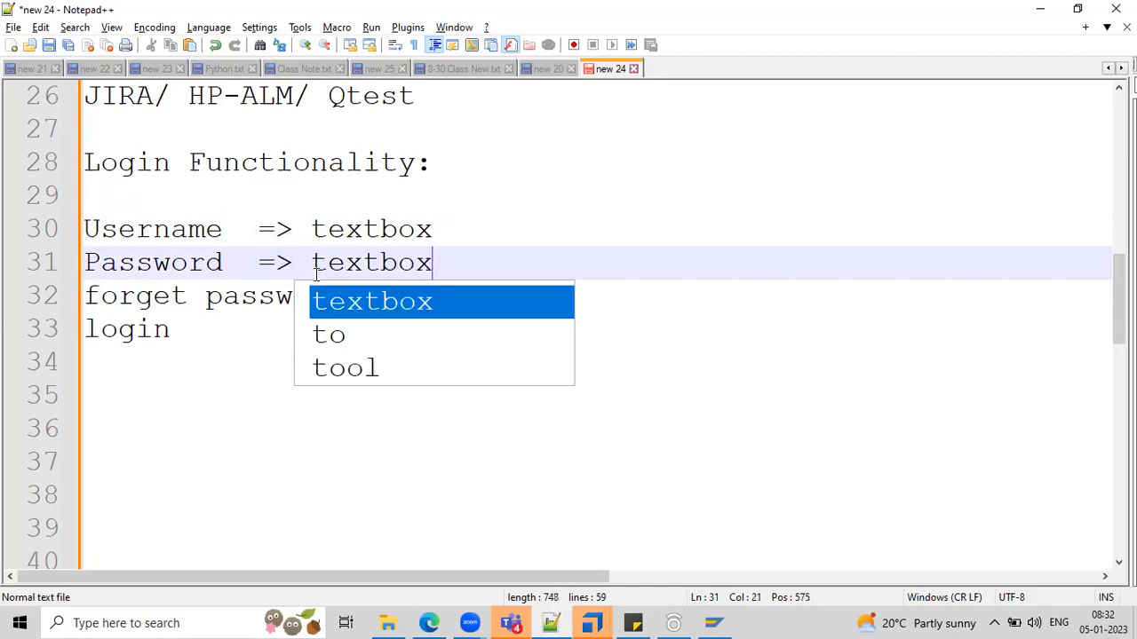
{"action": "left_click", "coordinate": [601, 232]}
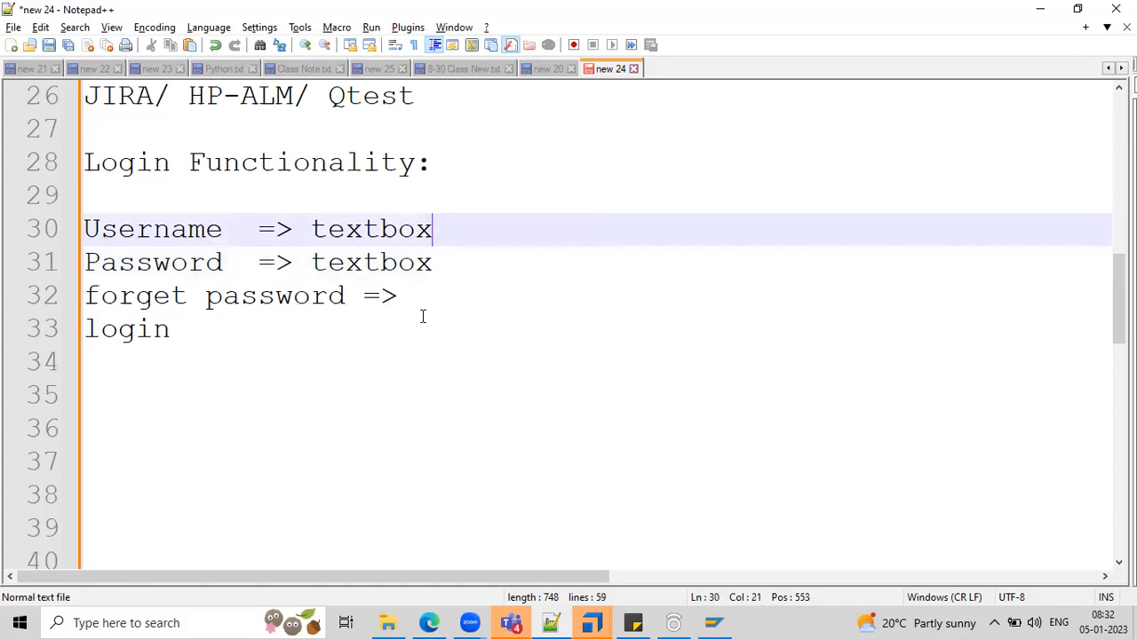
Complete the forget password line with "hyperlink" and annotate the login line with "=> btn"
{"action": "left_click", "coordinate": [443, 296]}
{"action": "type", "text": "hyp"}
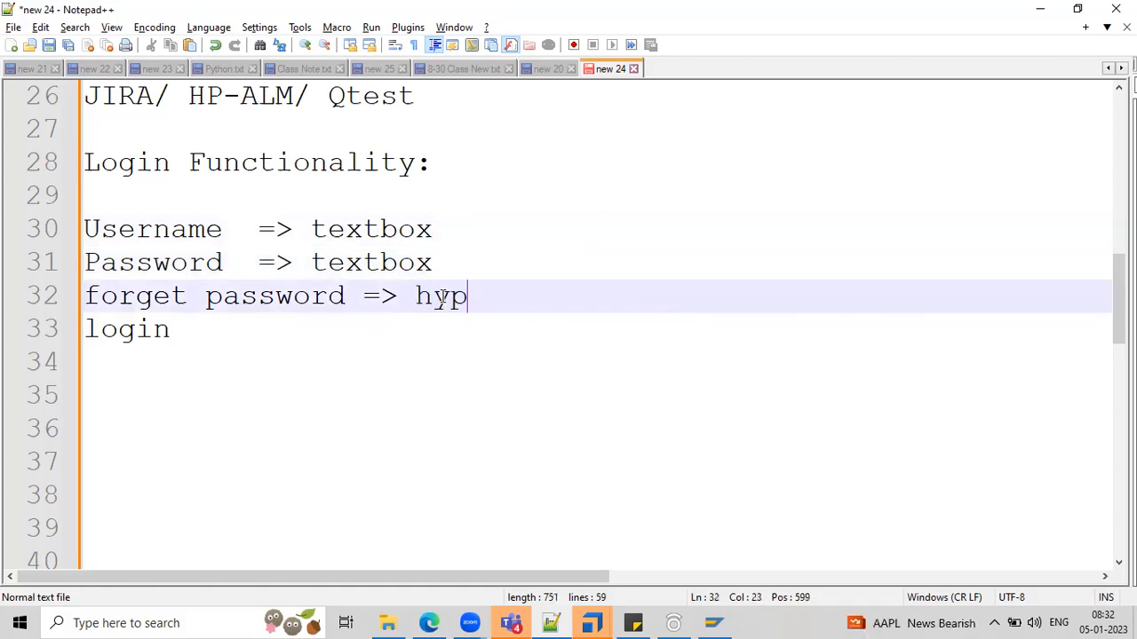
{"action": "type", "text": "erlink"}
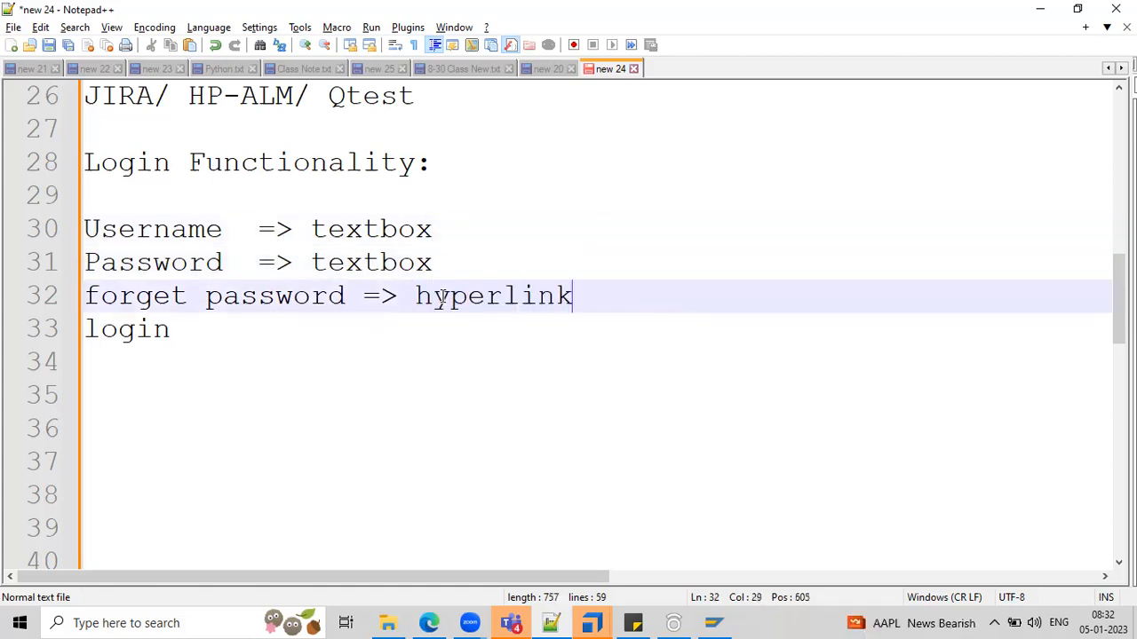
{"action": "left_click", "coordinate": [236, 332]}
{"action": "type", "text": "=> "}
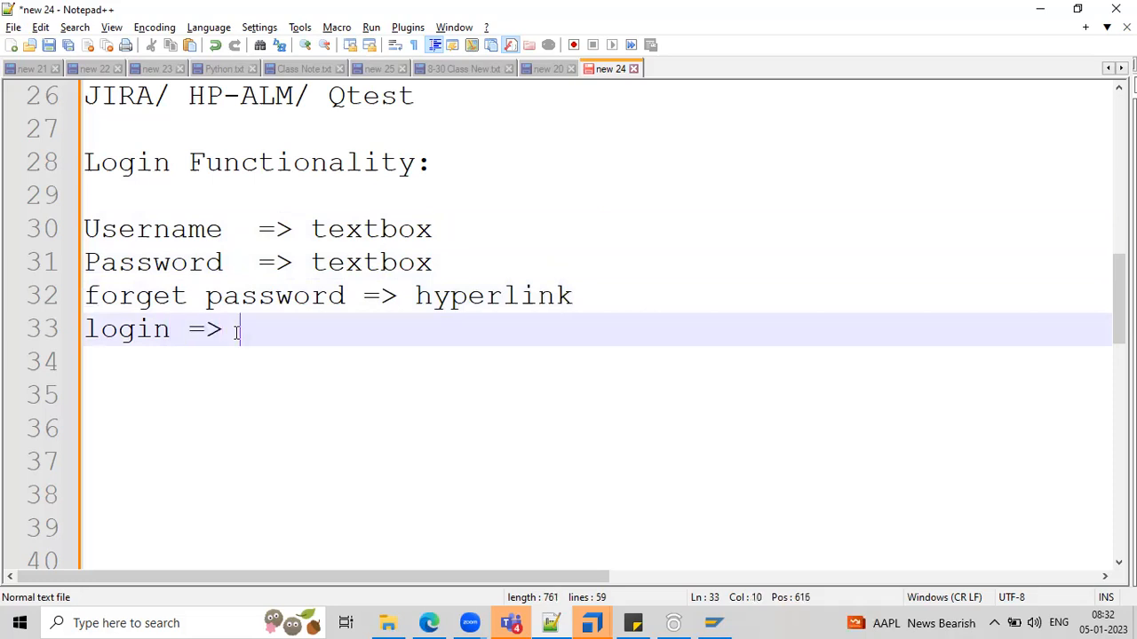
{"action": "type", "text": "btn"}
Highlight the Username entry and the control types noted beside the login elements to point them out
{"action": "double_click", "coordinate": [124, 233]}
{"action": "left_click_drag", "start_coordinate": [313, 230], "coordinate": [540, 216]}
{"action": "left_click_drag", "start_coordinate": [220, 229], "coordinate": [63, 242]}
{"action": "left_click", "coordinate": [307, 241]}
{"action": "left_click", "coordinate": [509, 198], "text": "shift"}
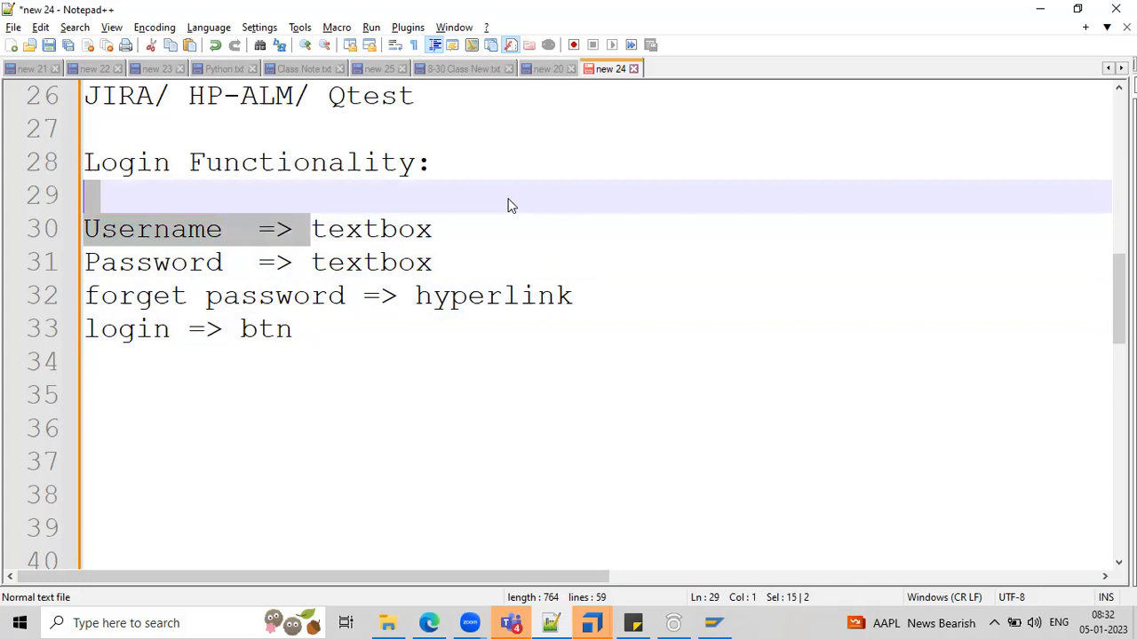
{"action": "double_click", "coordinate": [150, 234]}
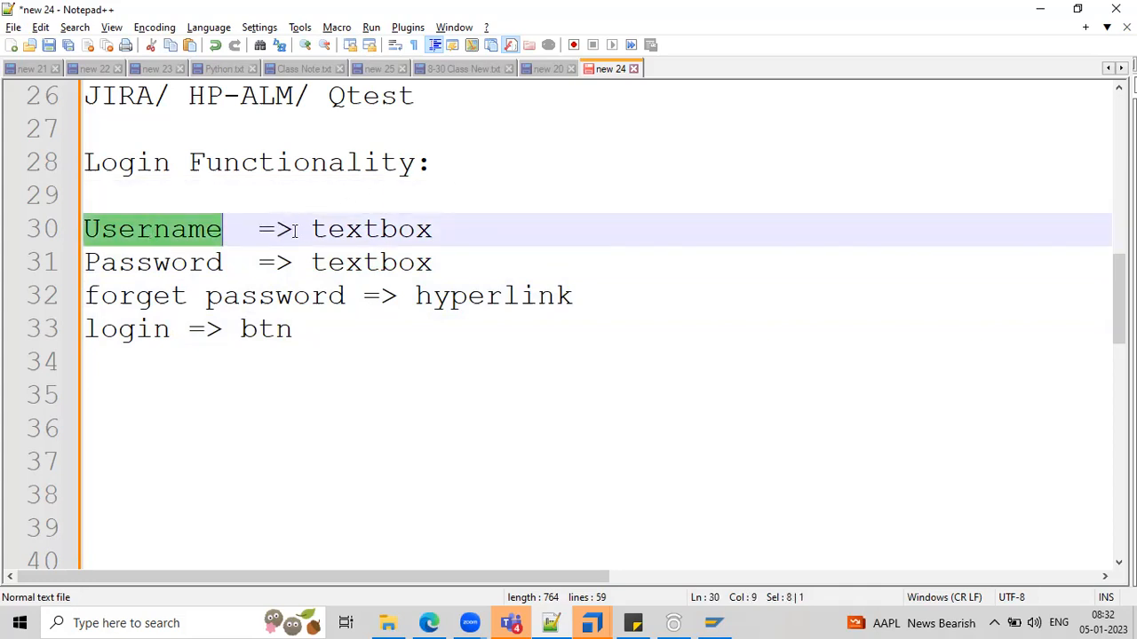
{"action": "left_click_drag", "start_coordinate": [295, 229], "coordinate": [444, 223]}
{"action": "left_click_drag", "start_coordinate": [327, 262], "coordinate": [476, 259]}
{"action": "left_click", "coordinate": [468, 295]}
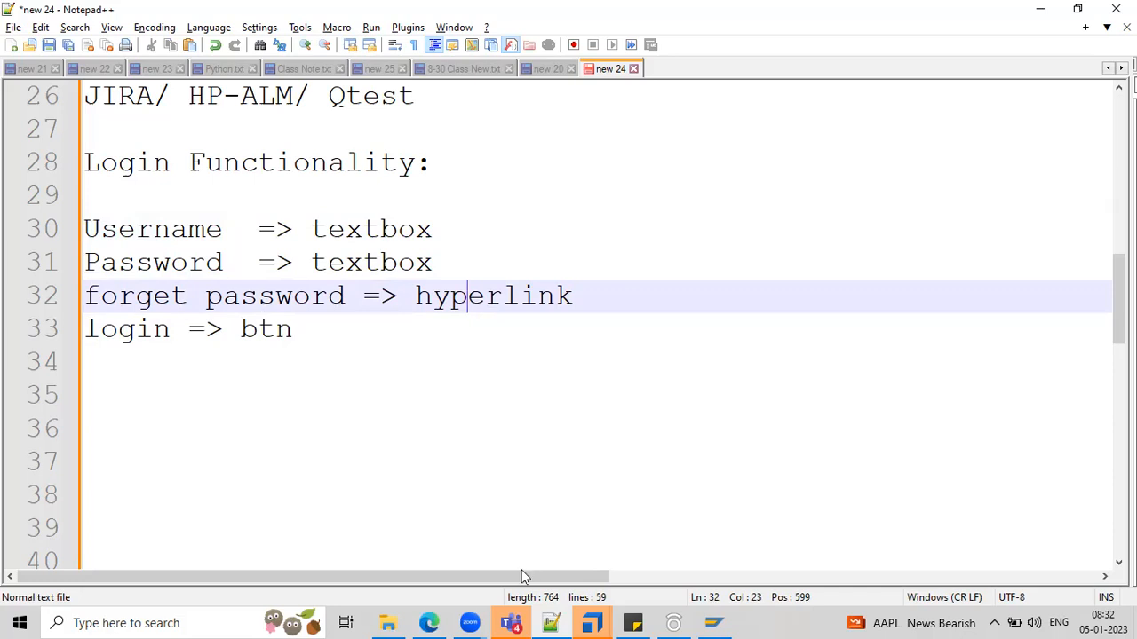
Switch to Tosca Commander's Amazon workspace, narrow the Modules tree, and examine the Standard modules subfolders before collapsing them
{"action": "mouse_move", "coordinate": [594, 621]}
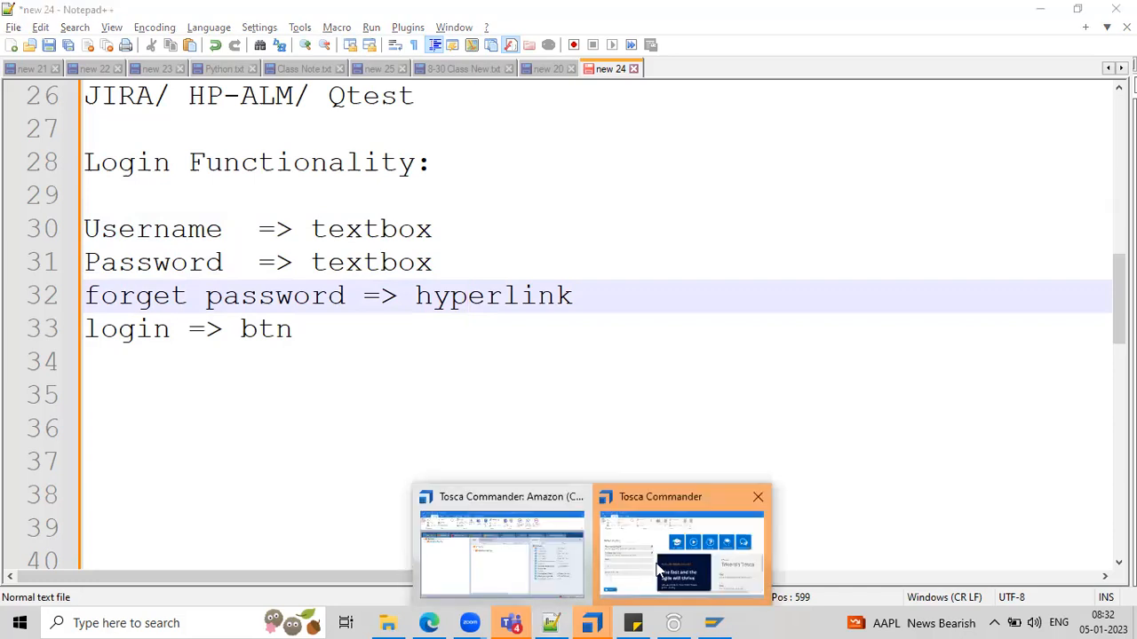
{"action": "left_click", "coordinate": [512, 530]}
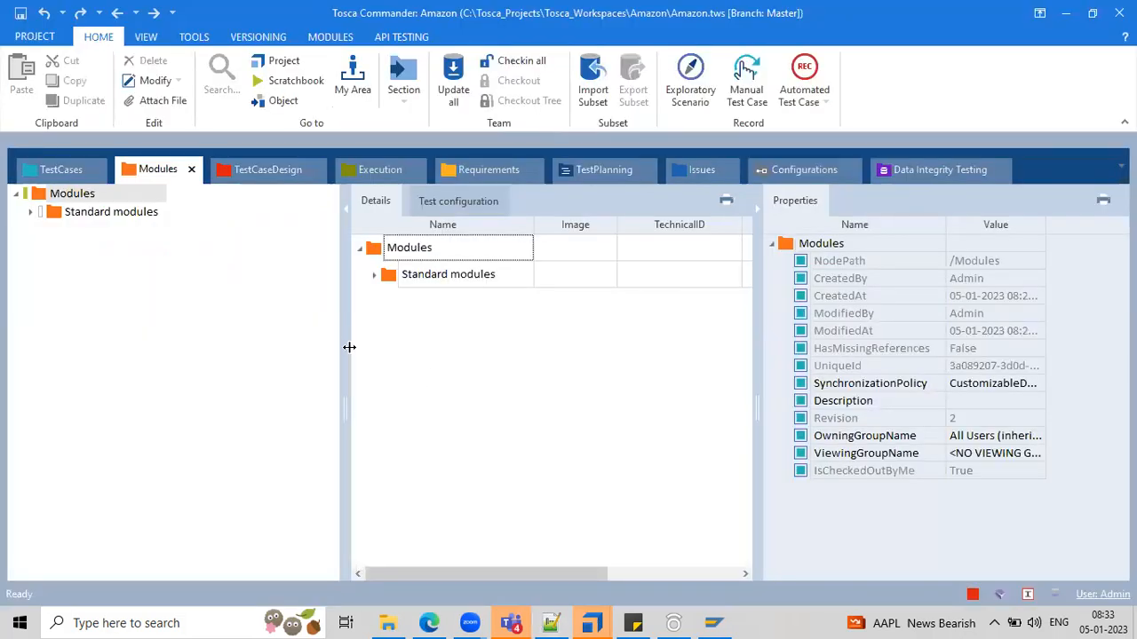
{"action": "left_click_drag", "start_coordinate": [348, 348], "coordinate": [26, 217]}
{"action": "left_click", "coordinate": [30, 213]}
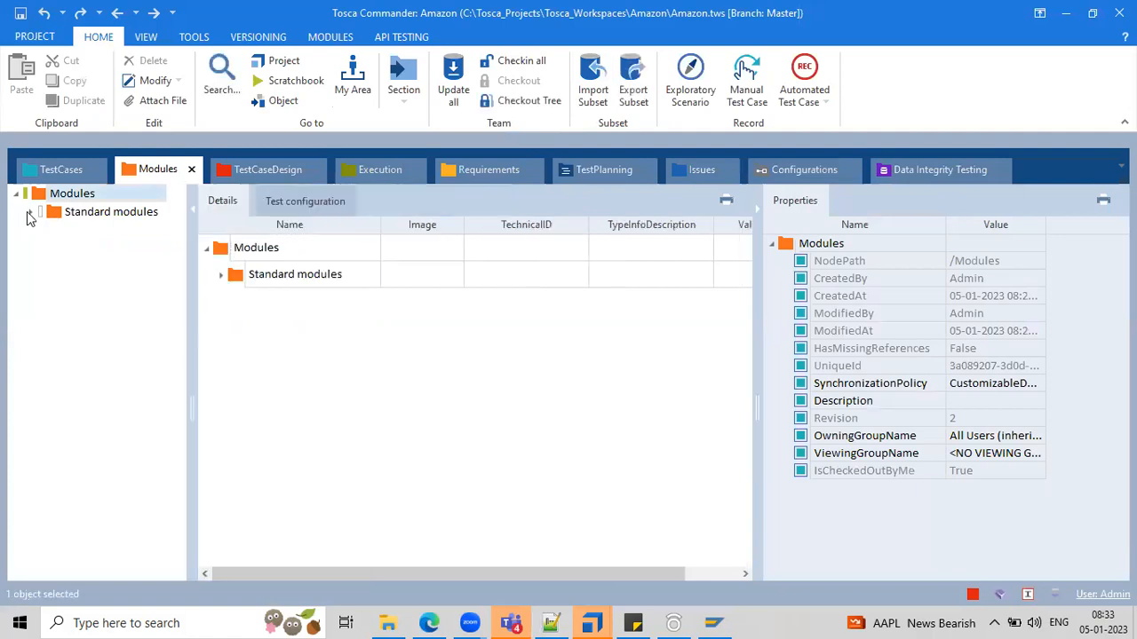
{"action": "left_click", "coordinate": [45, 229]}
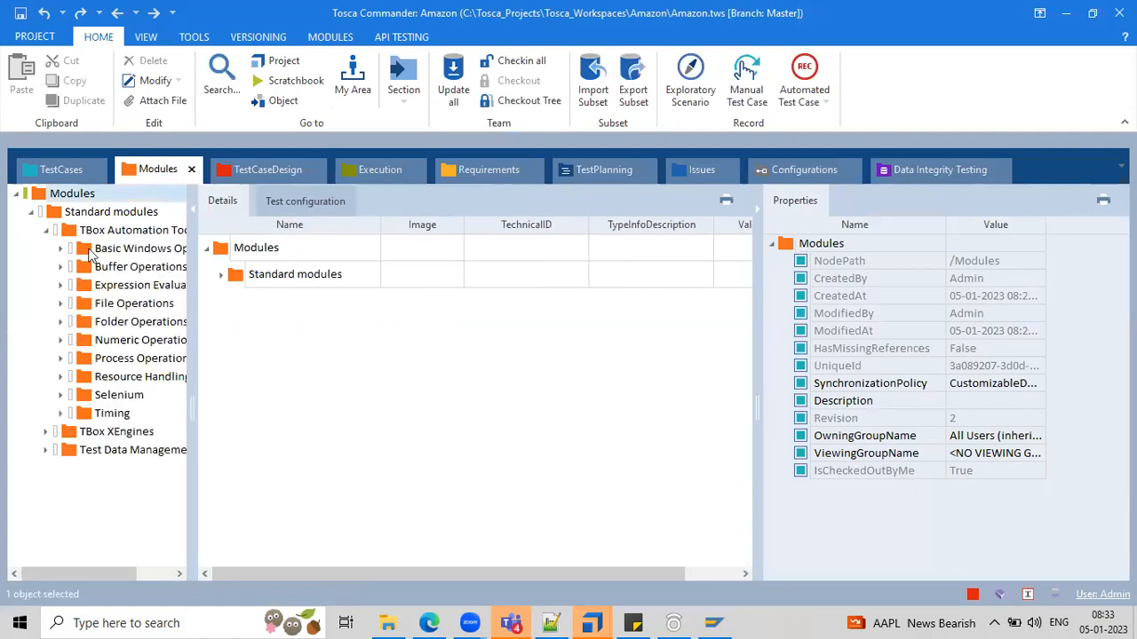
{"action": "left_click", "coordinate": [61, 249]}
{"action": "left_click", "coordinate": [60, 248]}
{"action": "left_click", "coordinate": [46, 230]}
{"action": "left_click", "coordinate": [30, 213]}
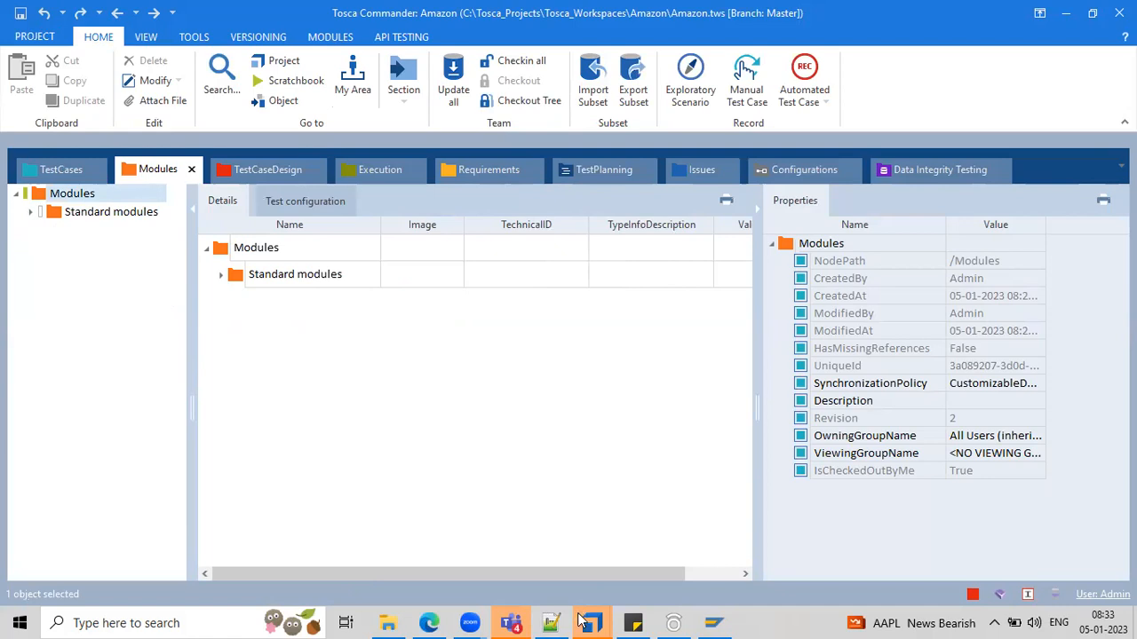
Switch back to the Notepad++ notes and point out the four login element lines
{"action": "key", "text": "alt+Tab"}
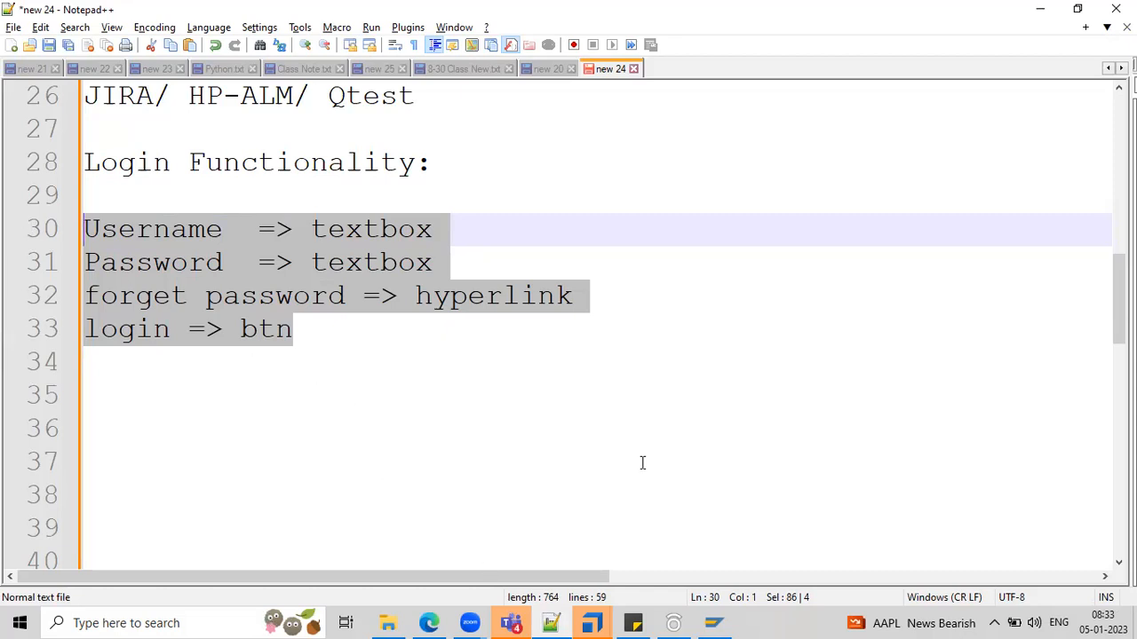
{"action": "left_click", "coordinate": [502, 347]}
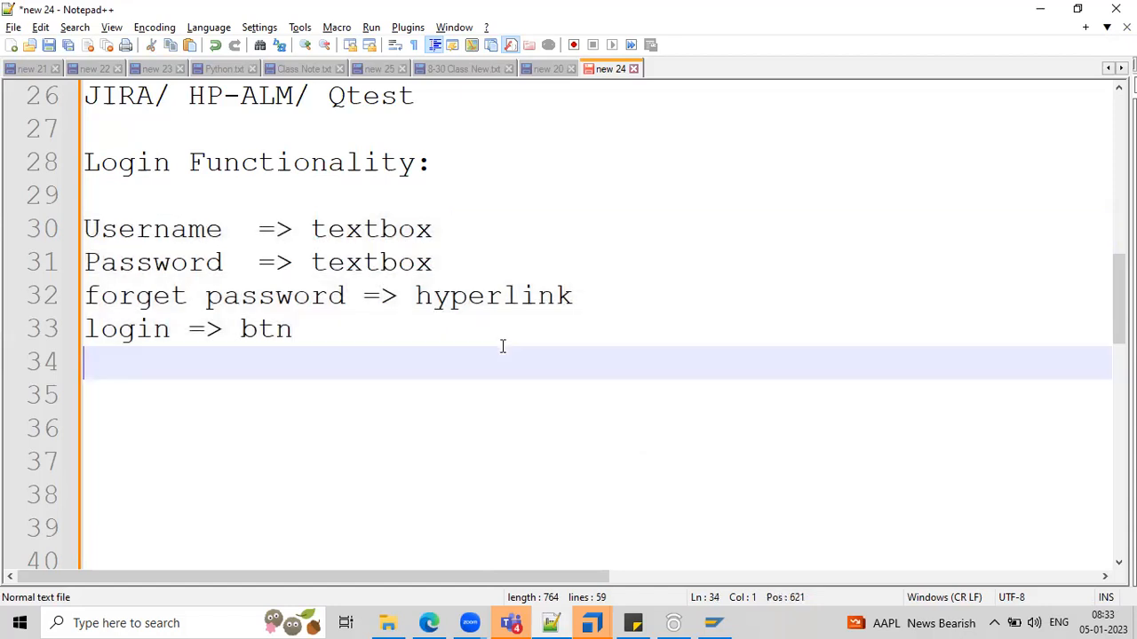
{"action": "left_click", "coordinate": [183, 619]}
{"action": "type", "text": "ie"}
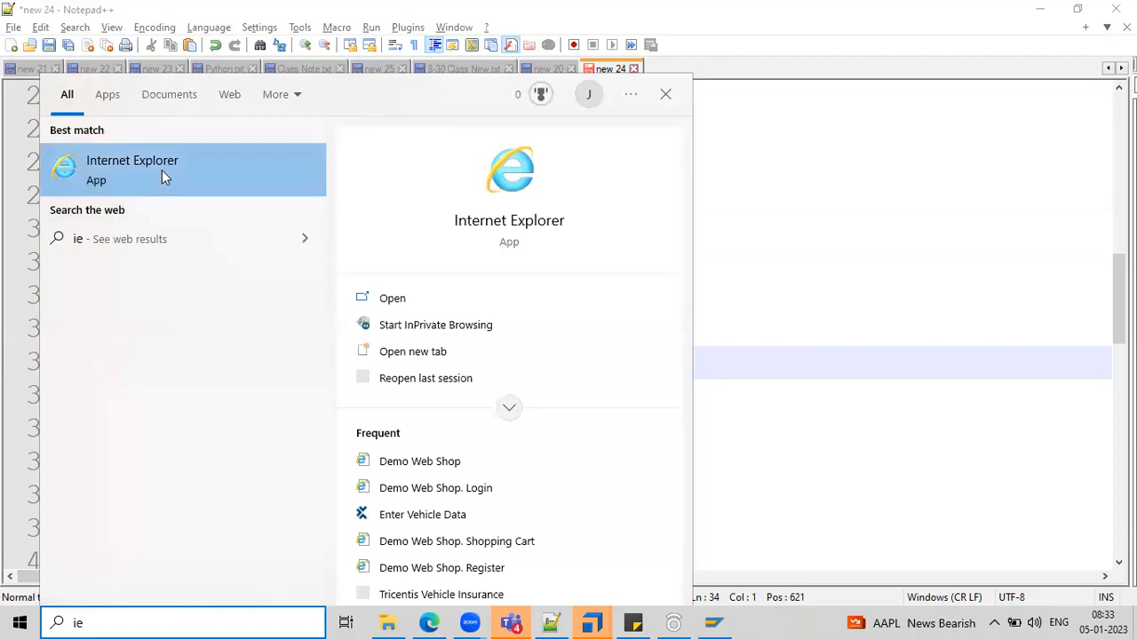
{"action": "scroll", "coordinate": [474, 426], "scroll_direction": "down", "scroll_amount": 3}
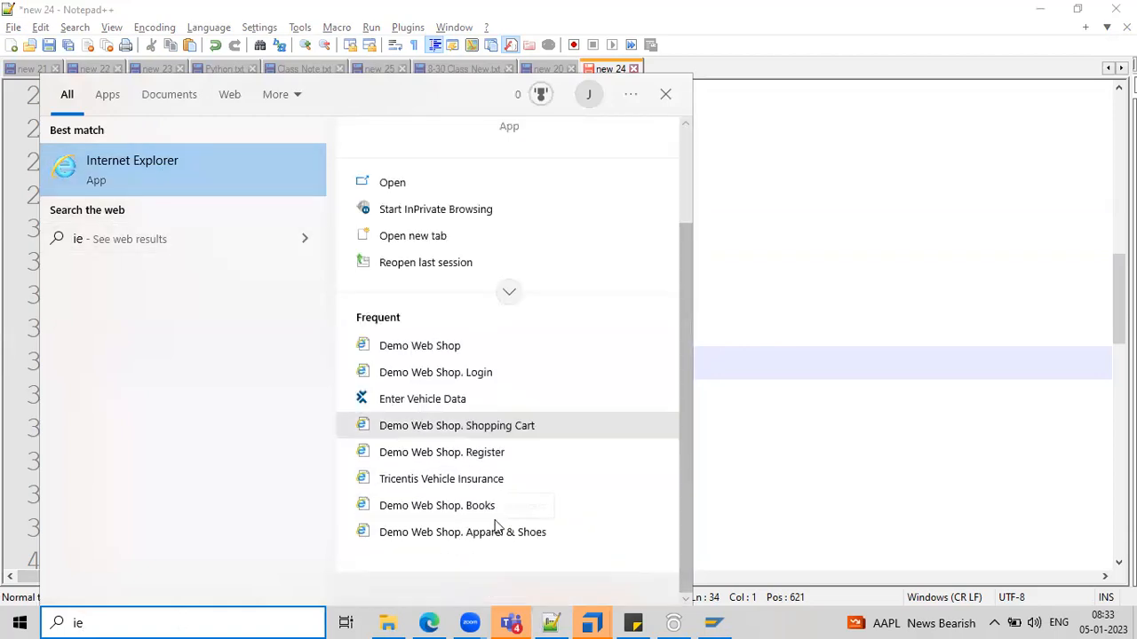
{"action": "left_click", "coordinate": [878, 363]}
Search Windows for "chrome" and launch Google Chrome
{"action": "left_click", "coordinate": [148, 623]}
{"action": "type", "text": "chrome"}
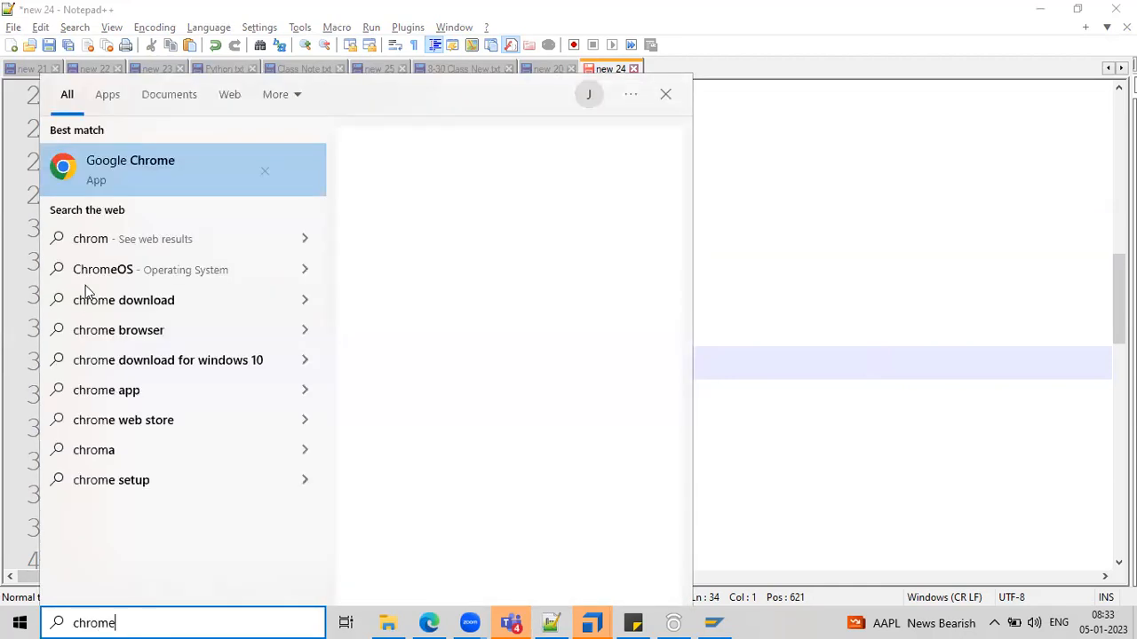
{"action": "left_click", "coordinate": [115, 165]}
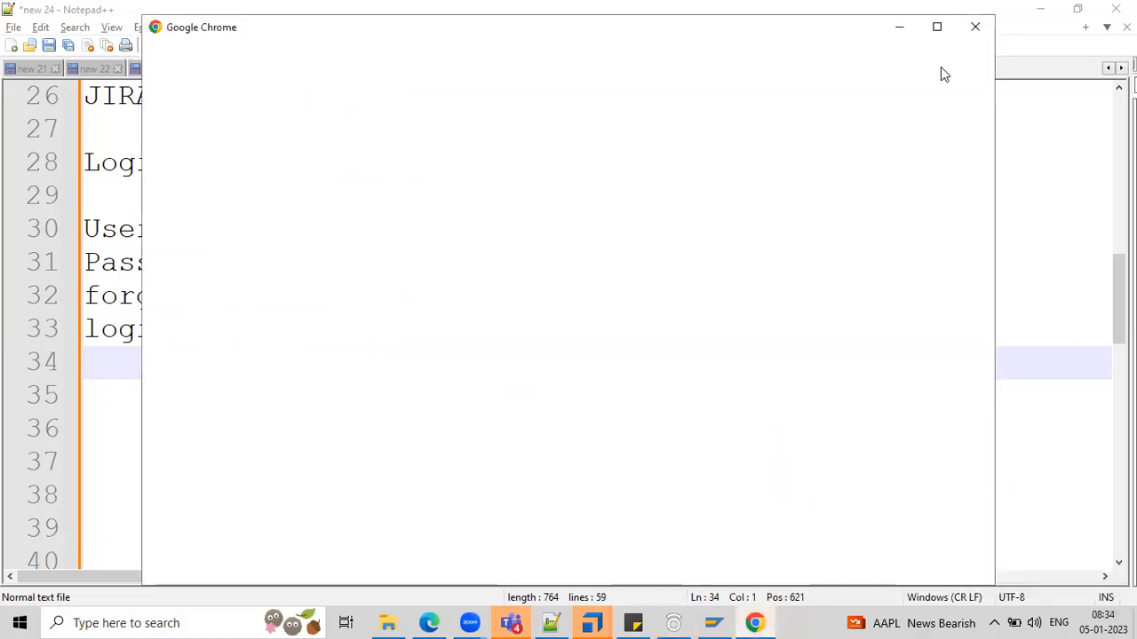
Open Chrome in a saved profile, go to the HDFC Bank NetBanking login page, and keep only the login tab
{"action": "left_click", "coordinate": [935, 29]}
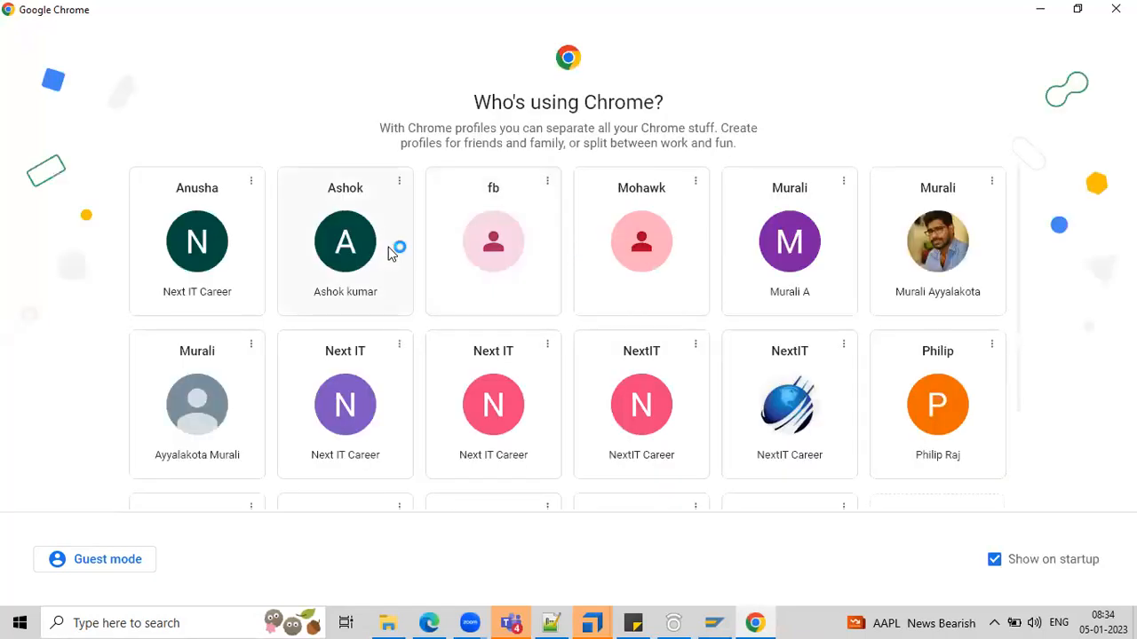
{"action": "left_click", "coordinate": [391, 253]}
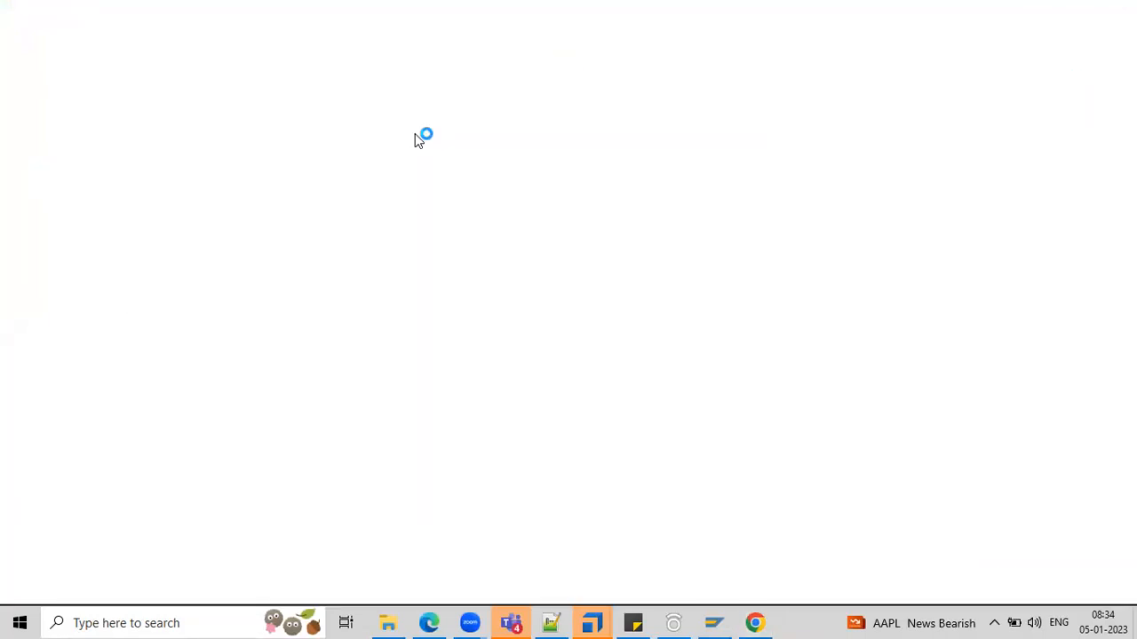
{"action": "left_click", "coordinate": [402, 44]}
{"action": "type", "text": "hdfc"}
{"action": "key", "text": "Down"}
{"action": "key", "text": "Down"}
{"action": "key", "text": "Up"}
{"action": "key", "text": "Up"}
{"action": "key", "text": "Up"}
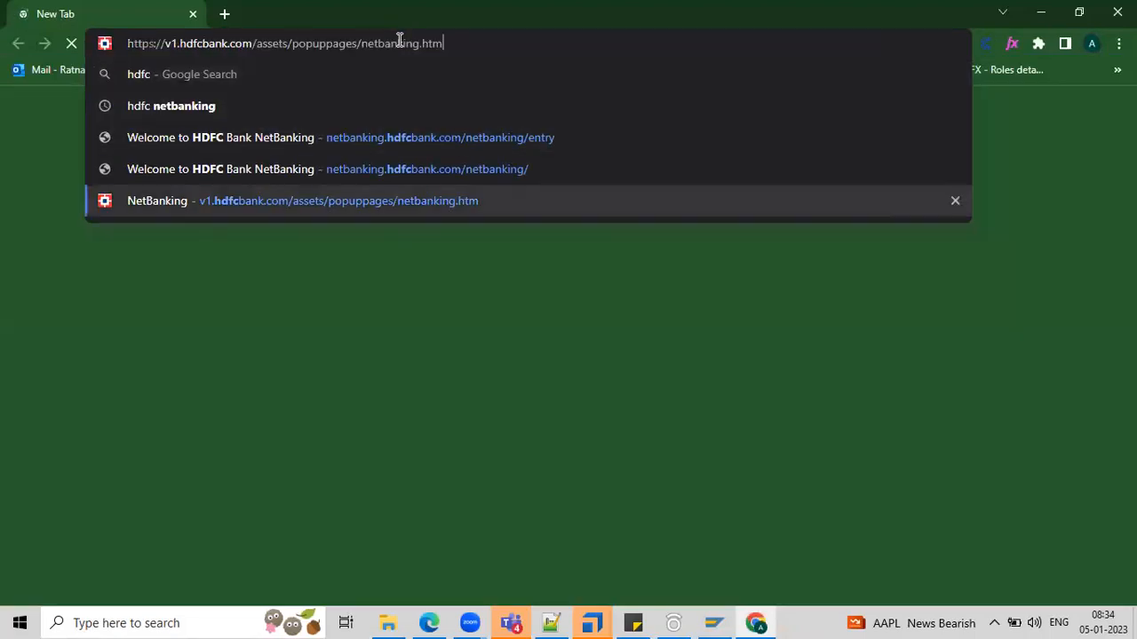
{"action": "key", "text": "Return"}
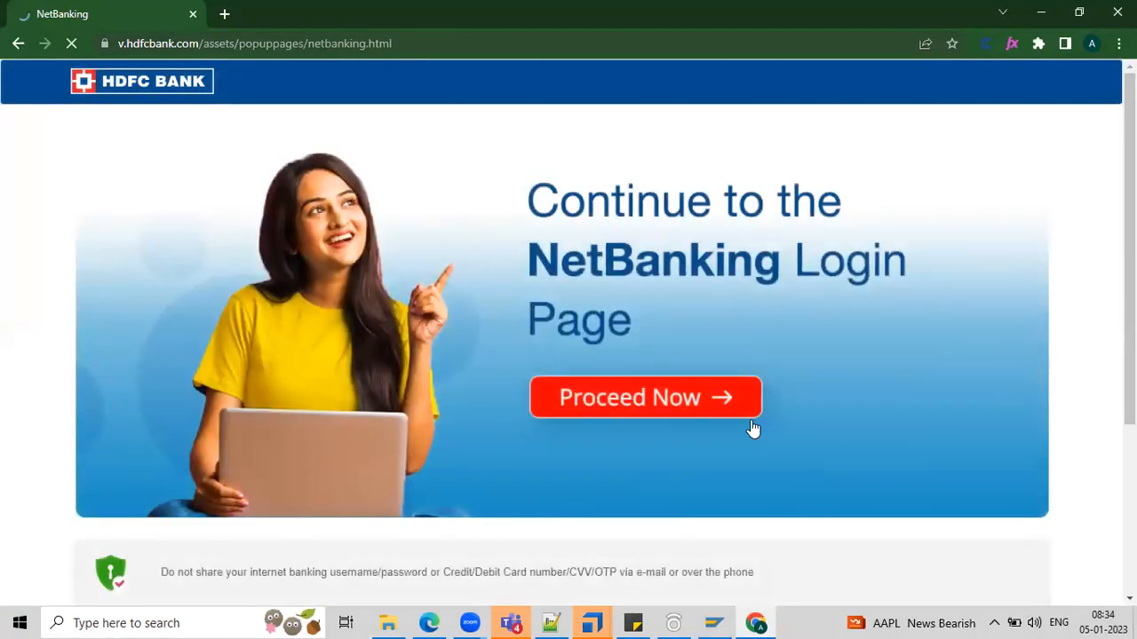
{"action": "left_click", "coordinate": [673, 397]}
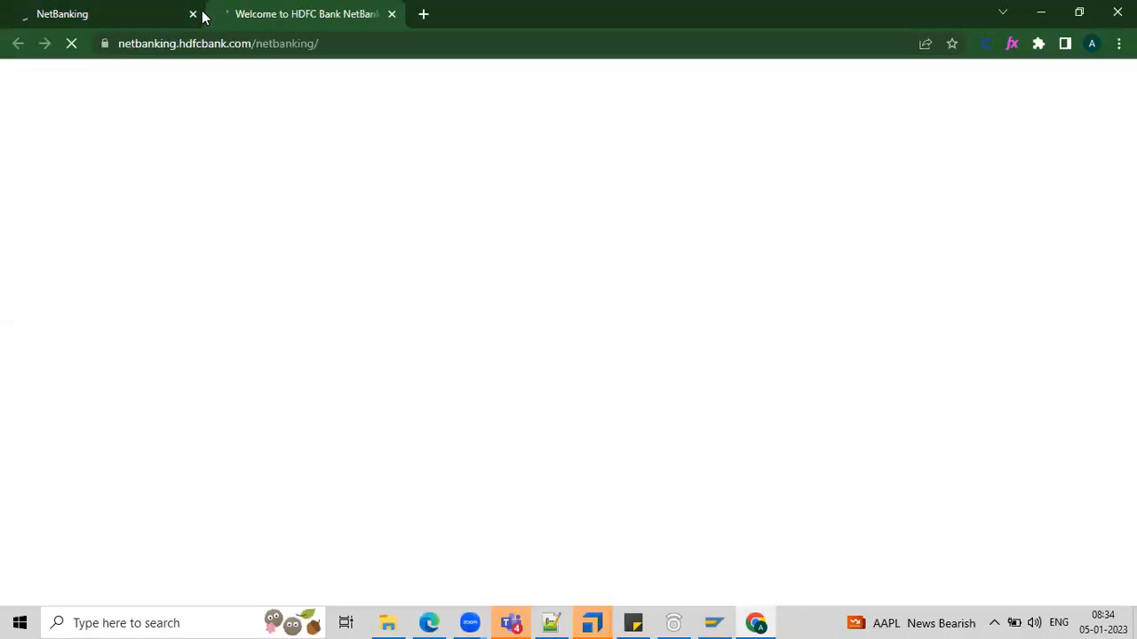
{"action": "left_click", "coordinate": [192, 15]}
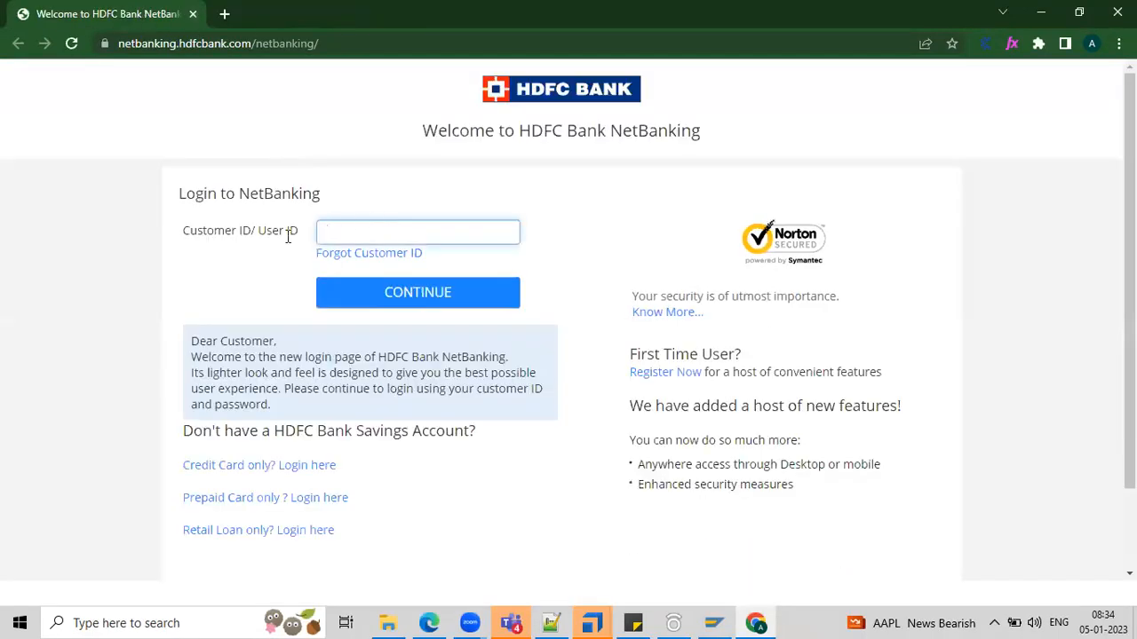
Examine the Customer ID/ User ID field and the Forgot Customer ID link on the NetBanking login page
{"action": "left_click_drag", "start_coordinate": [187, 230], "coordinate": [317, 221]}
{"action": "left_click", "coordinate": [367, 223]}
{"action": "left_click_drag", "start_coordinate": [435, 258], "coordinate": [314, 257]}
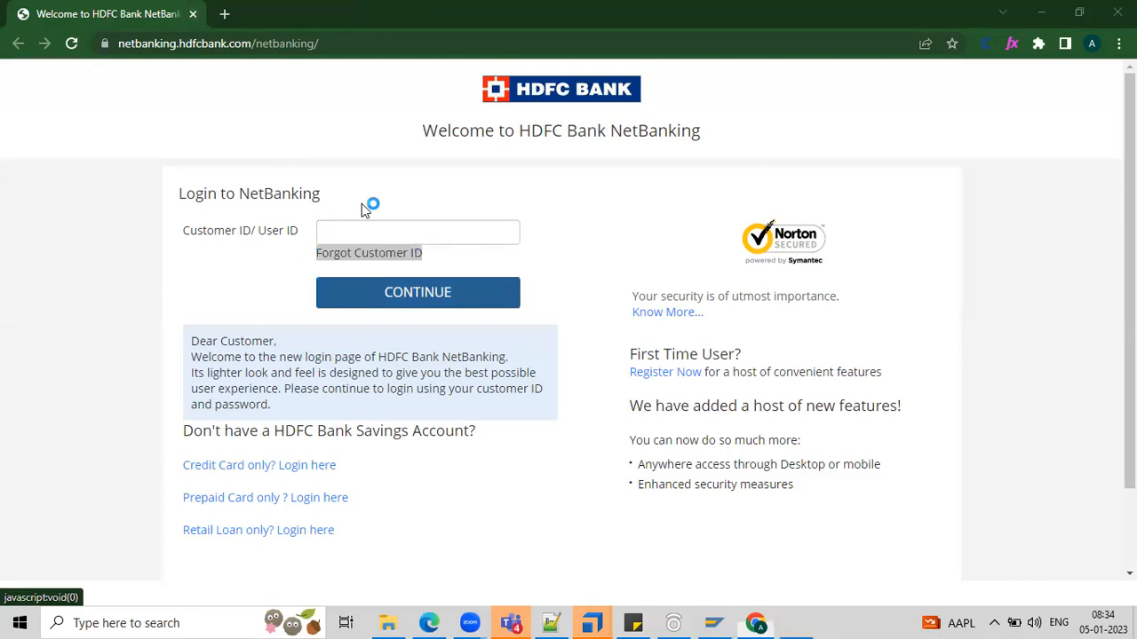
{"action": "left_click", "coordinate": [373, 227]}
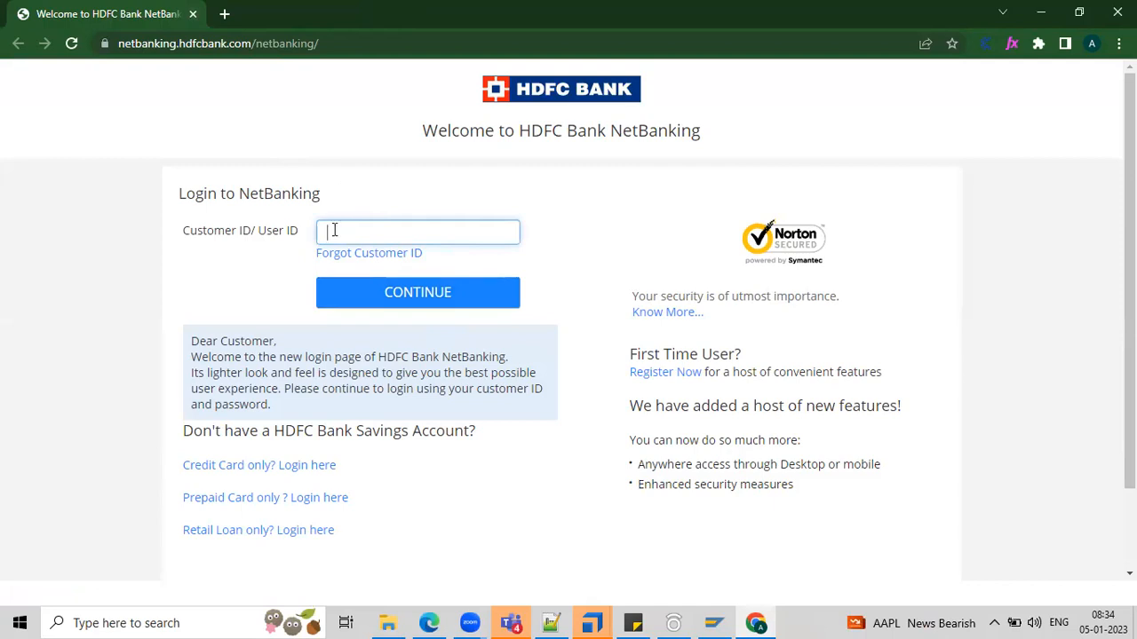
Switch to the Amazon workspace in Tosca Commander and start an application scan from the Modules folder
{"action": "left_click", "coordinate": [593, 622]}
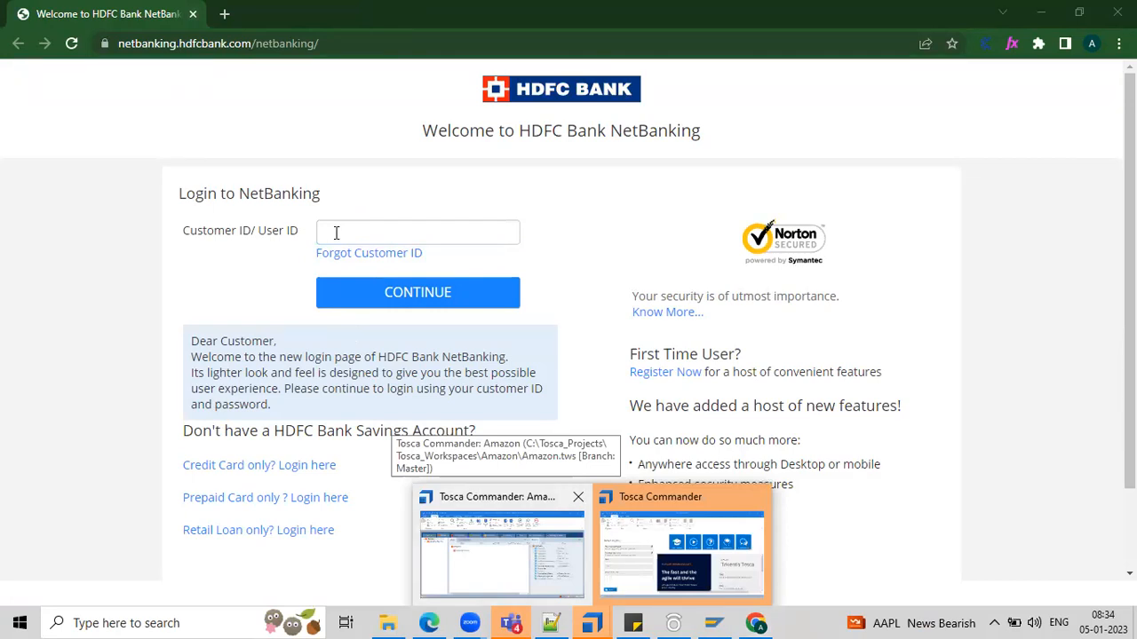
{"action": "left_click", "coordinate": [471, 236]}
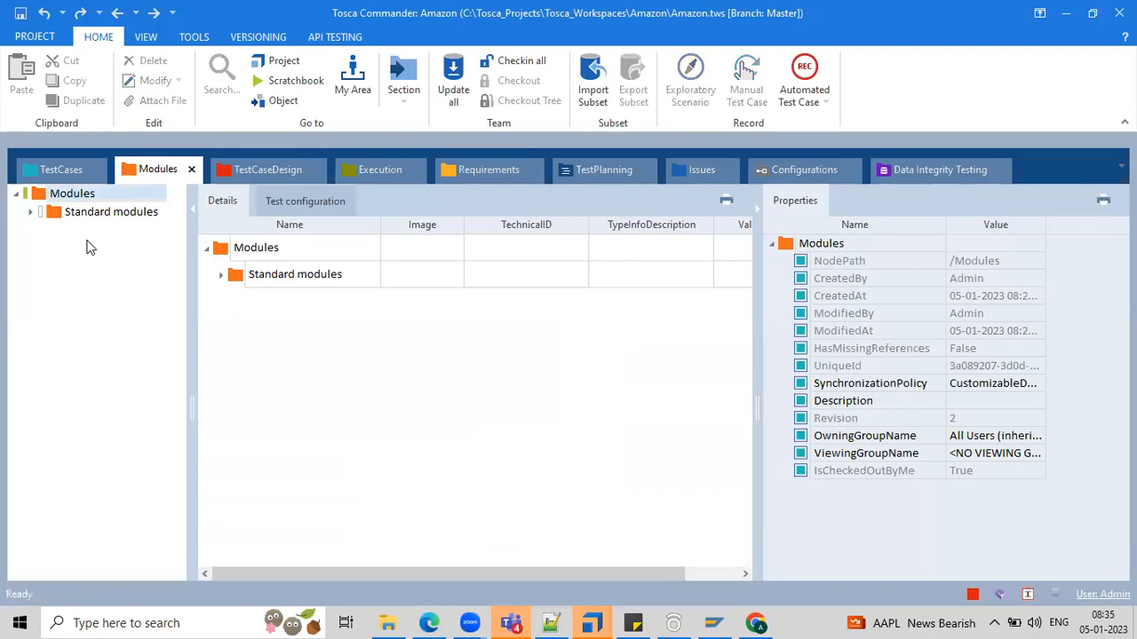
{"action": "left_click", "coordinate": [38, 195]}
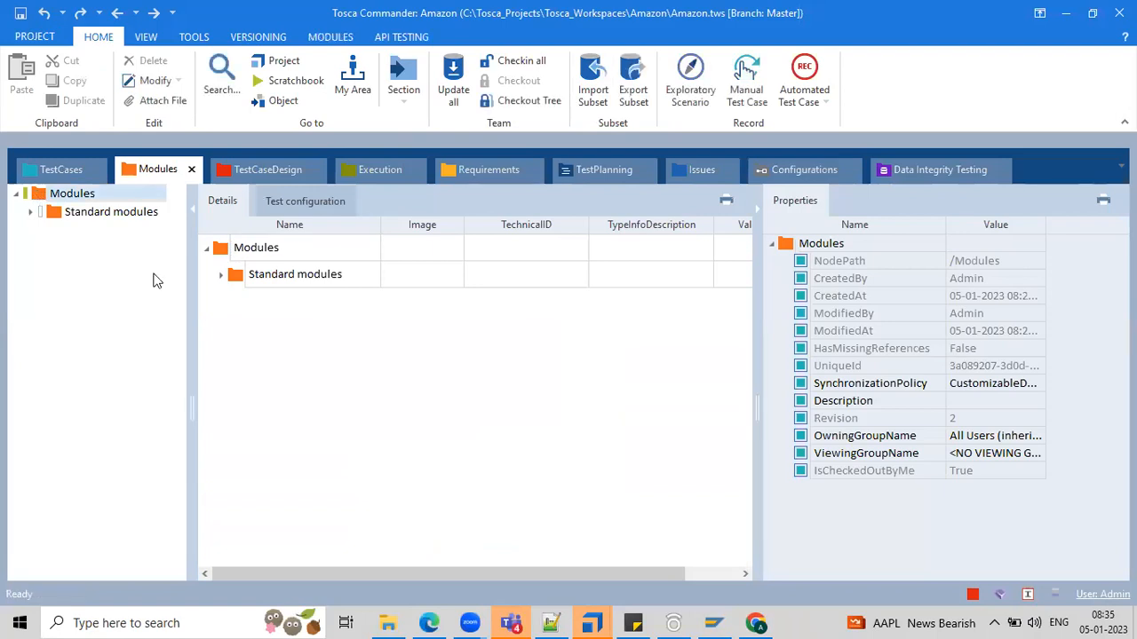
{"action": "right_click", "coordinate": [40, 193]}
{"action": "mouse_move", "coordinate": [257, 322]}
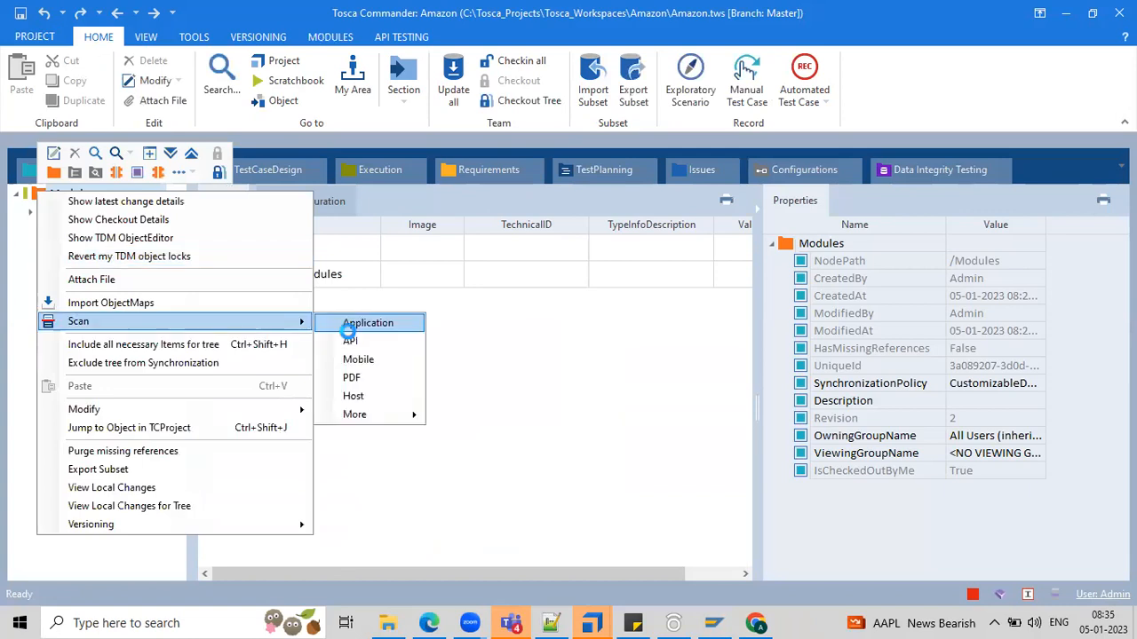
{"action": "left_click", "coordinate": [347, 326]}
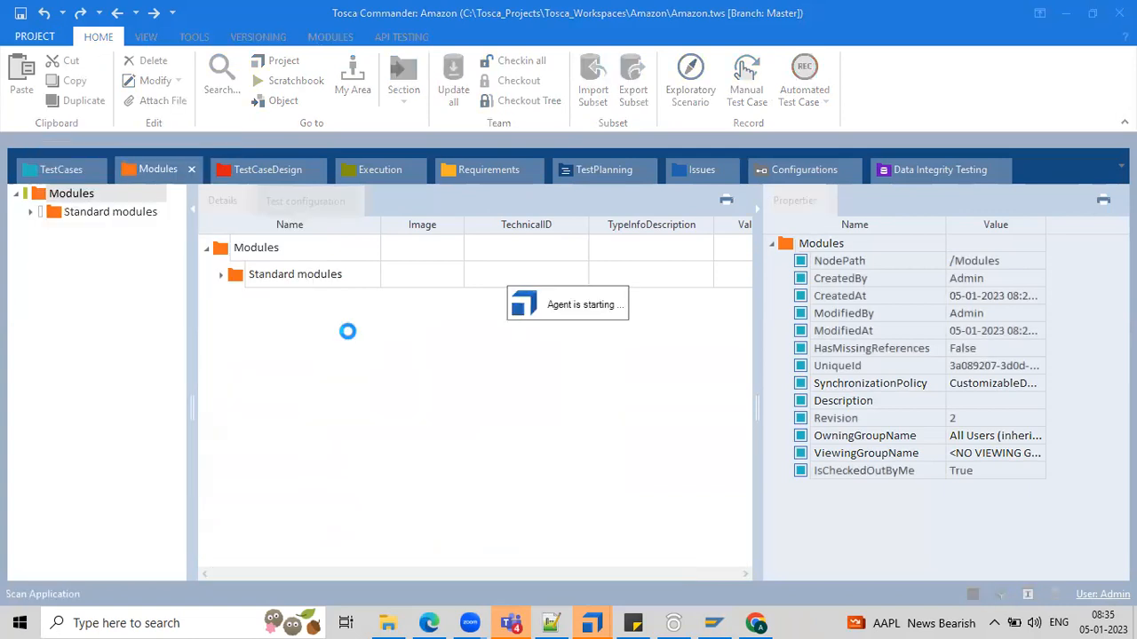
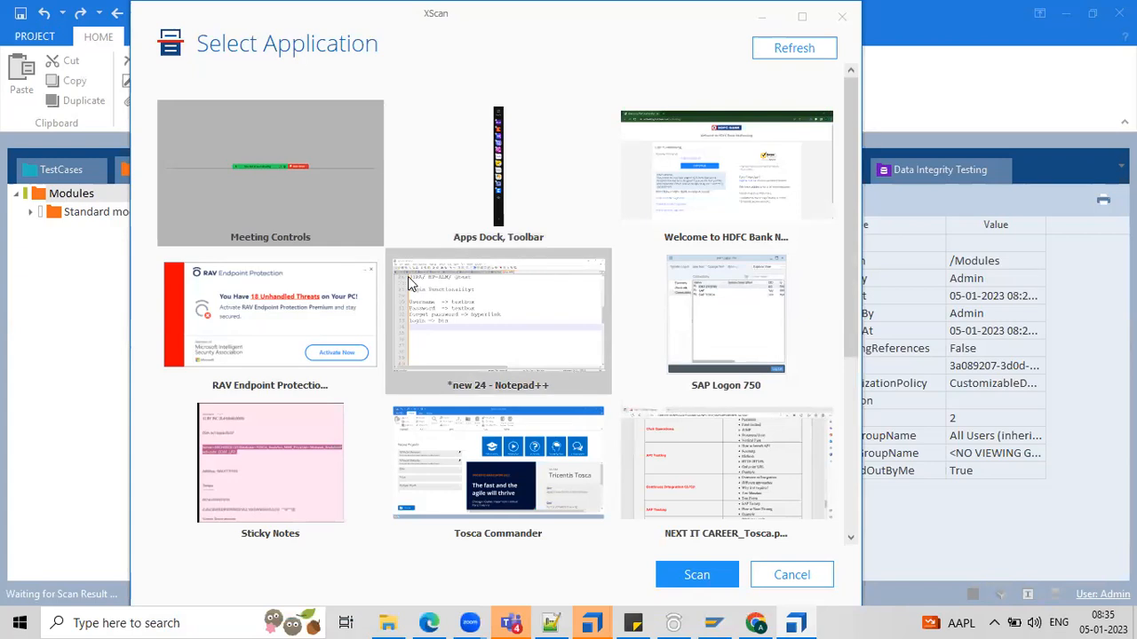
Try to scan the Welcome to HDFC Bank NetBanking window with XScan, then retry and dismiss the messages
{"action": "left_click", "coordinate": [684, 197]}
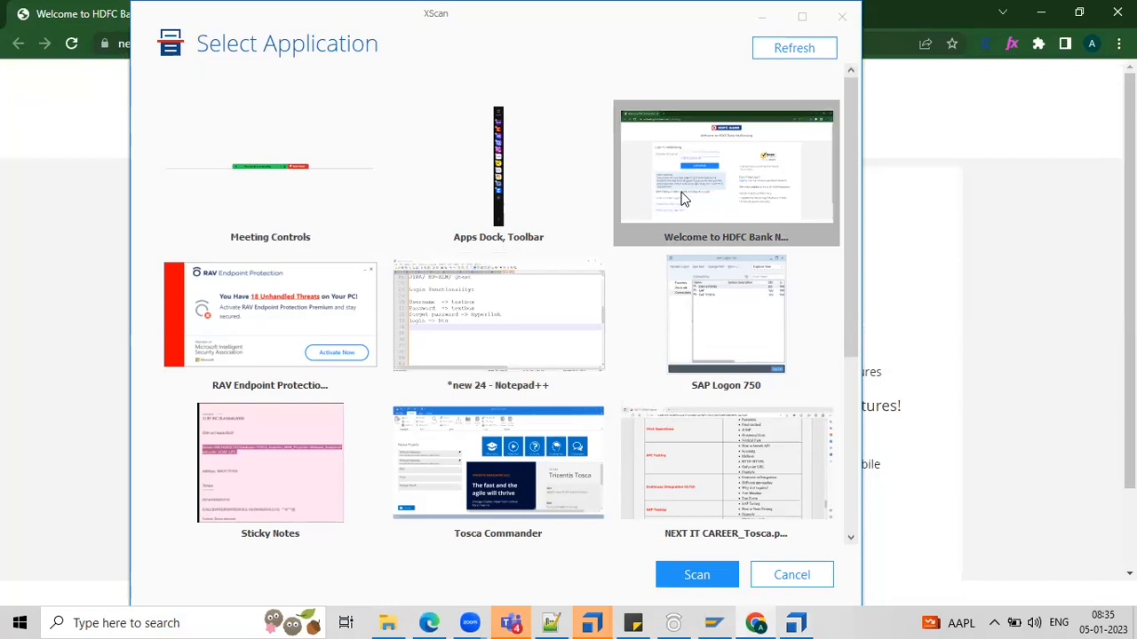
{"action": "left_click", "coordinate": [713, 579]}
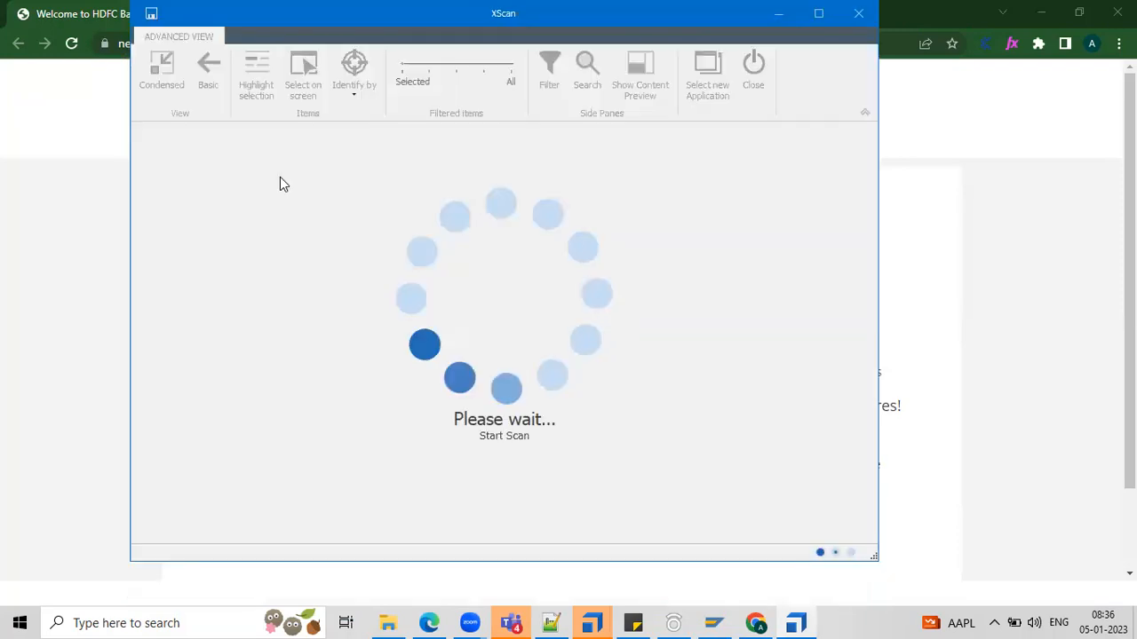
{"action": "left_click_drag", "start_coordinate": [363, 16], "coordinate": [716, 22]}
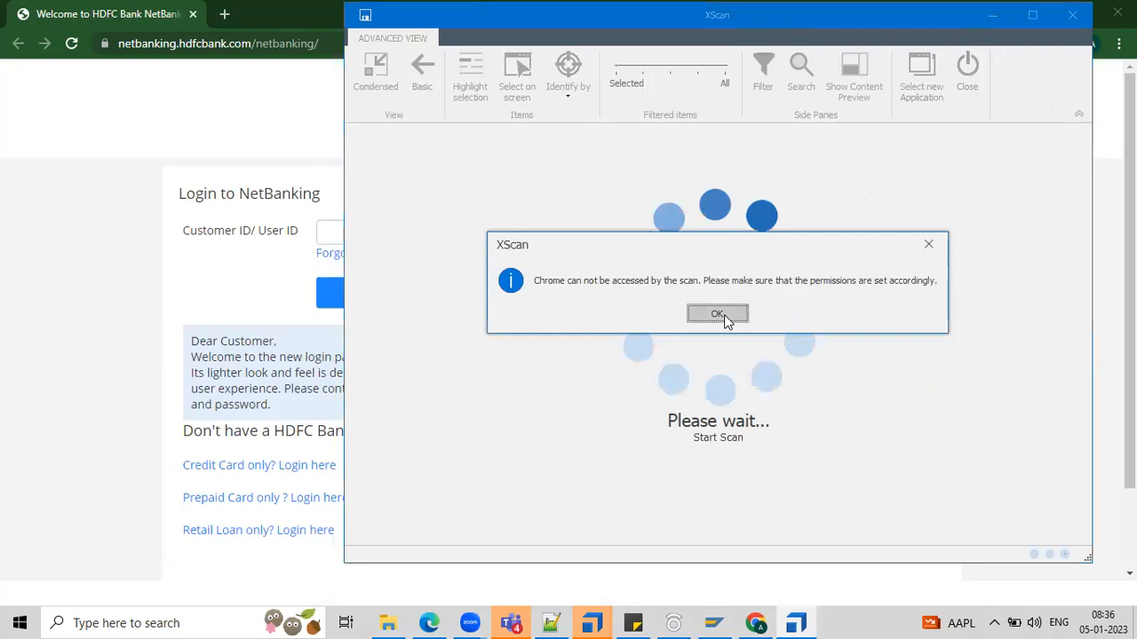
{"action": "left_click", "coordinate": [718, 314]}
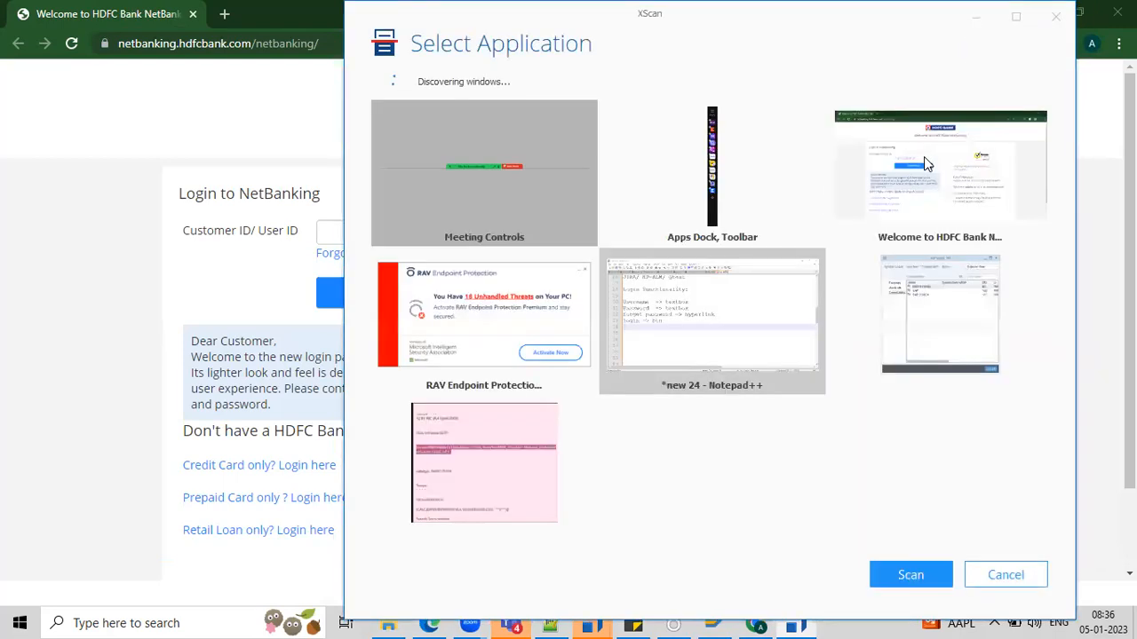
{"action": "double_click", "coordinate": [924, 158]}
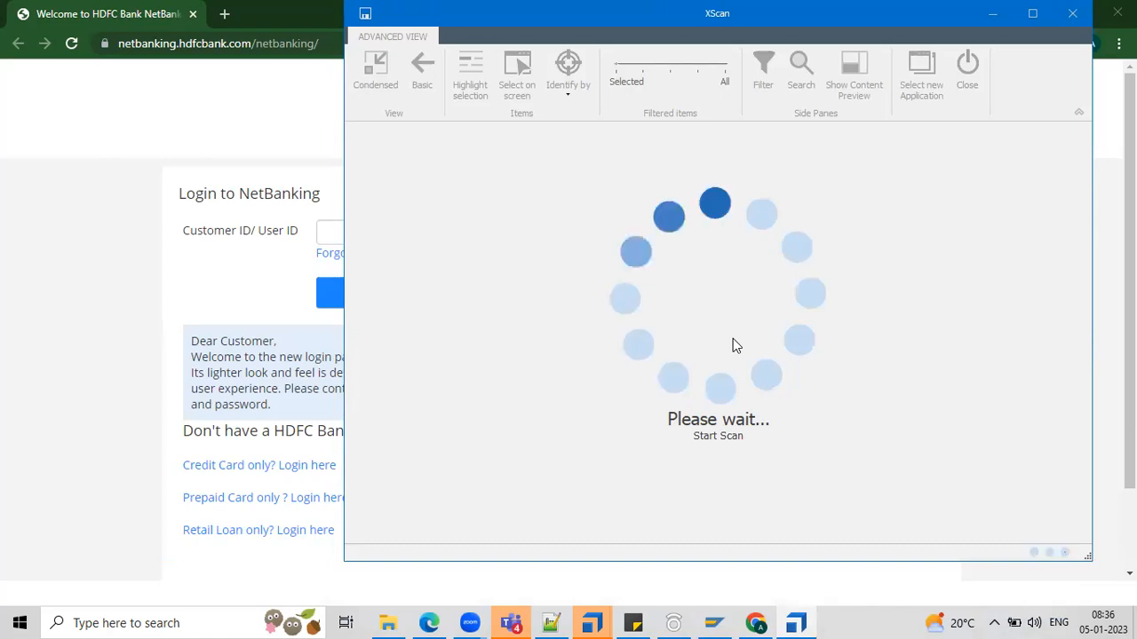
{"action": "left_click", "coordinate": [721, 315]}
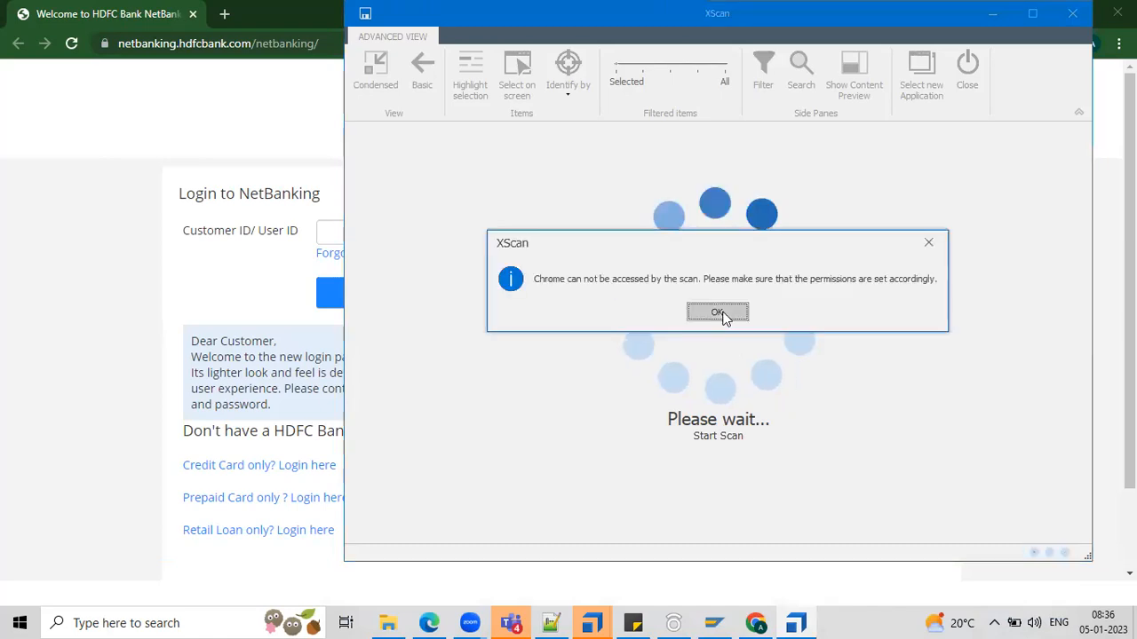
{"action": "left_click", "coordinate": [721, 314]}
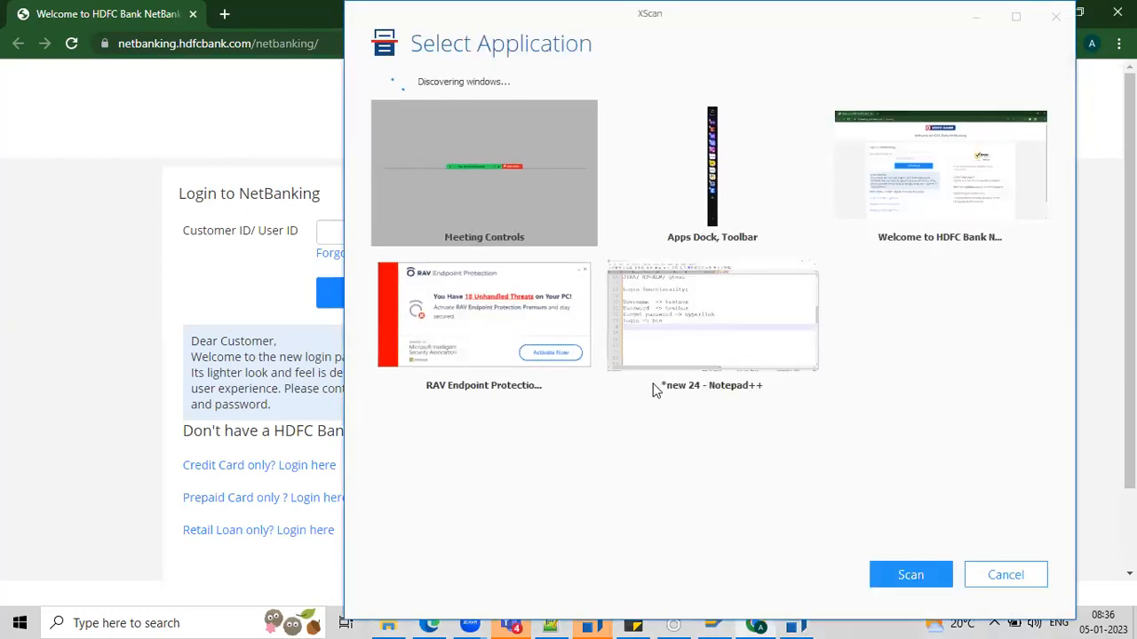
Bring up SAP Logon 750, place it beside XScan, and scan it as the selected application
{"action": "left_click", "coordinate": [715, 619]}
{"action": "left_click_drag", "start_coordinate": [206, 120], "coordinate": [143, 47]}
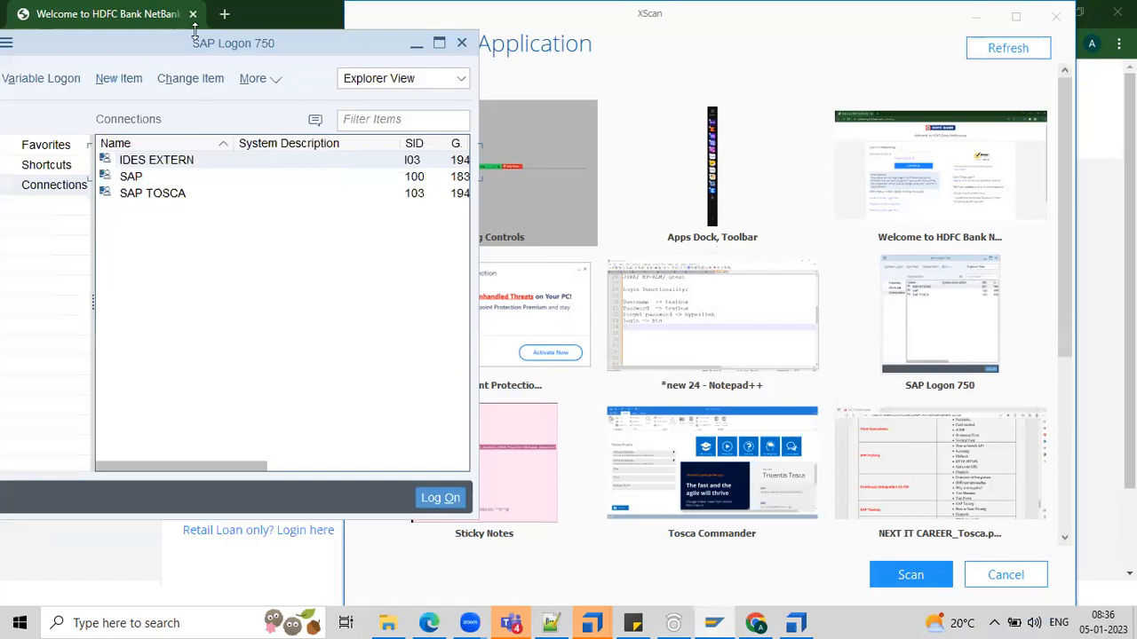
{"action": "left_click_drag", "start_coordinate": [209, 35], "coordinate": [249, 29]}
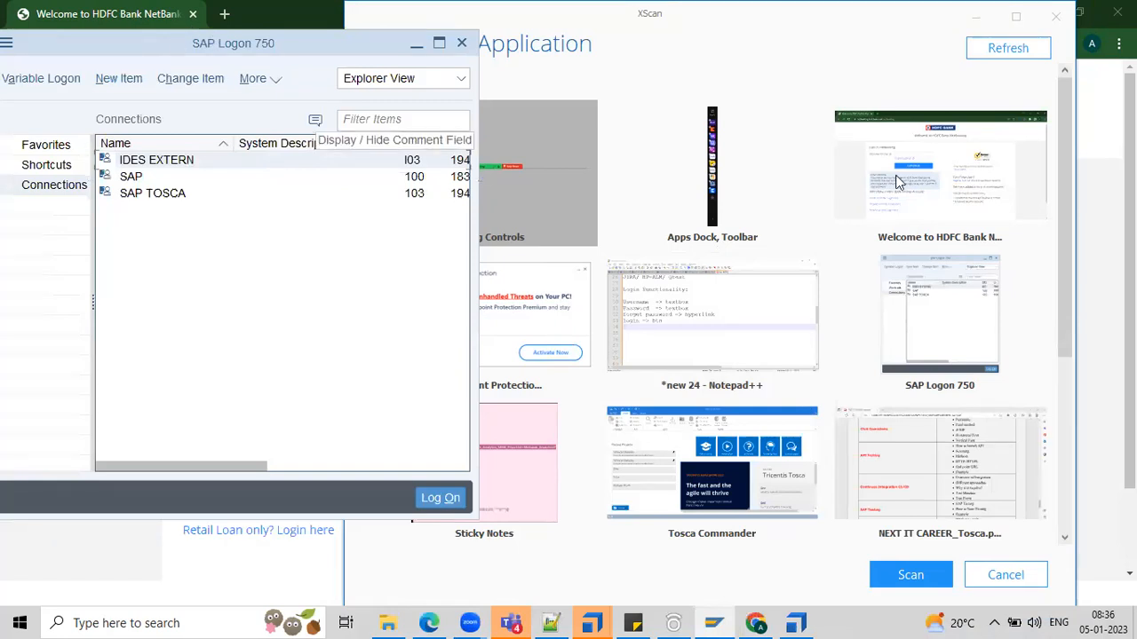
{"action": "left_click", "coordinate": [966, 355]}
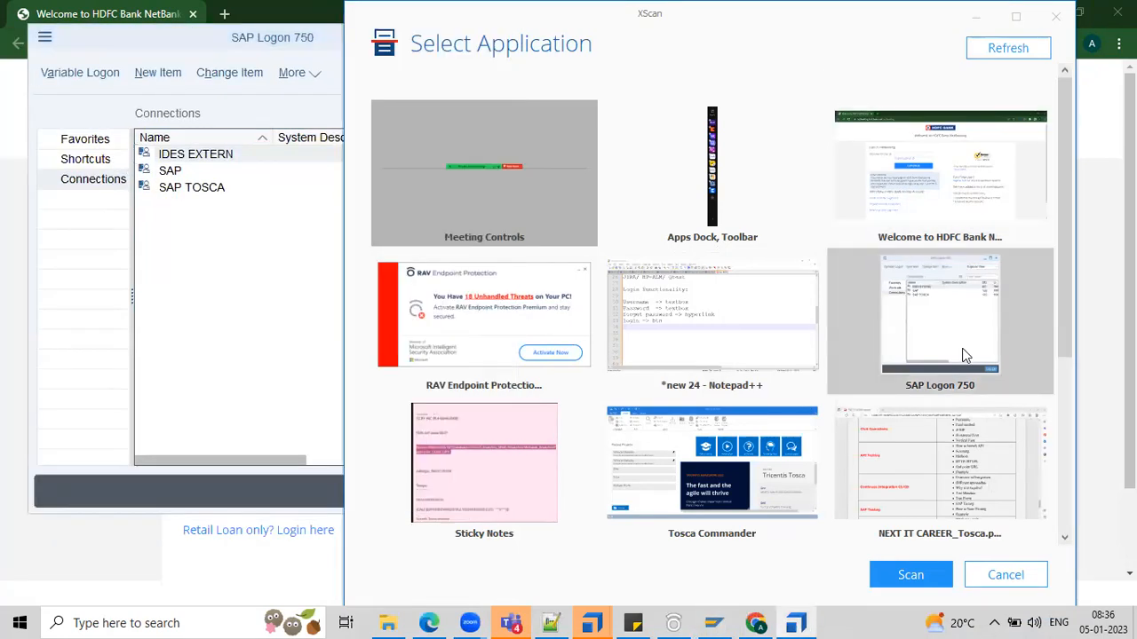
{"action": "left_click", "coordinate": [954, 386]}
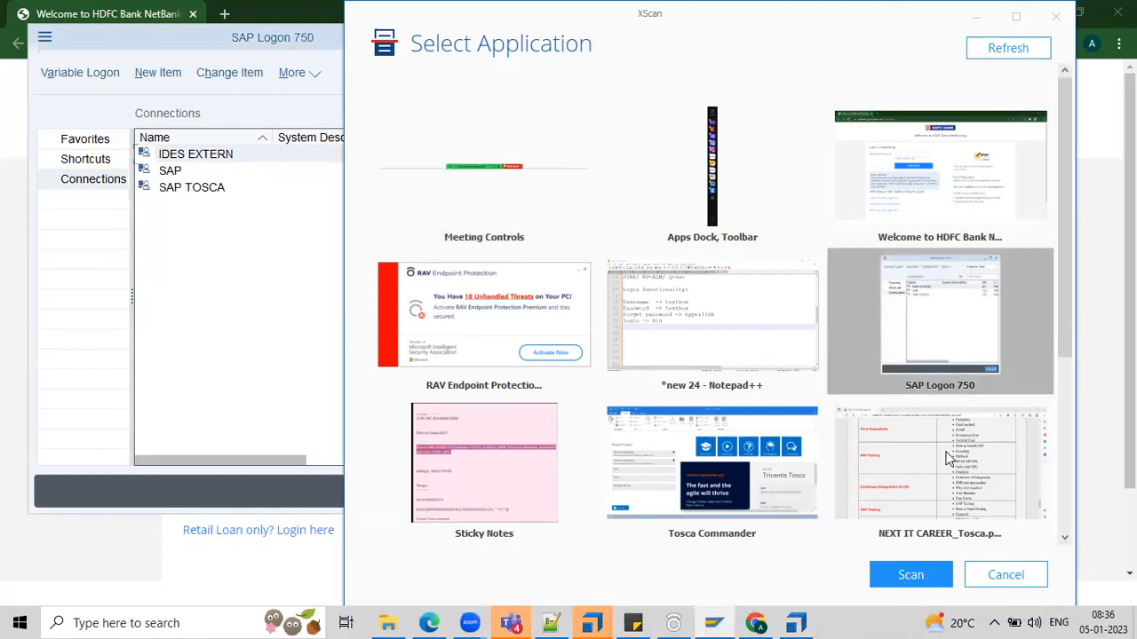
{"action": "left_click", "coordinate": [925, 574]}
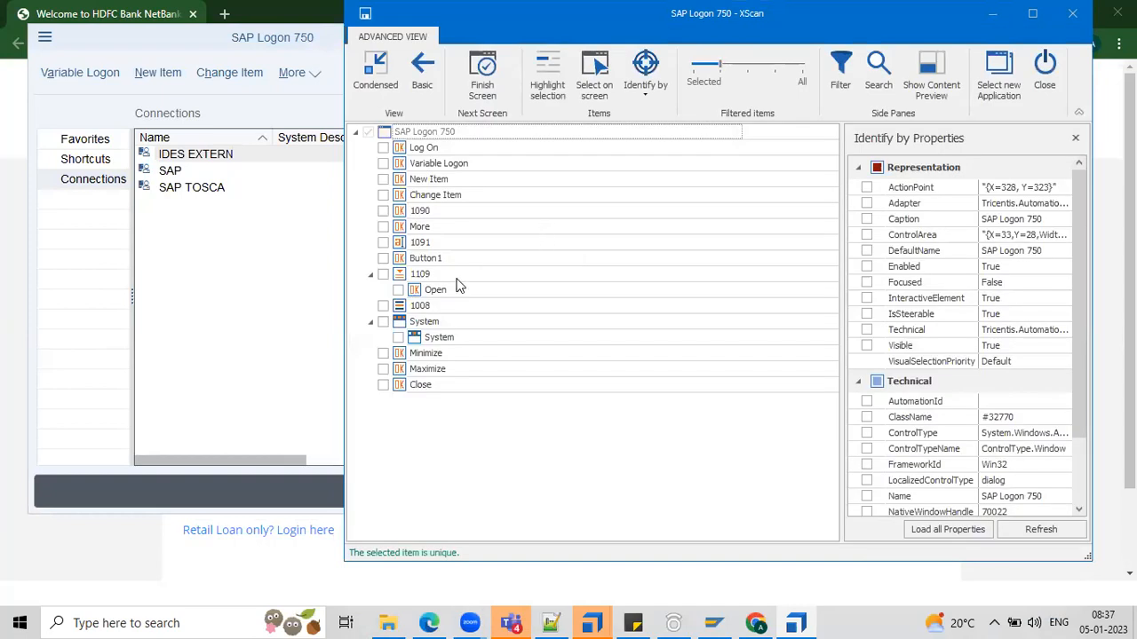
Examine the scanned SAP Logon 750 controls, from Variable Logon down to the 1109 combo box, against the application window
{"action": "left_click_drag", "start_coordinate": [462, 20], "coordinate": [549, 4]}
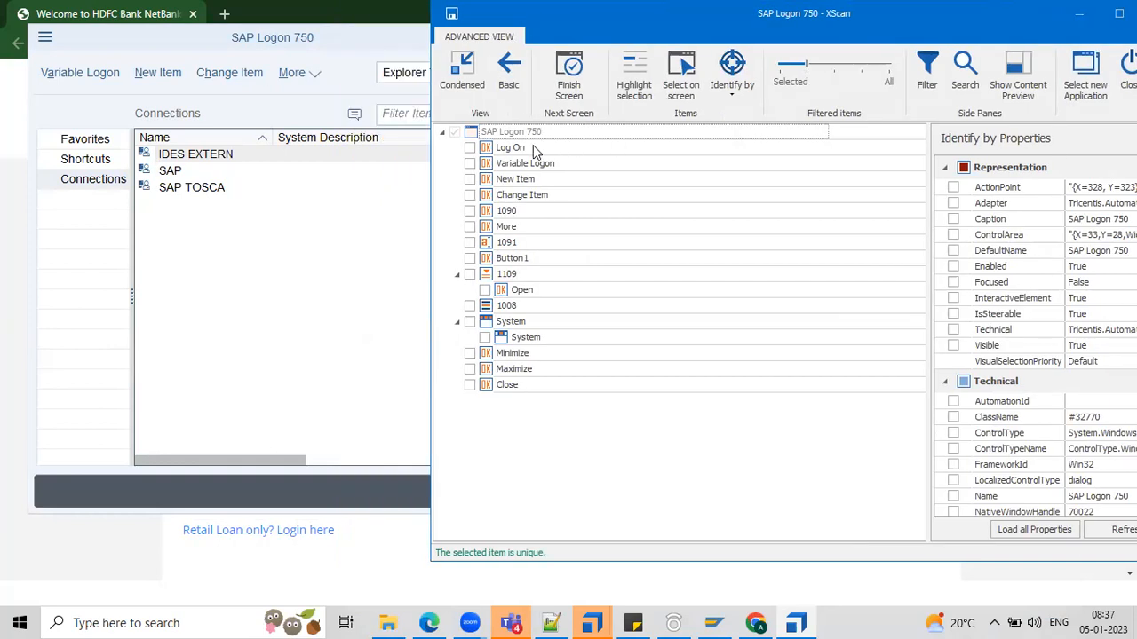
{"action": "left_click", "coordinate": [561, 167]}
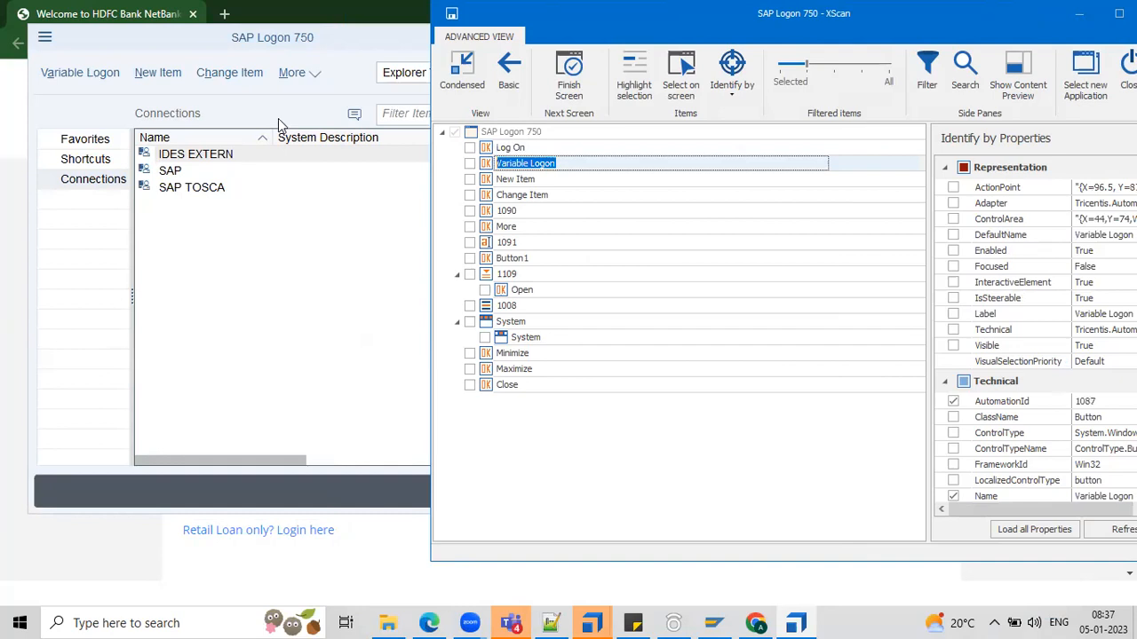
{"action": "left_click", "coordinate": [559, 182]}
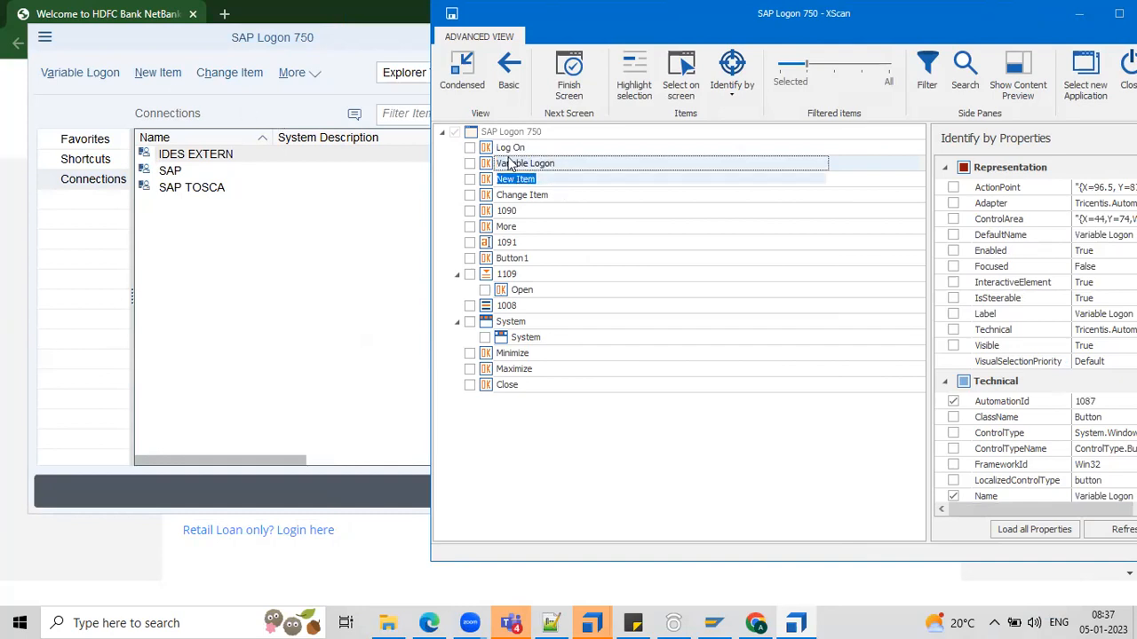
{"action": "left_click", "coordinate": [530, 179]}
{"action": "left_click", "coordinate": [543, 196]}
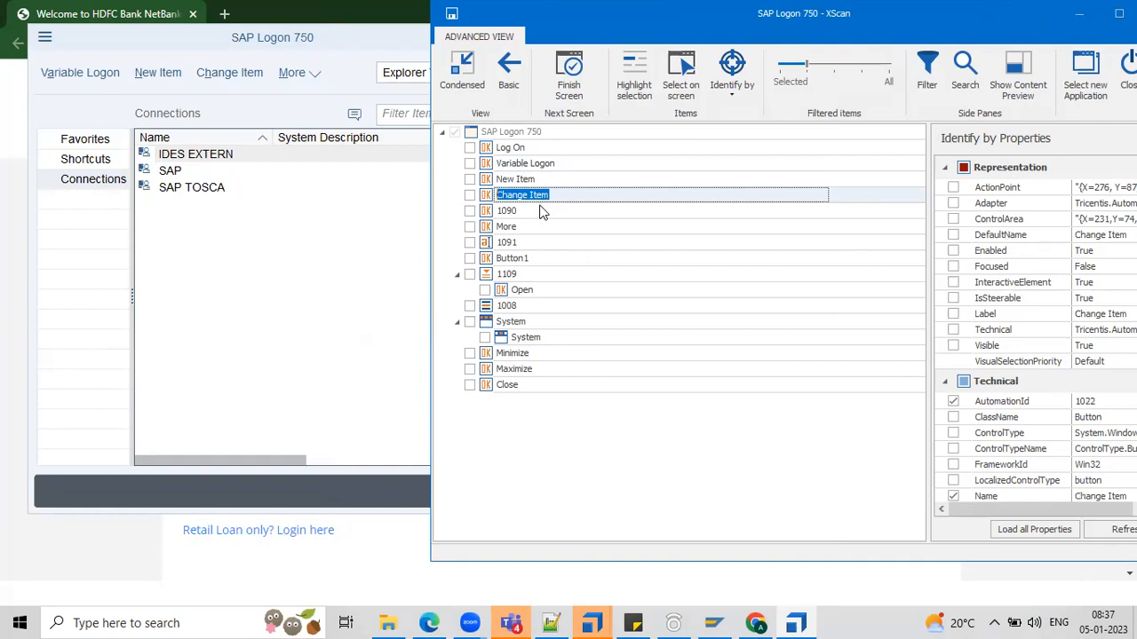
{"action": "key", "text": "Down"}
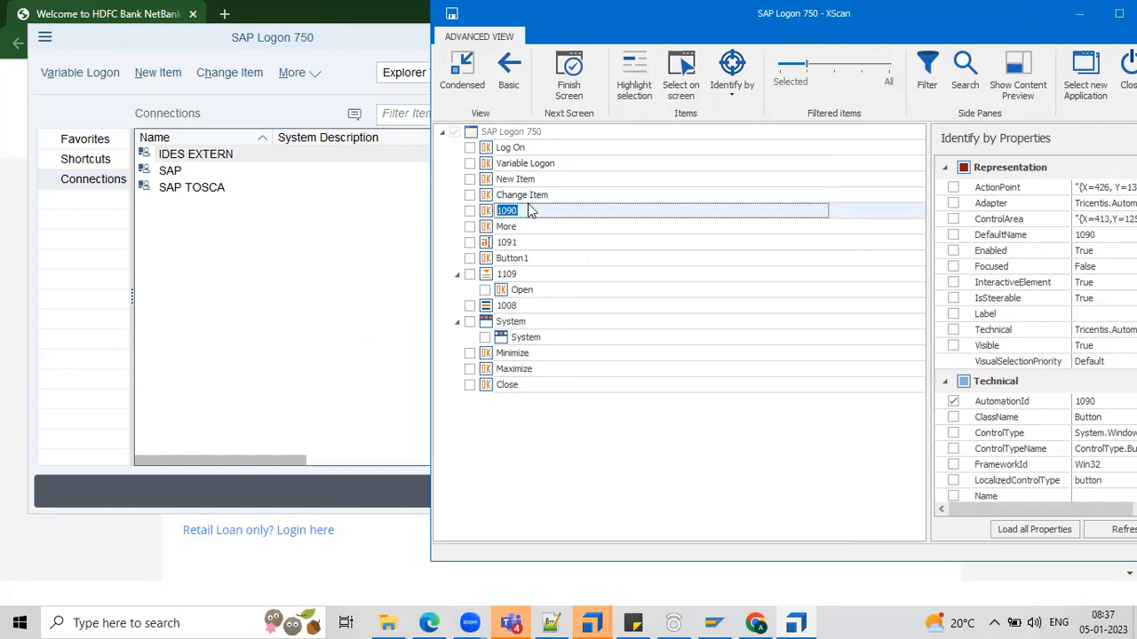
{"action": "key", "text": "Down"}
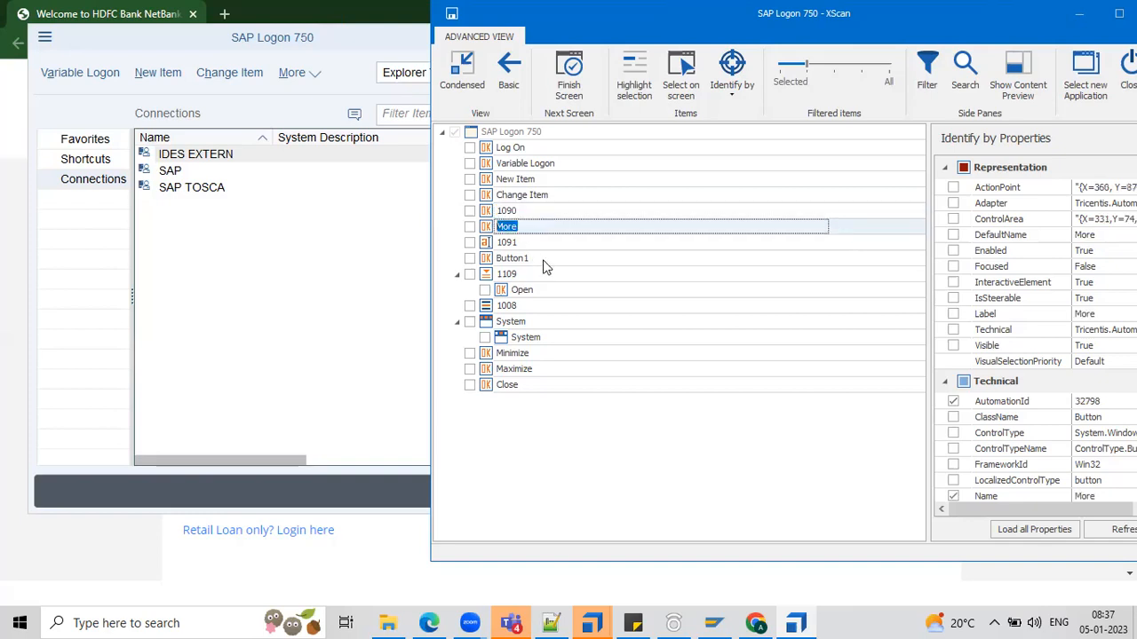
{"action": "left_click", "coordinate": [543, 260]}
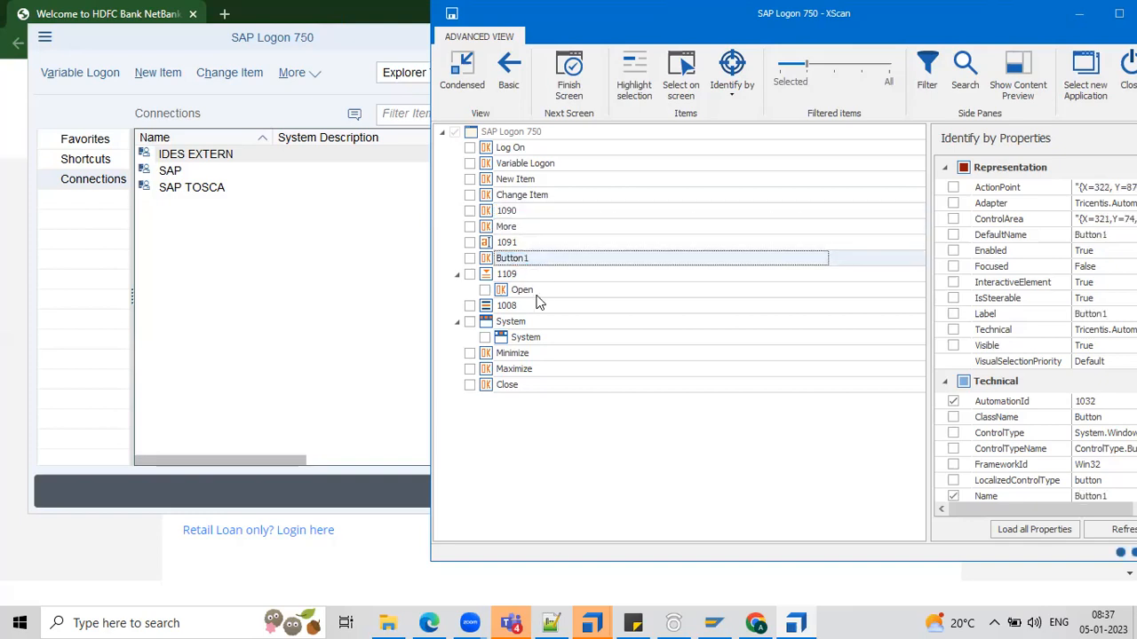
{"action": "key", "text": "Down"}
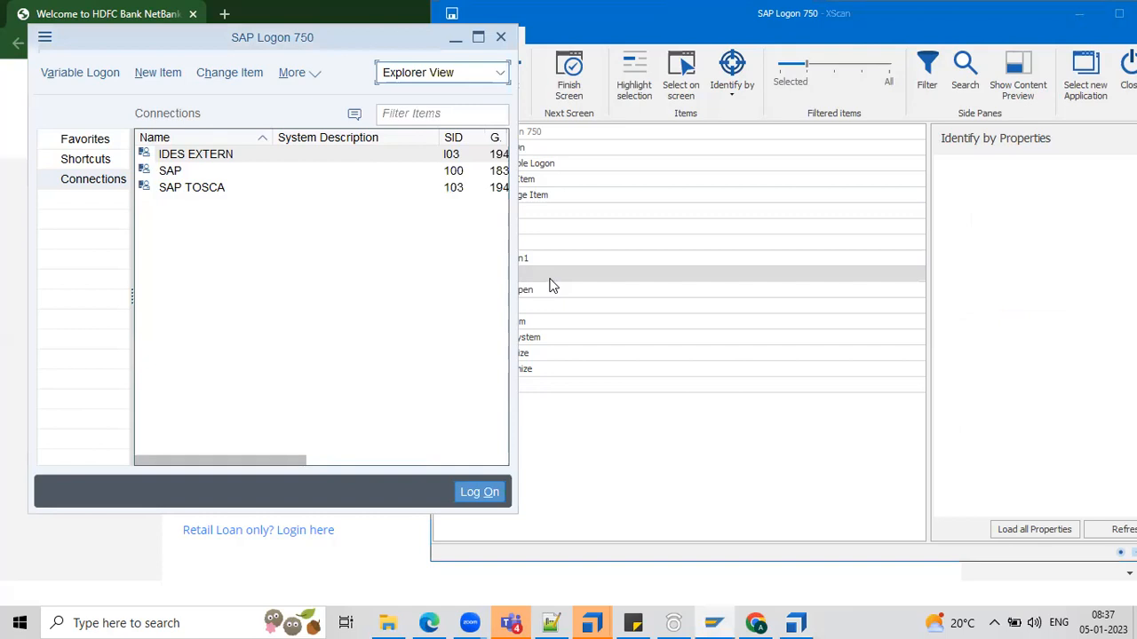
{"action": "left_click", "coordinate": [550, 277]}
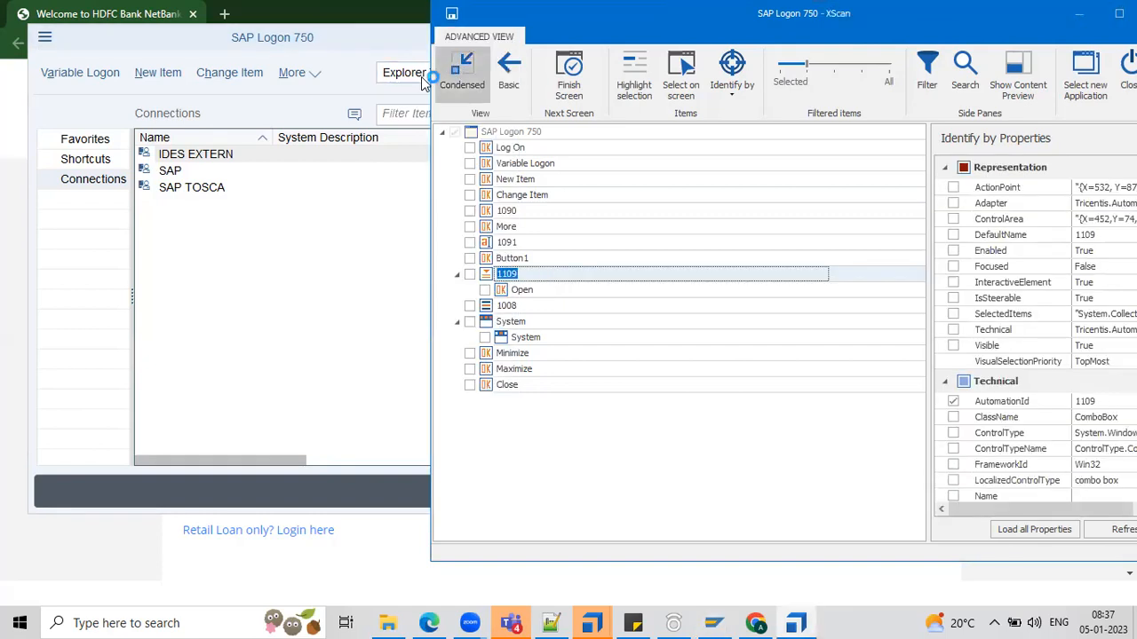
Turn on selection highlighting in XScan and locate the Change Item control in the SAP Logon 750 window
{"action": "left_click", "coordinate": [551, 354]}
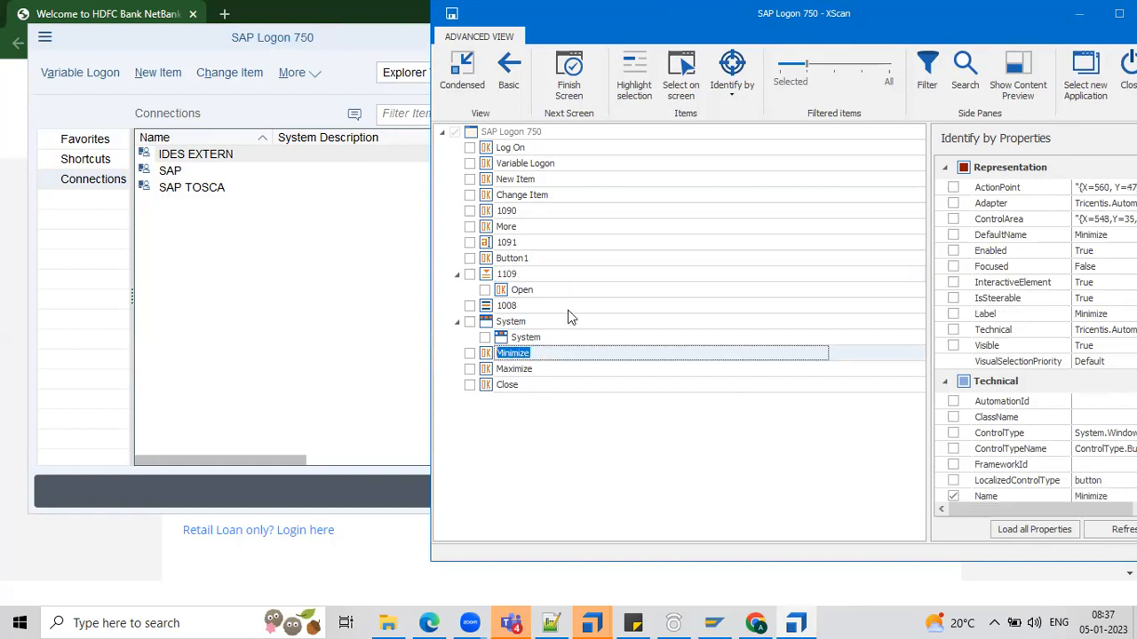
{"action": "left_click", "coordinate": [561, 200]}
{"action": "left_click", "coordinate": [643, 85]}
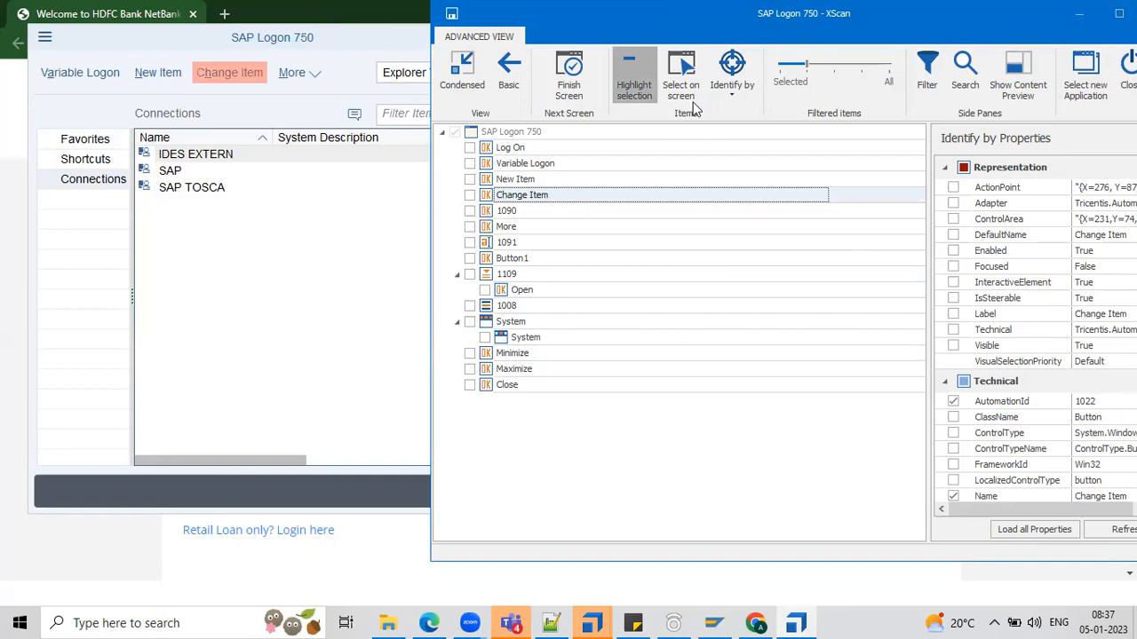
{"action": "left_click", "coordinate": [639, 88]}
Include the Variable Logon, New Item and Change Item controls in the module and reposition XScan to show its full window
{"action": "left_click", "coordinate": [468, 165]}
{"action": "left_click", "coordinate": [469, 179]}
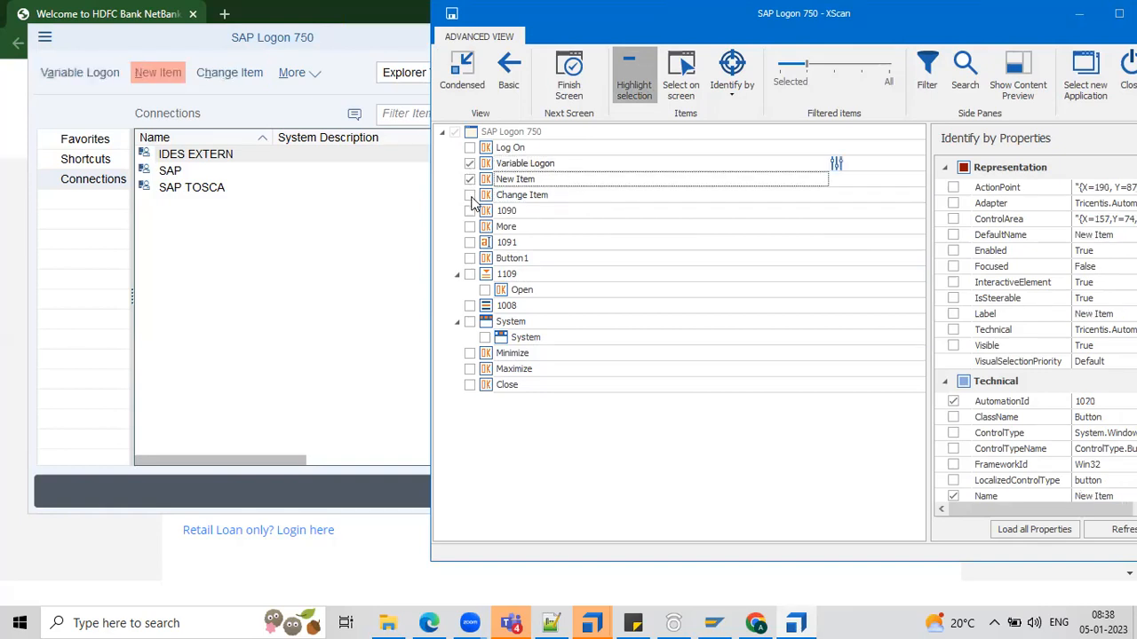
{"action": "left_click", "coordinate": [470, 196]}
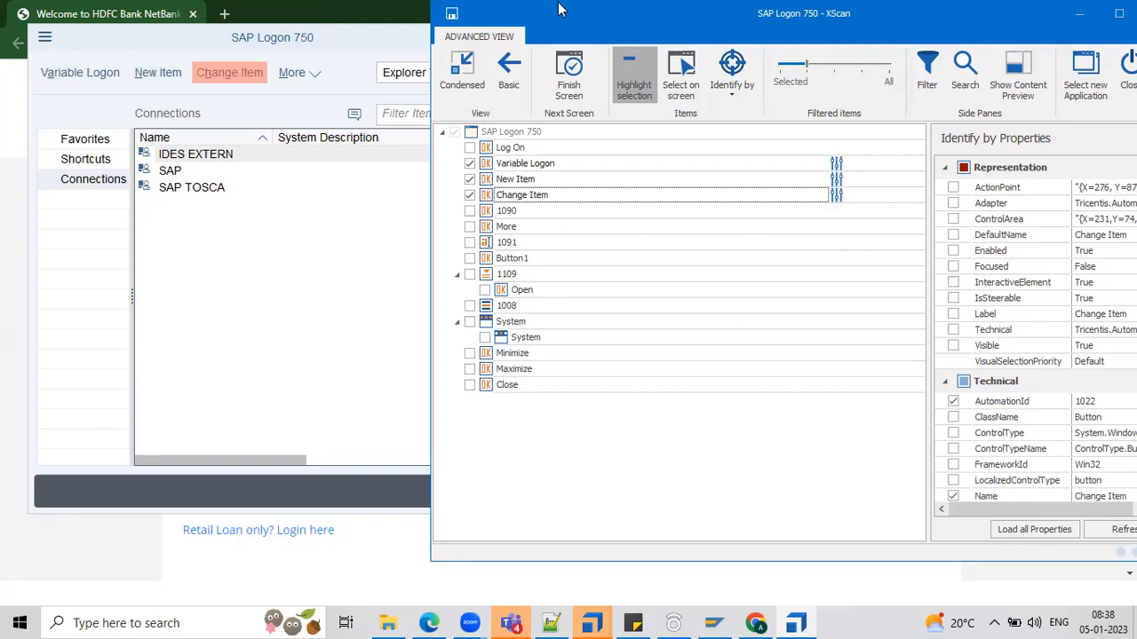
{"action": "left_click_drag", "start_coordinate": [559, 8], "coordinate": [302, 8]}
{"action": "left_click_drag", "start_coordinate": [569, 22], "coordinate": [699, 17]}
Exclude the Variable Logon control from the module and include it again
{"action": "left_click", "coordinate": [341, 178]}
{"action": "left_click", "coordinate": [342, 195]}
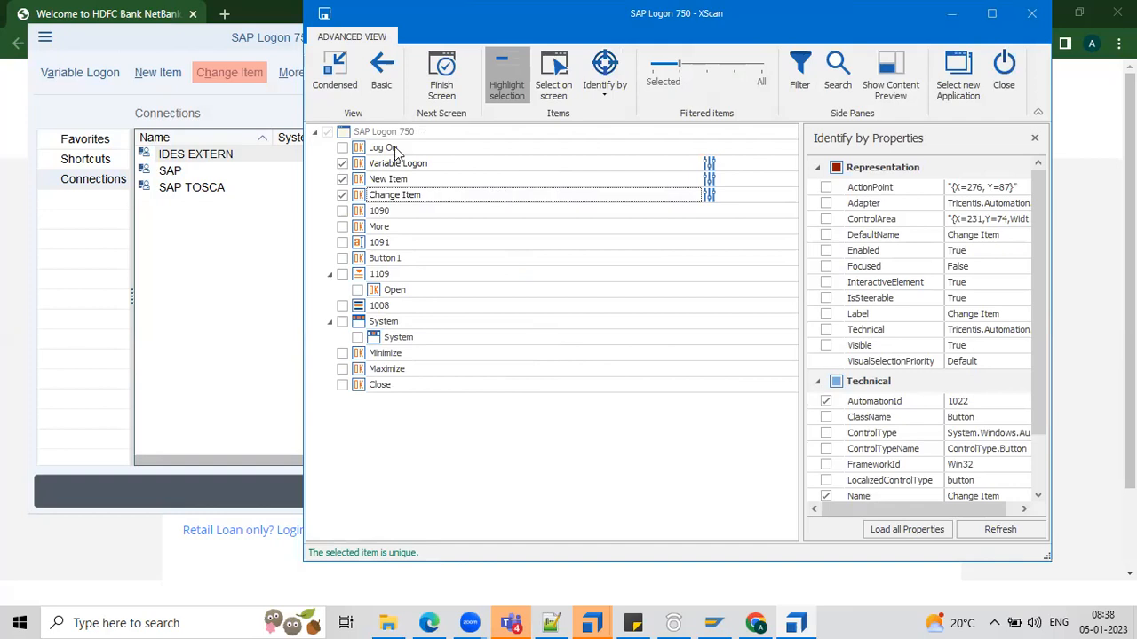
{"action": "left_click", "coordinate": [344, 164]}
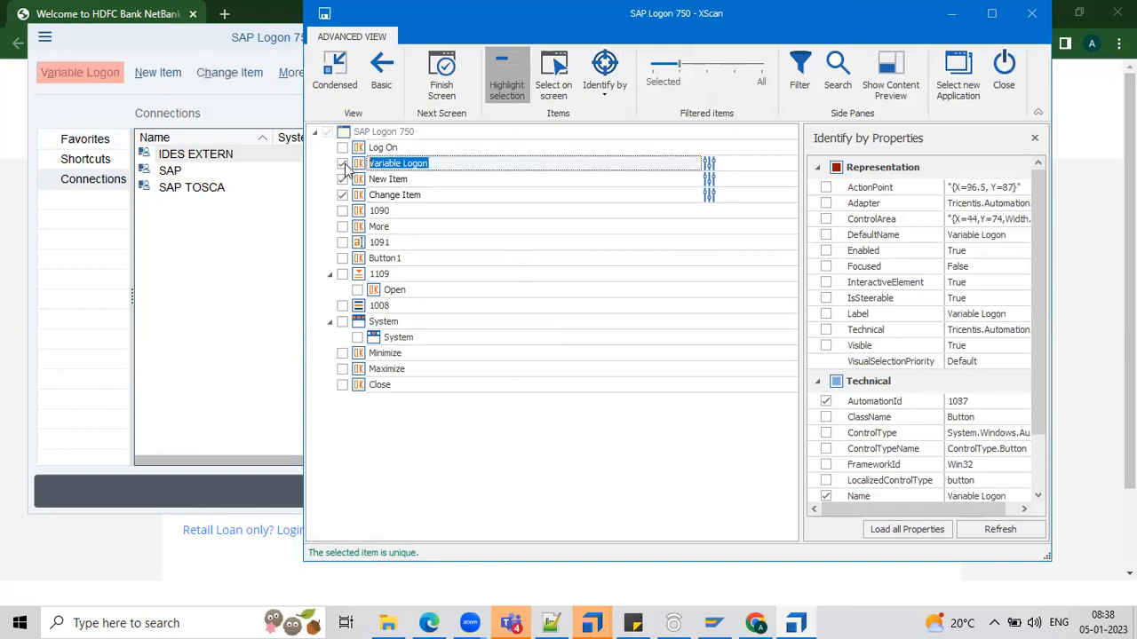
{"action": "left_click", "coordinate": [345, 165]}
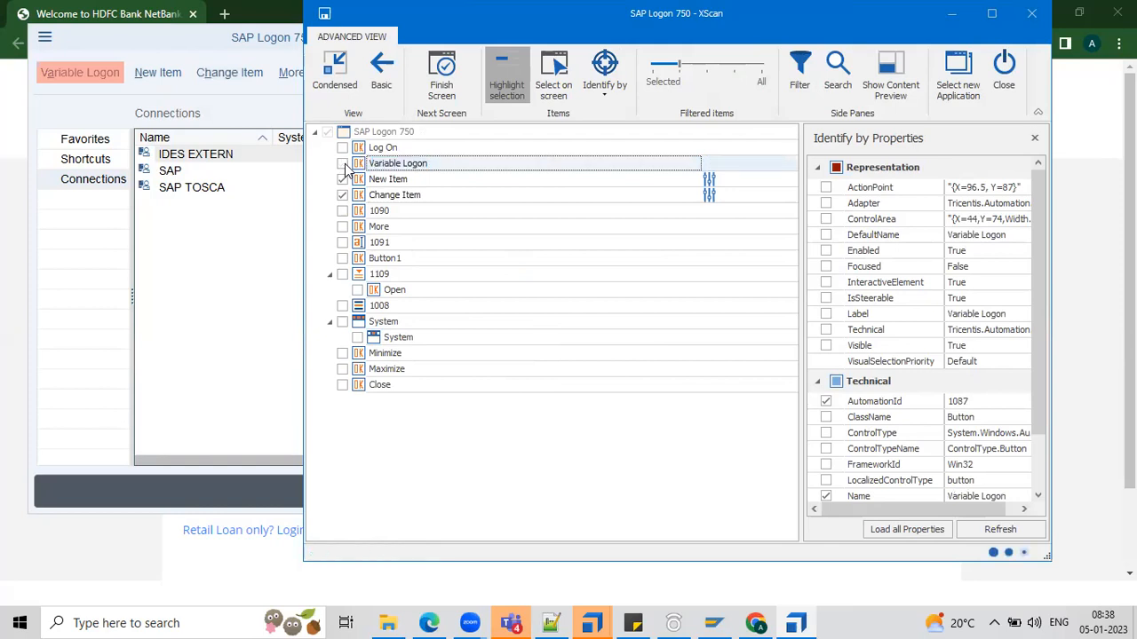
{"action": "left_click", "coordinate": [344, 165]}
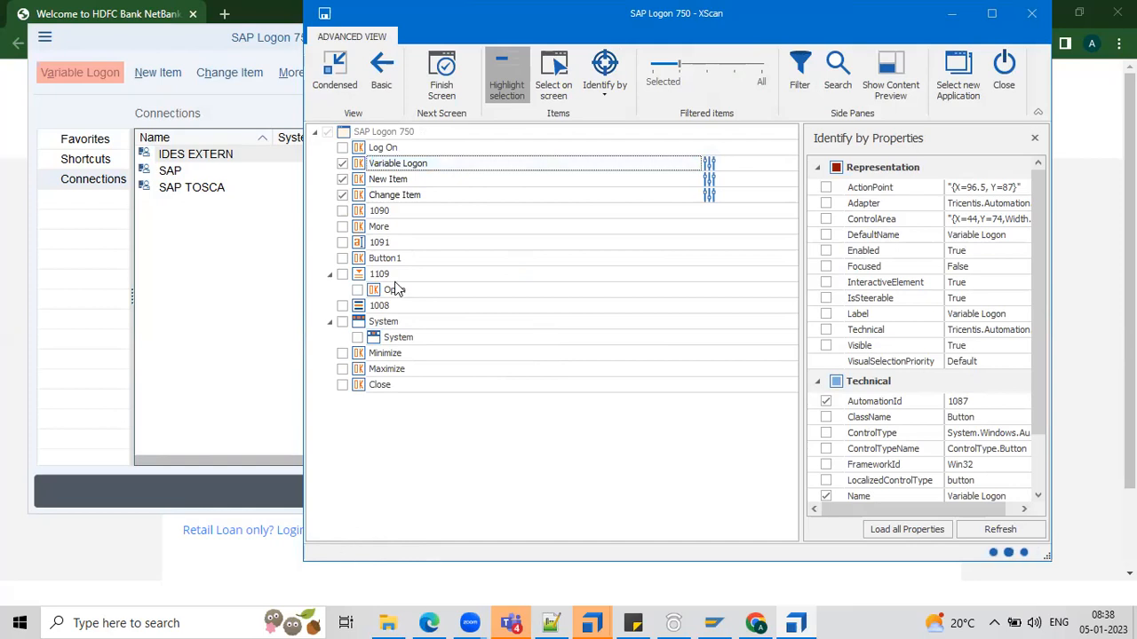
Examine the uniqueness status and the Representation and Technical identification properties of Variable Logon and New Item
{"action": "left_click", "coordinate": [416, 169]}
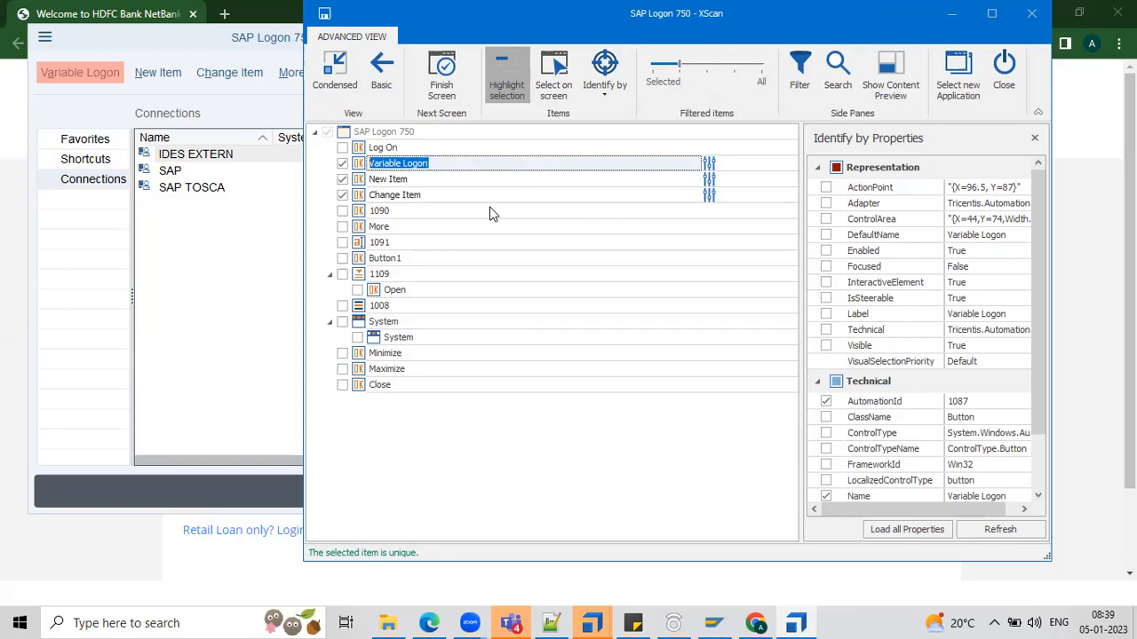
{"action": "left_click", "coordinate": [784, 29]}
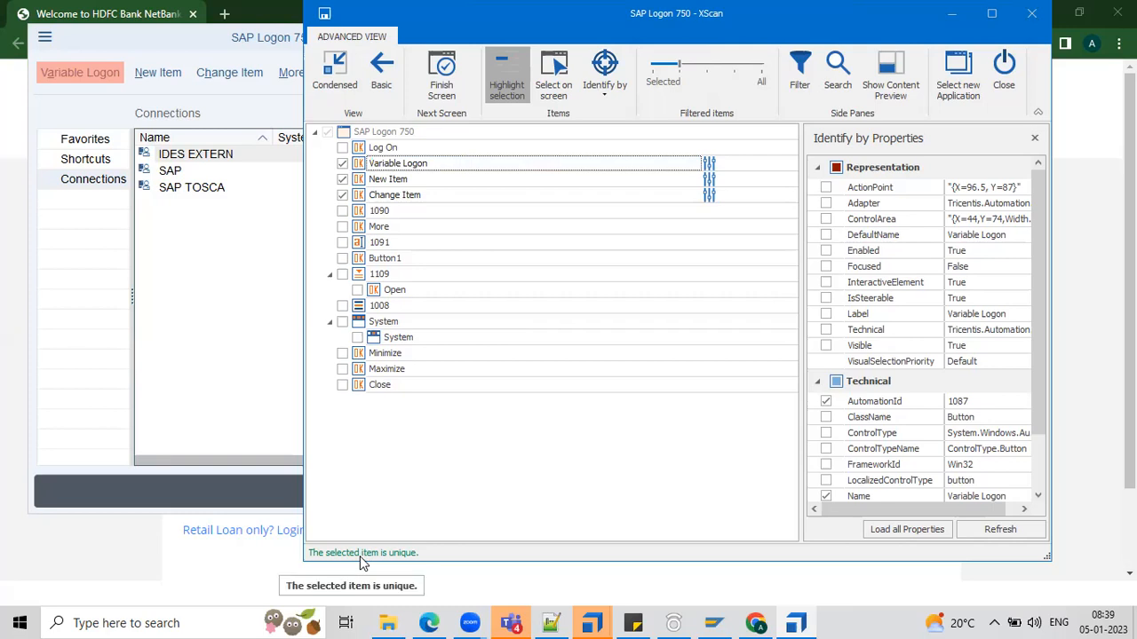
{"action": "left_click", "coordinate": [992, 24]}
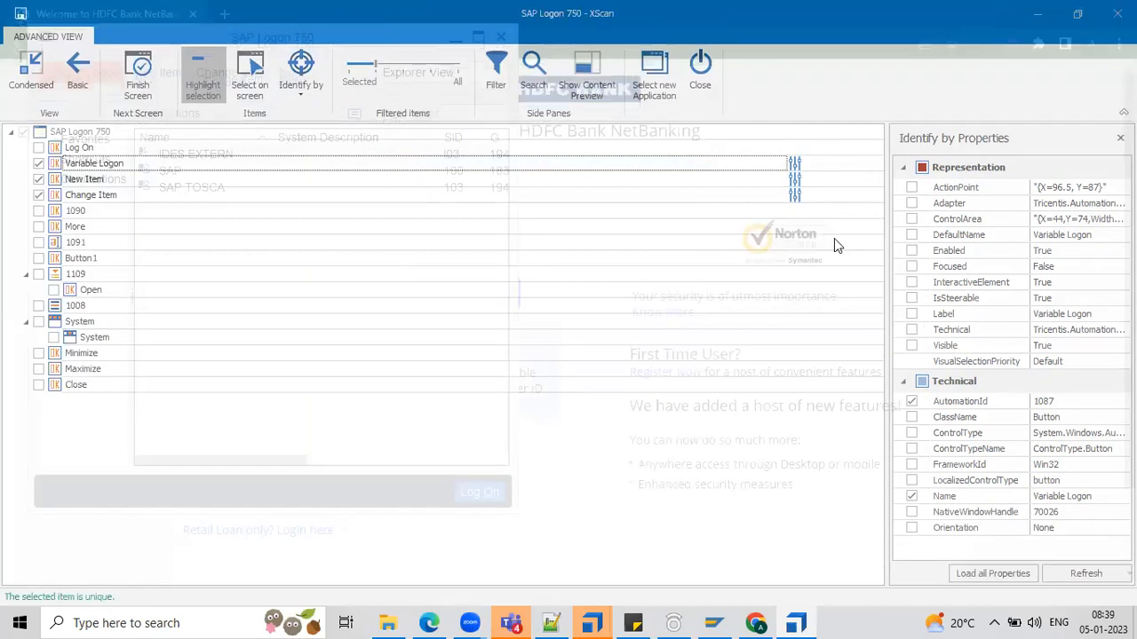
{"action": "double_click", "coordinate": [809, 13]}
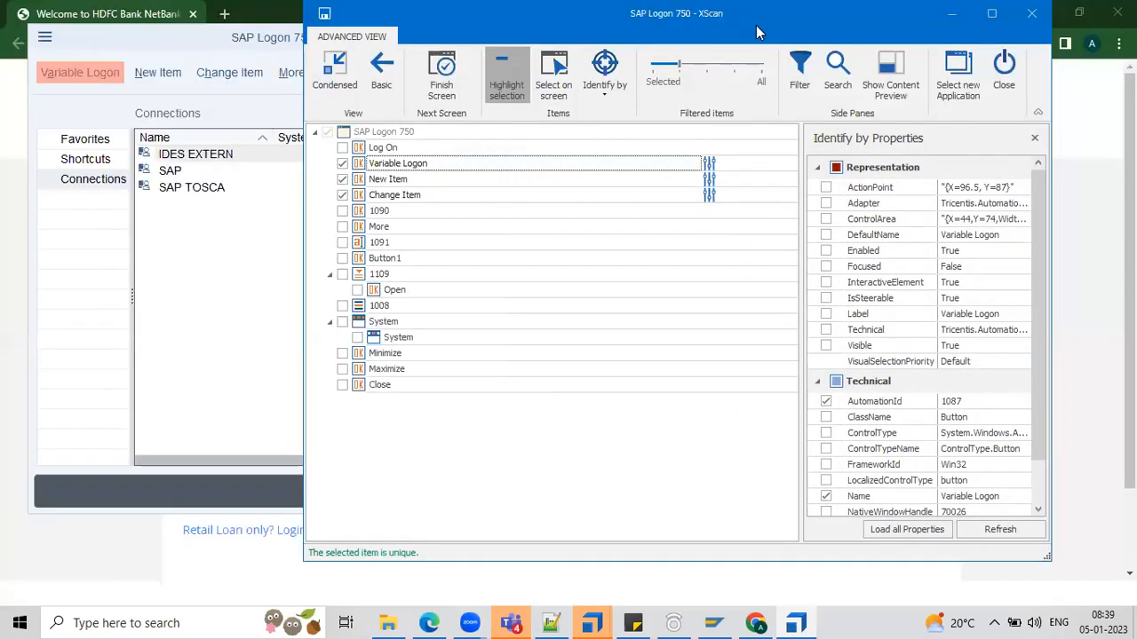
{"action": "left_click_drag", "start_coordinate": [755, 25], "coordinate": [682, 25]}
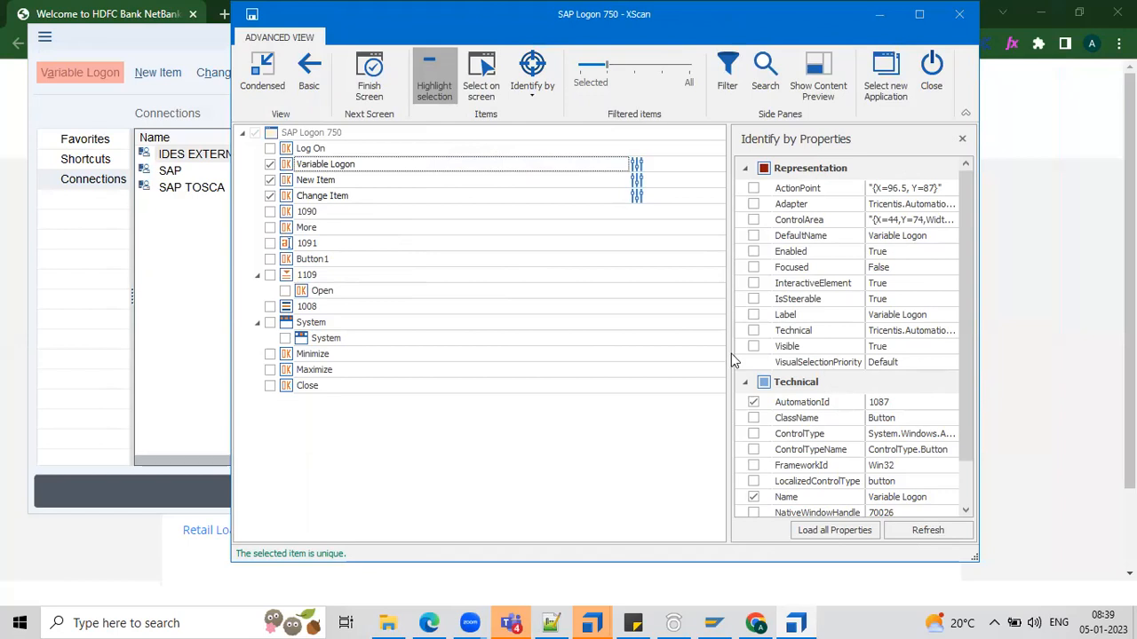
{"action": "left_click_drag", "start_coordinate": [729, 353], "coordinate": [705, 346]}
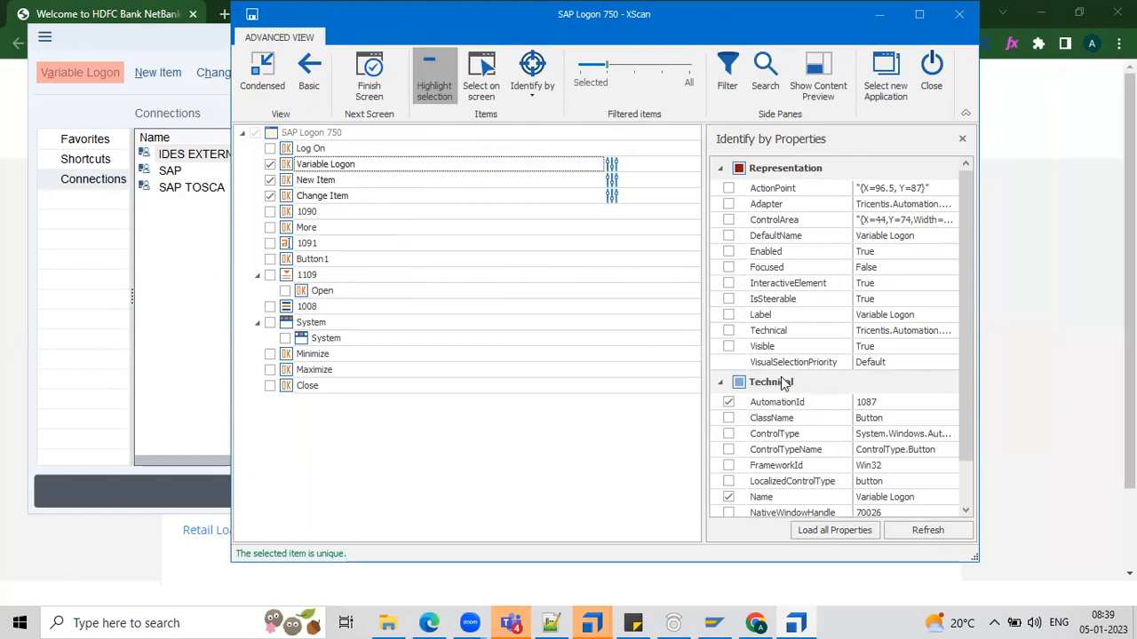
{"action": "scroll", "coordinate": [784, 382], "scroll_direction": "down", "scroll_amount": 1}
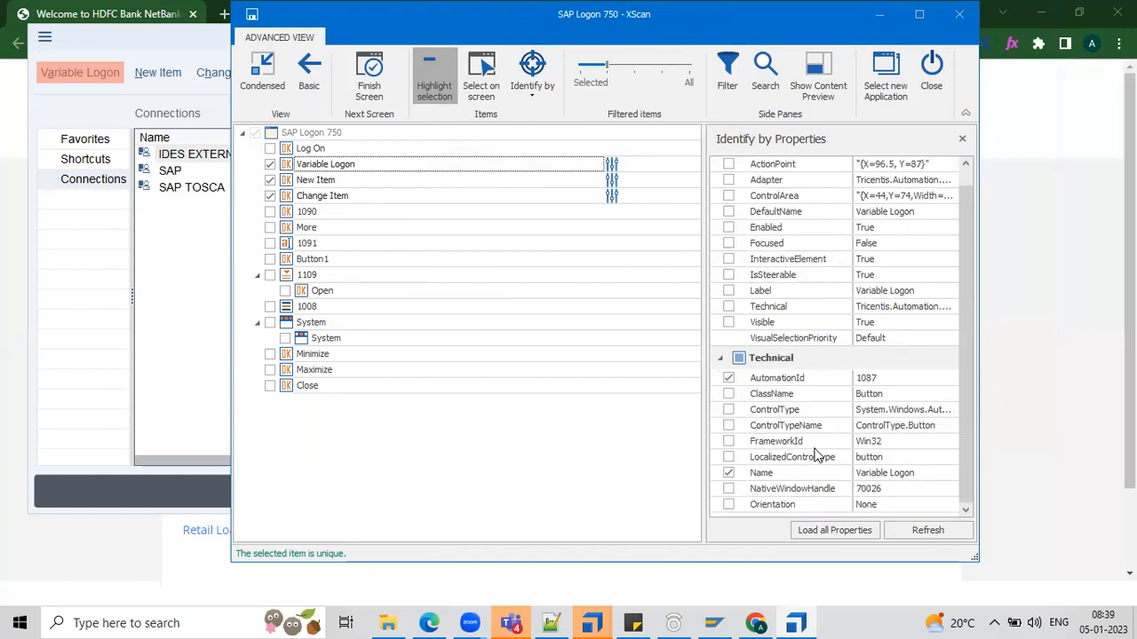
{"action": "scroll", "coordinate": [749, 275], "scroll_direction": "up", "scroll_amount": 1}
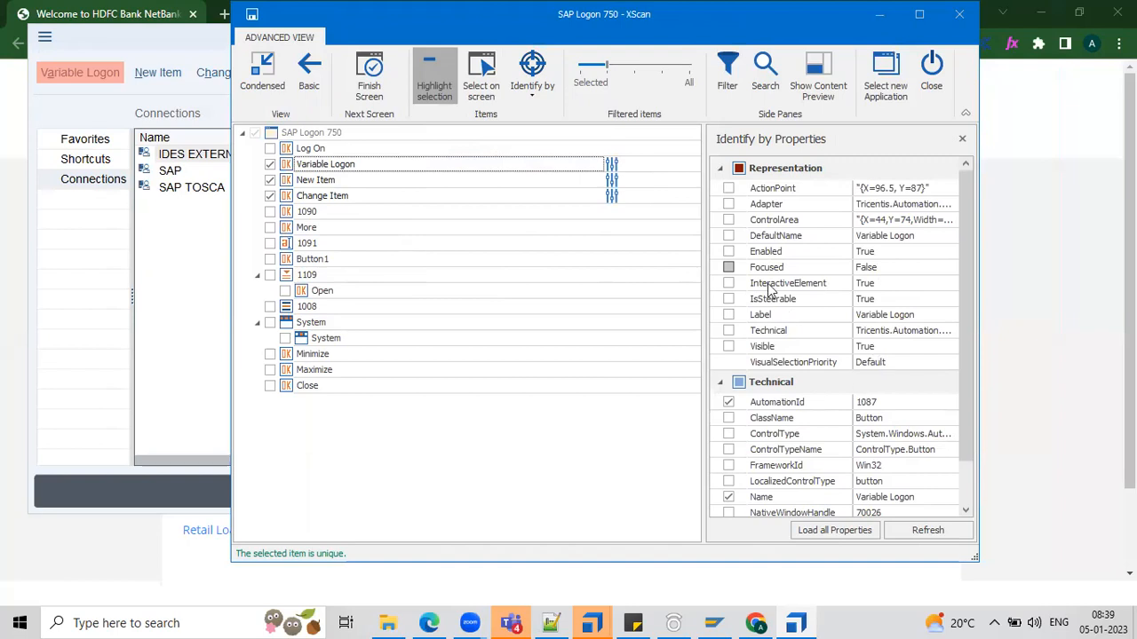
{"action": "left_click", "coordinate": [339, 182]}
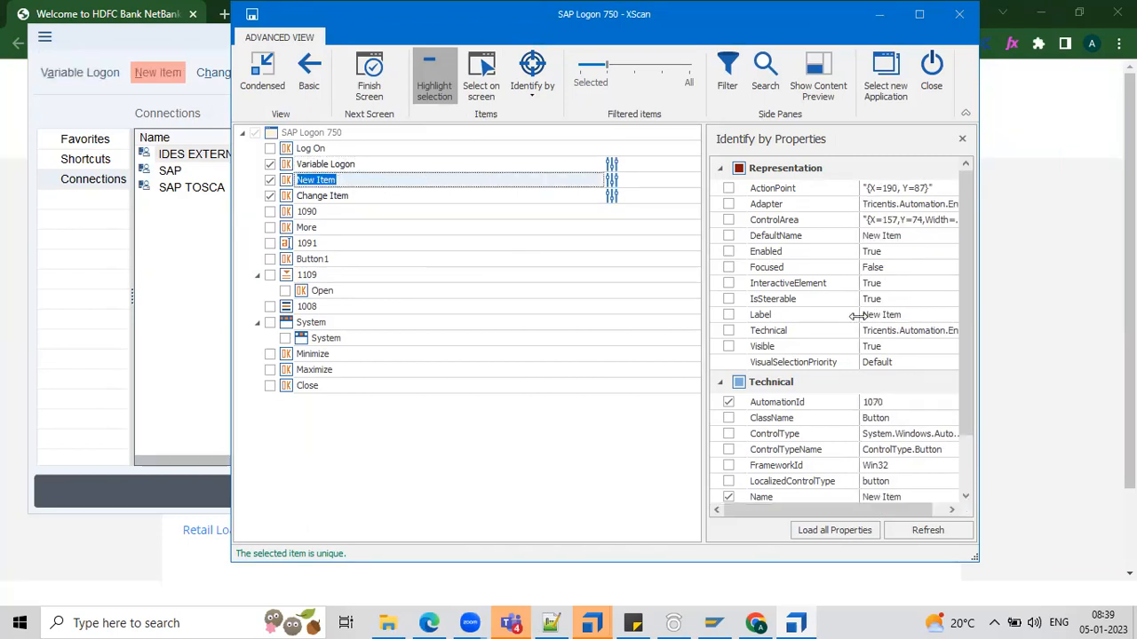
{"action": "scroll", "coordinate": [858, 346], "scroll_direction": "down", "scroll_amount": 1}
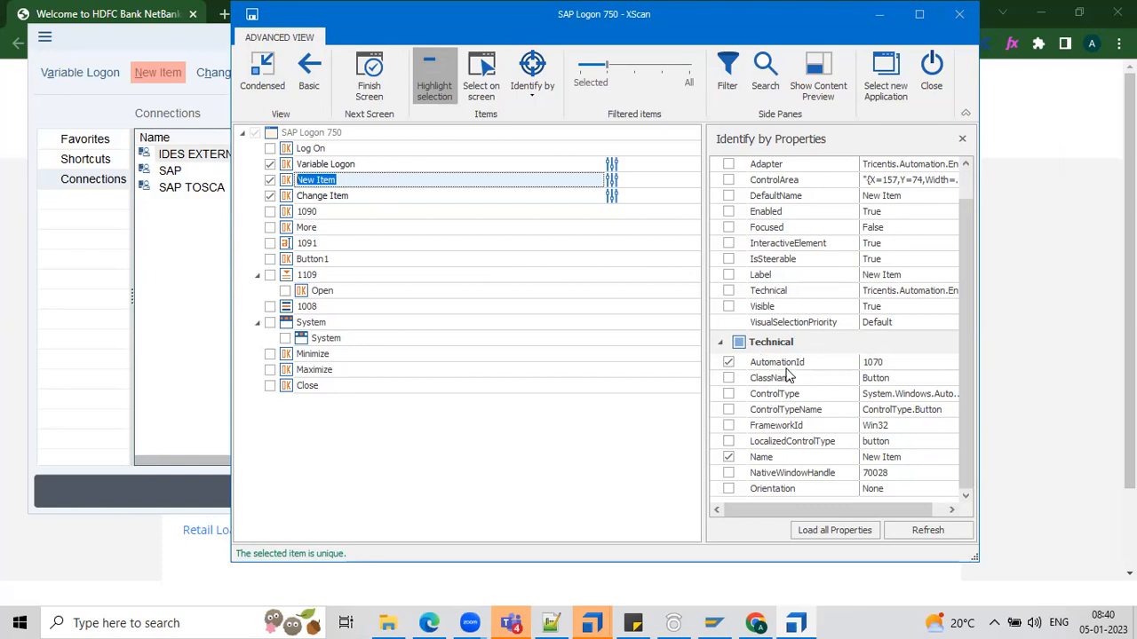
Save the chosen SAP Logon 750 controls as a module, close XScan and return to Tosca Commander
{"action": "left_click", "coordinate": [251, 15]}
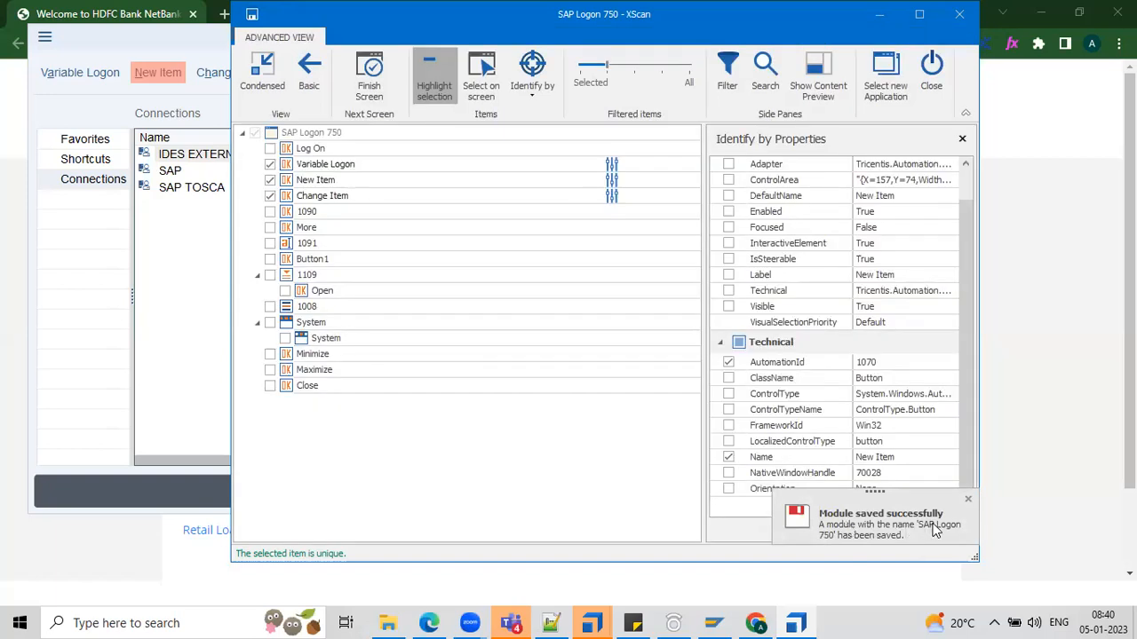
{"action": "left_click", "coordinate": [925, 72]}
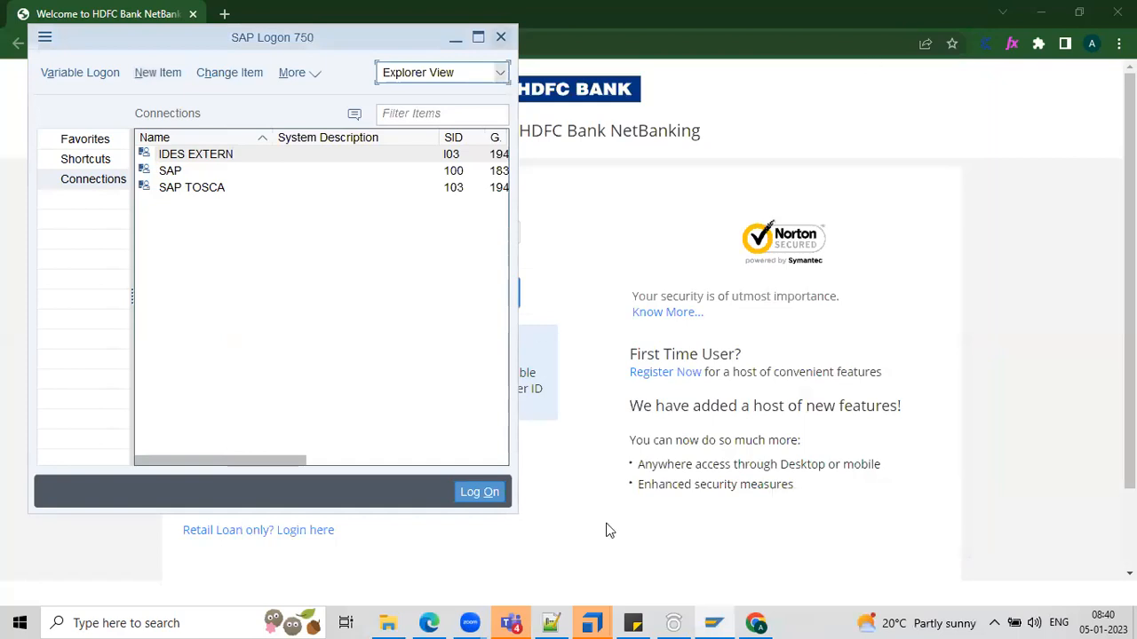
{"action": "left_click", "coordinate": [589, 623]}
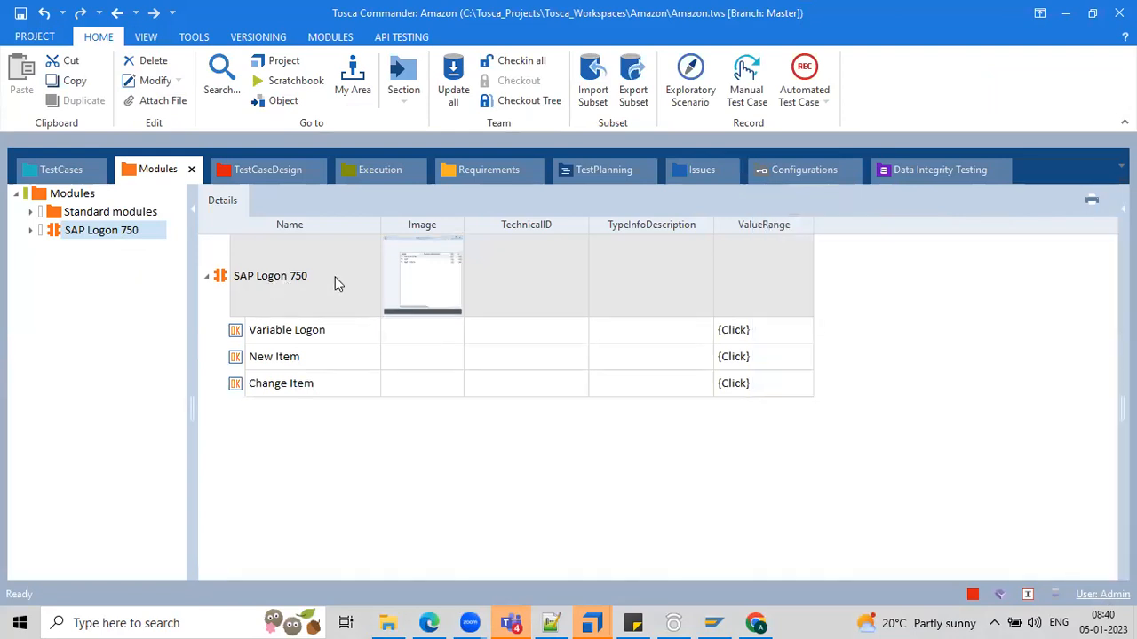
Compare the SAP Logon 750 module name with the title of the SAP application window
{"action": "double_click", "coordinate": [296, 276]}
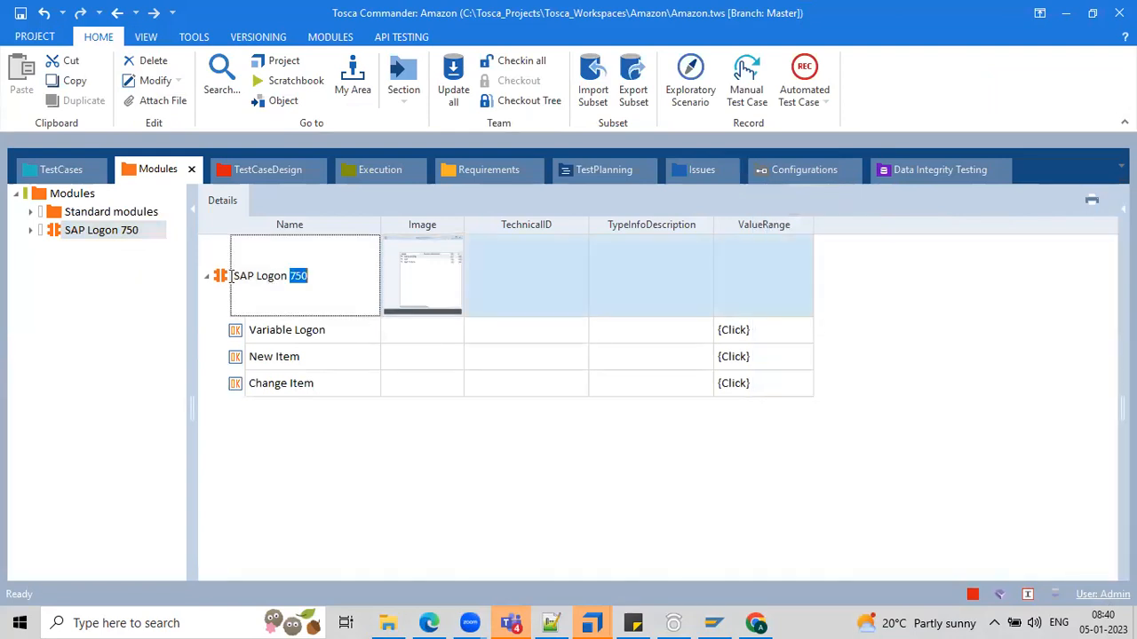
{"action": "left_click_drag", "start_coordinate": [232, 276], "coordinate": [229, 276]}
{"action": "left_click", "coordinate": [716, 621]}
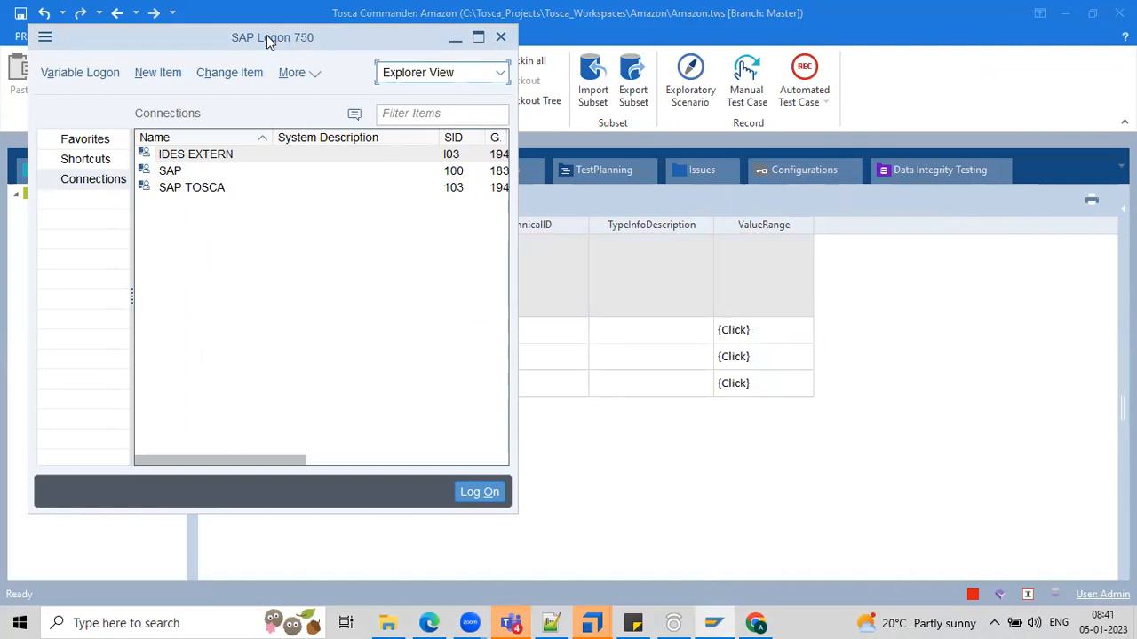
{"action": "double_click", "coordinate": [306, 278]}
{"action": "left_click_drag", "start_coordinate": [313, 282], "coordinate": [180, 256]}
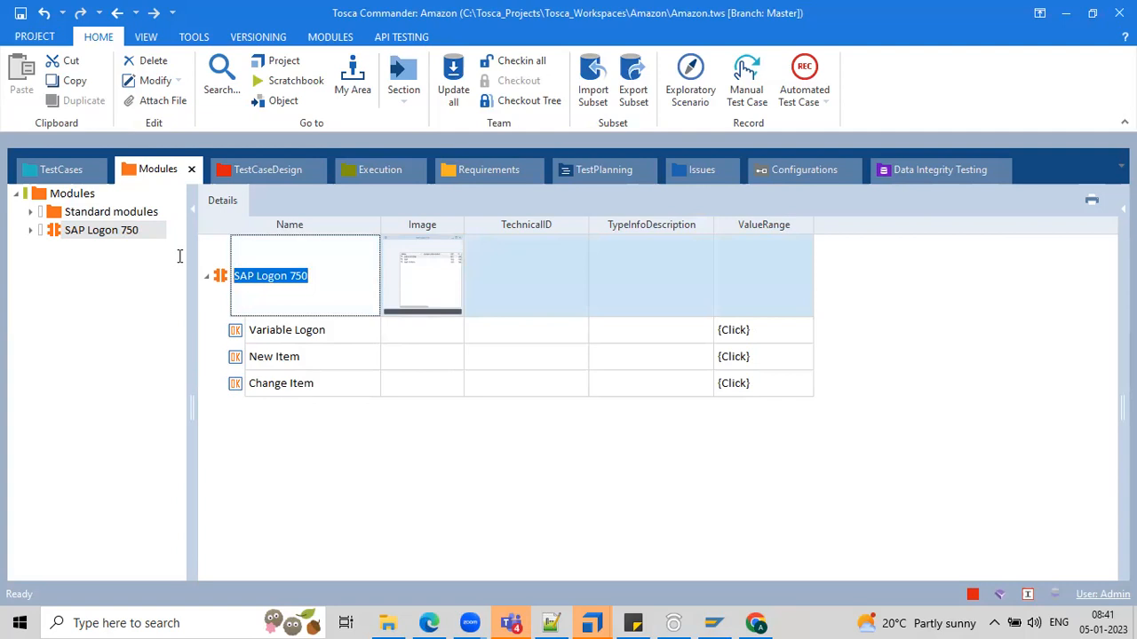
{"action": "double_click", "coordinate": [300, 279]}
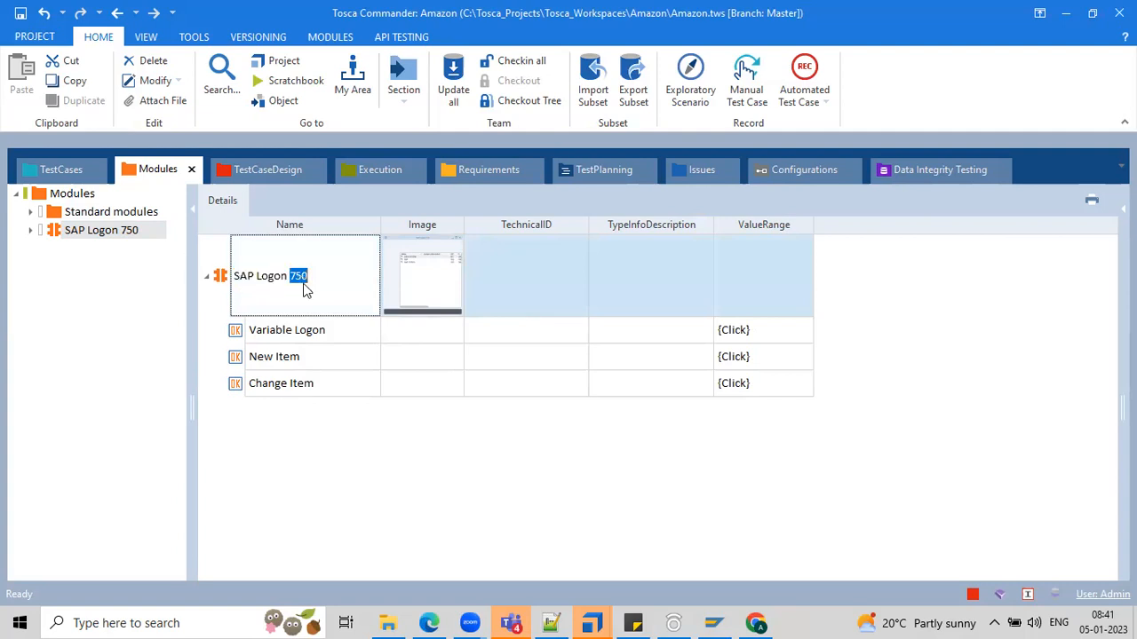
{"action": "left_click", "coordinate": [337, 276]}
{"action": "key", "text": "ctrl+a"}
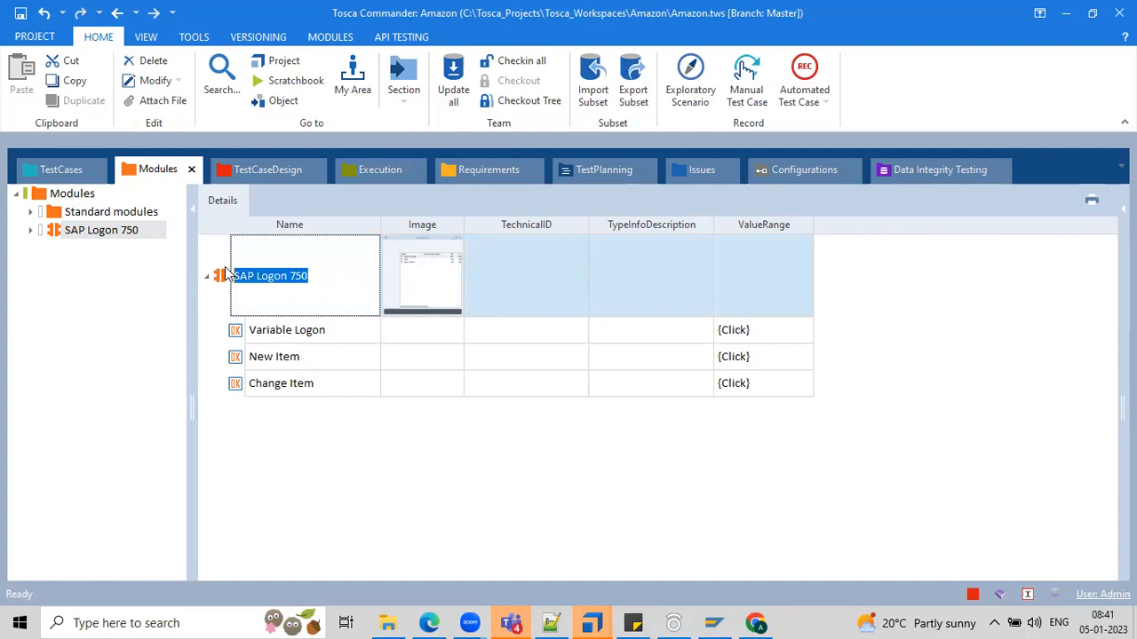
Examine the module's Variable Logon, New Item and Change Item attributes
{"action": "left_click", "coordinate": [286, 327]}
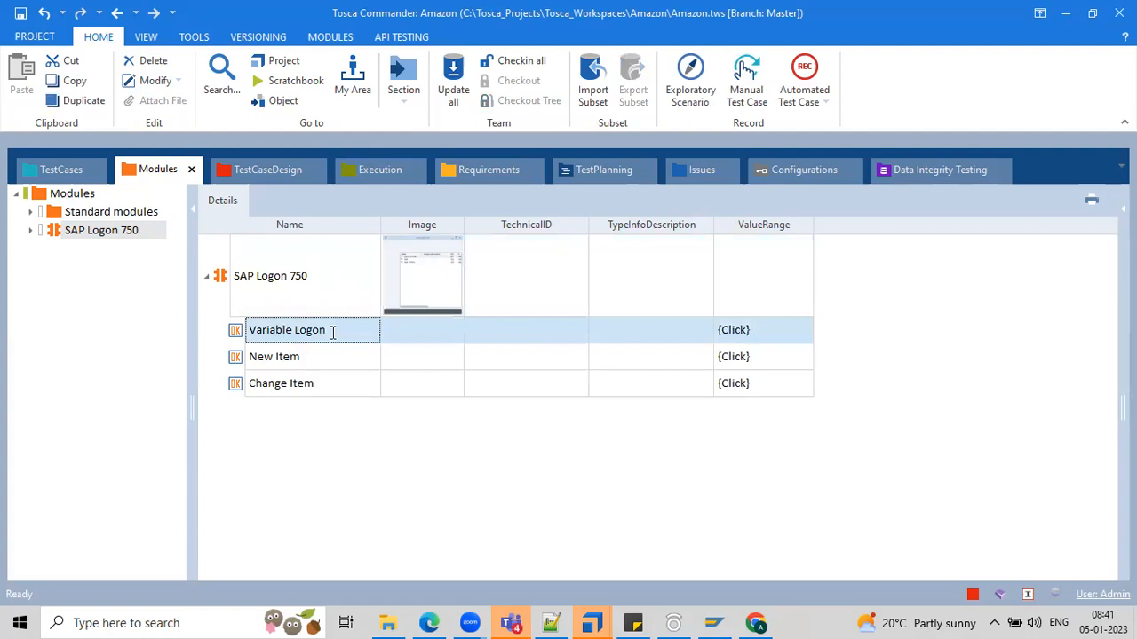
{"action": "left_click", "coordinate": [333, 330]}
{"action": "key", "text": "ctrl+a"}
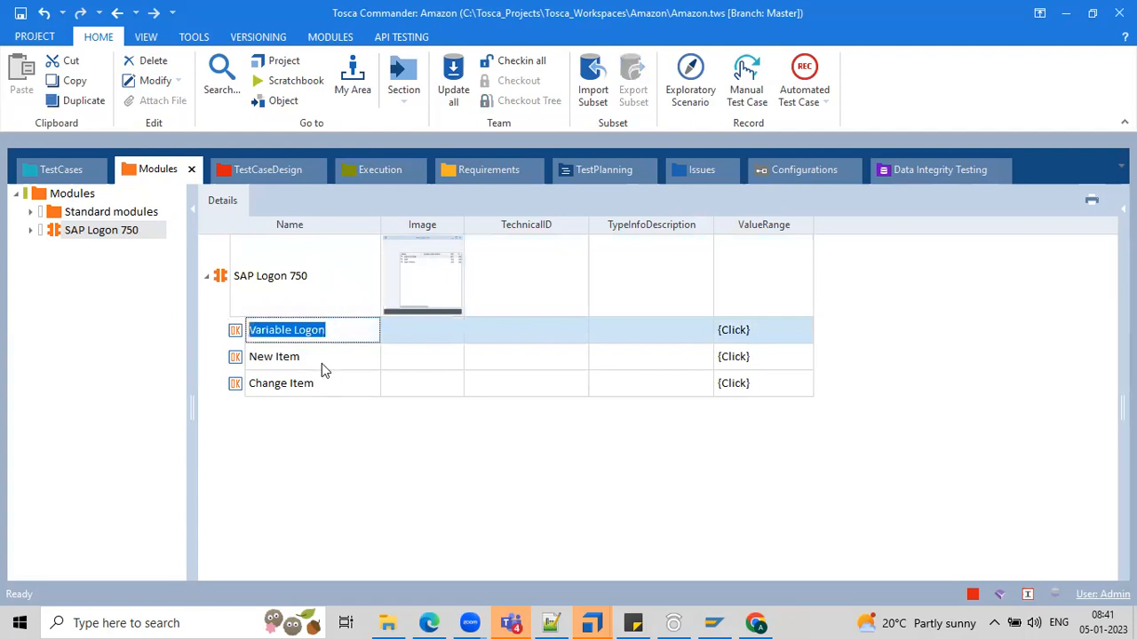
{"action": "left_click", "coordinate": [322, 363]}
{"action": "key", "text": "F2"}
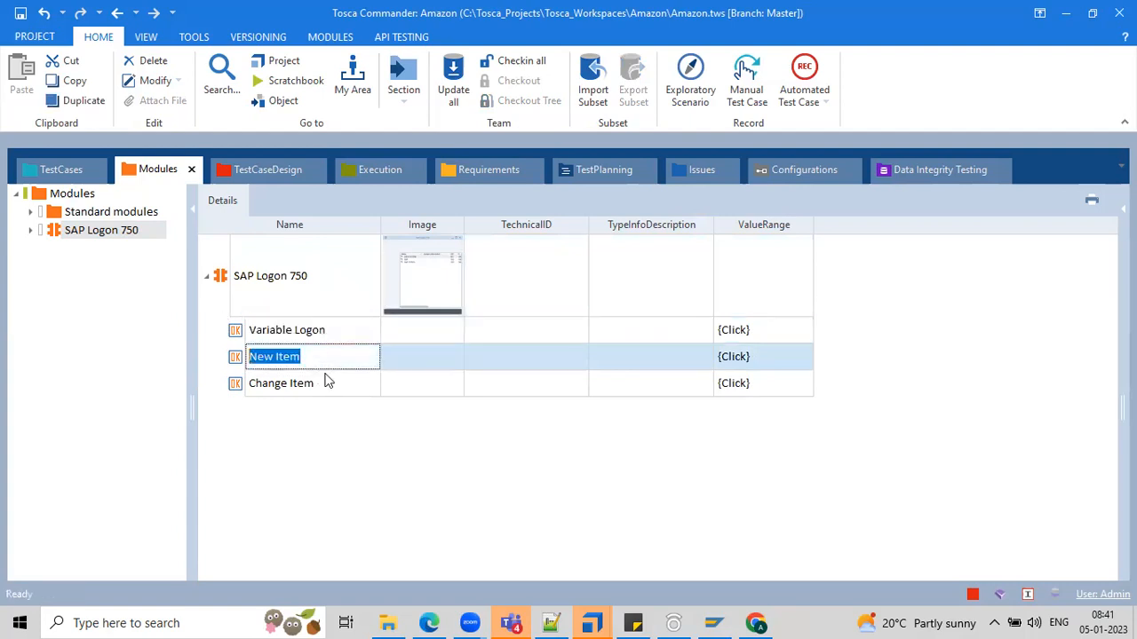
{"action": "left_click", "coordinate": [327, 380]}
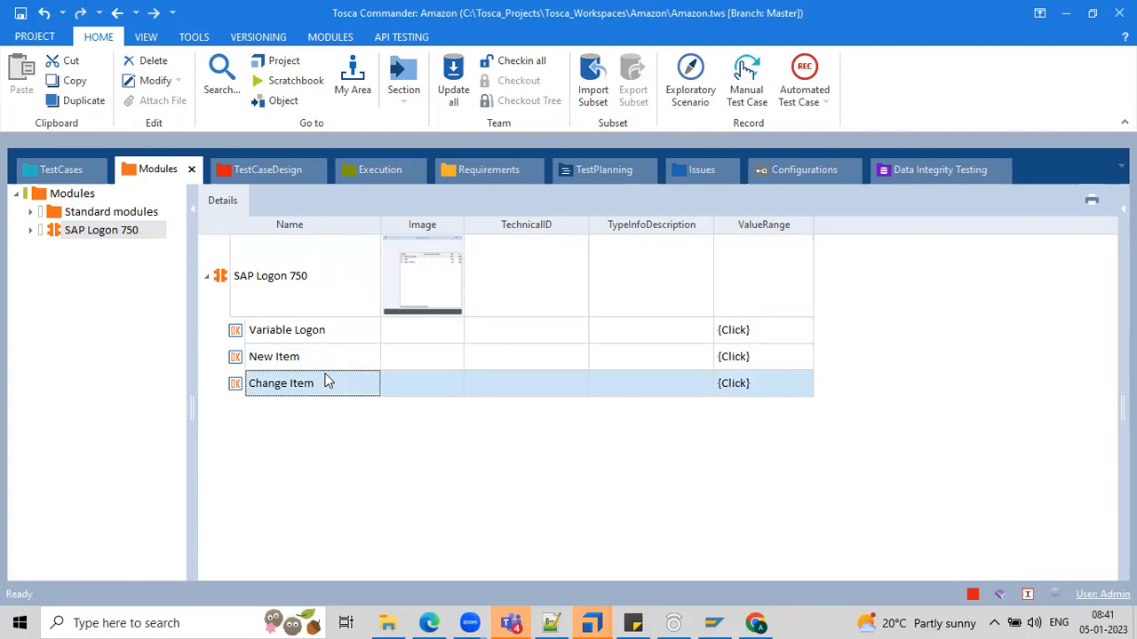
Create a test case in the TestCases folder from the SAP Logon 750 module and open its details
{"action": "left_click", "coordinate": [227, 270]}
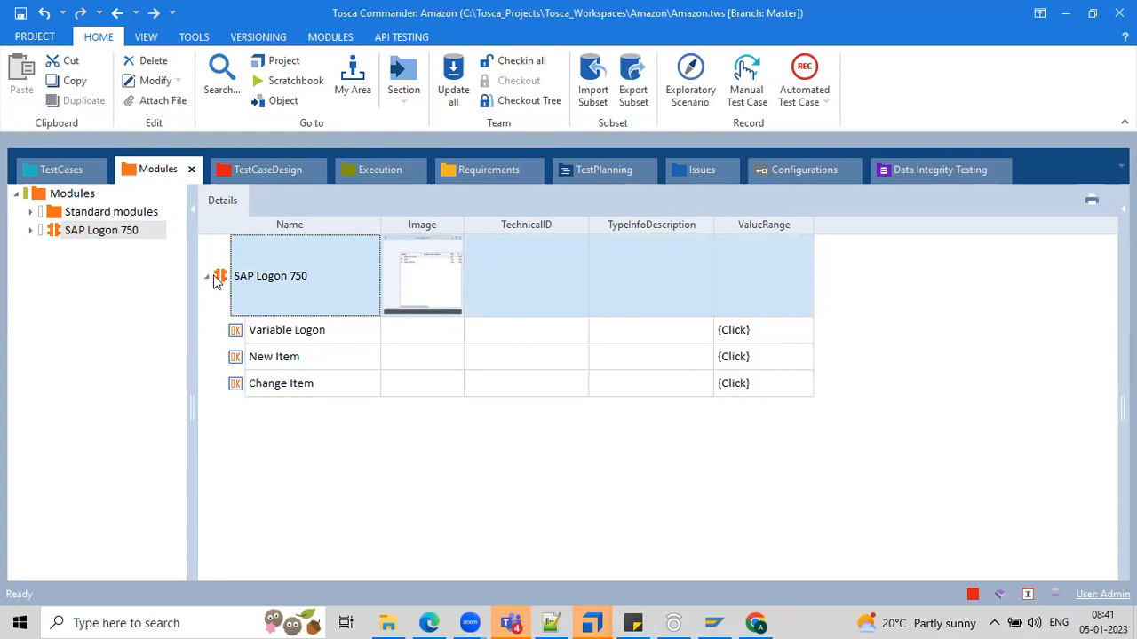
{"action": "left_click", "coordinate": [212, 276]}
{"action": "left_click_drag", "start_coordinate": [216, 277], "coordinate": [267, 246]}
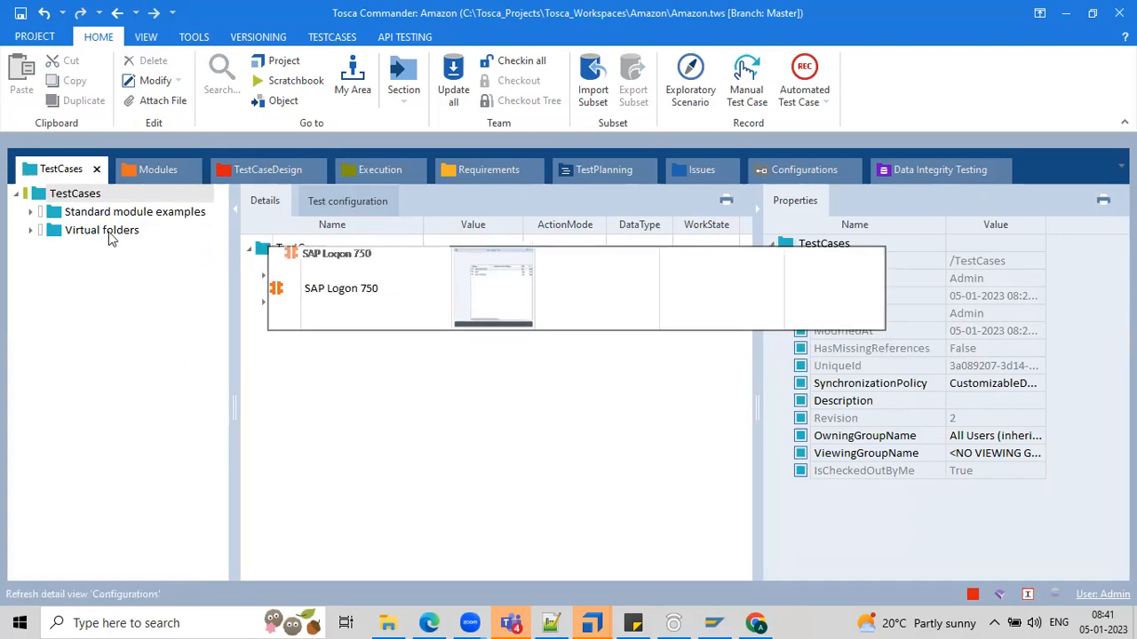
{"action": "left_click", "coordinate": [343, 332]}
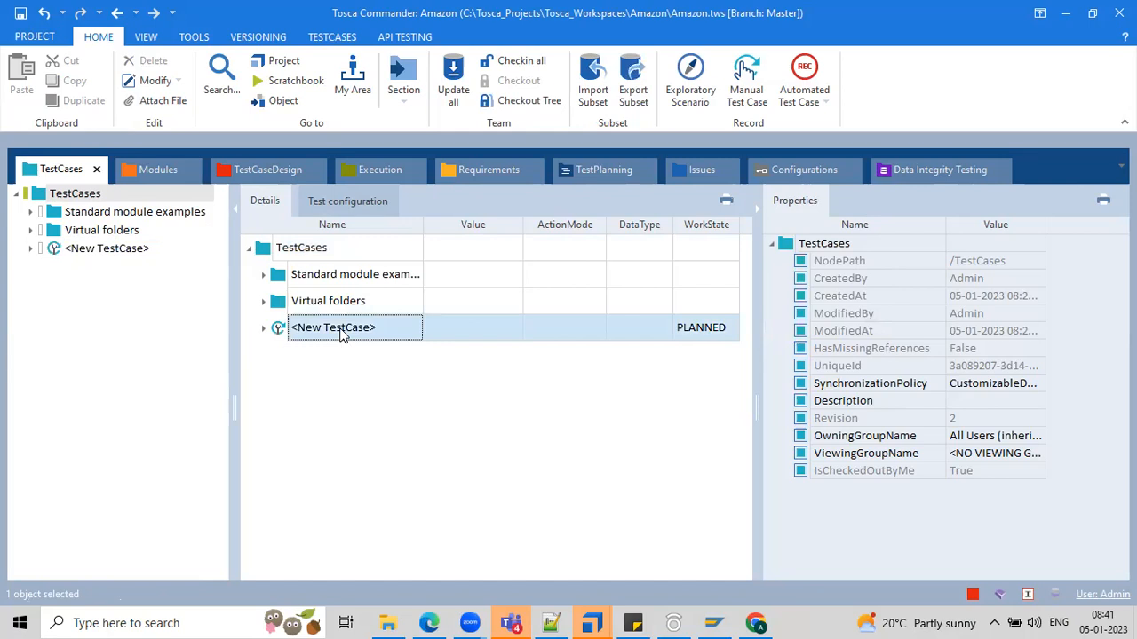
{"action": "left_click", "coordinate": [114, 249]}
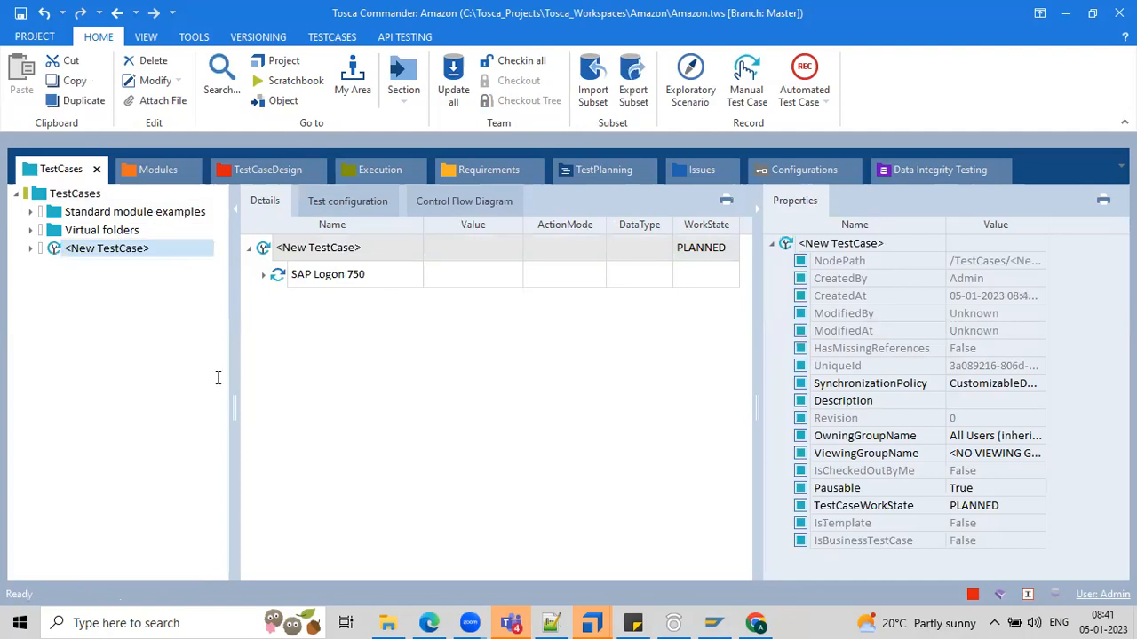
Switch to Notepad++ and add an indented "Test step" under "Test Case", with "test step value" nested beneath it
{"action": "key", "text": "alt+Tab"}
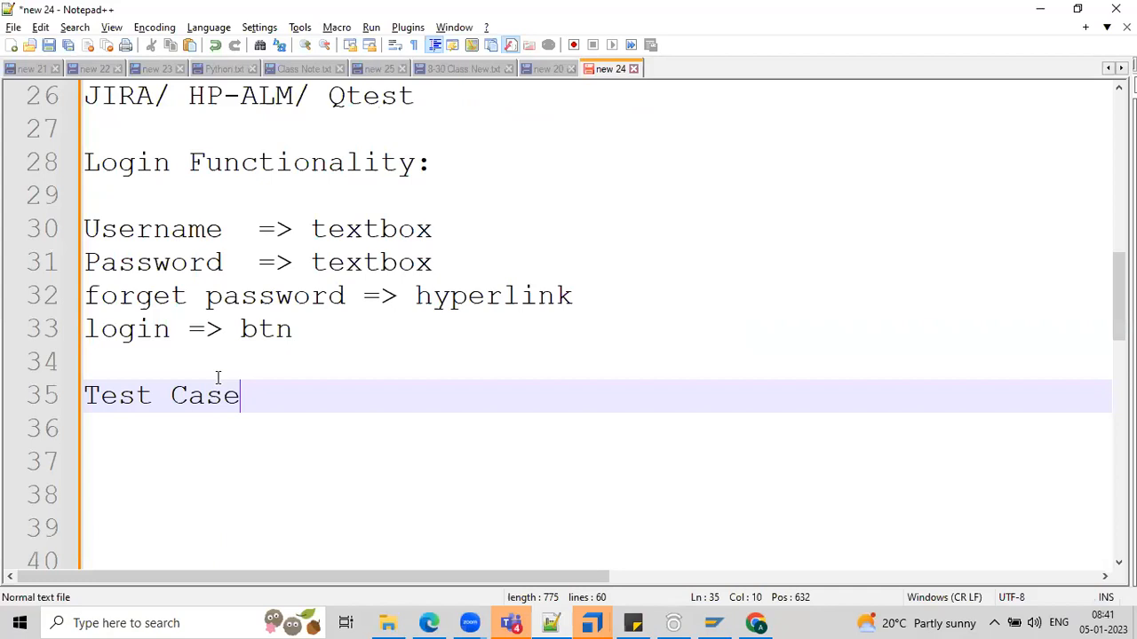
{"action": "key", "text": "Return"}
{"action": "key", "text": "Tab"}
{"action": "type", "text": "Test "}
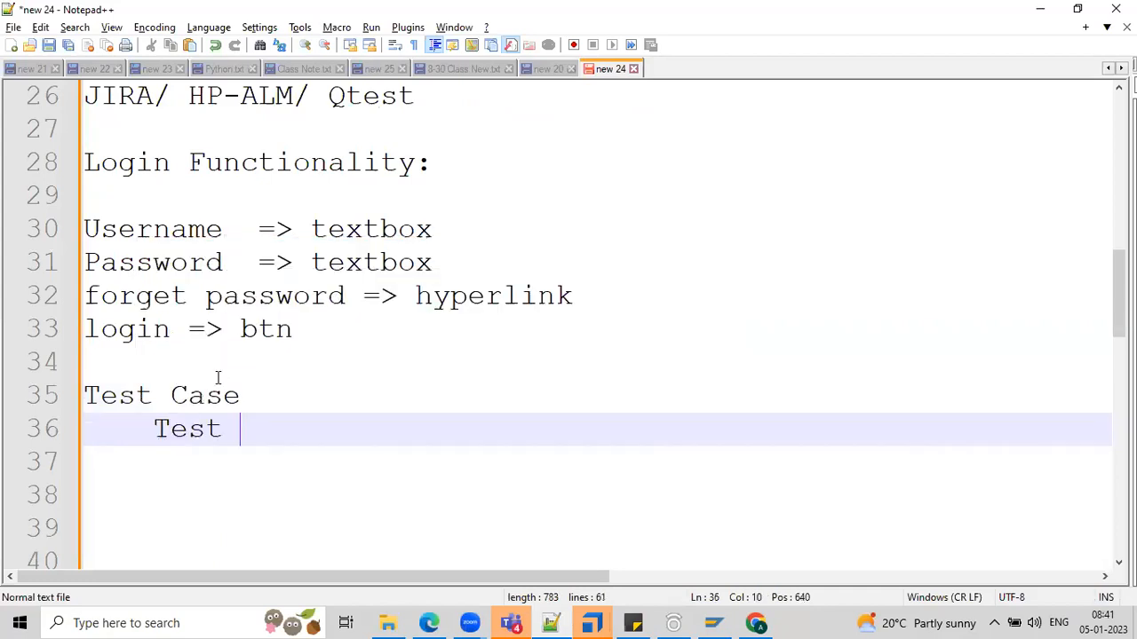
{"action": "type", "text": "step"}
{"action": "key", "text": "Return"}
{"action": "key", "text": "Tab"}
{"action": "type", "text": "te"}
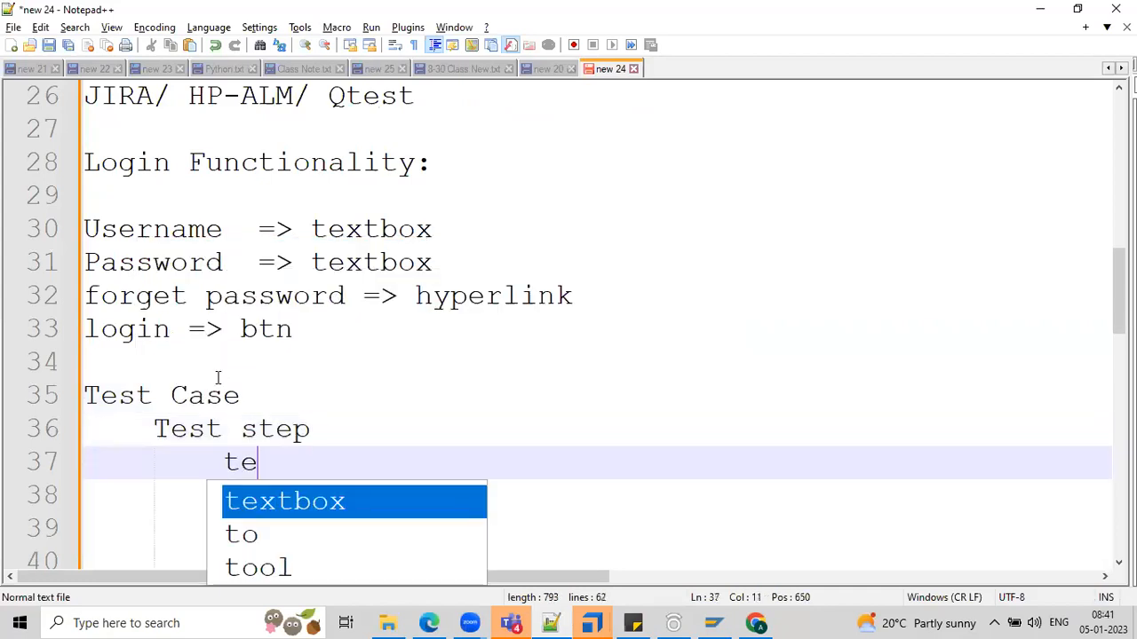
{"action": "type", "text": "st step value"}
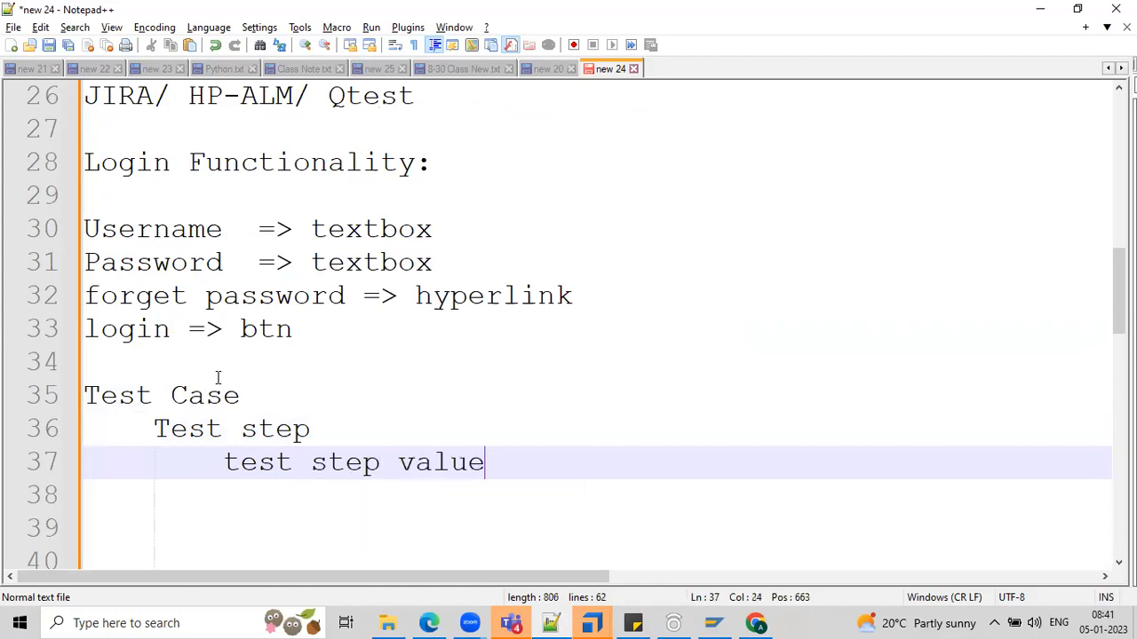
{"action": "key", "text": "Return"}
{"action": "scroll", "coordinate": [217, 378], "scroll_direction": "down", "scroll_amount": 2}
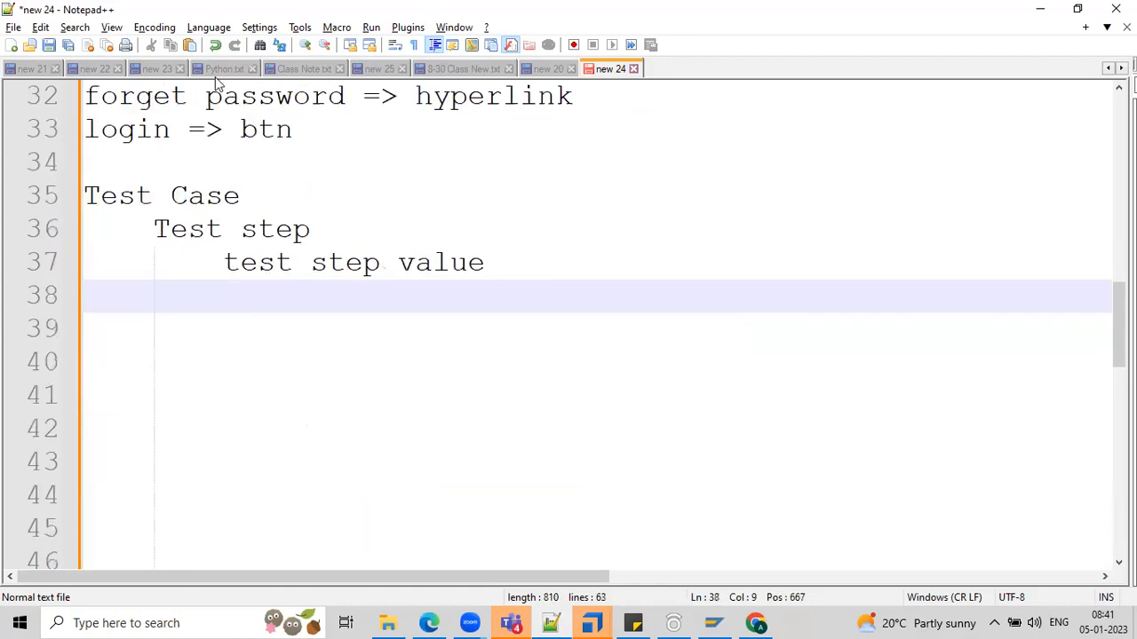
{"action": "scroll", "coordinate": [281, 153], "scroll_direction": "down", "scroll_amount": 1}
Copy the "Test step" and "test step value" lines and paste them three more times below the originals
{"action": "left_click", "coordinate": [280, 162]}
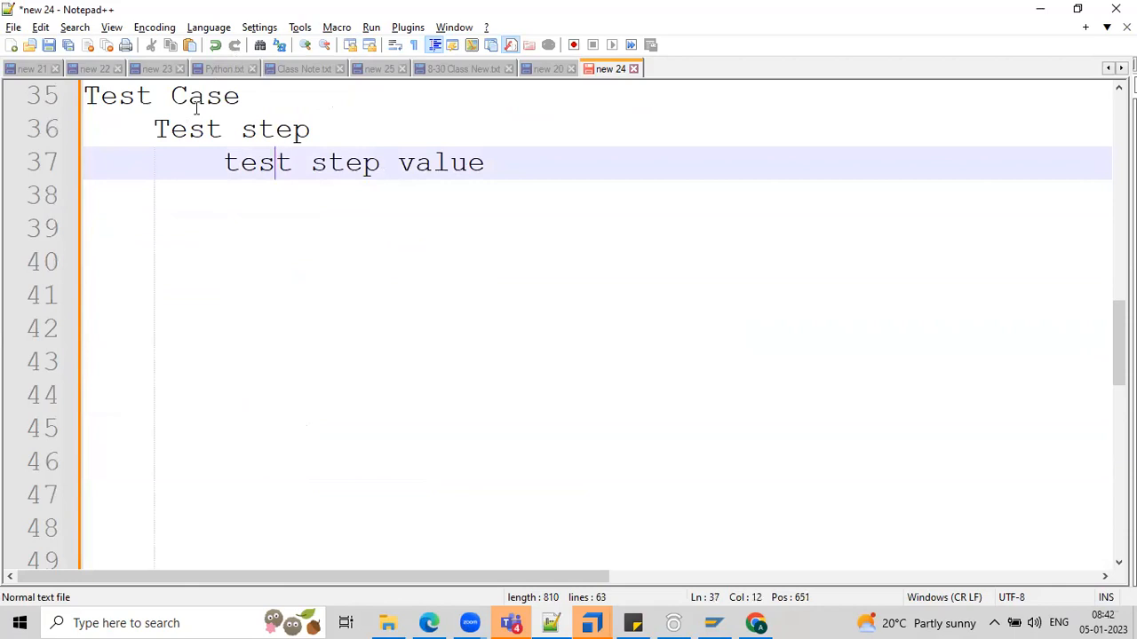
{"action": "left_click_drag", "start_coordinate": [154, 128], "coordinate": [616, 122]}
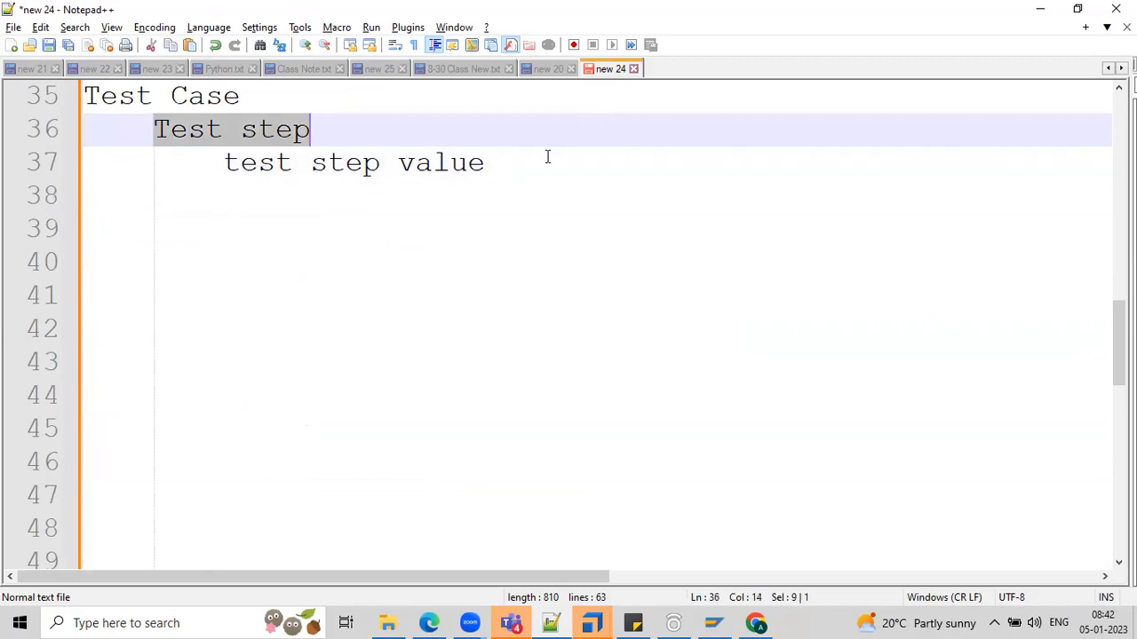
{"action": "left_click", "coordinate": [546, 157], "text": "shift"}
{"action": "key", "text": "ctrl+c"}
{"action": "left_click", "coordinate": [526, 171]}
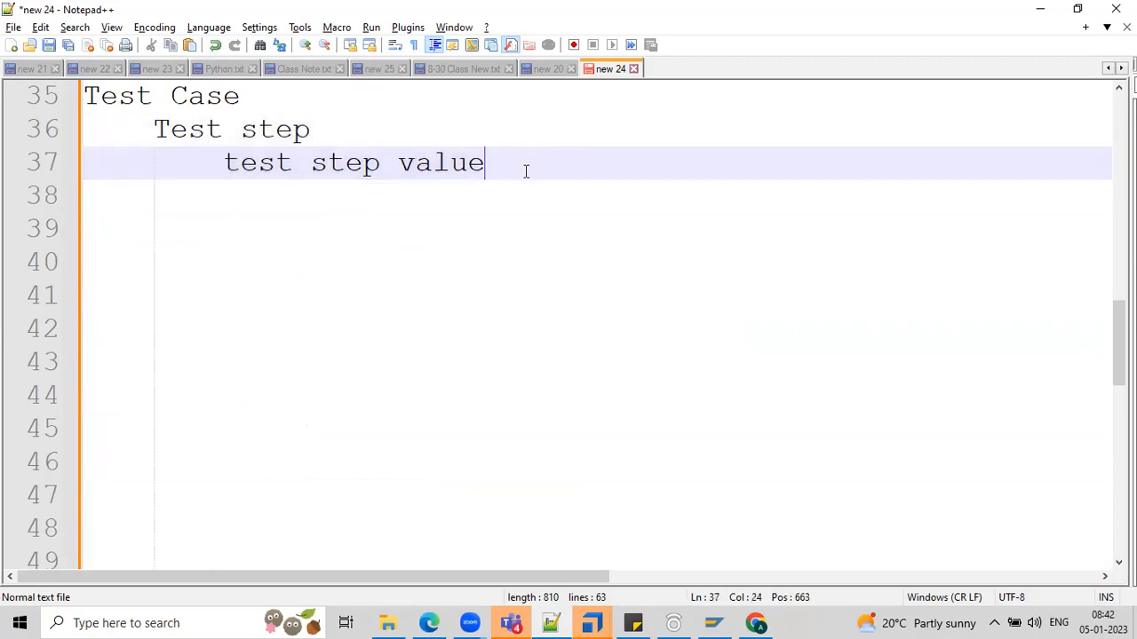
{"action": "key", "text": "Return"}
{"action": "key", "text": "ctrl+v"}
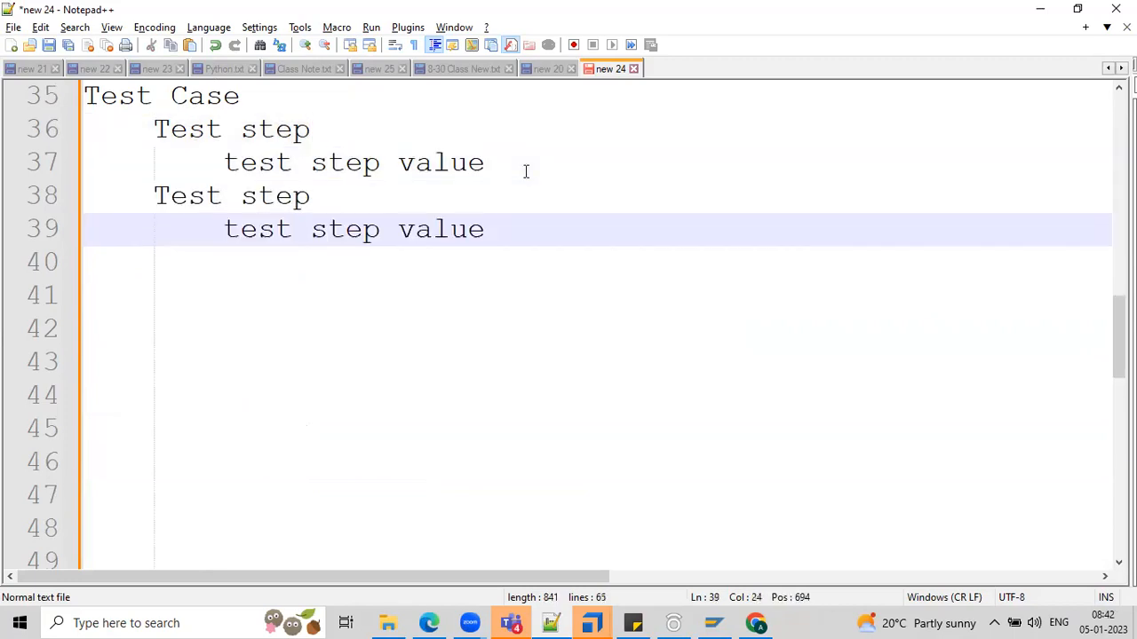
{"action": "key", "text": "Return"}
{"action": "key", "text": "ctrl+v"}
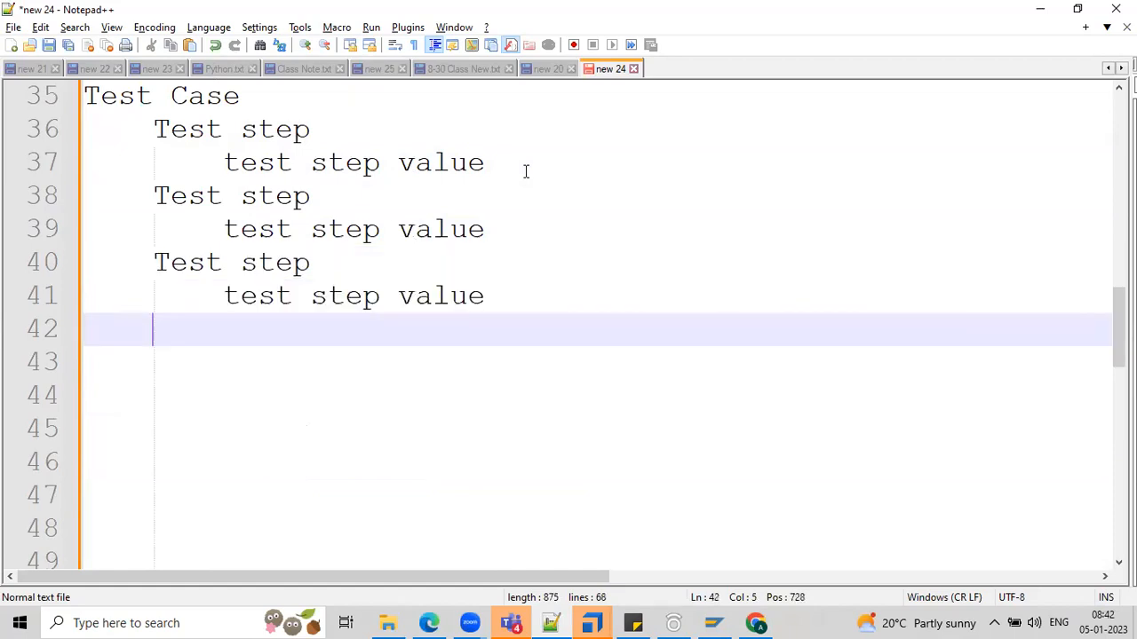
{"action": "key", "text": "ctrl+v"}
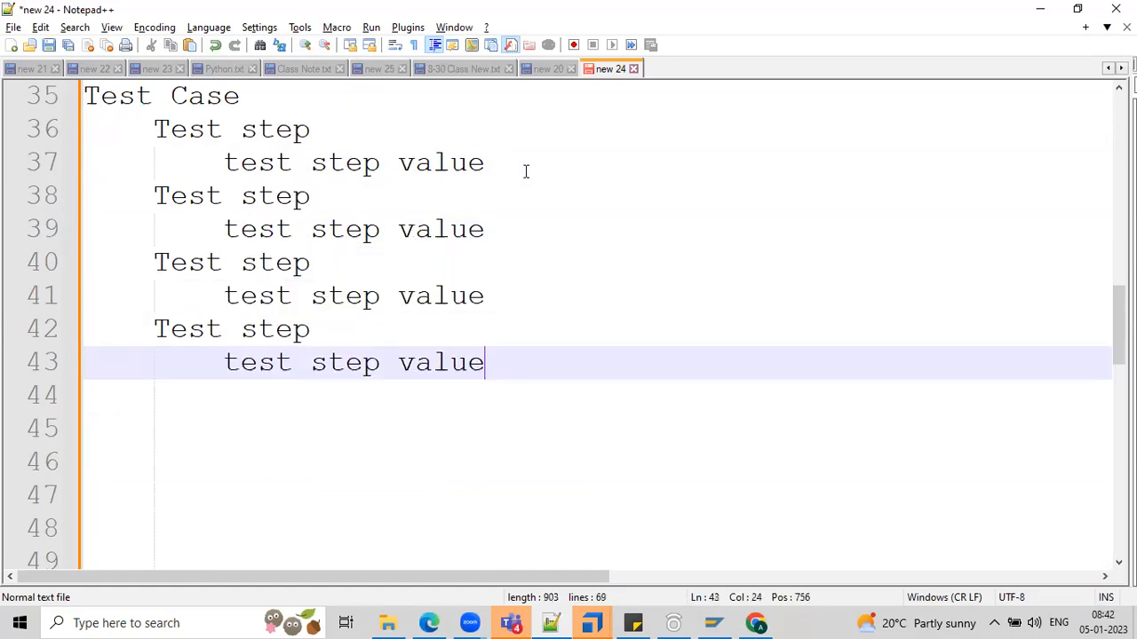
{"action": "left_click", "coordinate": [257, 102]}
{"action": "key", "text": "shift+Right"}
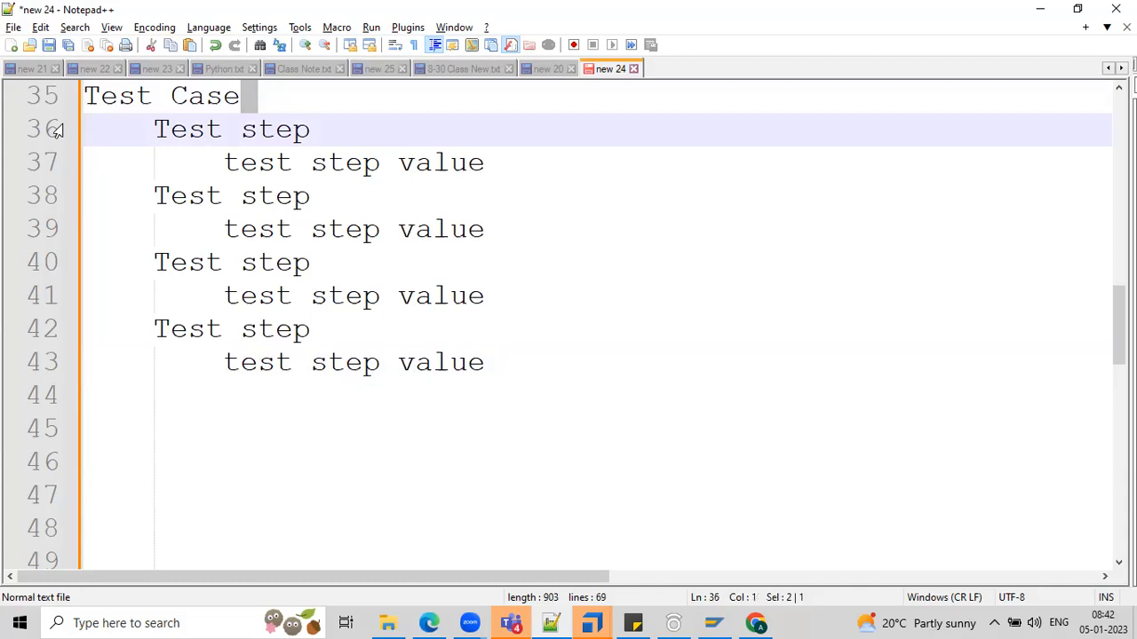
Switch back to Tosca Commander and rename the new test case as SAP Logon
{"action": "key", "text": "alt+Tab"}
{"action": "left_click", "coordinate": [267, 260]}
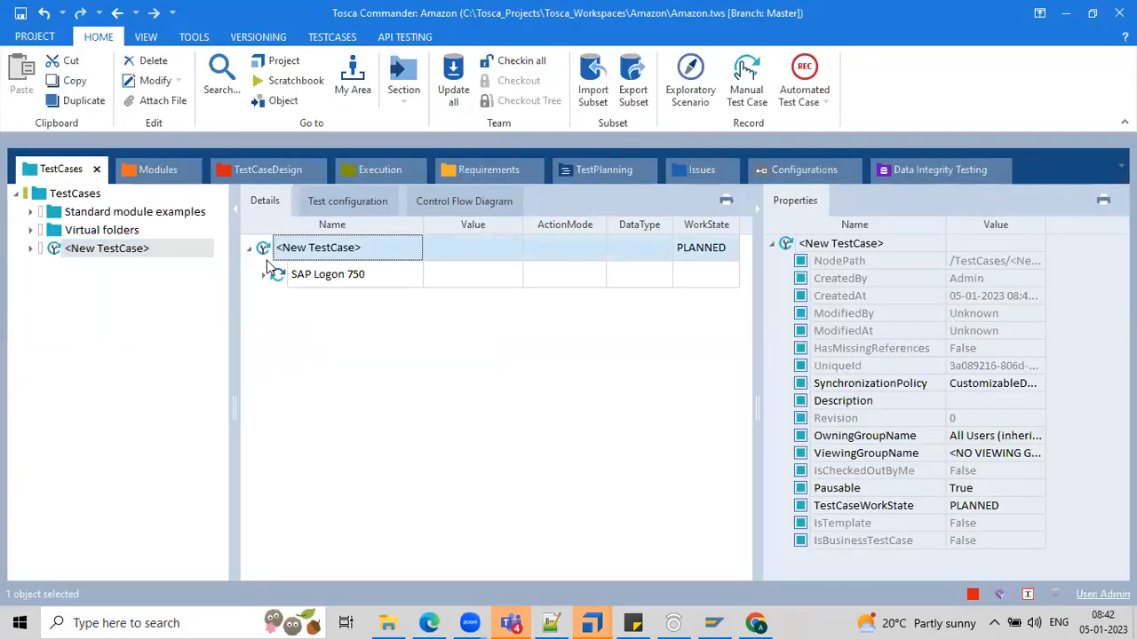
{"action": "left_click", "coordinate": [317, 249]}
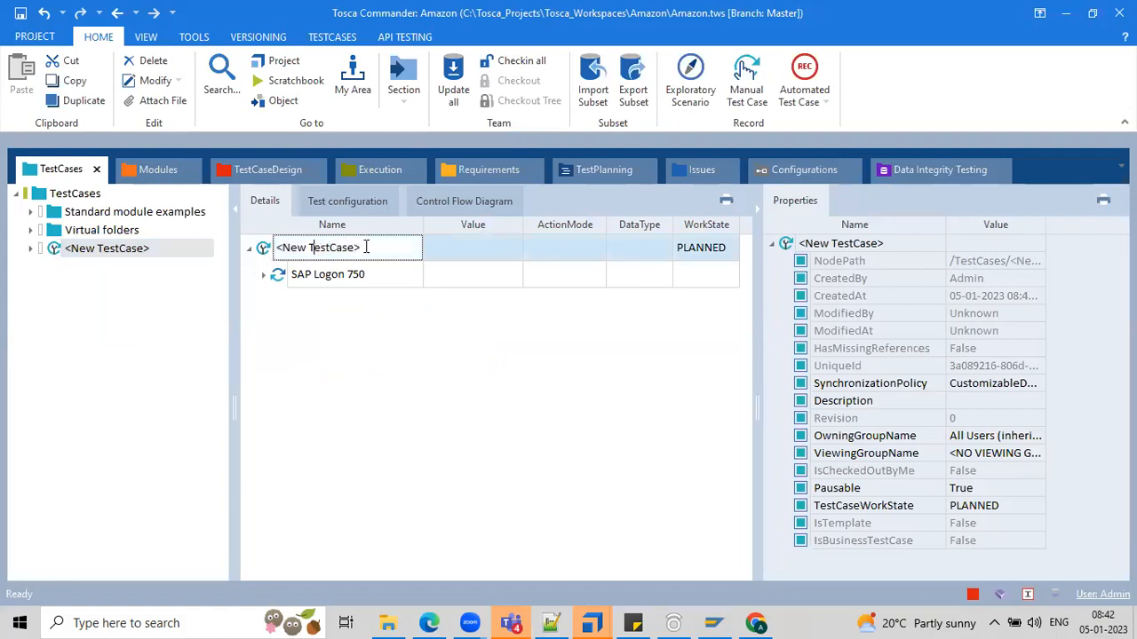
{"action": "key", "text": "ctrl+a"}
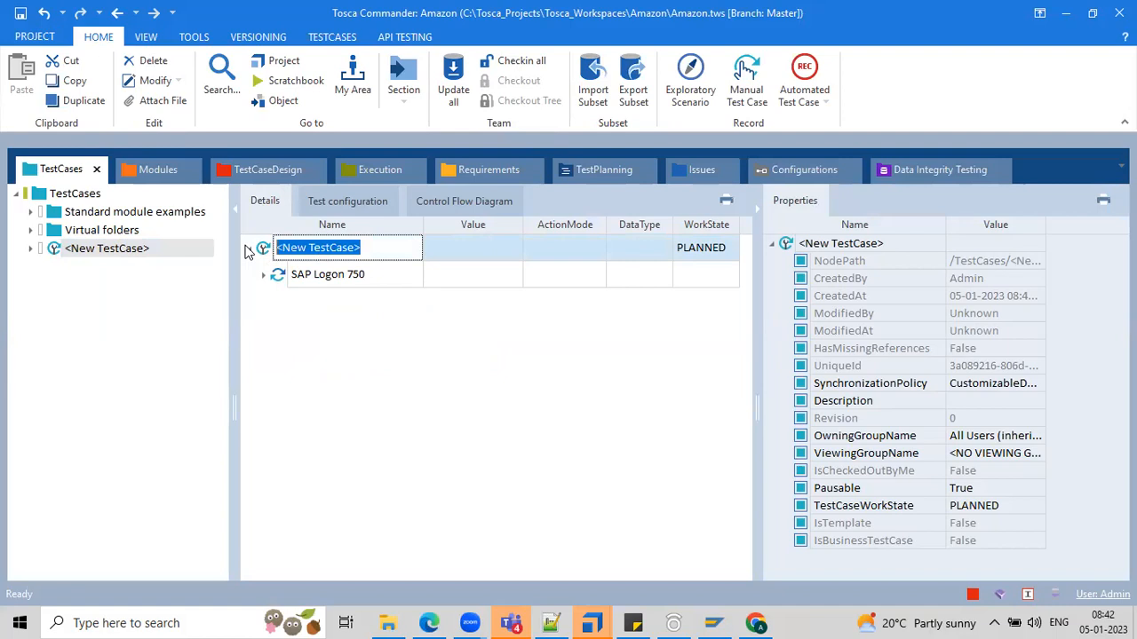
{"action": "key", "text": "BackSpace"}
{"action": "type", "text": "SAP Login"}
{"action": "key", "text": "BackSpace"}
{"action": "key", "text": "BackSpace"}
{"action": "type", "text": "on"}
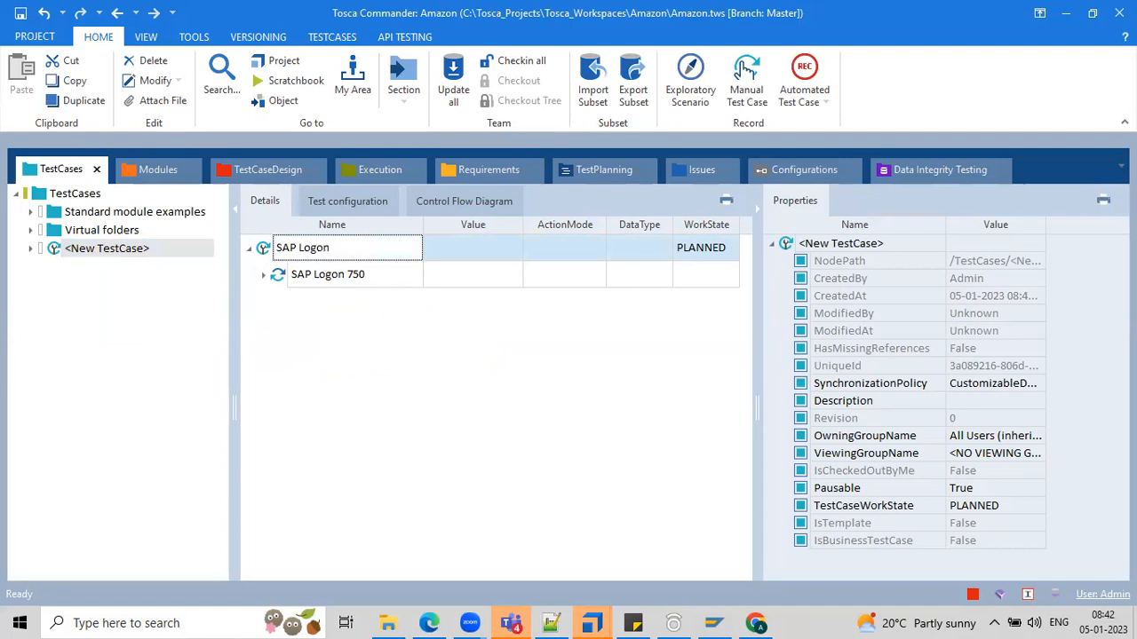
{"action": "key", "text": "BackSpace"}
{"action": "key", "text": "Return"}
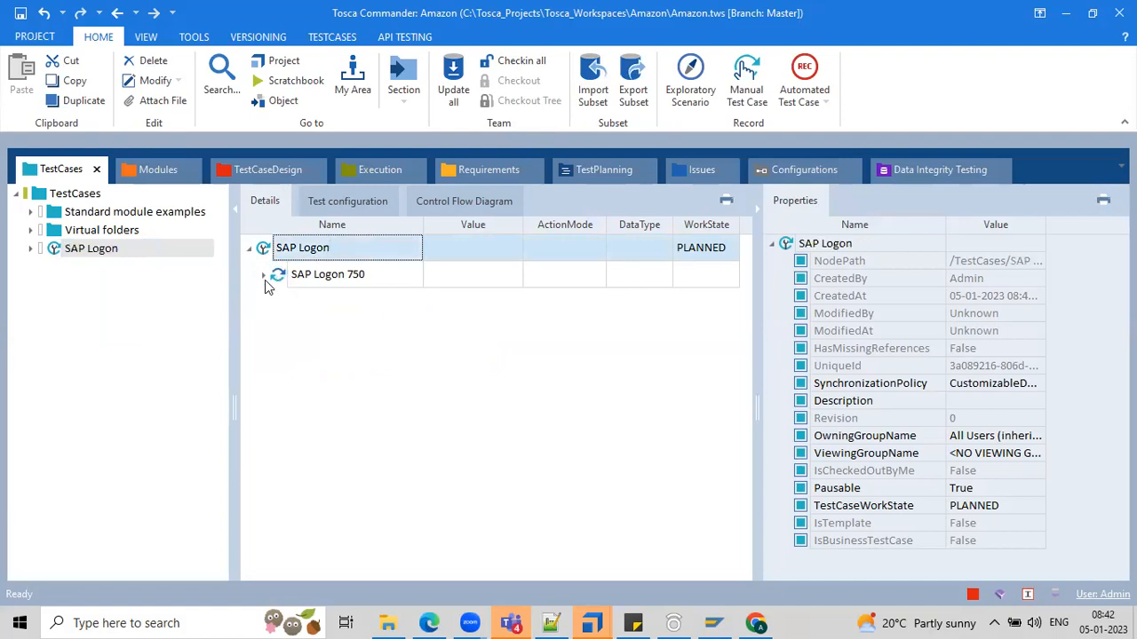
Expand the SAP Logon 750 test step to list its values and collapse the properties pane
{"action": "left_click", "coordinate": [264, 277]}
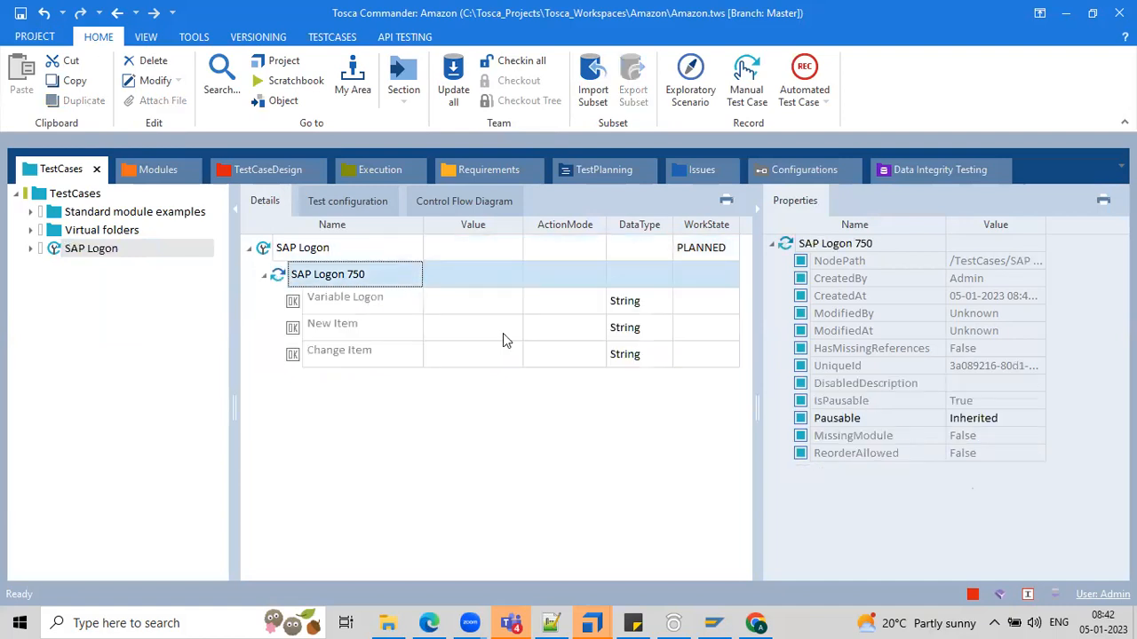
{"action": "left_click", "coordinate": [515, 304]}
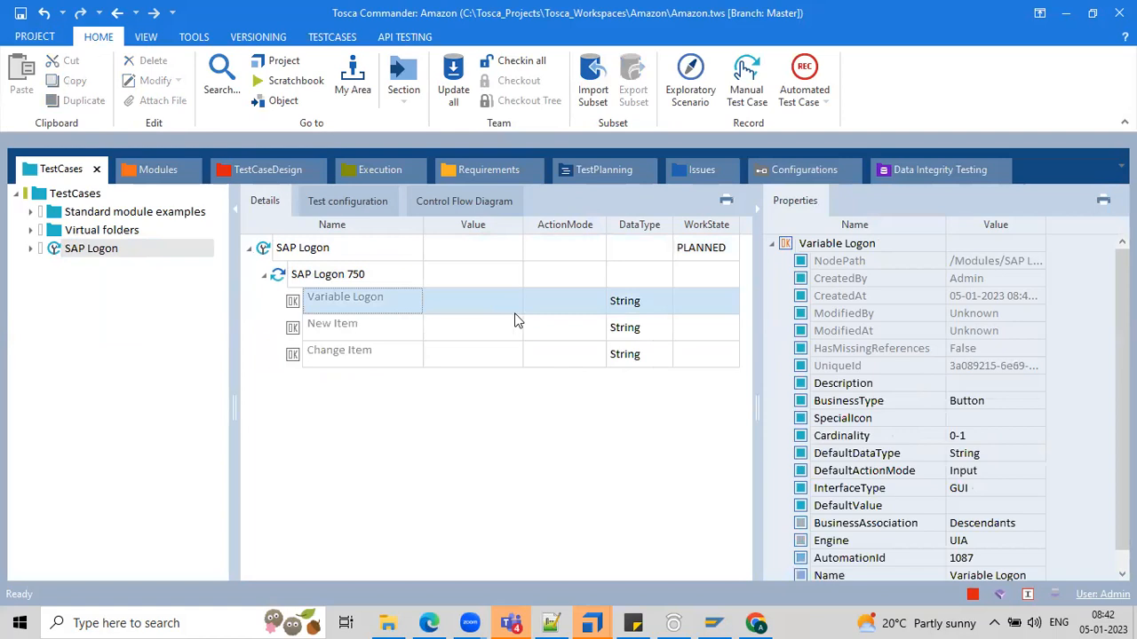
{"action": "left_click", "coordinate": [468, 299]}
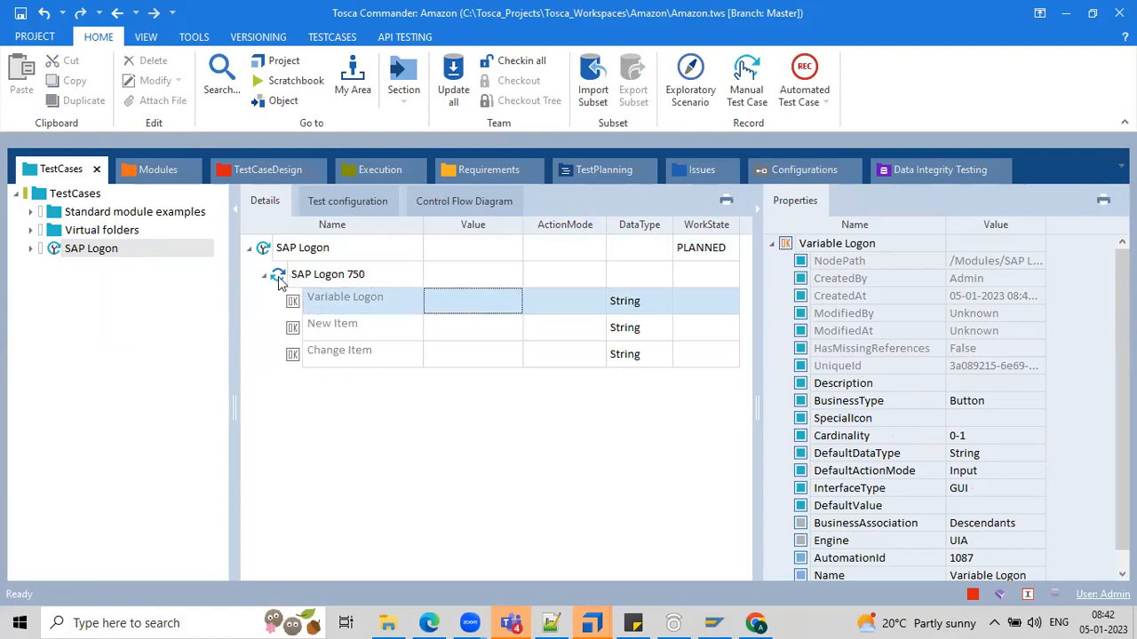
{"action": "left_click", "coordinate": [267, 277]}
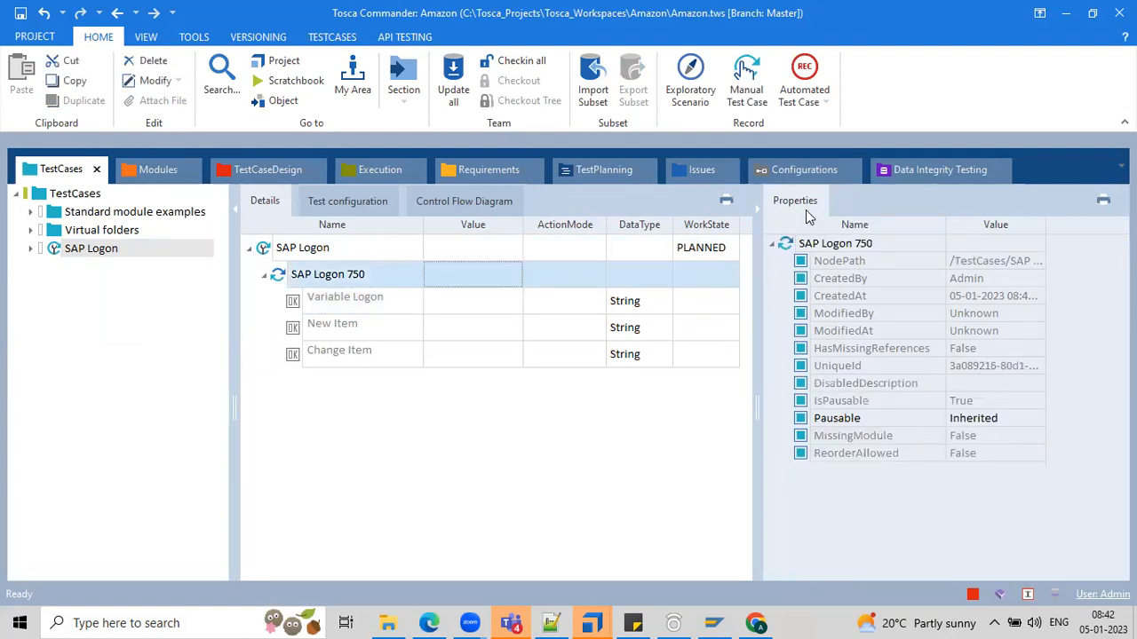
{"action": "left_click", "coordinate": [760, 210]}
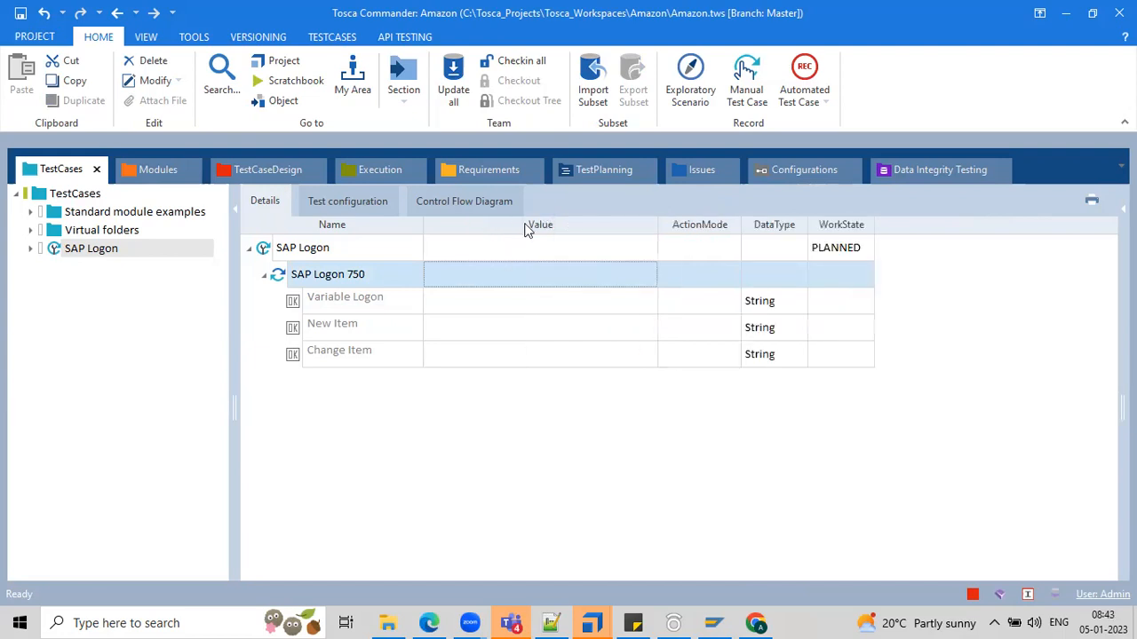
Open the Variable Logon value for editing, and check in the SAP Logon 750 window what its Variable Logon control opens
{"action": "left_click", "coordinate": [472, 302]}
{"action": "left_click", "coordinate": [474, 300]}
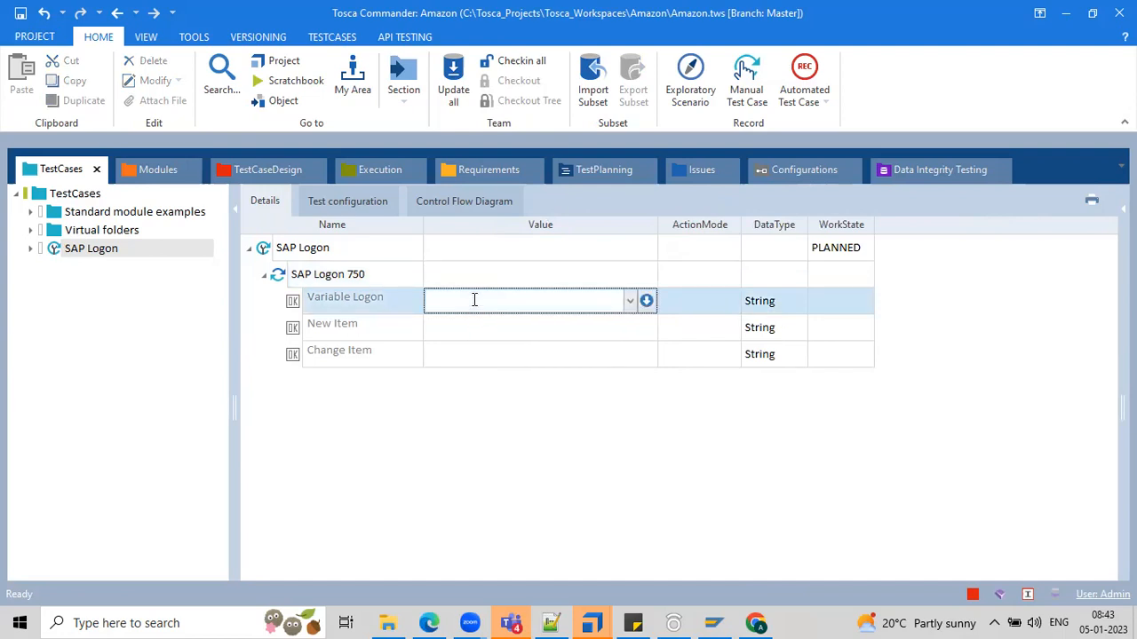
{"action": "left_click", "coordinate": [720, 616]}
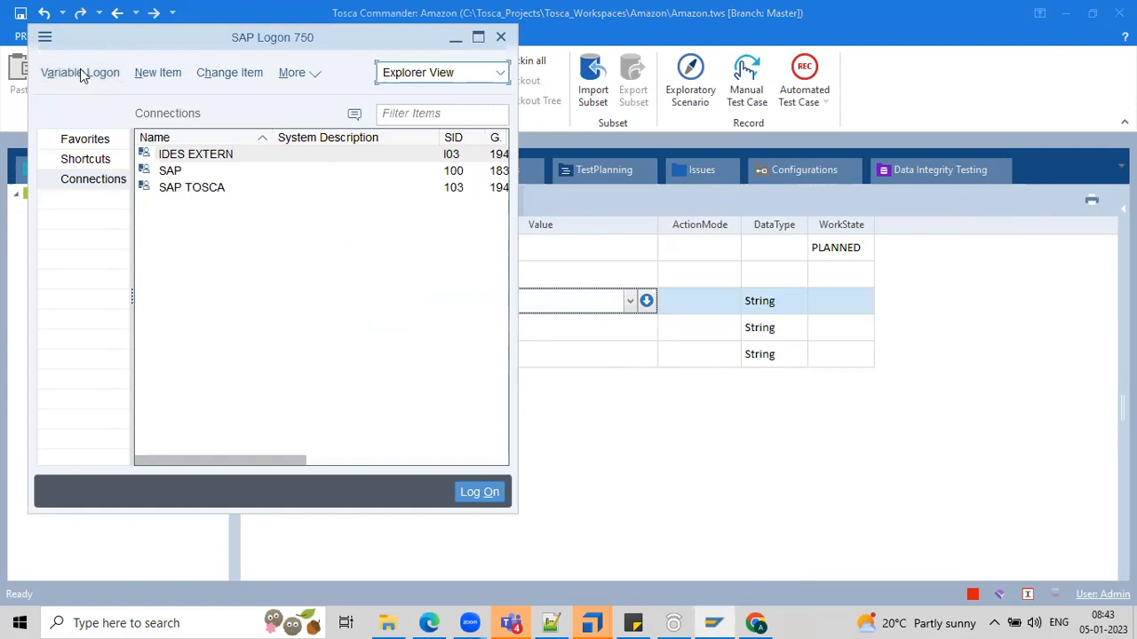
{"action": "left_click", "coordinate": [80, 71]}
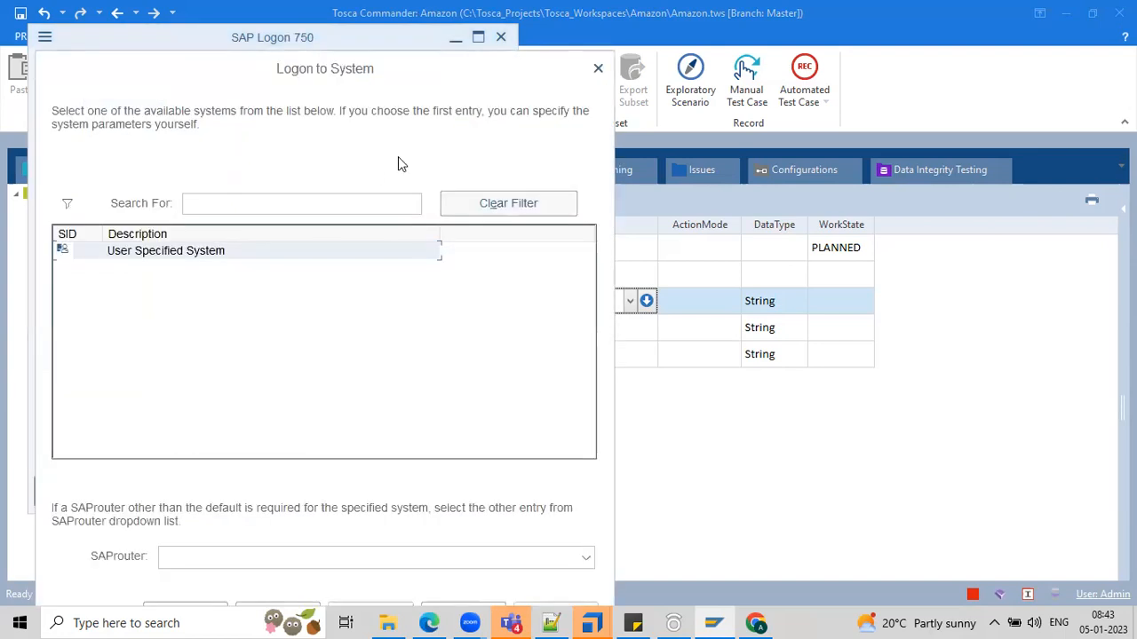
{"action": "left_click", "coordinate": [598, 68]}
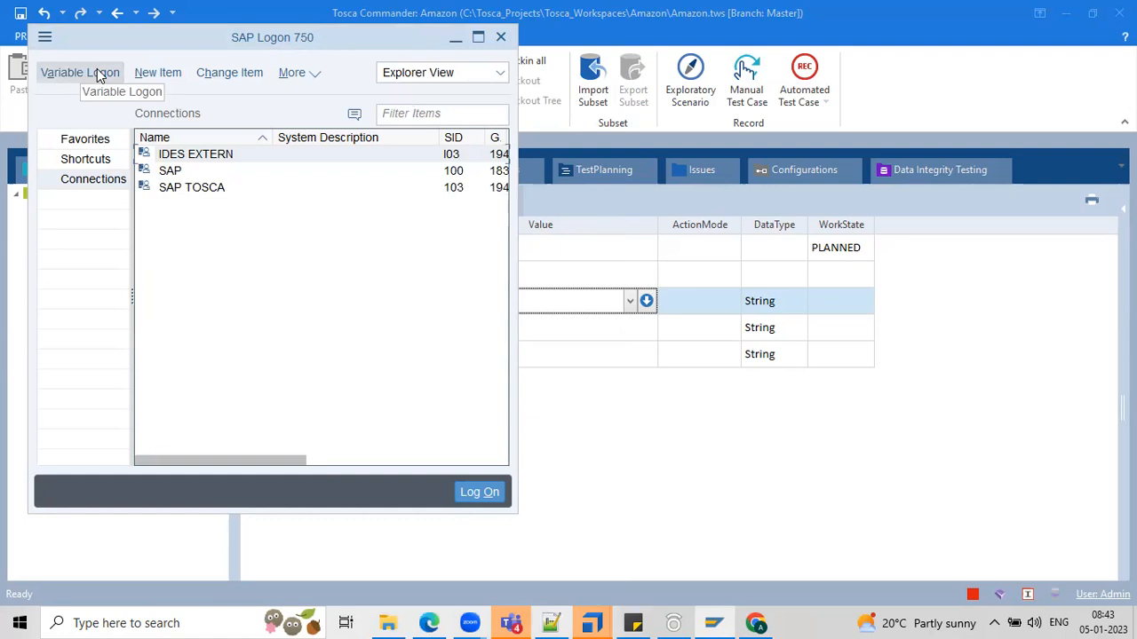
Set the Variable Logon value of the SAP Logon 750 test step to {Click}
{"action": "left_click", "coordinate": [495, 299]}
{"action": "left_click", "coordinate": [496, 298]}
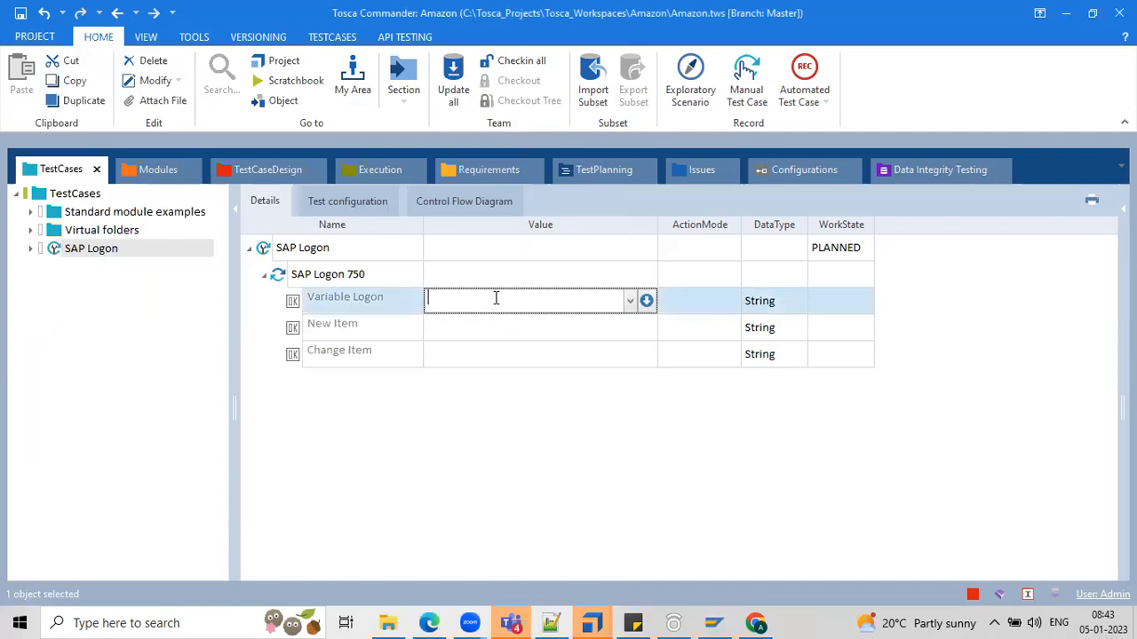
{"action": "type", "text": "{C"}
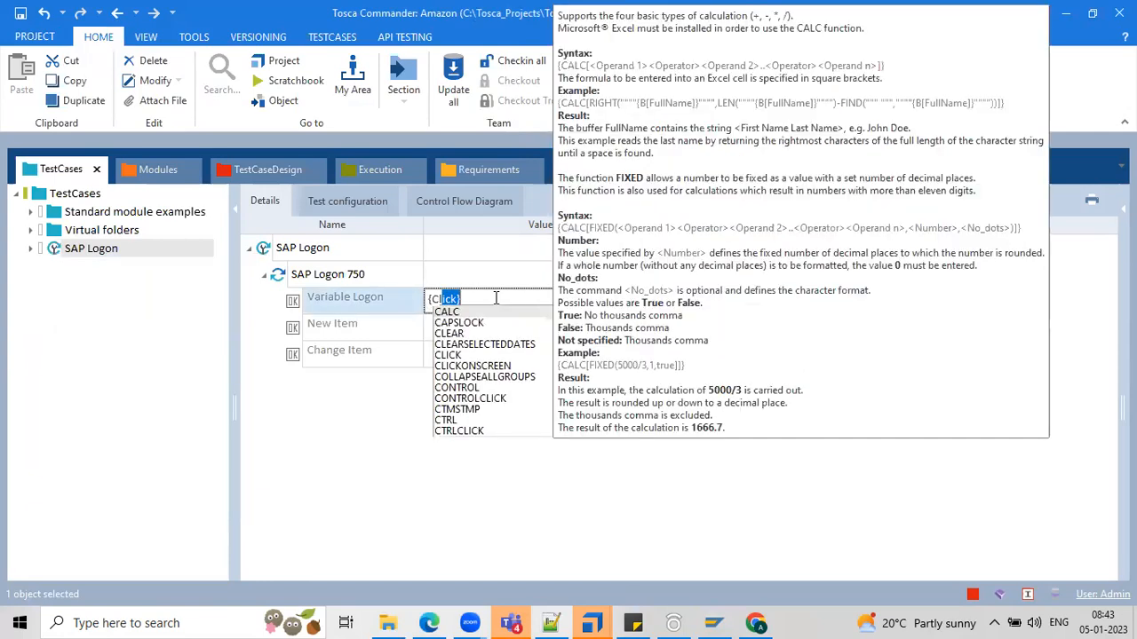
{"action": "type", "text": "lick"}
{"action": "key", "text": "Return"}
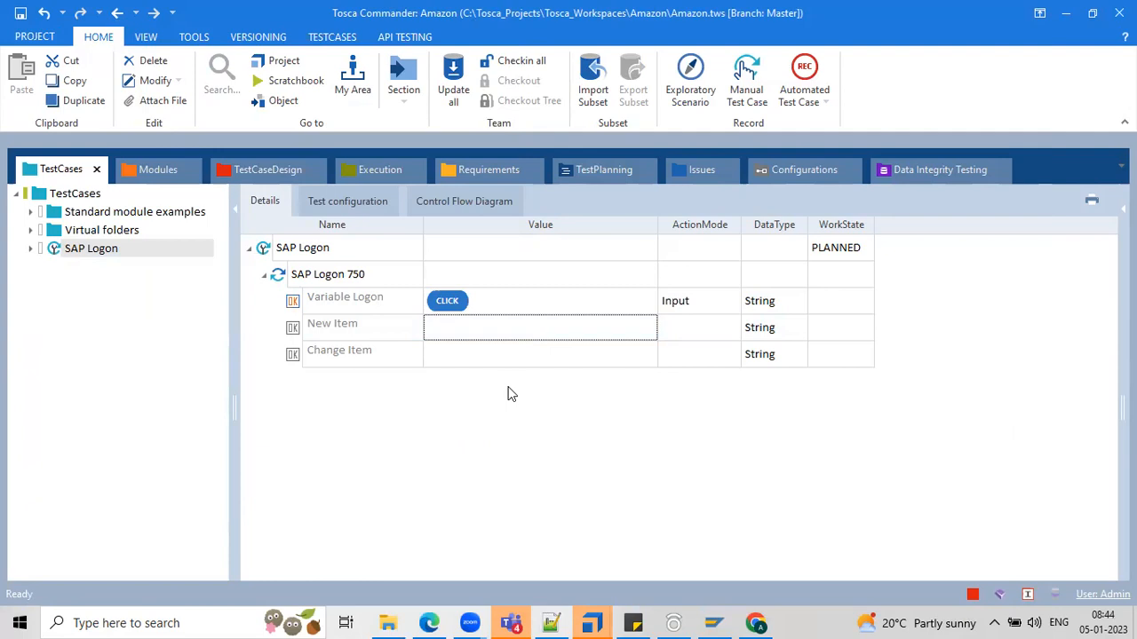
Run the SAP Logon 750 test step in the ScratchBook
{"action": "left_click", "coordinate": [498, 307]}
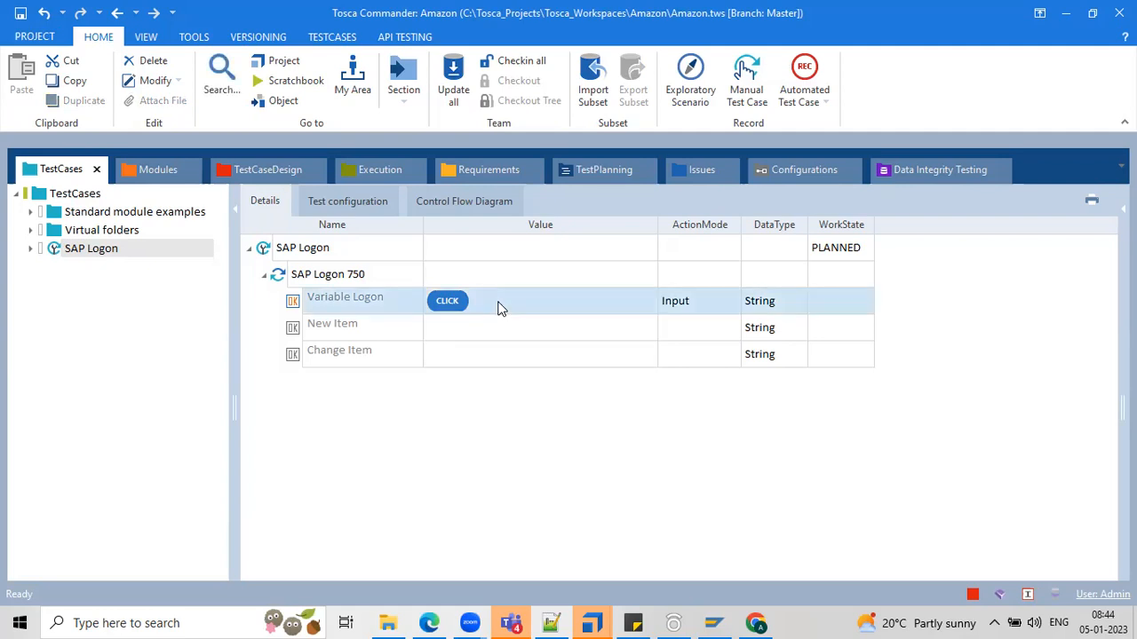
{"action": "left_click", "coordinate": [489, 356]}
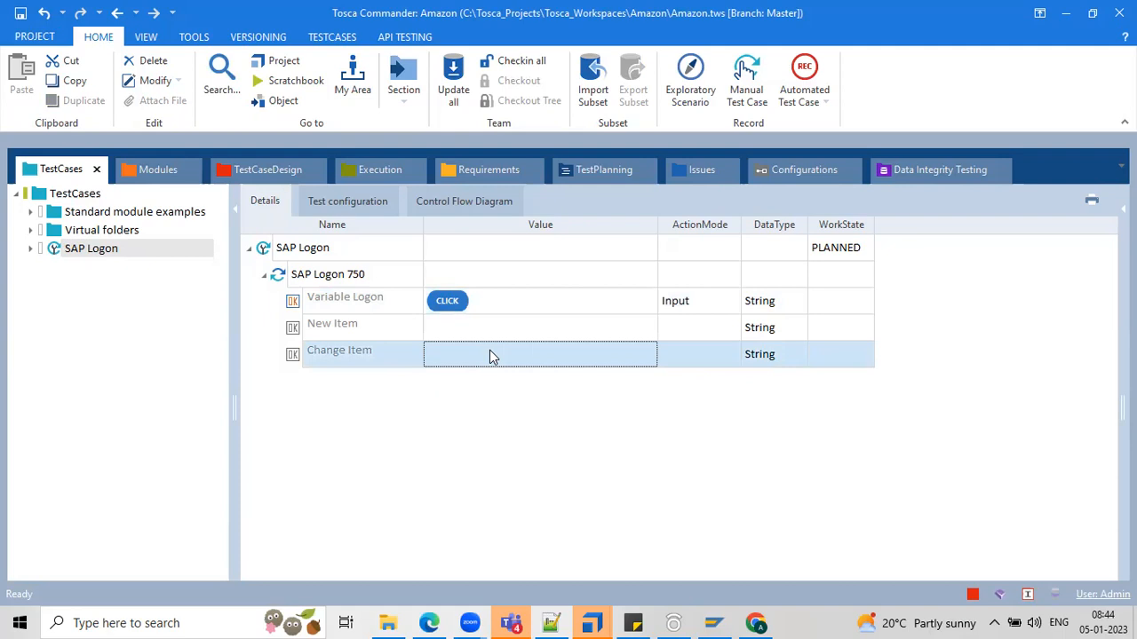
{"action": "left_click", "coordinate": [325, 275]}
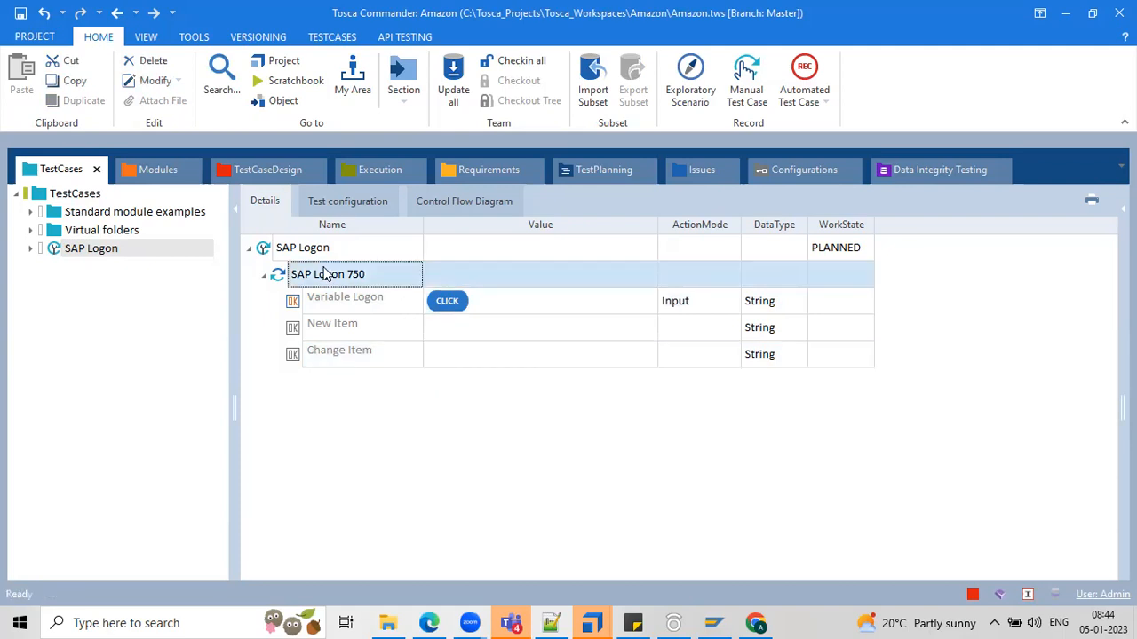
{"action": "right_click", "coordinate": [325, 274]}
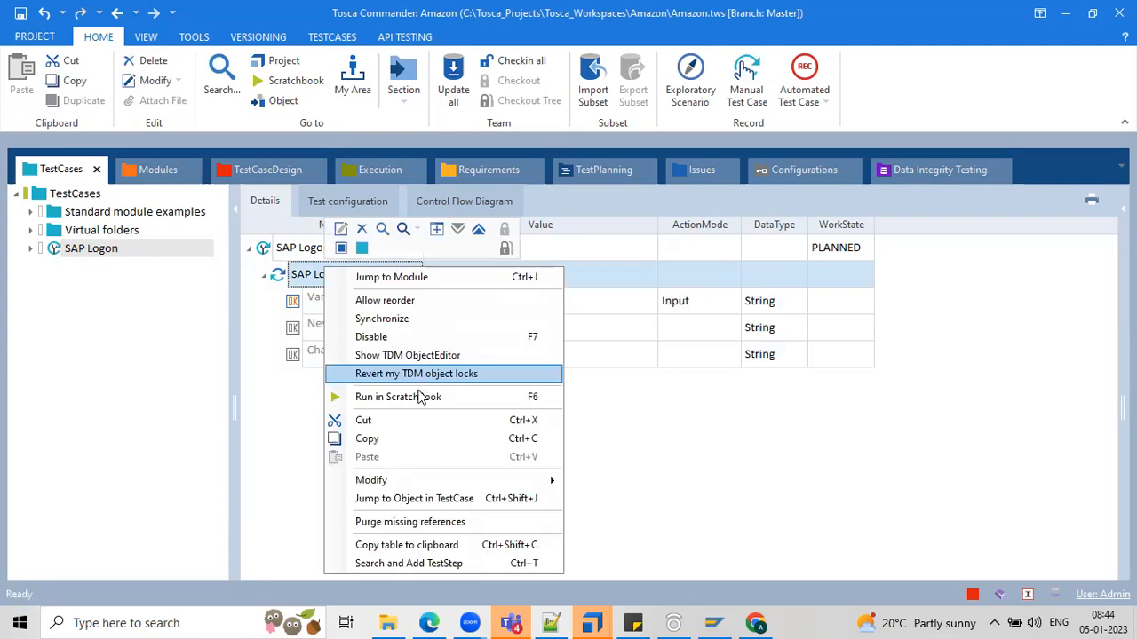
{"action": "left_click", "coordinate": [420, 396]}
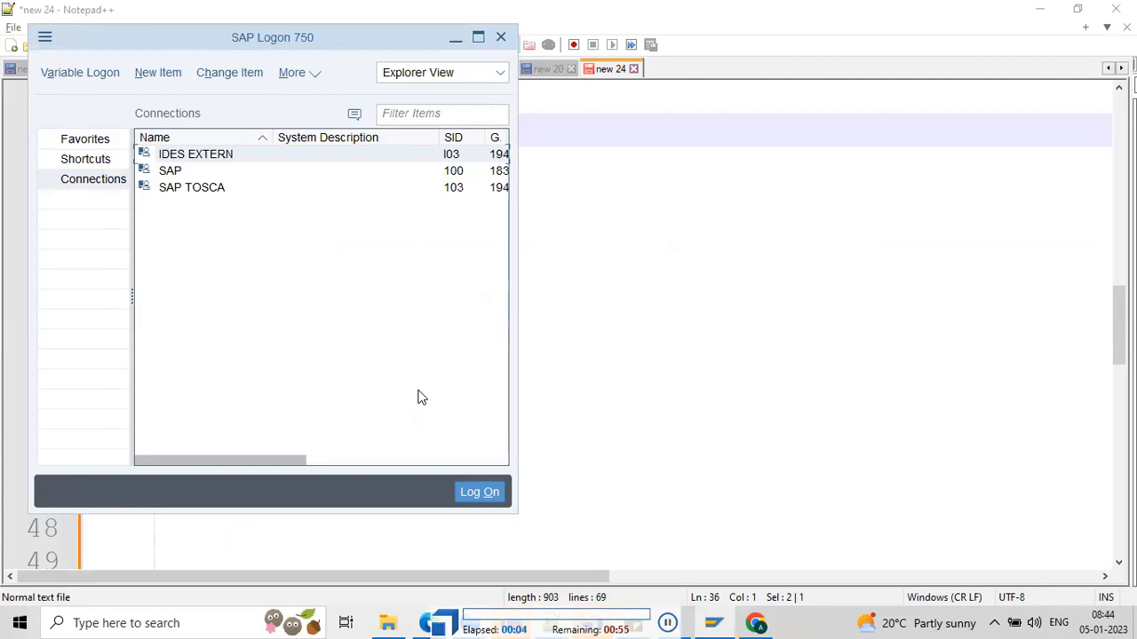
{"action": "left_click", "coordinate": [79, 73]}
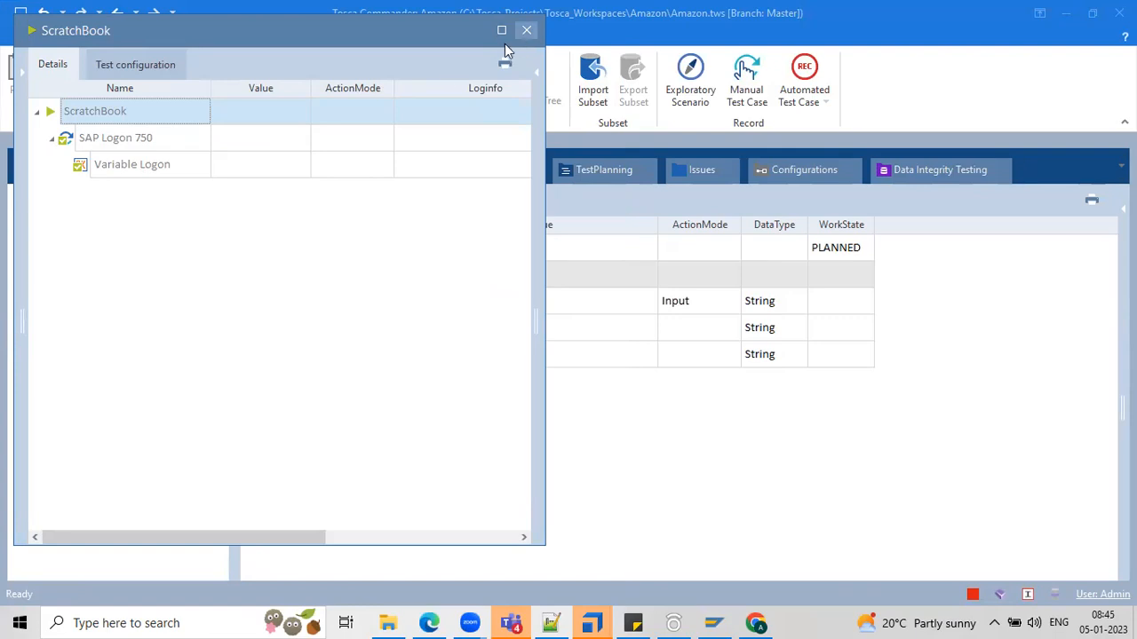
Close the ScratchBook and review the SAP Logon 750 module alongside the Variable Logon value in the SAP Logon test case
{"action": "left_click", "coordinate": [527, 30]}
{"action": "left_click", "coordinate": [262, 253]}
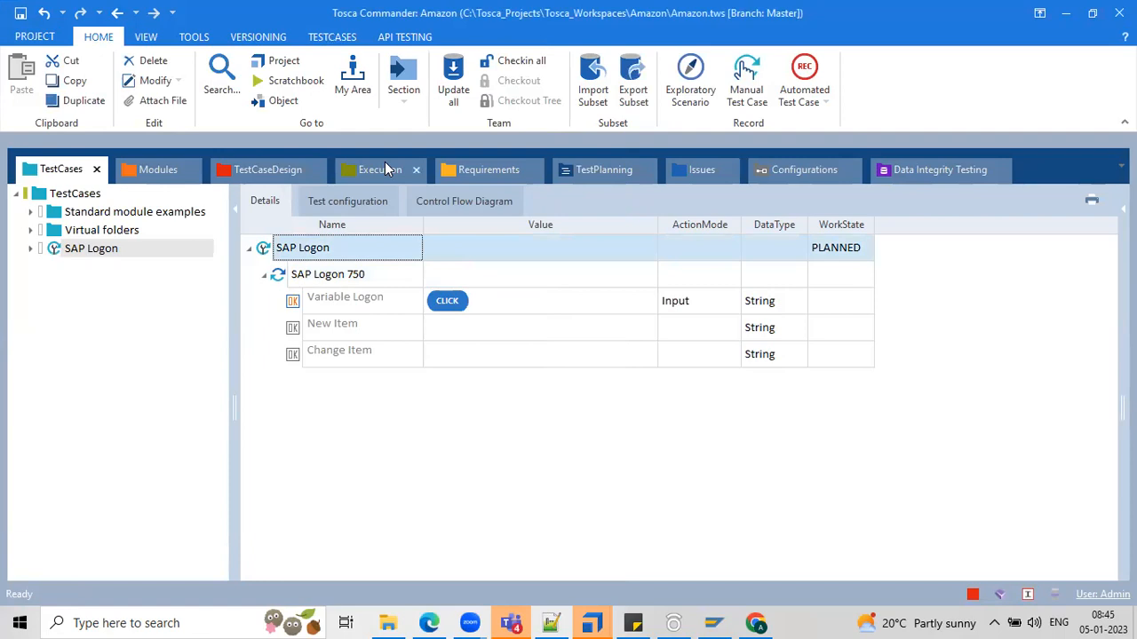
{"action": "left_click", "coordinate": [142, 170]}
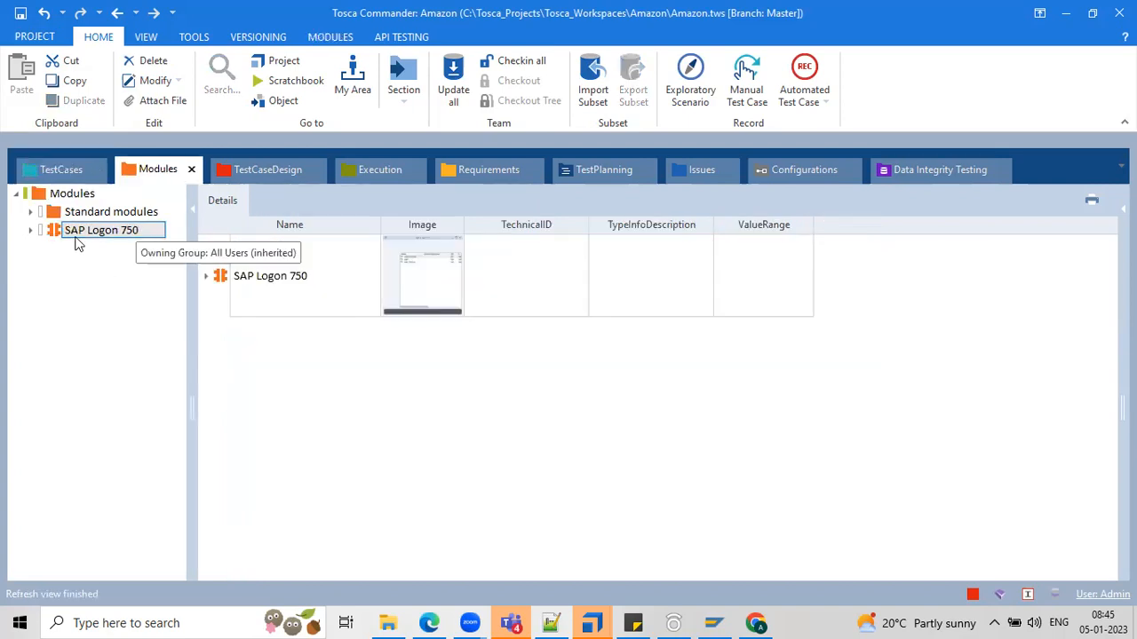
{"action": "left_click", "coordinate": [61, 167]}
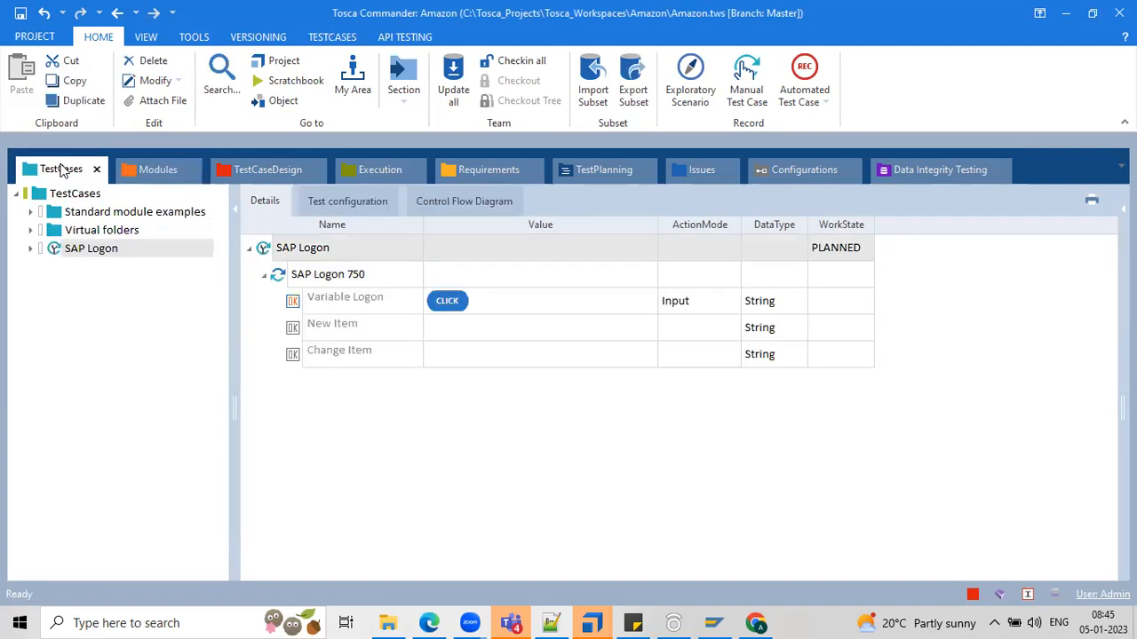
{"action": "left_click", "coordinate": [415, 301]}
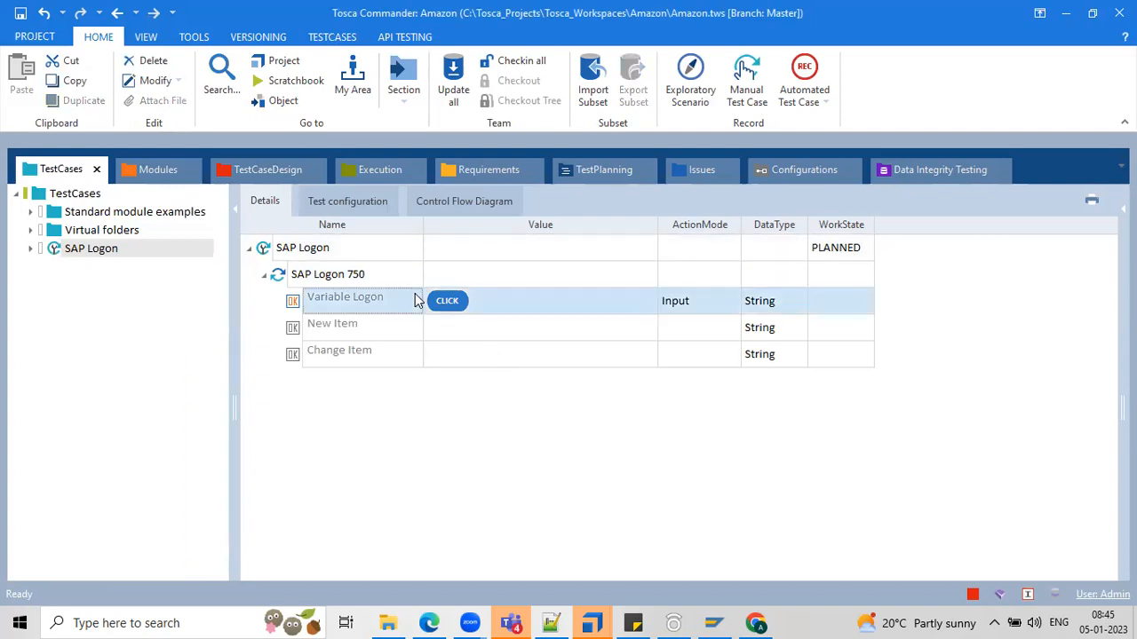
Review the Execution section with its ExecutionLists folder alongside the TestCases section, narrowing the Execution tree pane
{"action": "left_click", "coordinate": [355, 176]}
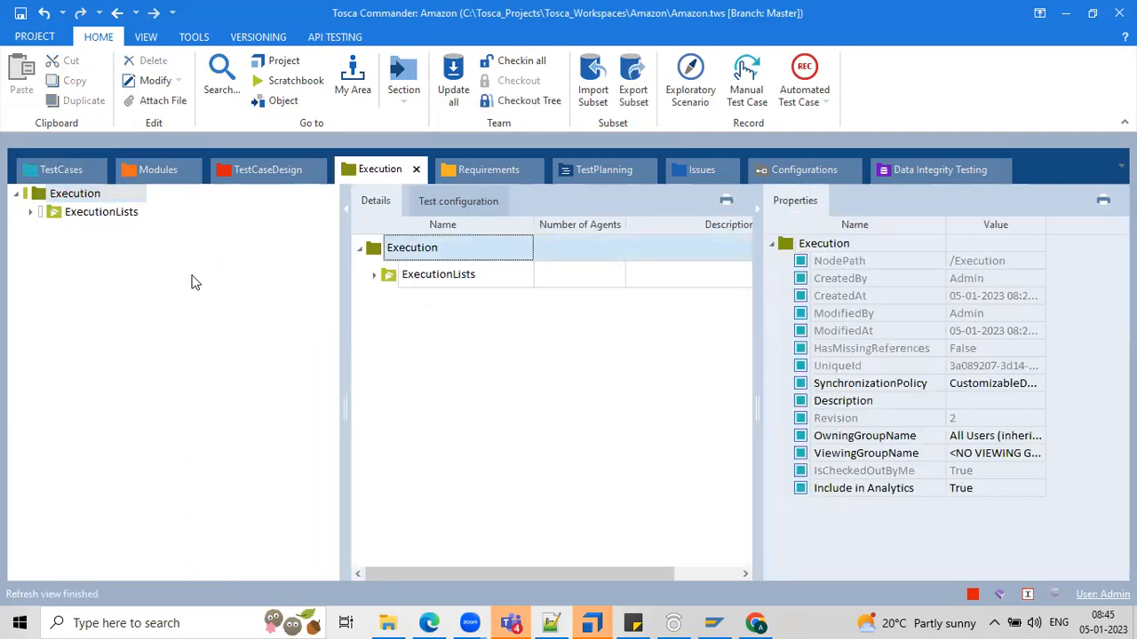
{"action": "left_click_drag", "start_coordinate": [344, 273], "coordinate": [193, 274]}
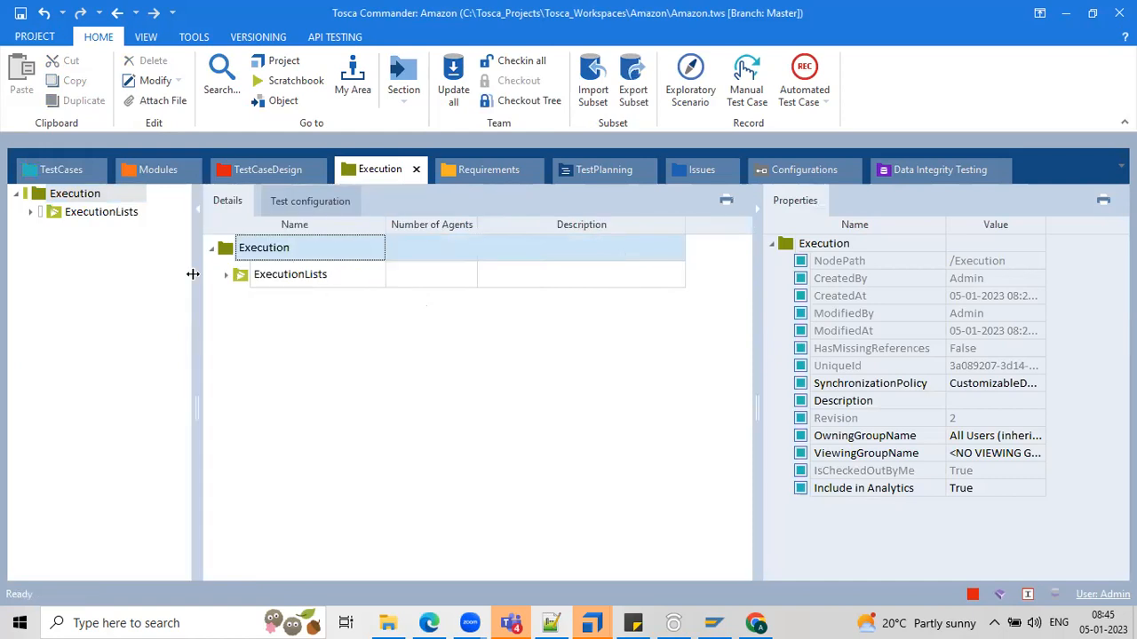
{"action": "left_click", "coordinate": [57, 177]}
{"action": "left_click", "coordinate": [386, 173]}
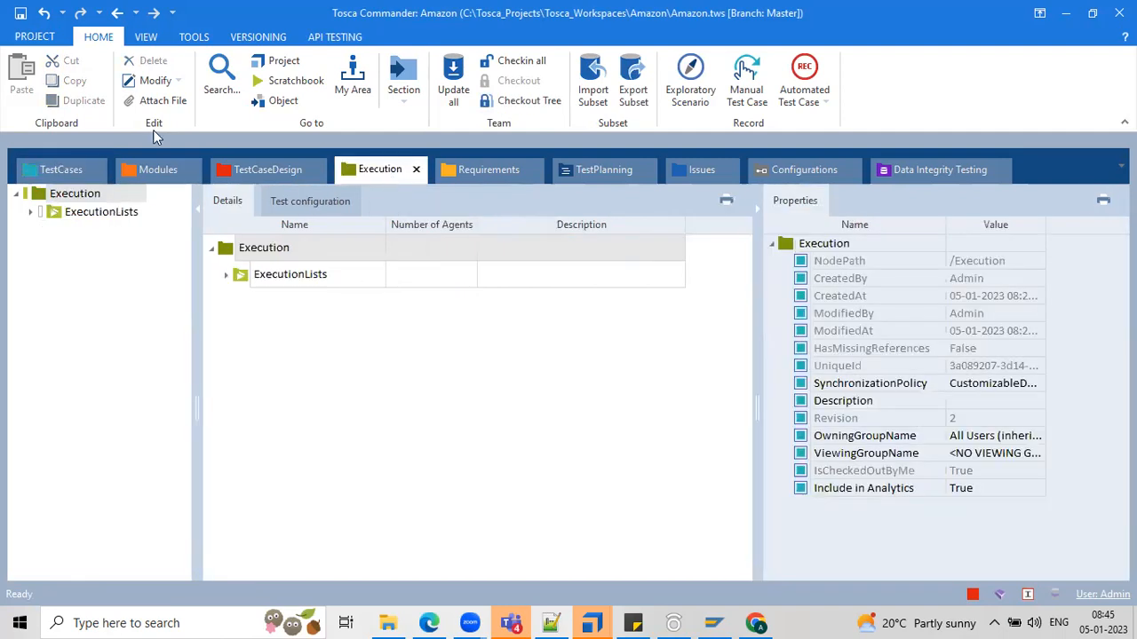
{"action": "left_click", "coordinate": [55, 164]}
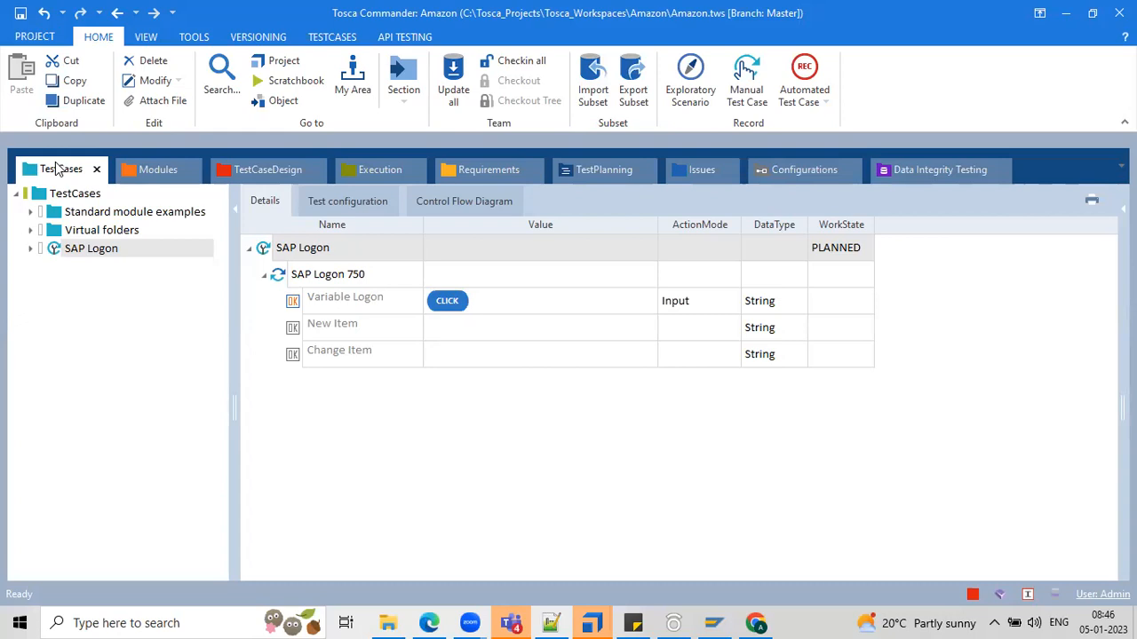
{"action": "left_click", "coordinate": [368, 170]}
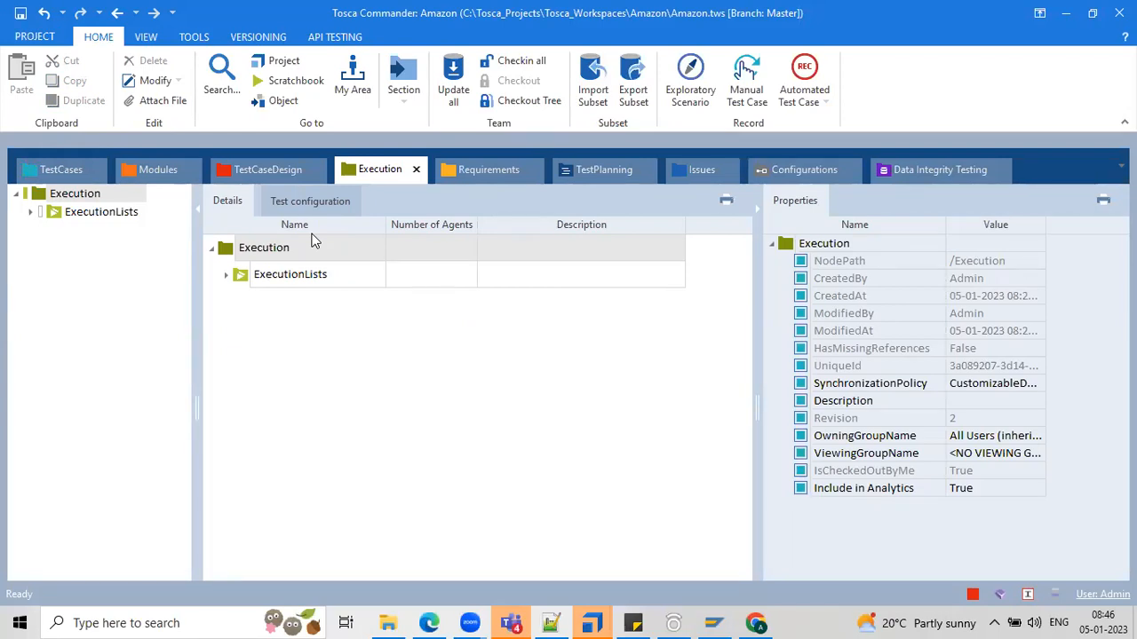
Check the actions available for the Modules folder and compare the SAP Logon 750 module's controls with the SAP Logon test case
{"action": "left_click", "coordinate": [153, 158]}
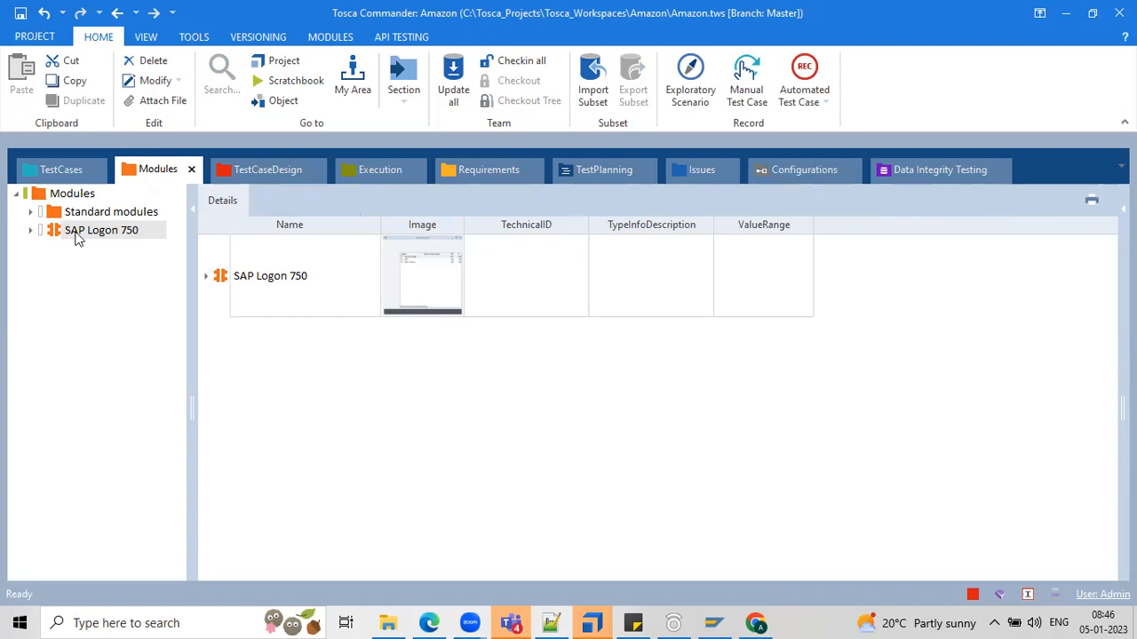
{"action": "left_click", "coordinate": [43, 196]}
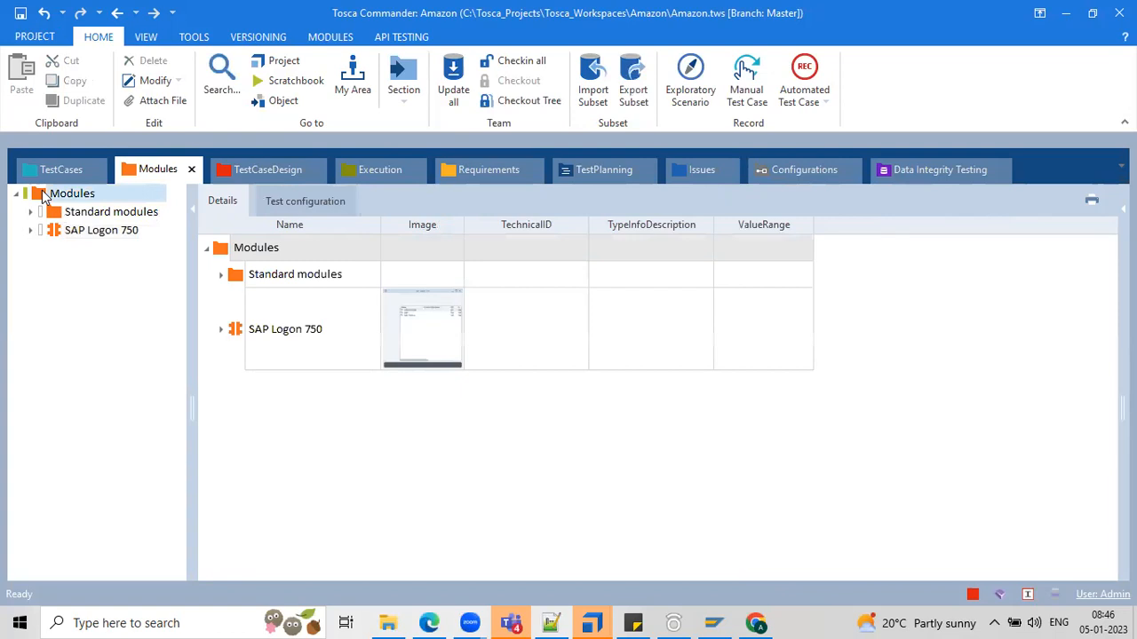
{"action": "right_click", "coordinate": [43, 192]}
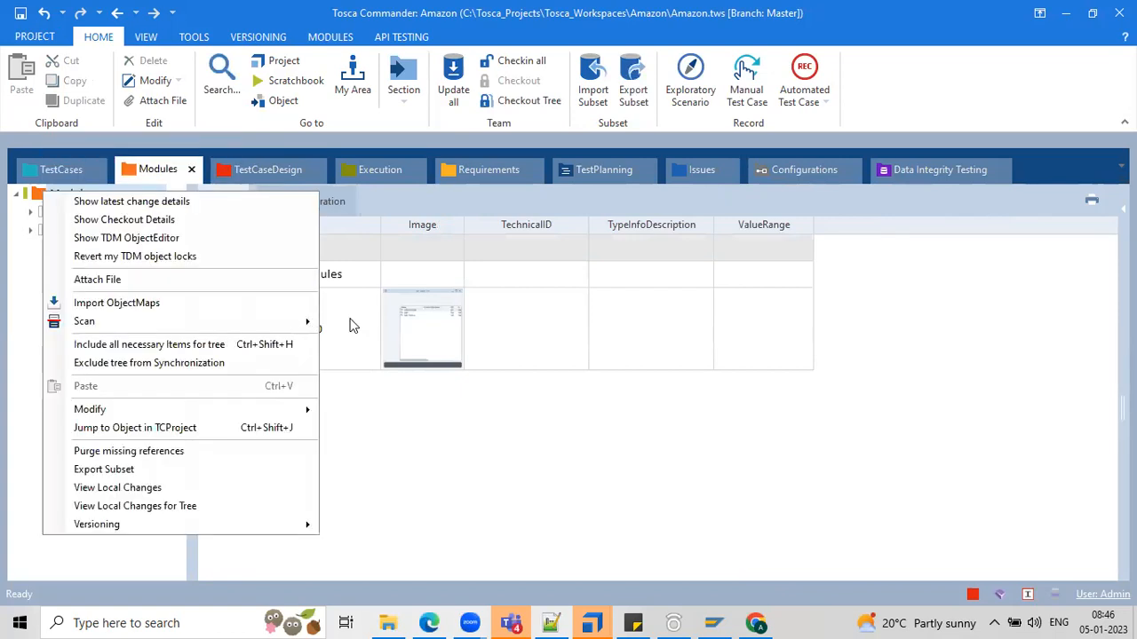
{"action": "mouse_move", "coordinate": [302, 322]}
{"action": "left_click", "coordinate": [522, 364]}
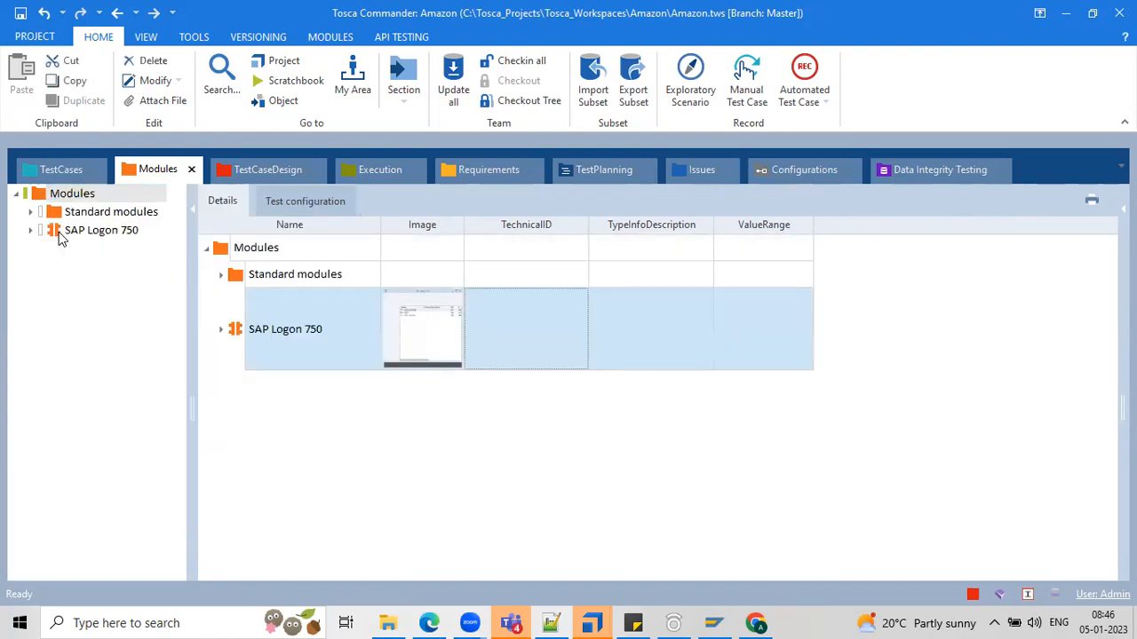
{"action": "left_click", "coordinate": [59, 236]}
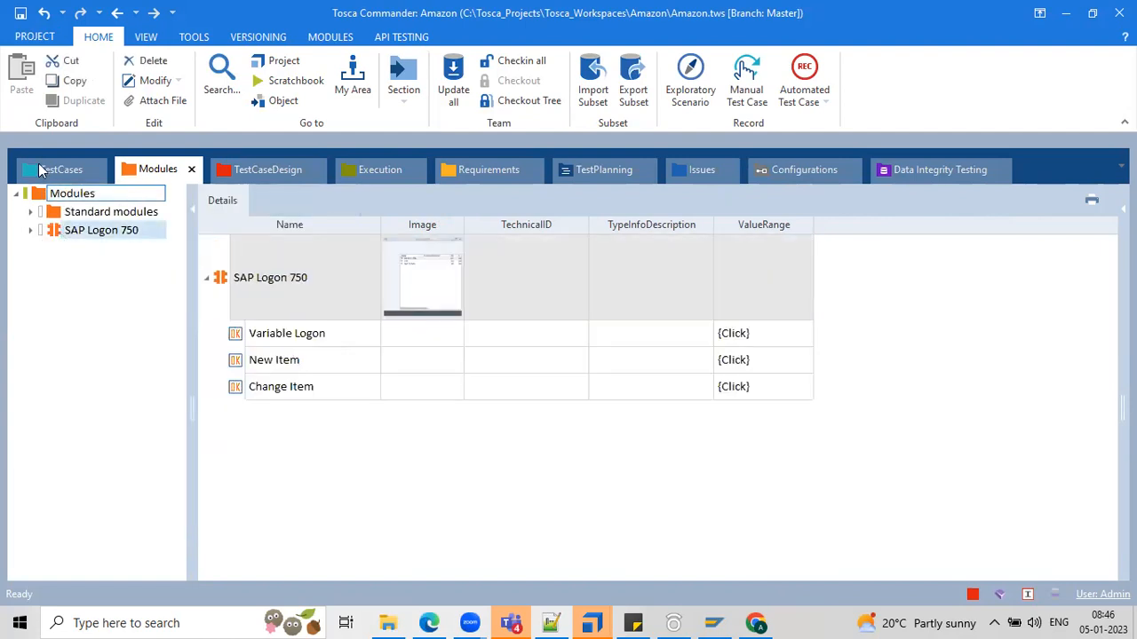
{"action": "left_click", "coordinate": [44, 170]}
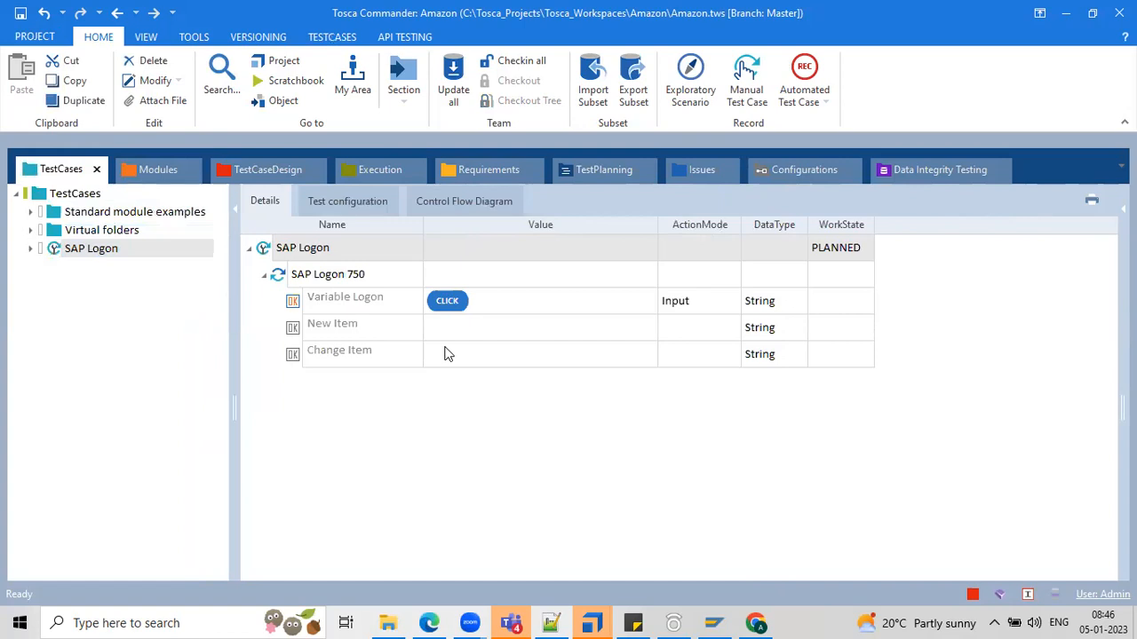
Expand Standard modules in the Modules section down to the TBox Automation Tools subfolders
{"action": "left_click", "coordinate": [177, 162]}
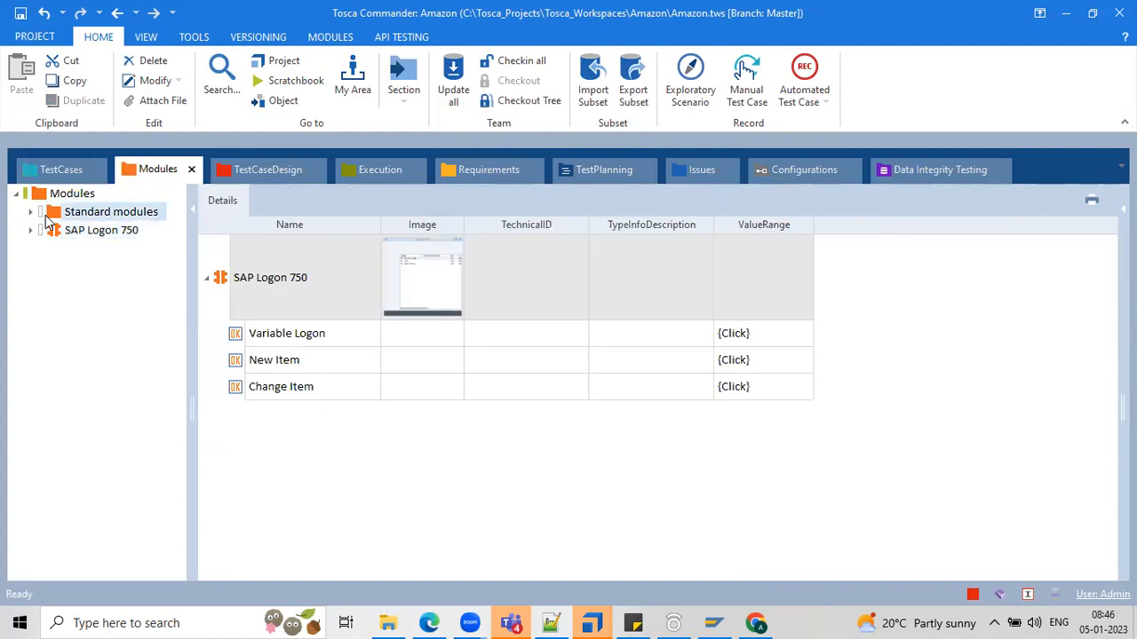
{"action": "left_click", "coordinate": [45, 216]}
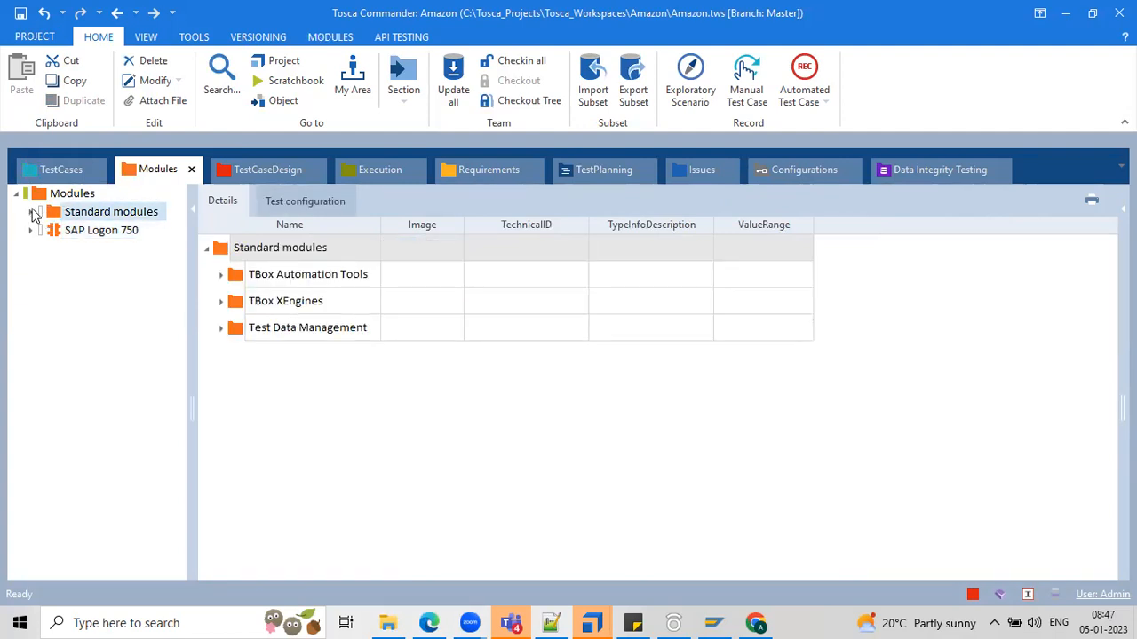
{"action": "left_click", "coordinate": [32, 214]}
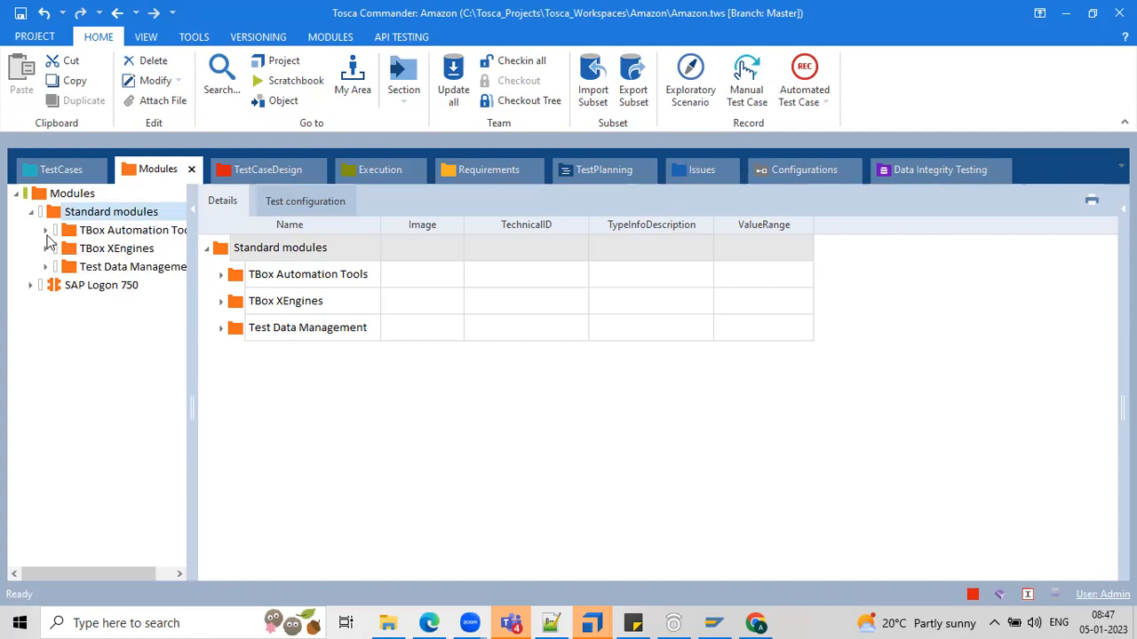
{"action": "left_click", "coordinate": [46, 230]}
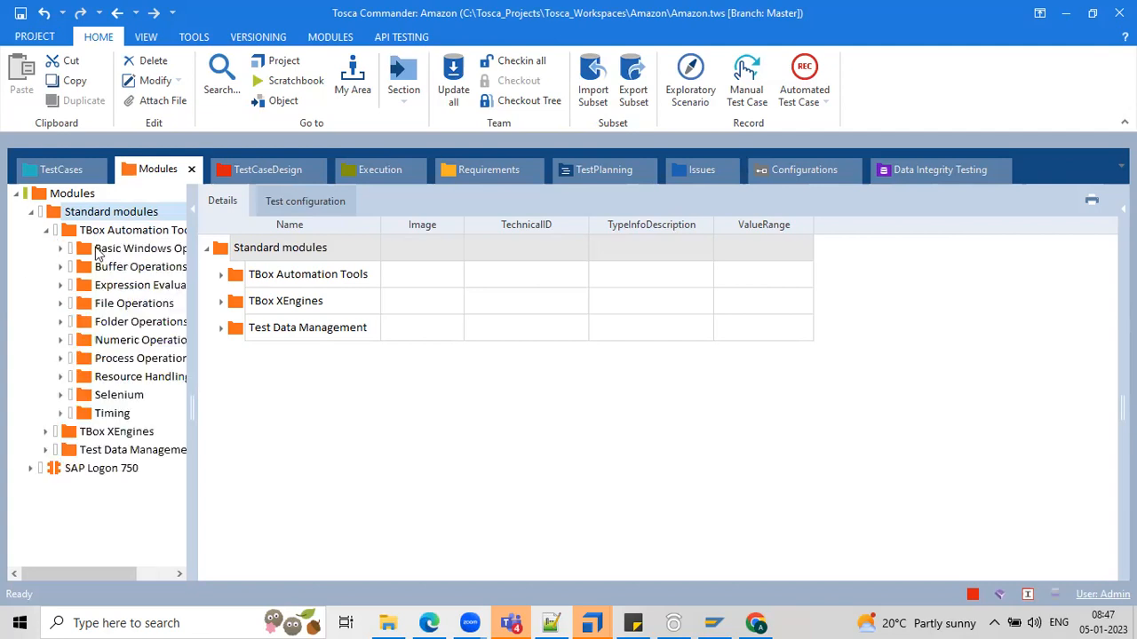
Examine the Basic Windows Operations modules, including the attributes of TBox Window Operation, and widen the module tree before collapsing the folder
{"action": "left_click", "coordinate": [99, 250]}
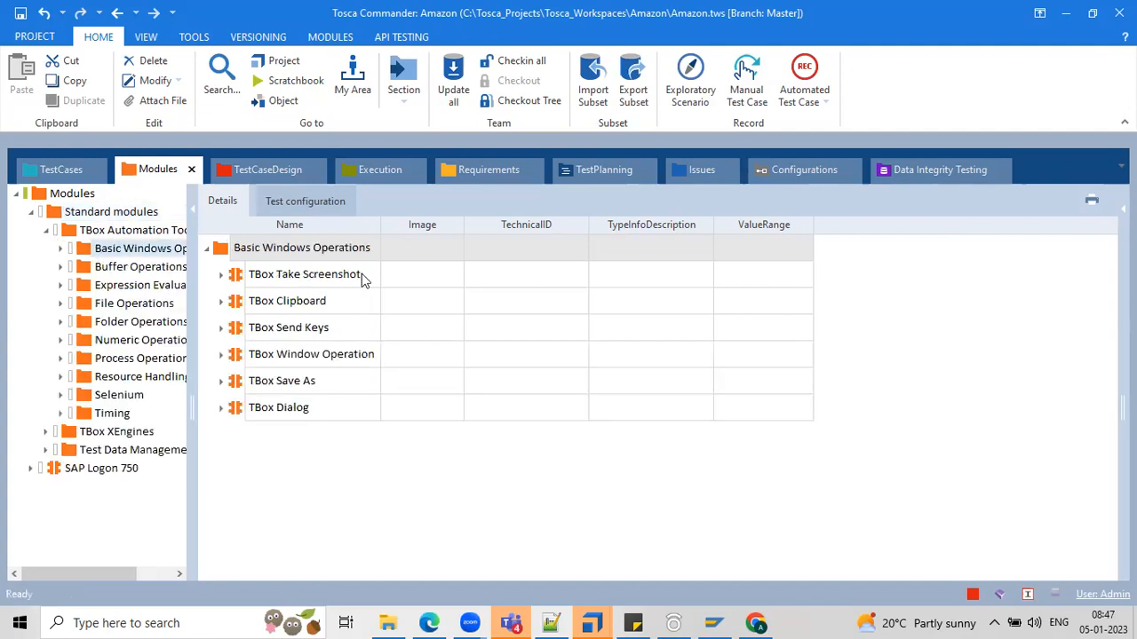
{"action": "left_click", "coordinate": [362, 277]}
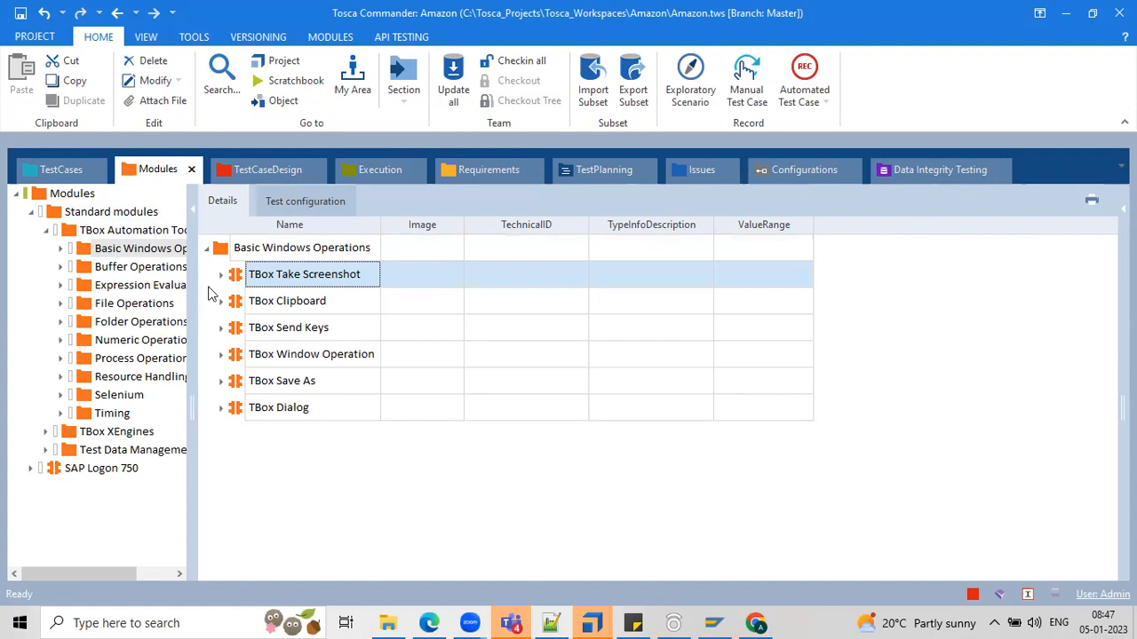
{"action": "left_click", "coordinate": [264, 329]}
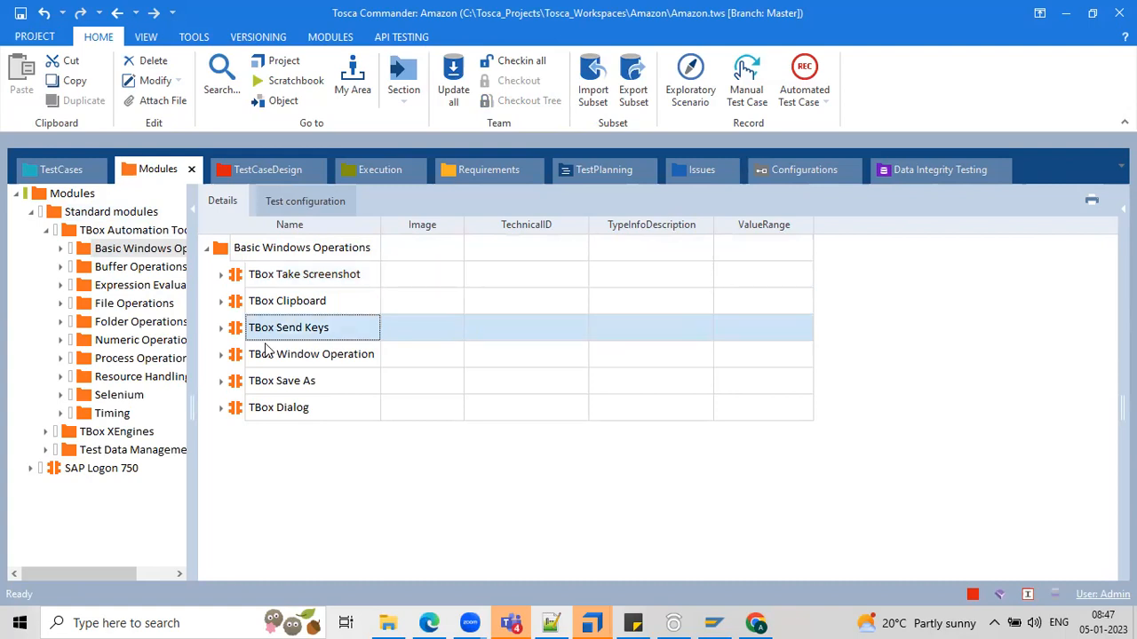
{"action": "left_click", "coordinate": [240, 356]}
{"action": "left_click", "coordinate": [221, 355]}
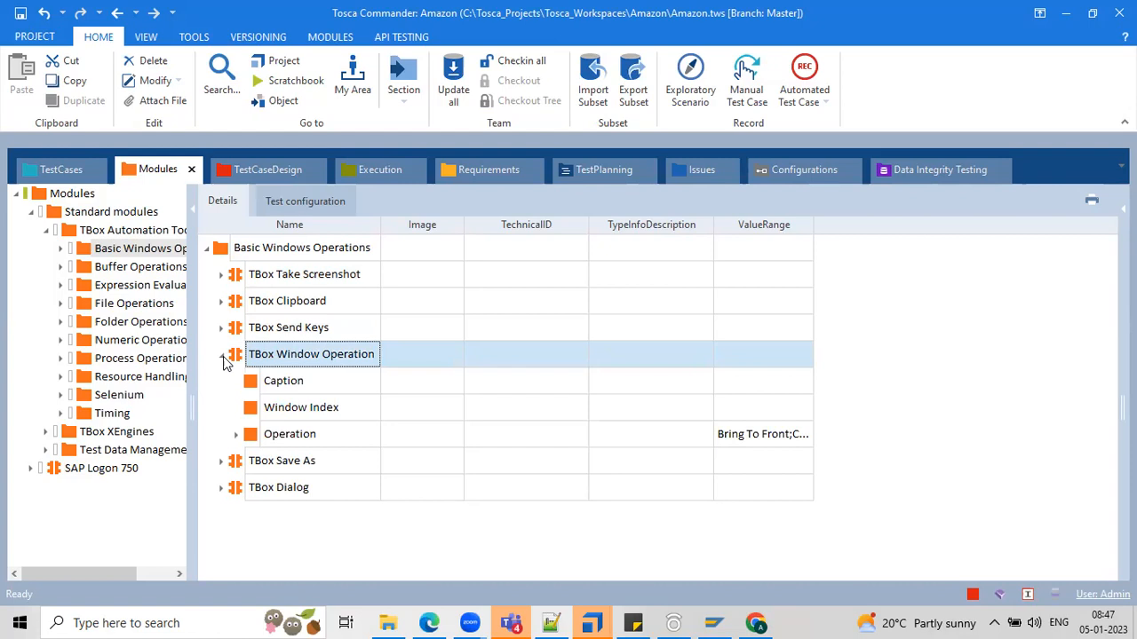
{"action": "double_click", "coordinate": [225, 362]}
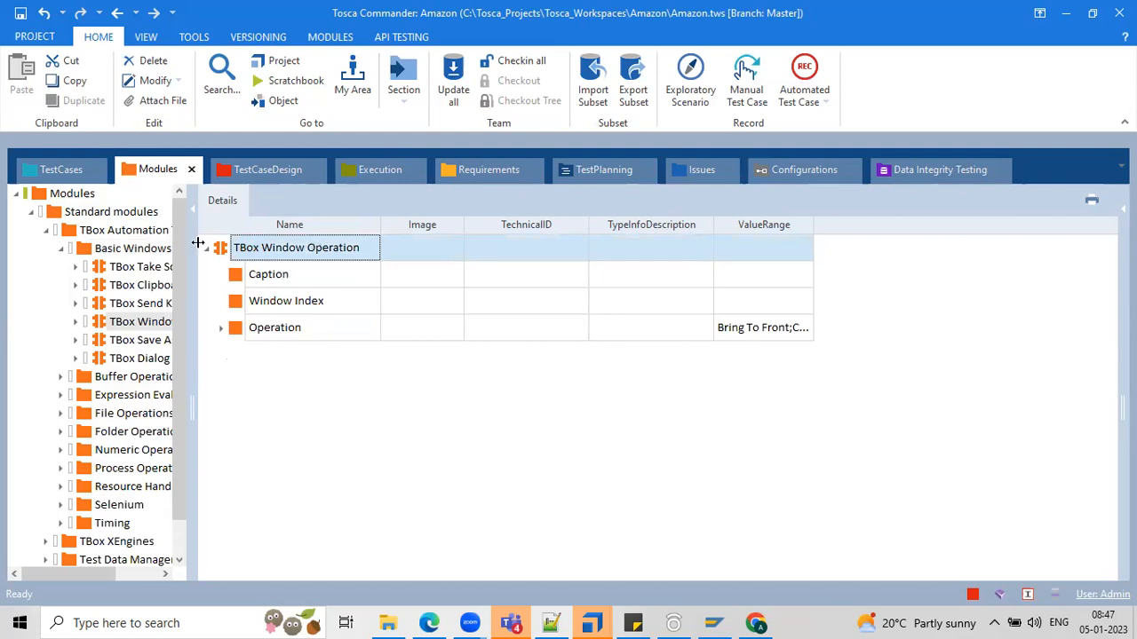
{"action": "left_click_drag", "start_coordinate": [198, 245], "coordinate": [269, 234]}
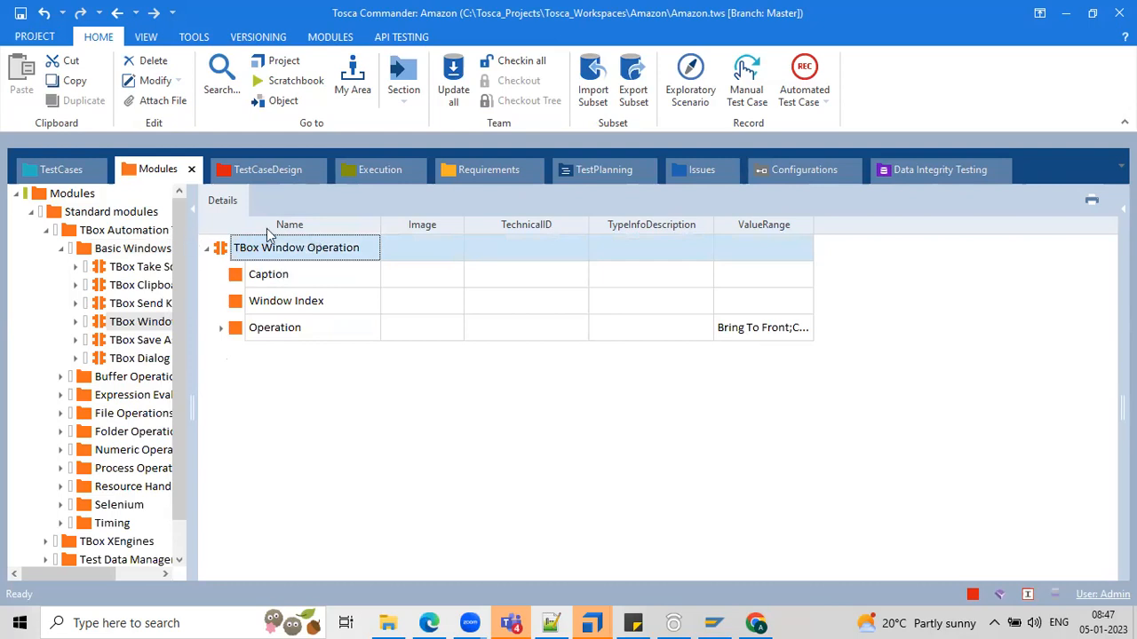
{"action": "left_click", "coordinate": [61, 248]}
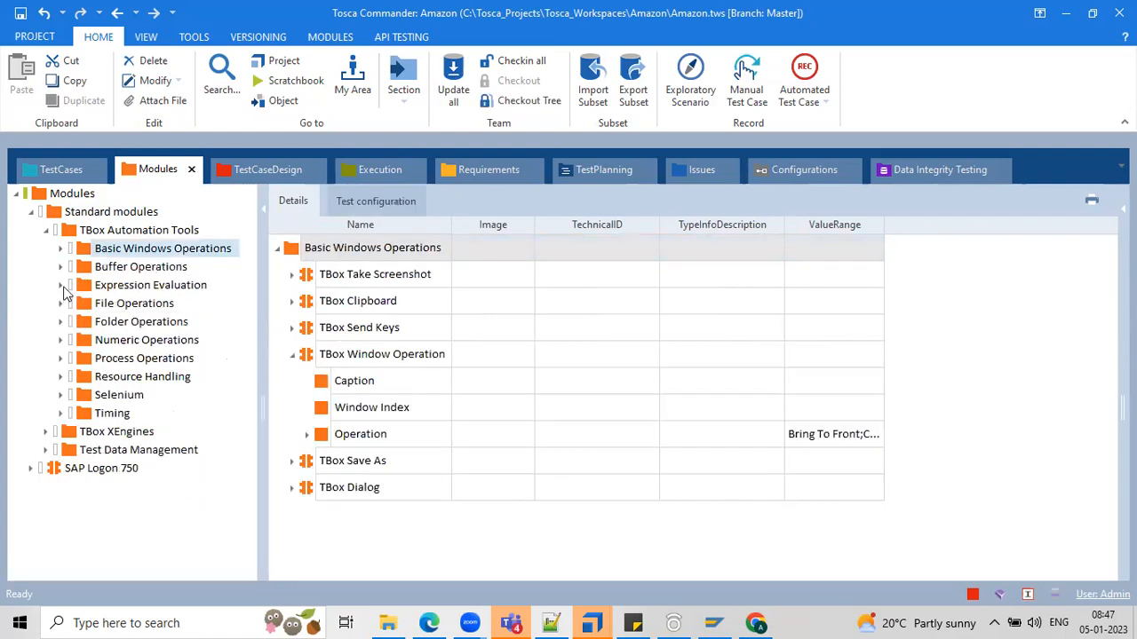
Look into Expression Evaluation, then examine the File Operations modules and select TBox Delete File
{"action": "left_click", "coordinate": [61, 286]}
{"action": "left_click", "coordinate": [61, 322]}
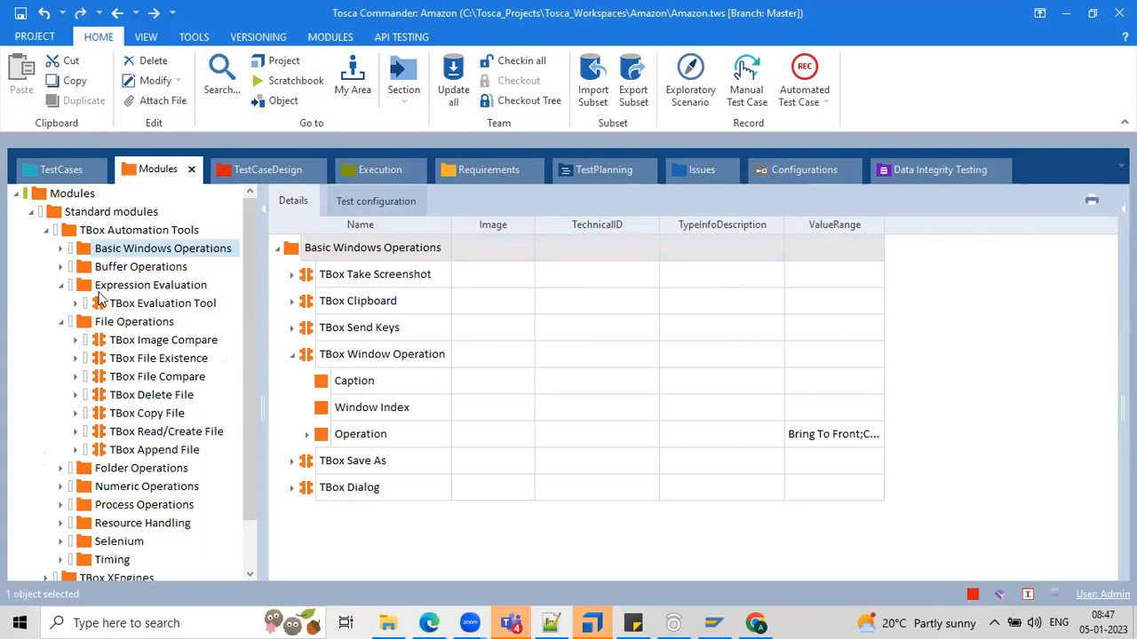
{"action": "left_click", "coordinate": [63, 286]}
{"action": "left_click", "coordinate": [102, 306]}
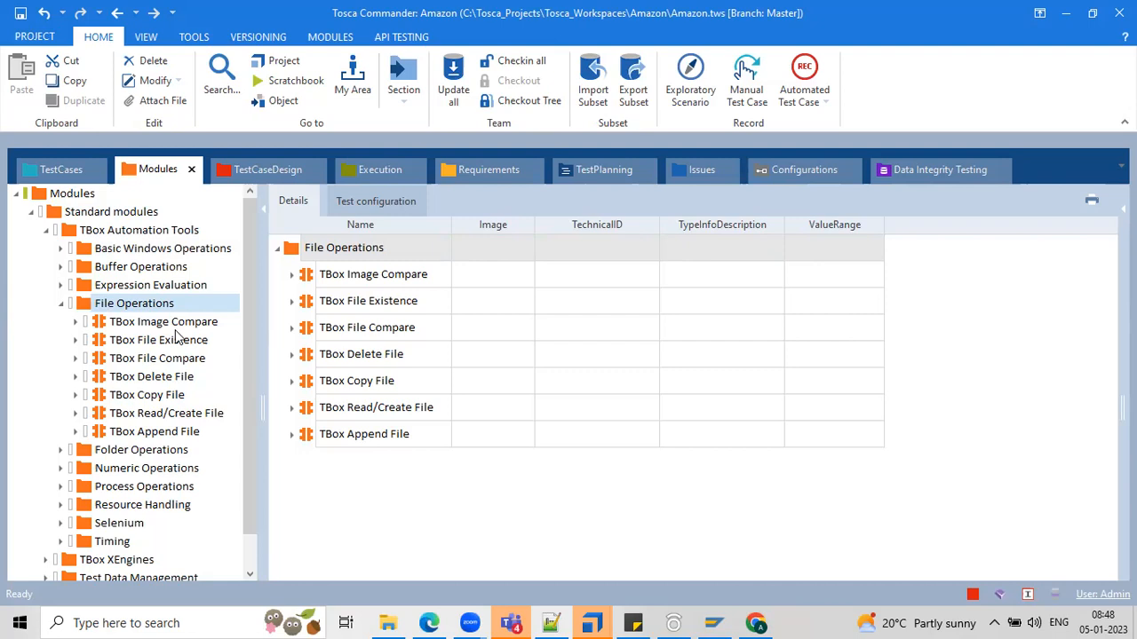
{"action": "scroll", "coordinate": [175, 337], "scroll_direction": "down", "scroll_amount": 1}
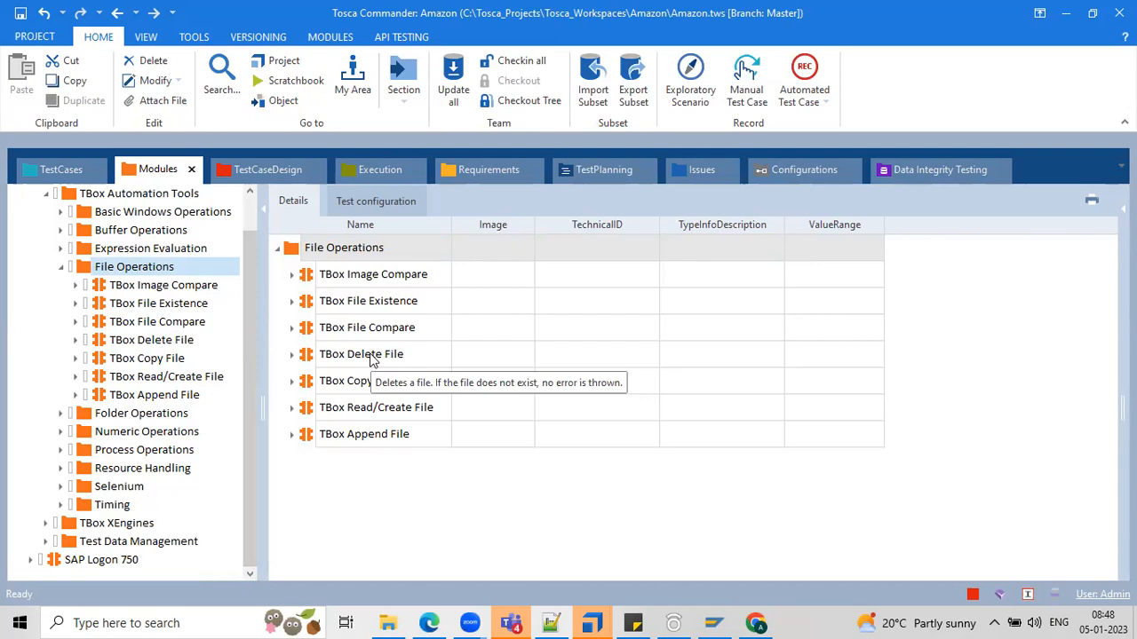
{"action": "left_click_drag", "start_coordinate": [371, 360], "coordinate": [364, 354]}
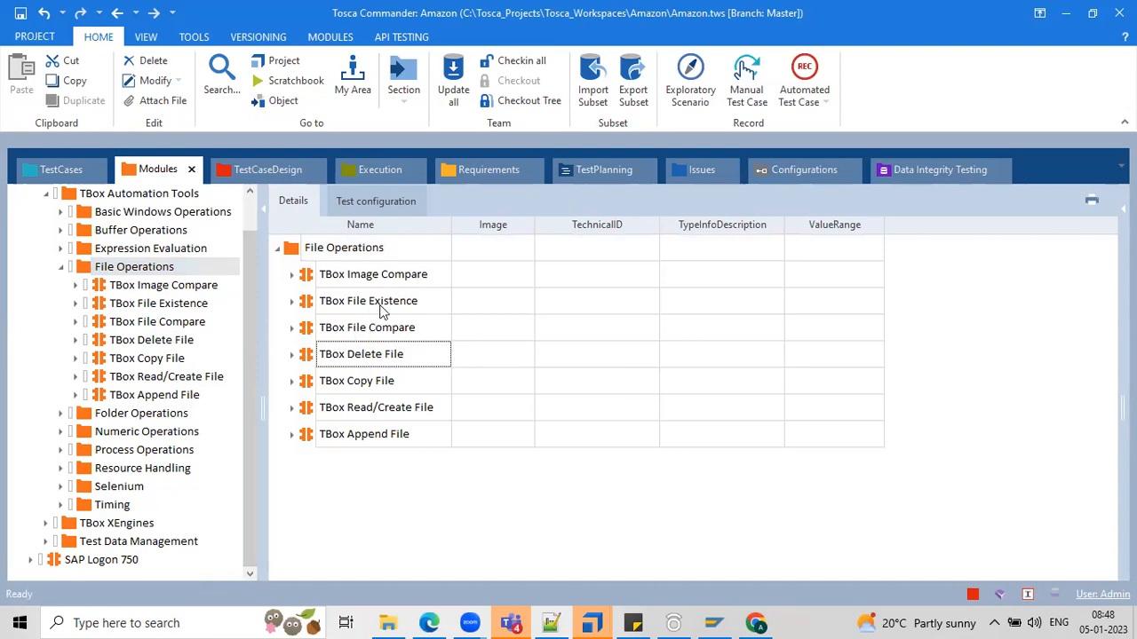
Switch to Notepad++, complete the Note entry below the test step outline as Notepad.txt, and return to Tosca Commander
{"action": "mouse_move", "coordinate": [380, 309]}
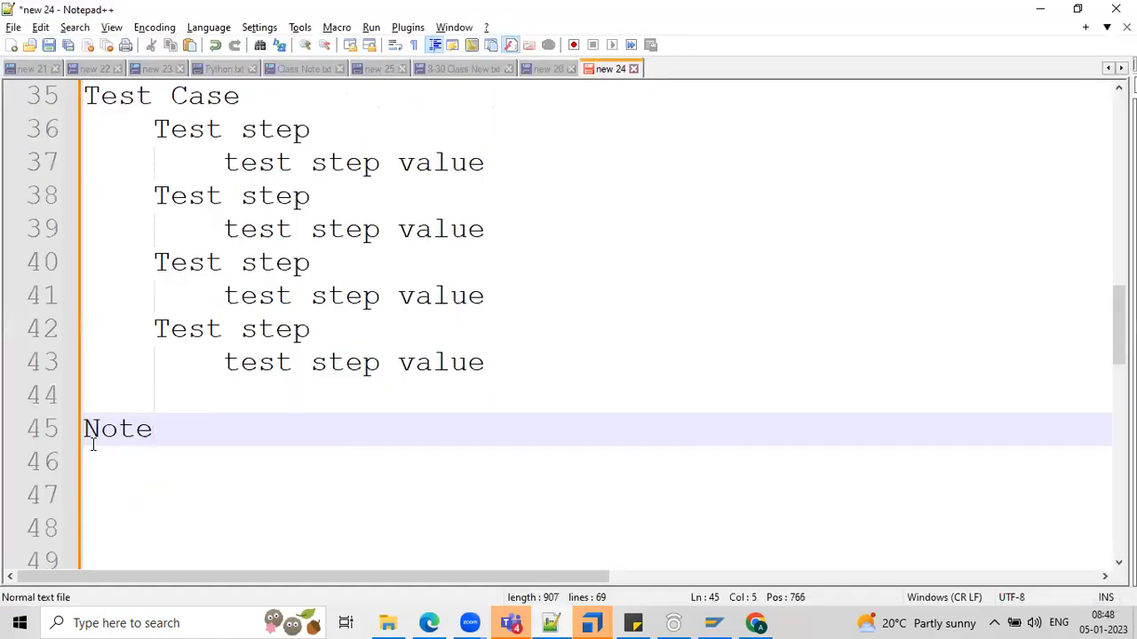
{"action": "type", "text": "pad.txt"}
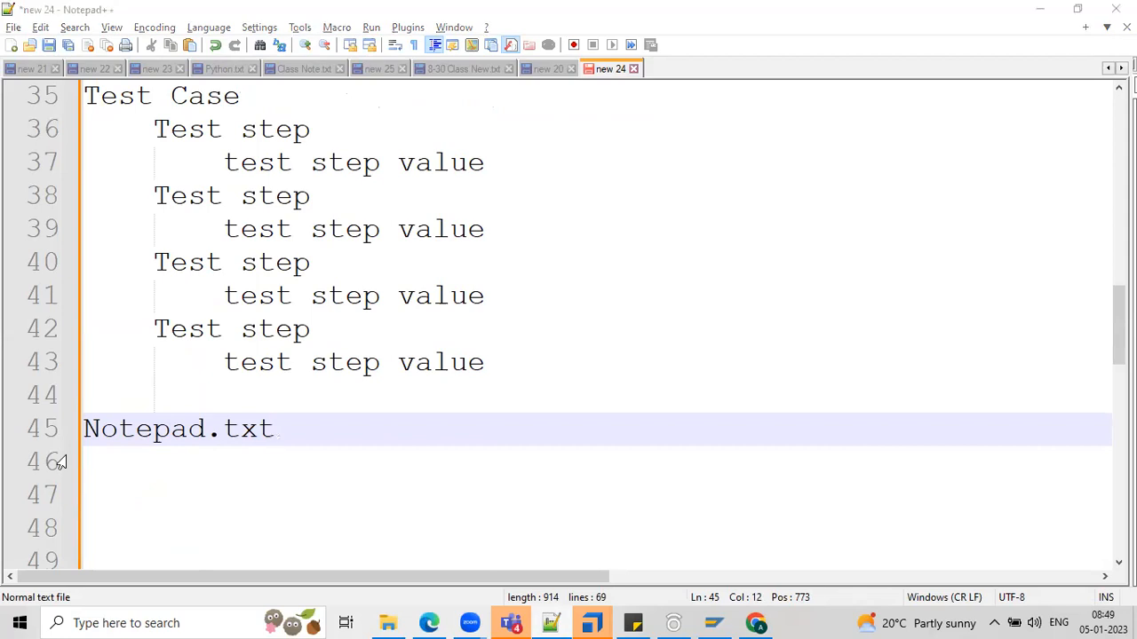
{"action": "key", "text": "alt+Tab"}
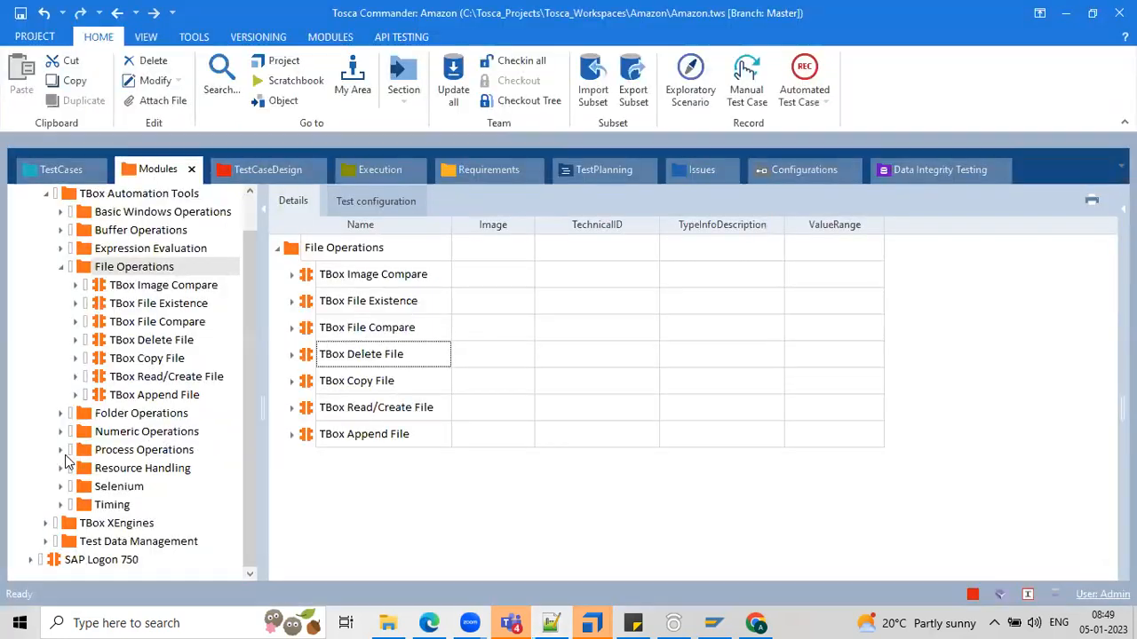
Collapse File Operations, expand Folder Operations, and show the attributes of the TBox Delete Folder module
{"action": "left_click", "coordinate": [61, 266]}
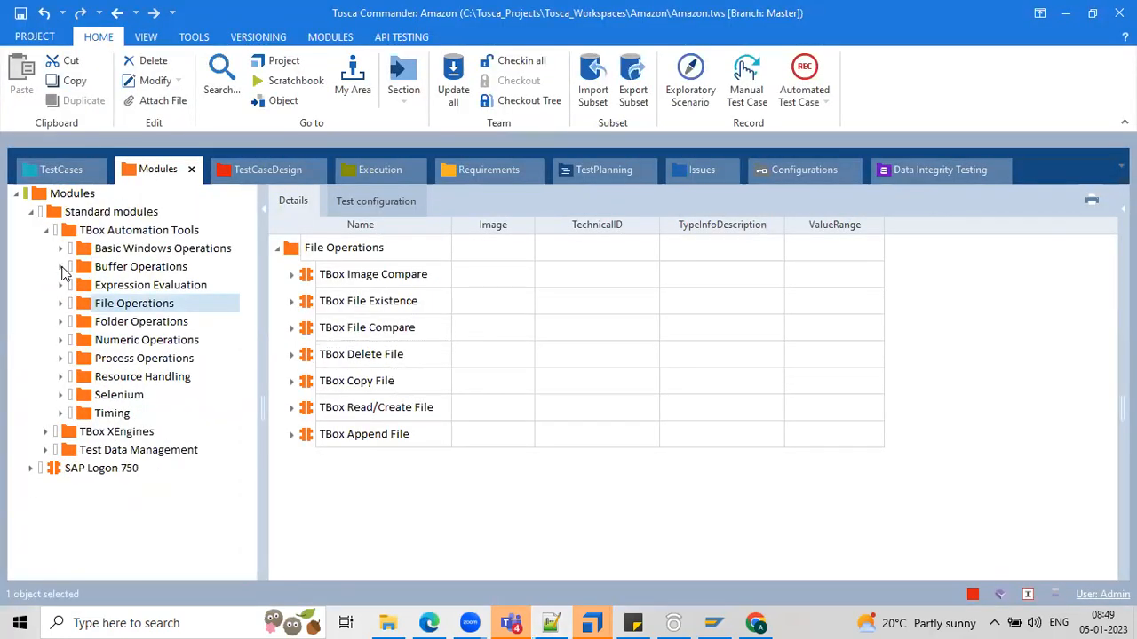
{"action": "left_click", "coordinate": [61, 321]}
{"action": "left_click", "coordinate": [144, 340]}
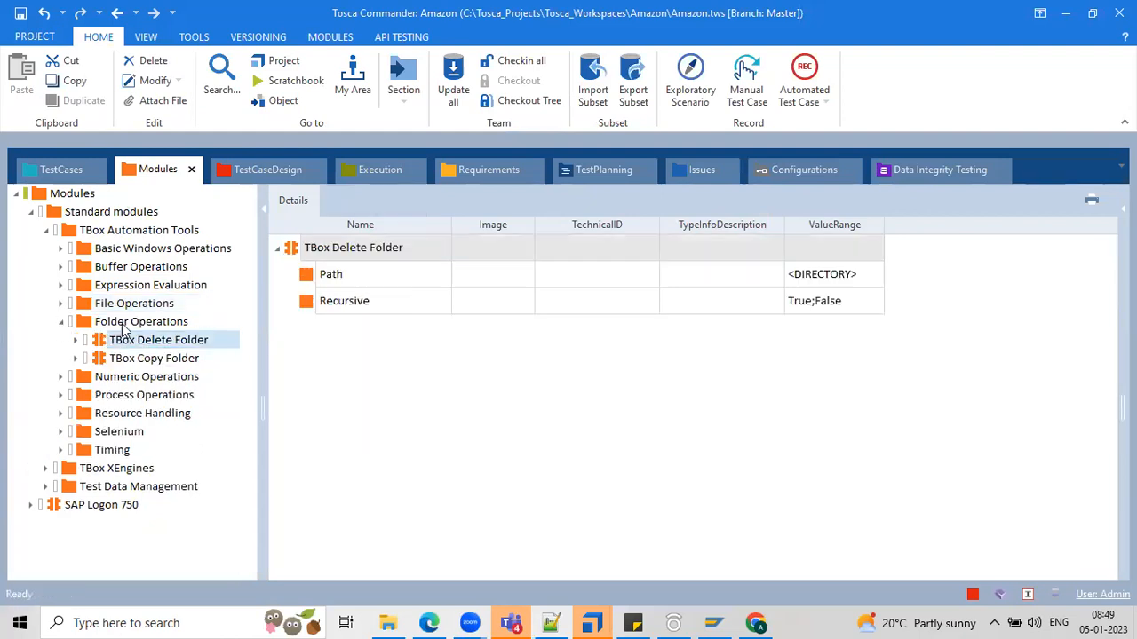
List the modules of Folder Operations, fold the TBox Delete Folder attributes, and collapse the folder in the module tree
{"action": "left_click", "coordinate": [124, 325]}
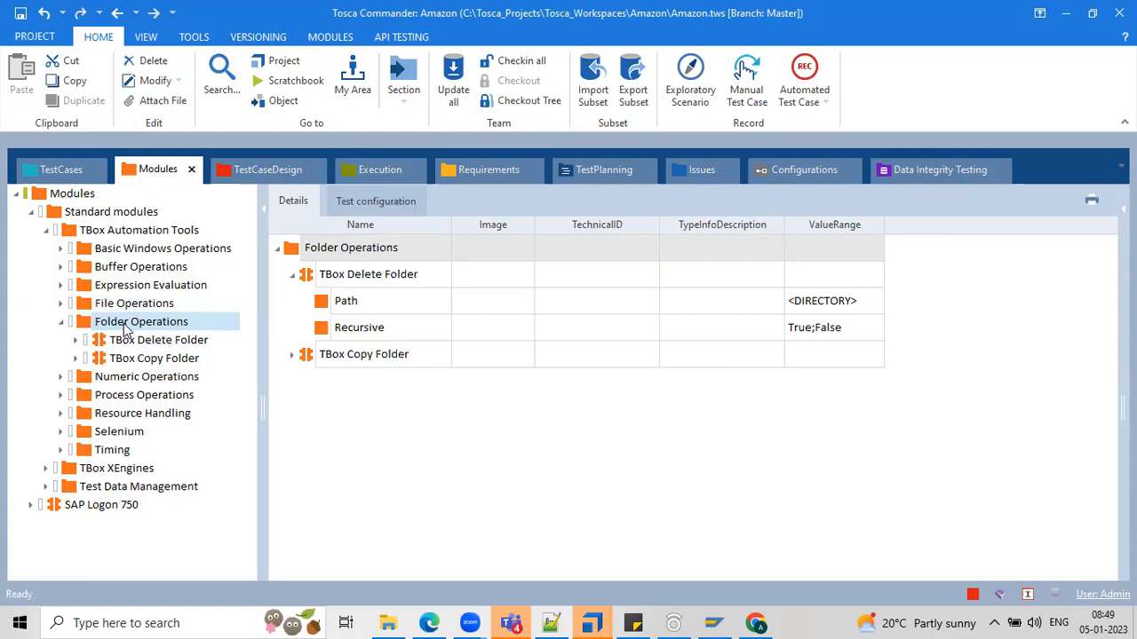
{"action": "left_click", "coordinate": [291, 276]}
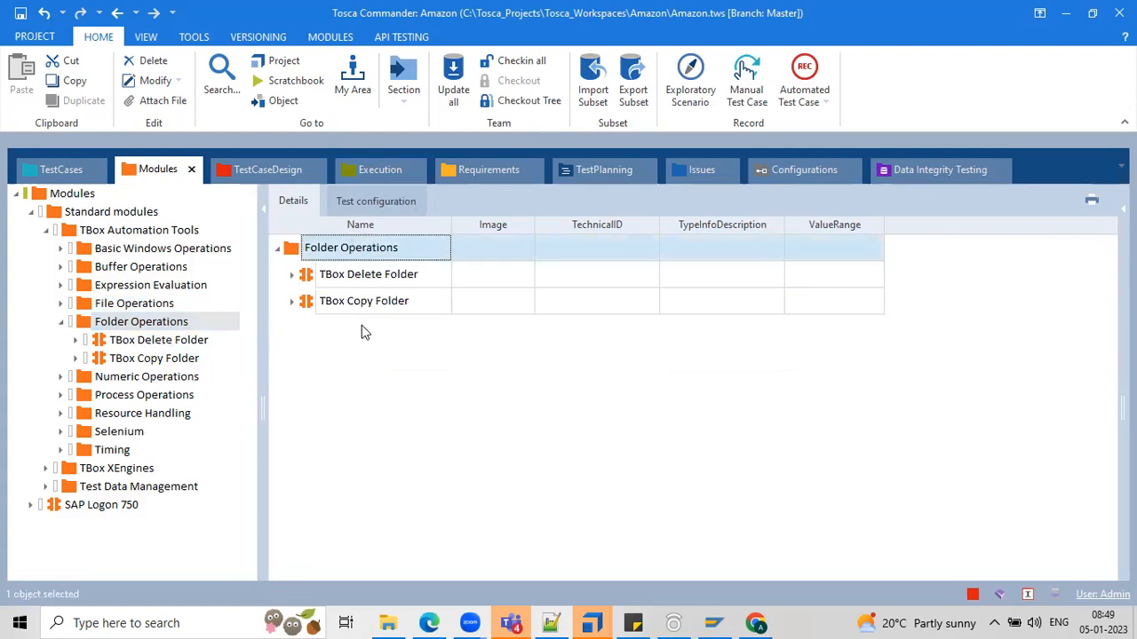
{"action": "left_click", "coordinate": [63, 323]}
Look through the Process Operations and Resource Handling folders, then examine the Selenium modules, Run Selenium Scripts and Start Selenium Server
{"action": "left_click", "coordinate": [89, 360]}
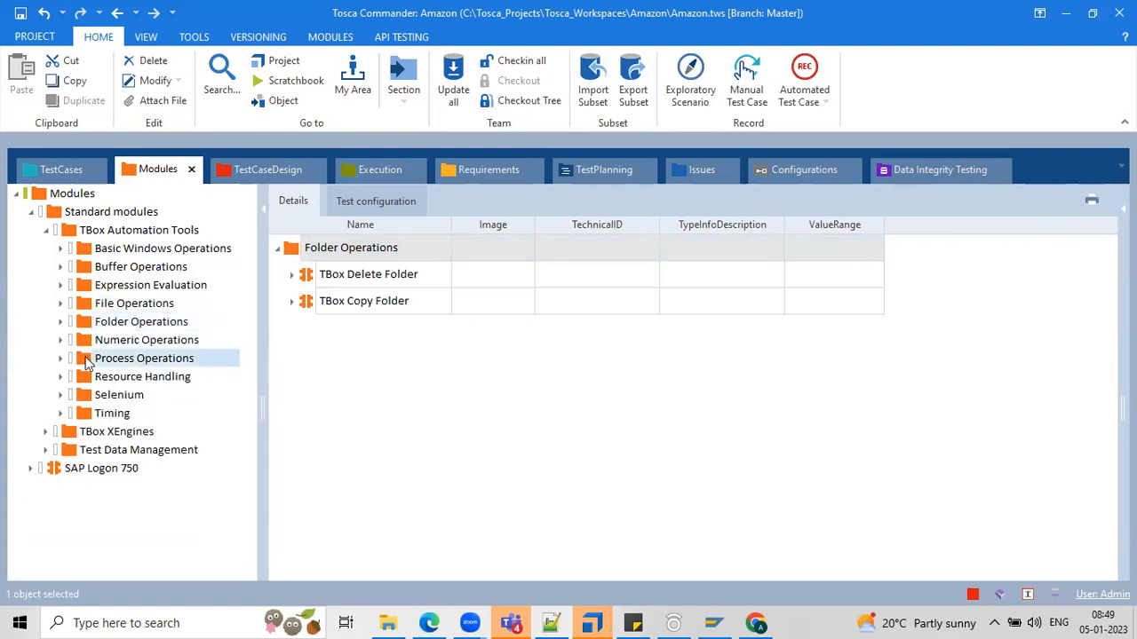
{"action": "left_click", "coordinate": [98, 380]}
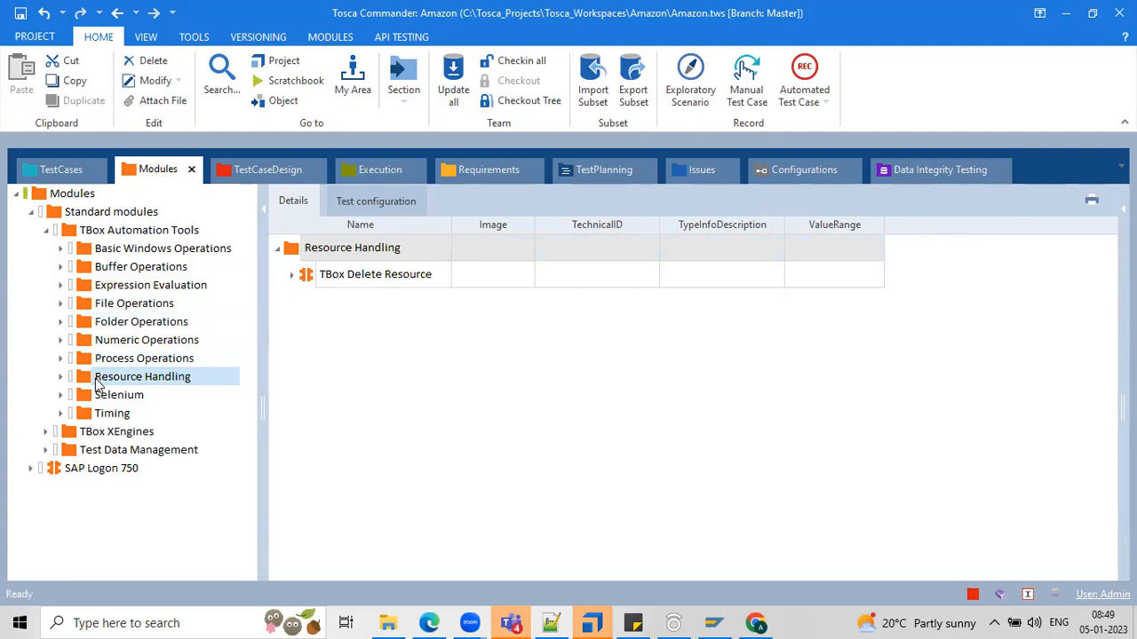
{"action": "left_click", "coordinate": [103, 396]}
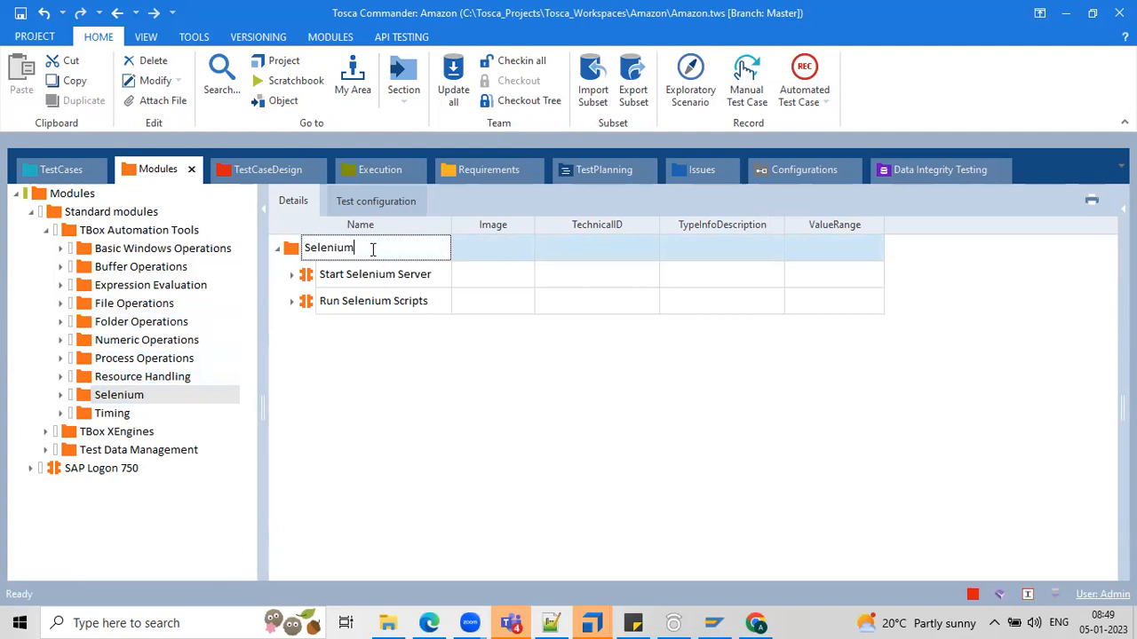
{"action": "left_click", "coordinate": [394, 302]}
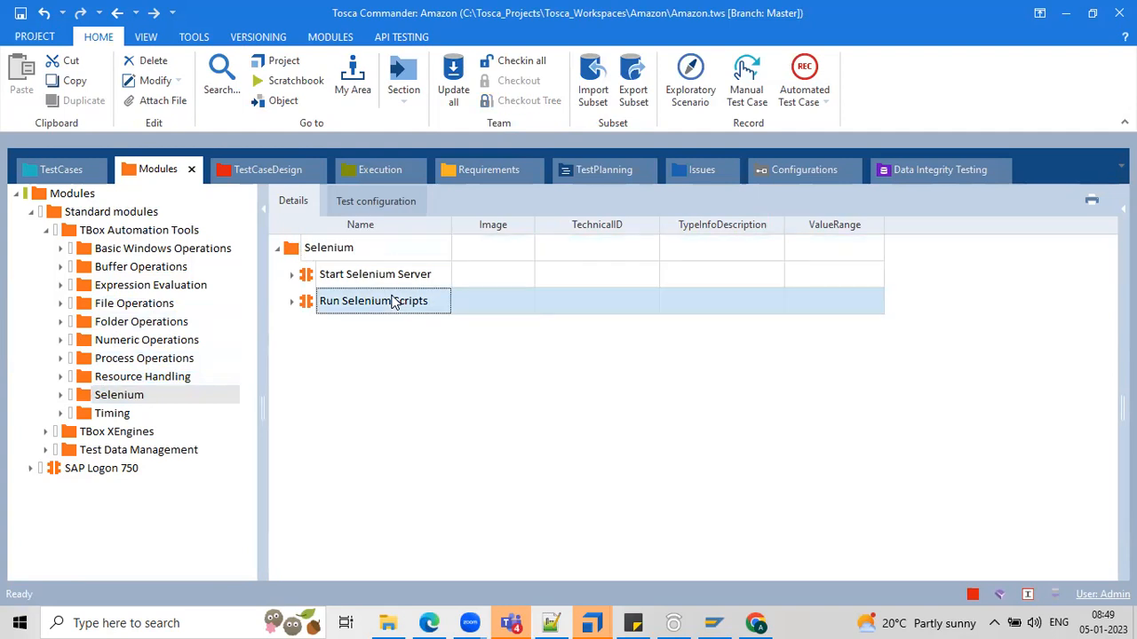
{"action": "left_click", "coordinate": [312, 253]}
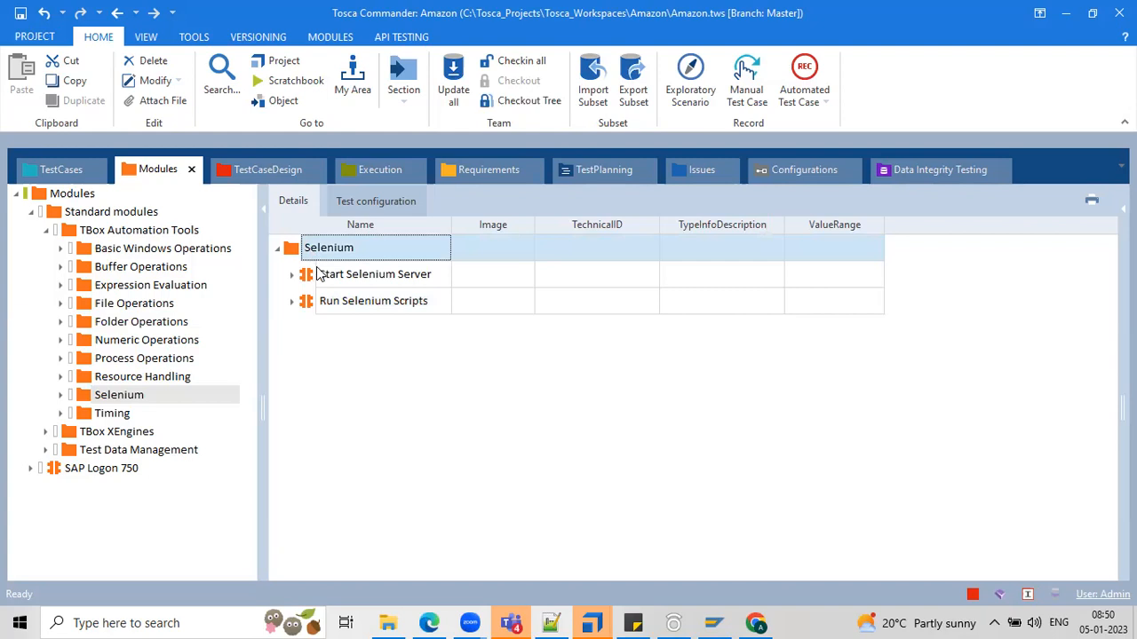
{"action": "left_click", "coordinate": [321, 276]}
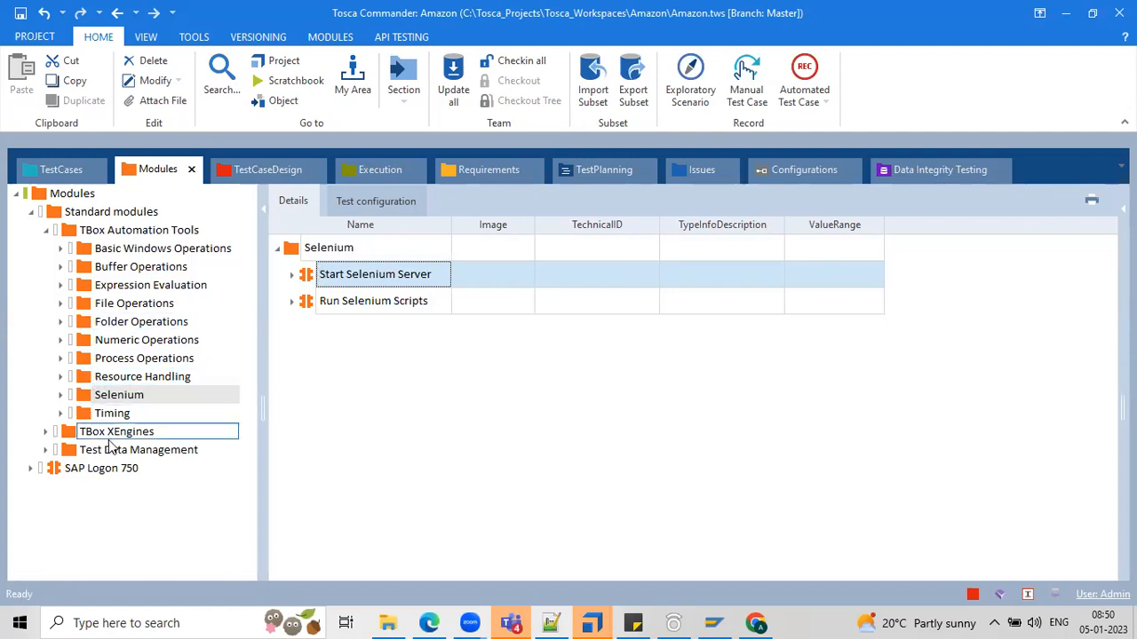
Collapse TBox Automation Tools, expand TBox XEngines, and look through its Parameter Data, Html and Database modules
{"action": "left_click", "coordinate": [45, 229]}
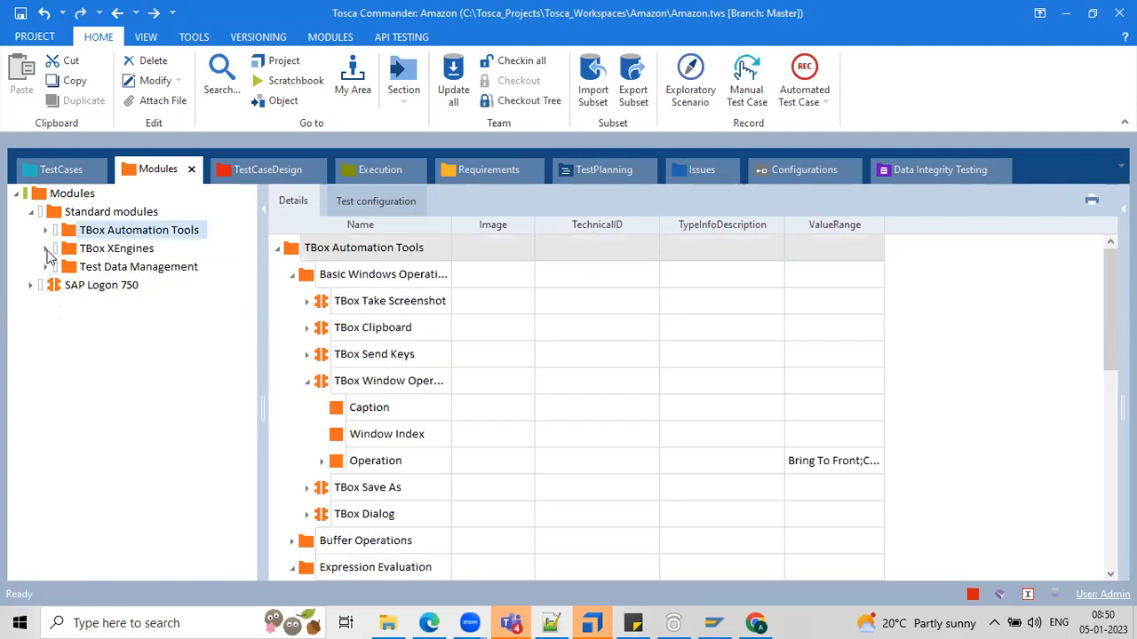
{"action": "left_click", "coordinate": [44, 248]}
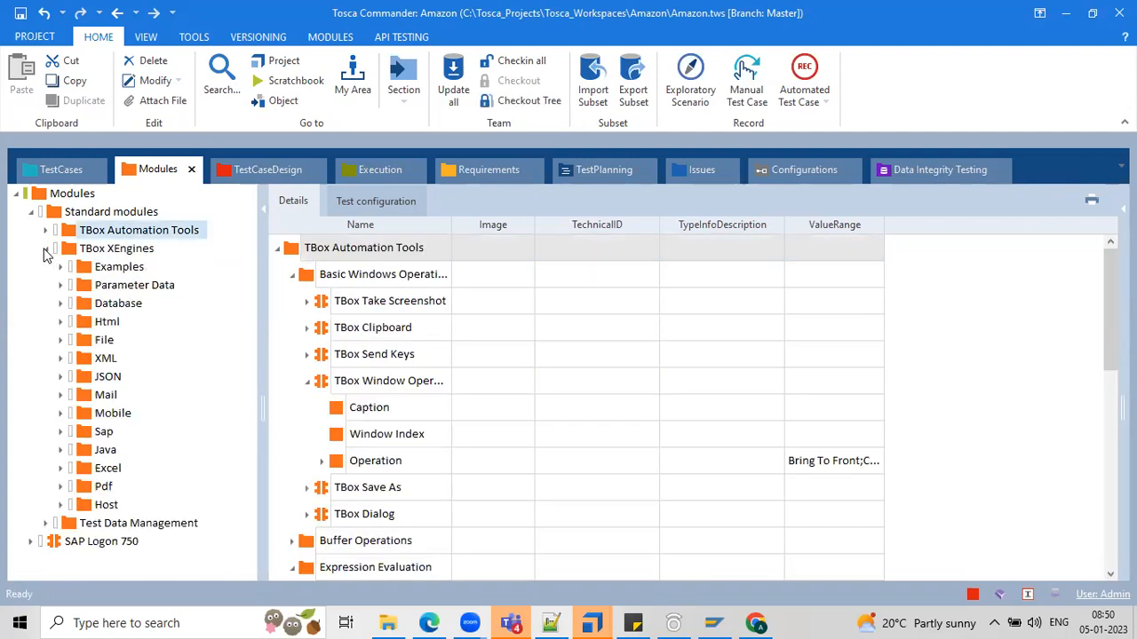
{"action": "left_click", "coordinate": [116, 286]}
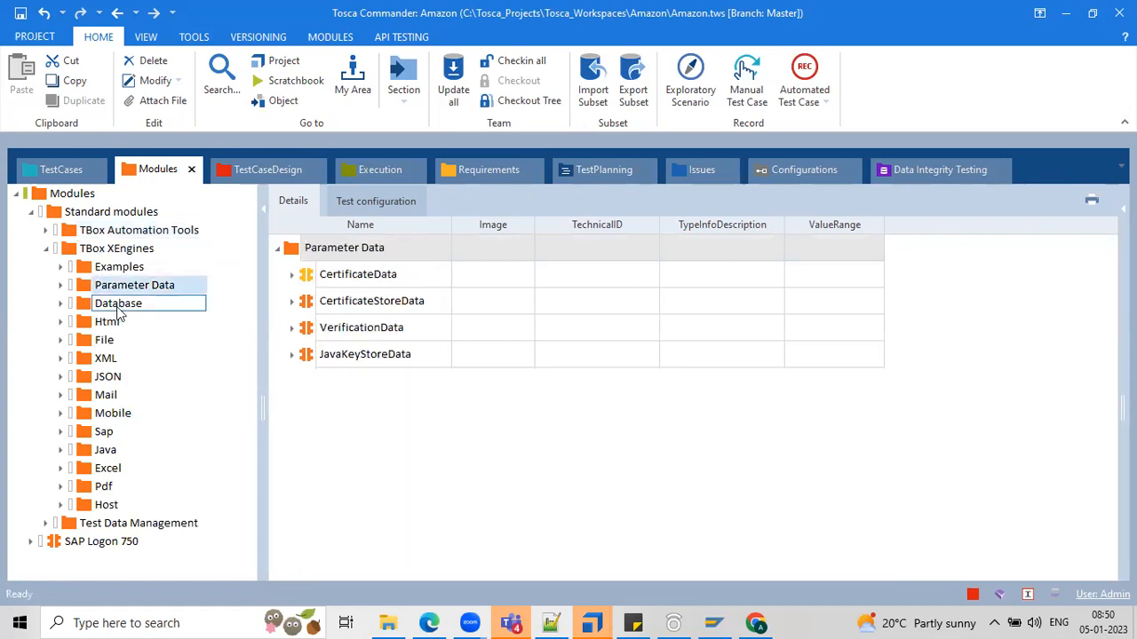
{"action": "left_click", "coordinate": [117, 305]}
{"action": "left_click", "coordinate": [112, 324]}
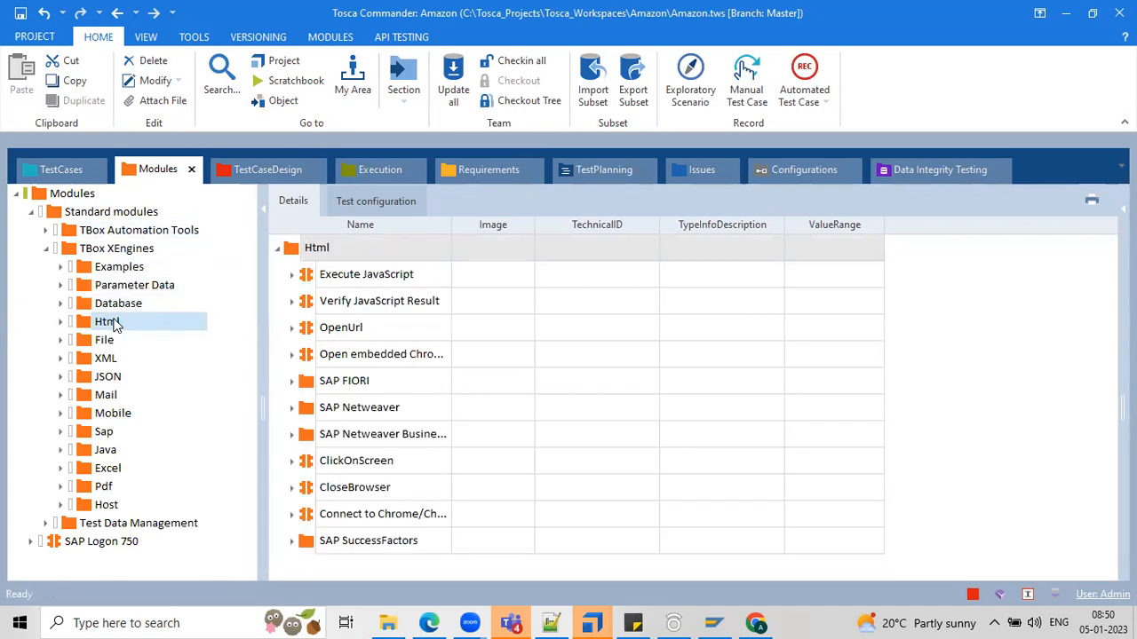
{"action": "left_click", "coordinate": [114, 308]}
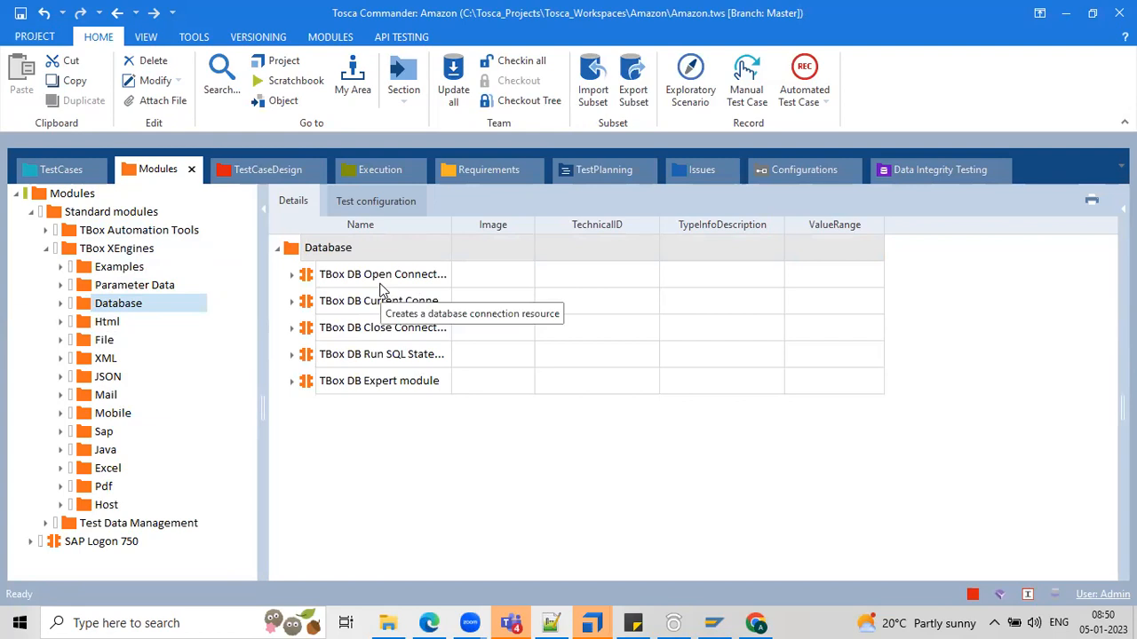
Examine the Html modules, briefly expanding the SAP Netweaver folder to view its contents
{"action": "left_click", "coordinate": [120, 321]}
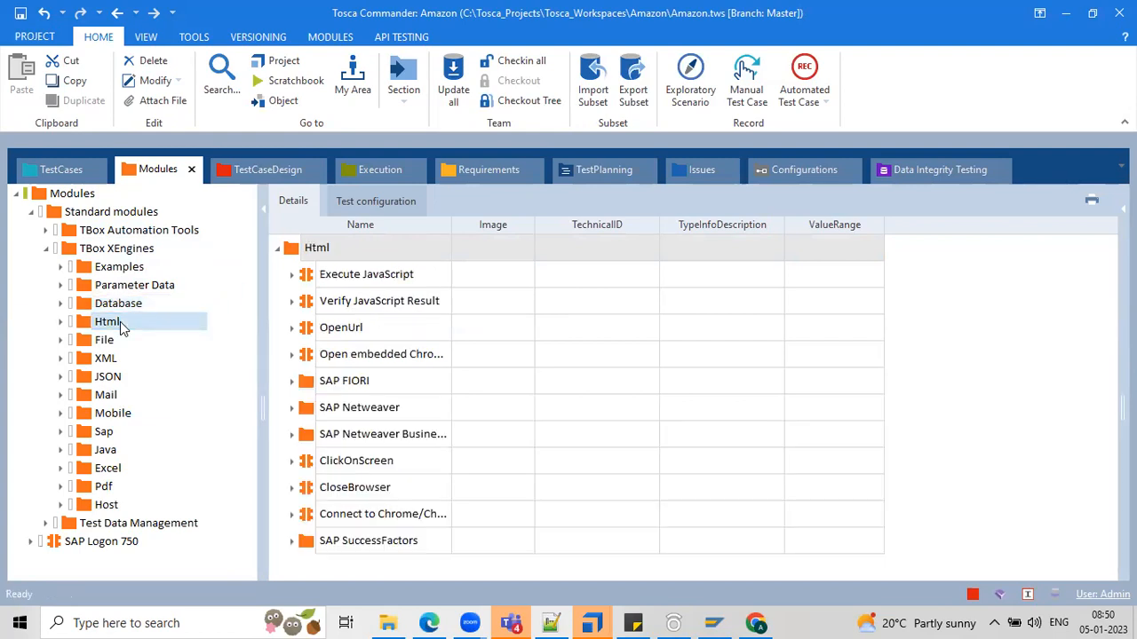
{"action": "left_click", "coordinate": [346, 404]}
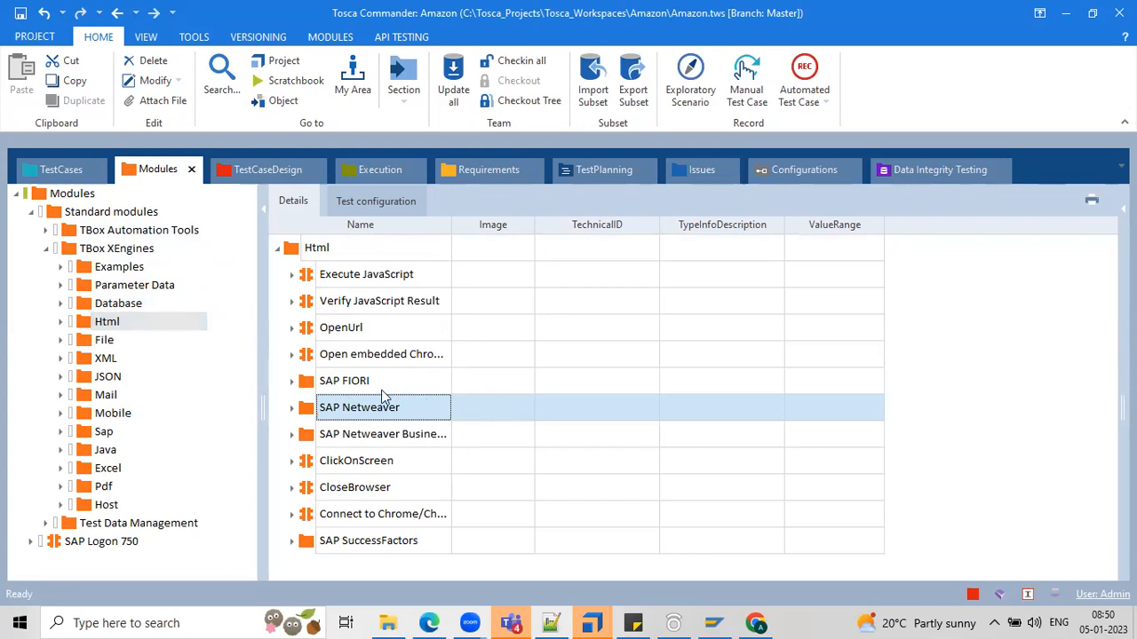
{"action": "left_click", "coordinate": [292, 407]}
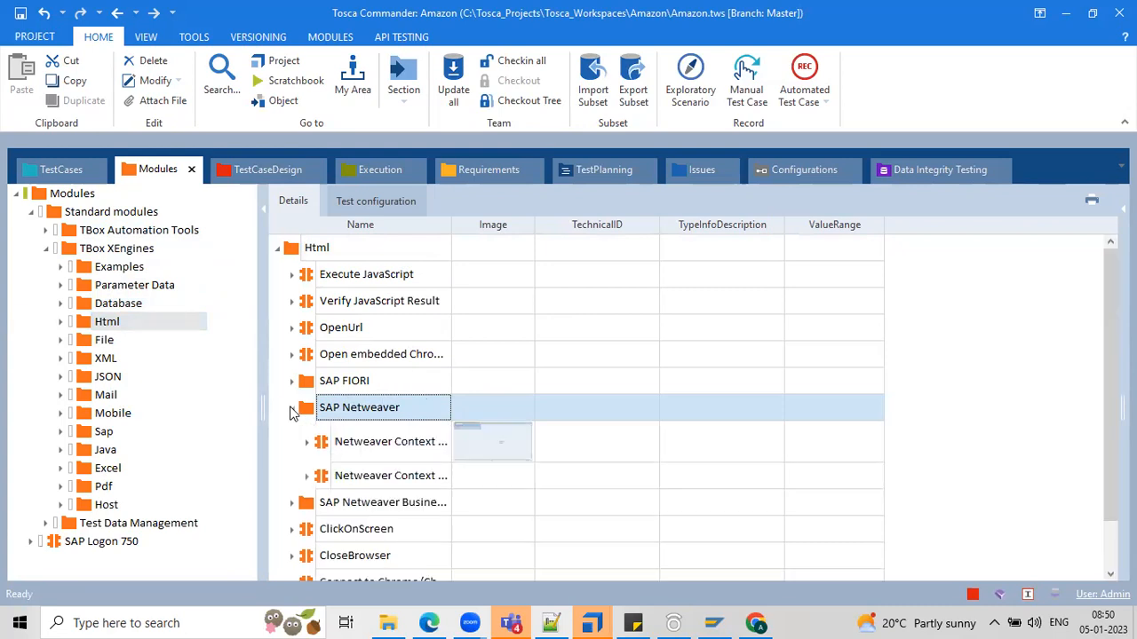
{"action": "left_click", "coordinate": [292, 408]}
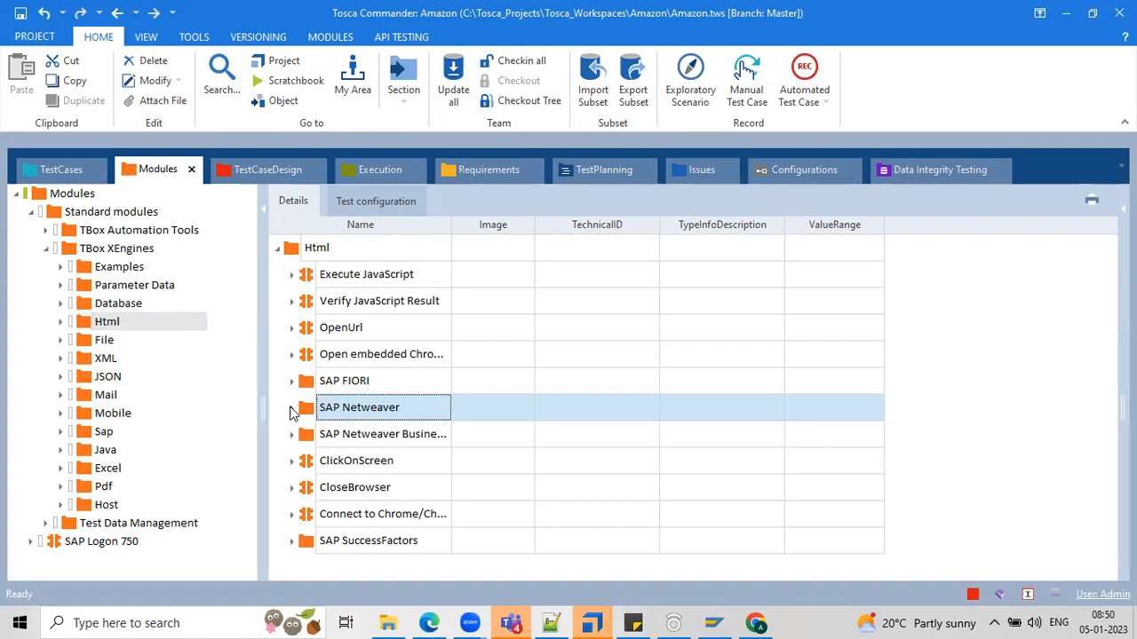
Look through the File, XML, JSON, Mail and Mobile modules under TBox XEngines
{"action": "left_click", "coordinate": [107, 341]}
{"action": "left_click", "coordinate": [108, 358]}
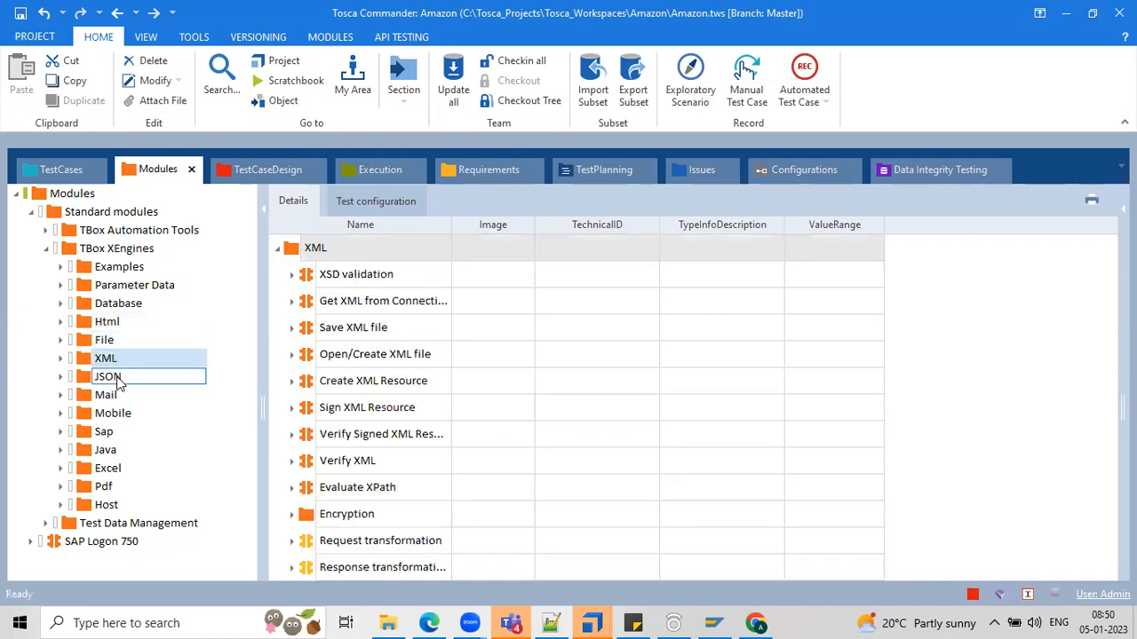
{"action": "left_click", "coordinate": [110, 377]}
{"action": "left_click", "coordinate": [107, 394]}
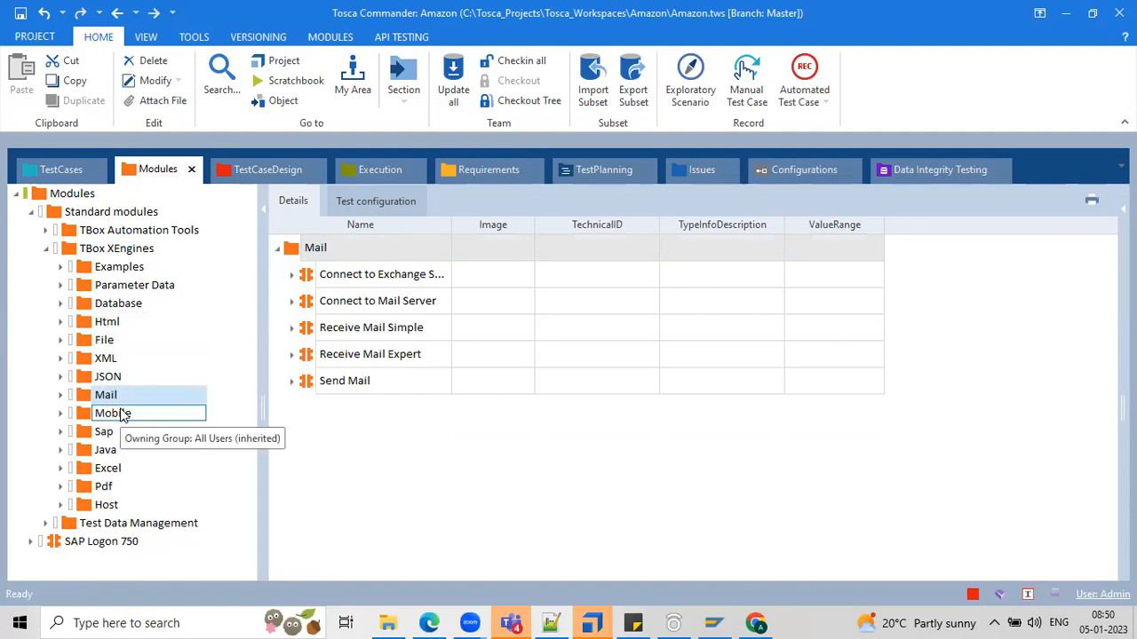
{"action": "left_click", "coordinate": [124, 415]}
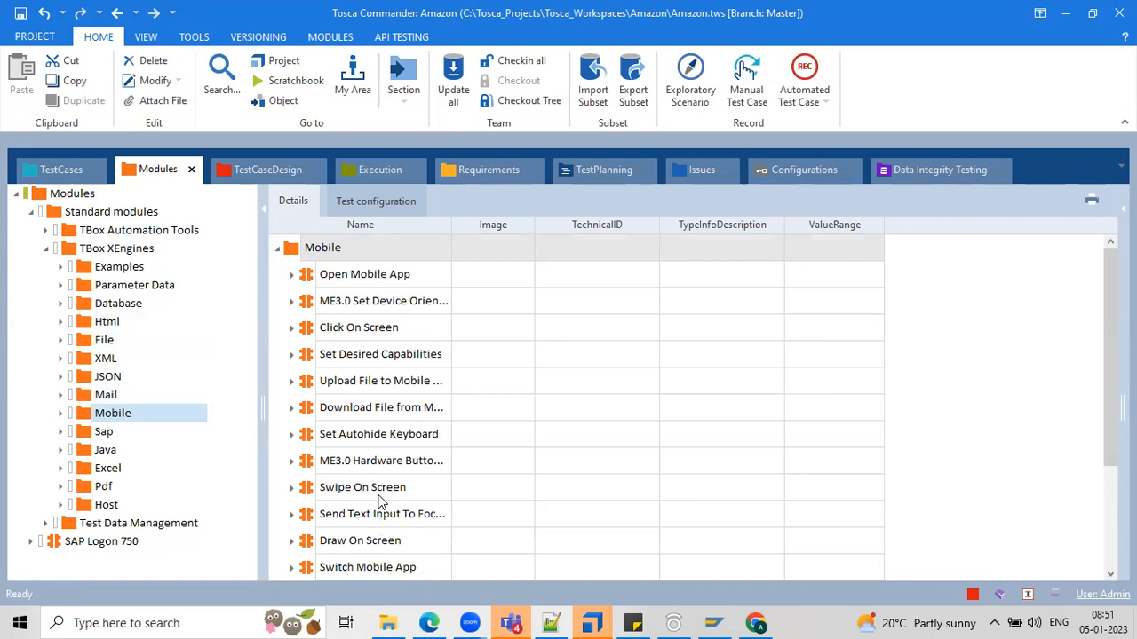
{"action": "left_click", "coordinate": [100, 550]}
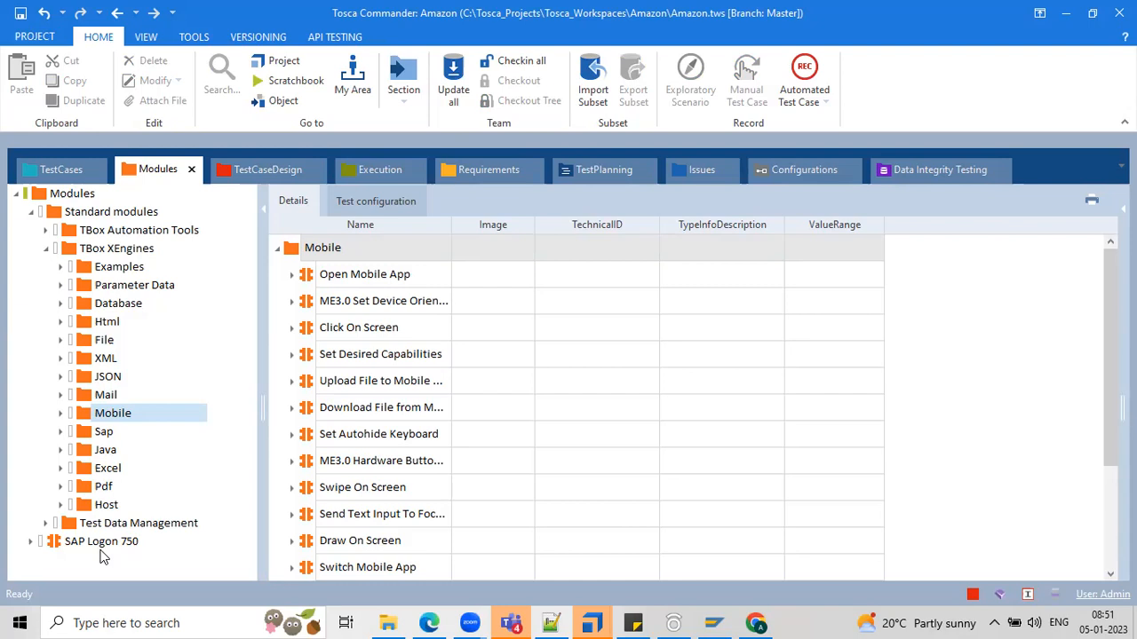
Examine the Sap modules, including SAP Login and SAP Multiple Logon, and select the SAP Logon module
{"action": "left_click", "coordinate": [104, 431]}
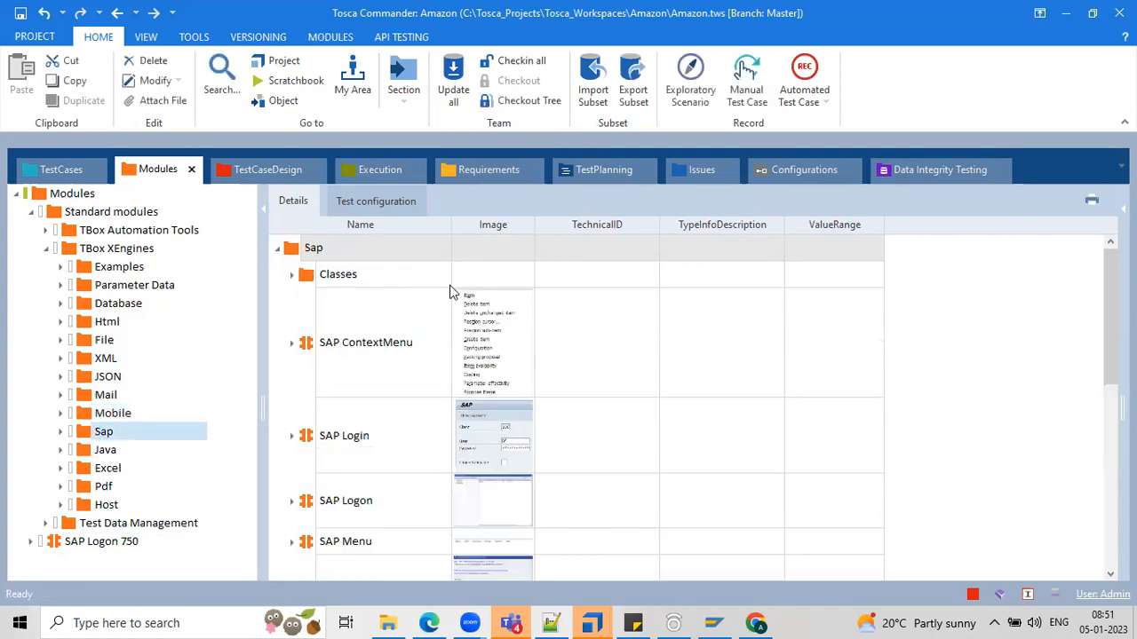
{"action": "left_click", "coordinate": [398, 327]}
{"action": "left_click", "coordinate": [396, 453]}
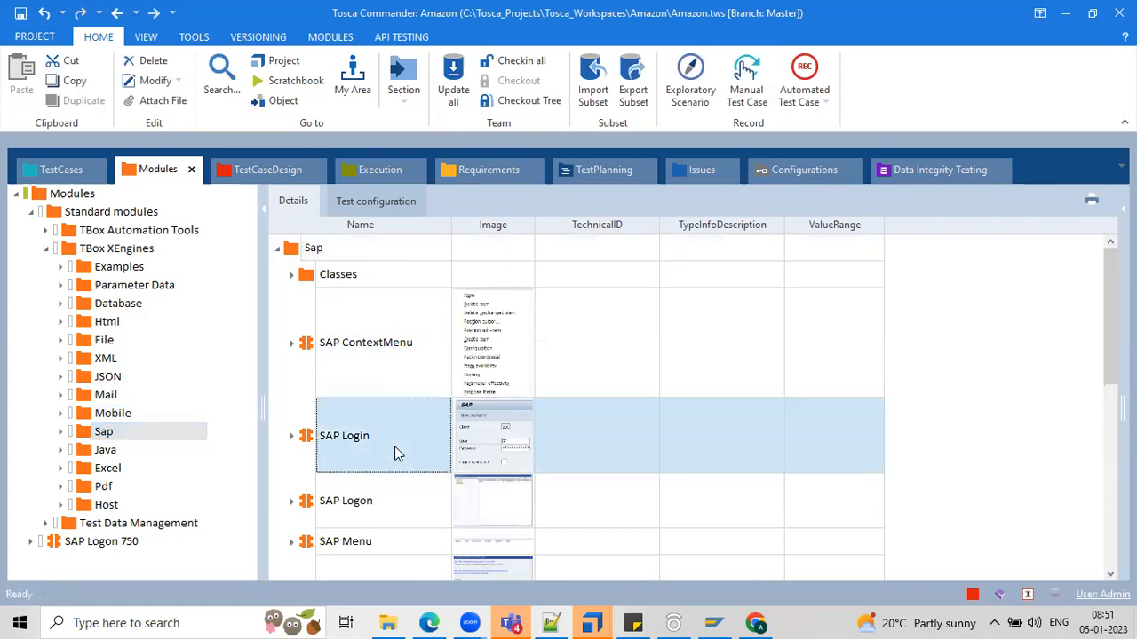
{"action": "scroll", "coordinate": [395, 448], "scroll_direction": "down", "scroll_amount": 2}
{"action": "scroll", "coordinate": [386, 362], "scroll_direction": "up", "scroll_amount": 1}
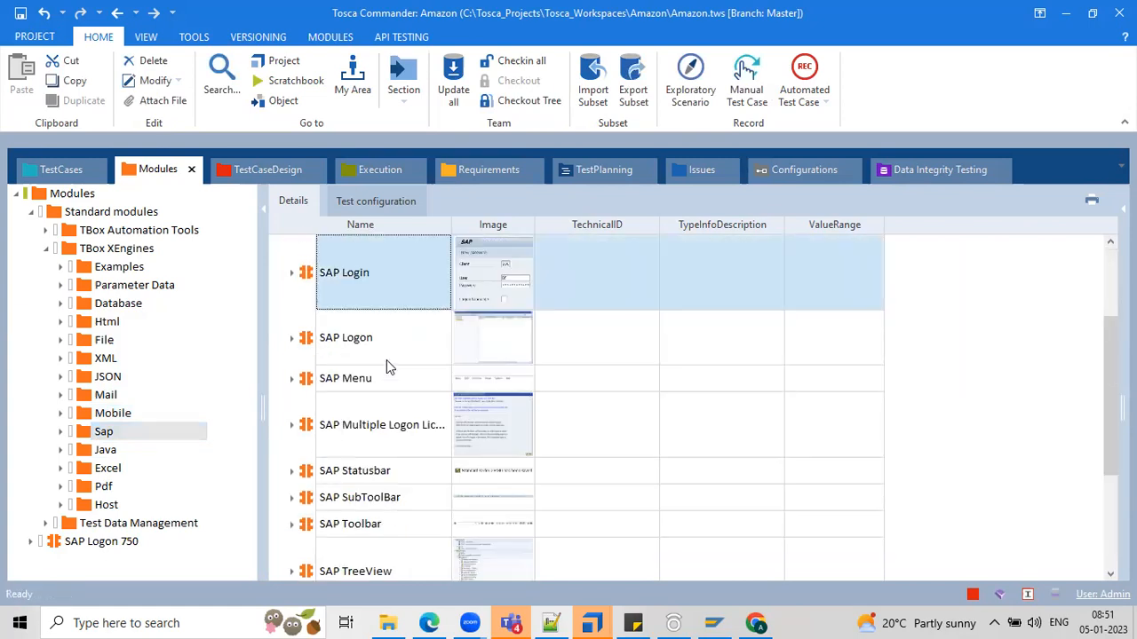
{"action": "left_click", "coordinate": [406, 430]}
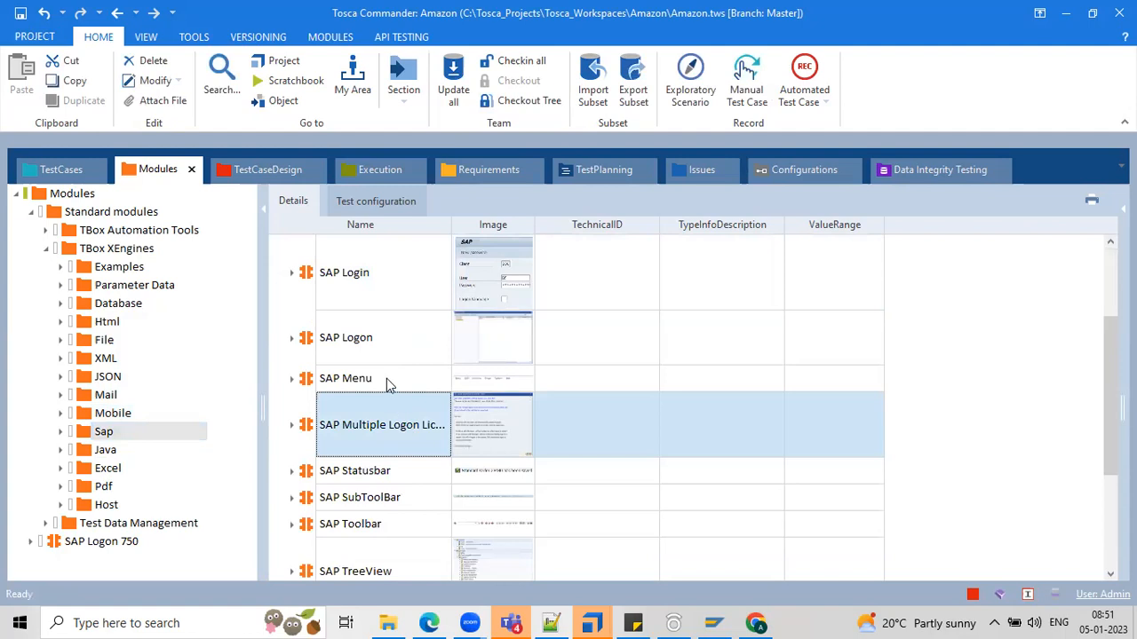
{"action": "left_click", "coordinate": [343, 352]}
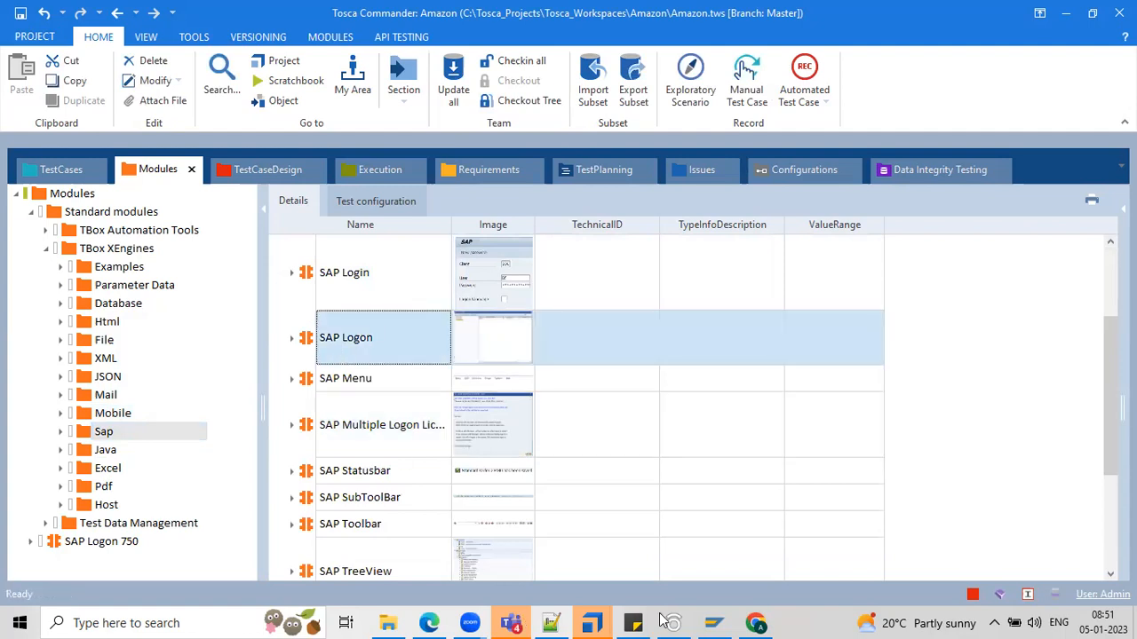
Switch to SAP Logon 750, close its Logon to System dialog, and return to the SAP Logon module in Tosca Commander
{"action": "left_click", "coordinate": [702, 619]}
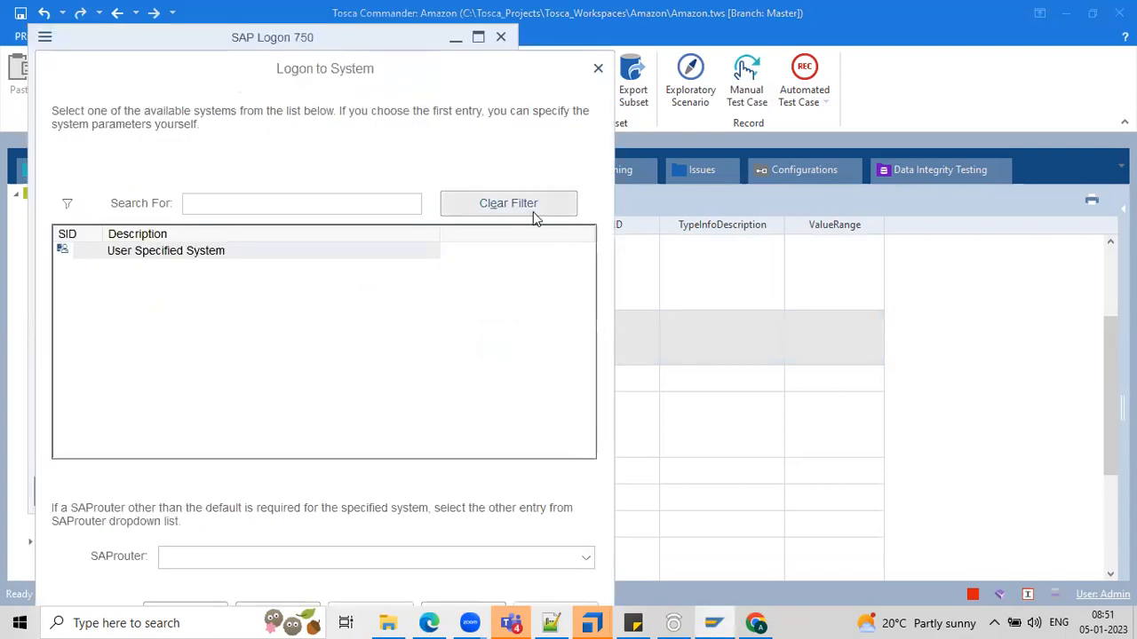
{"action": "left_click", "coordinate": [598, 68]}
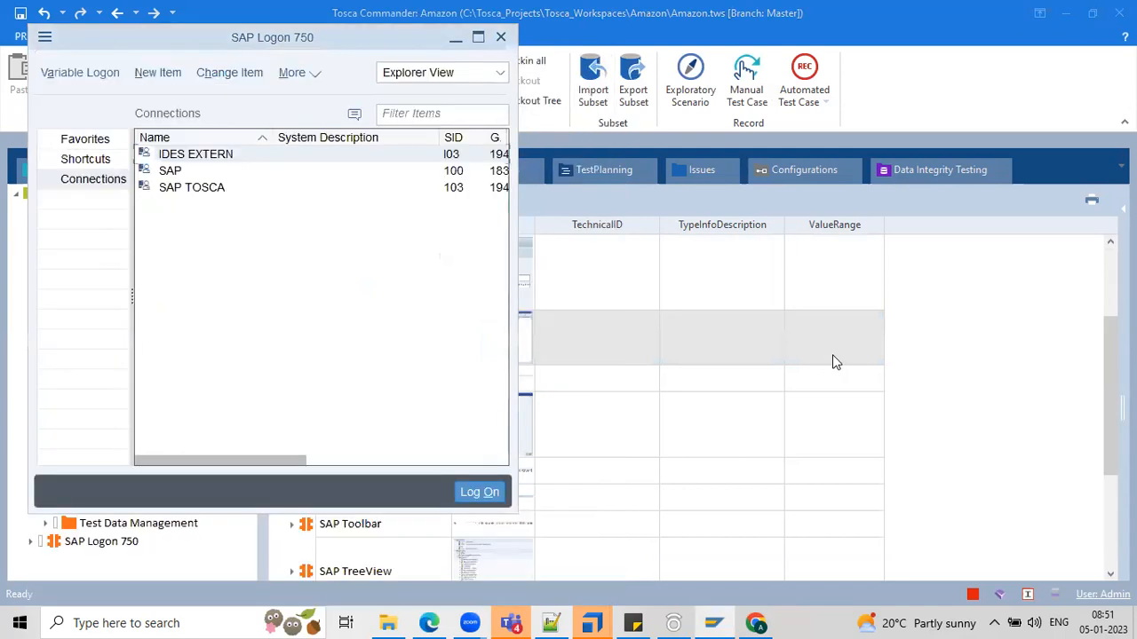
{"action": "left_click", "coordinate": [832, 354]}
{"action": "left_click", "coordinate": [398, 356]}
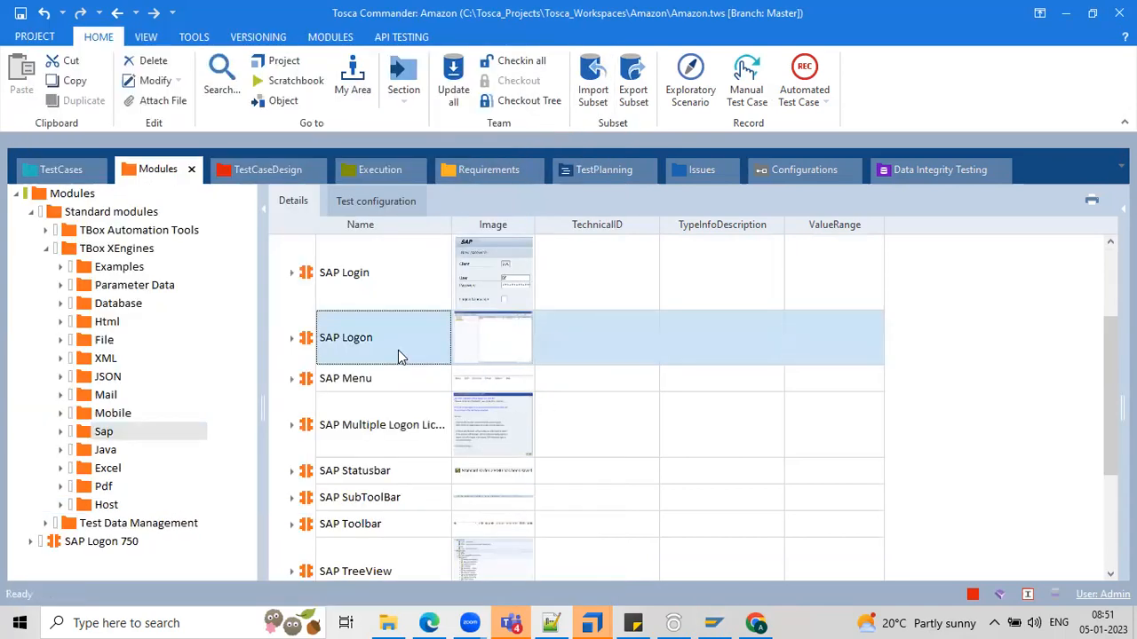
Expand the SAP Login module, examine its Client, Password and Language attributes, and collapse it again
{"action": "left_click", "coordinate": [375, 265]}
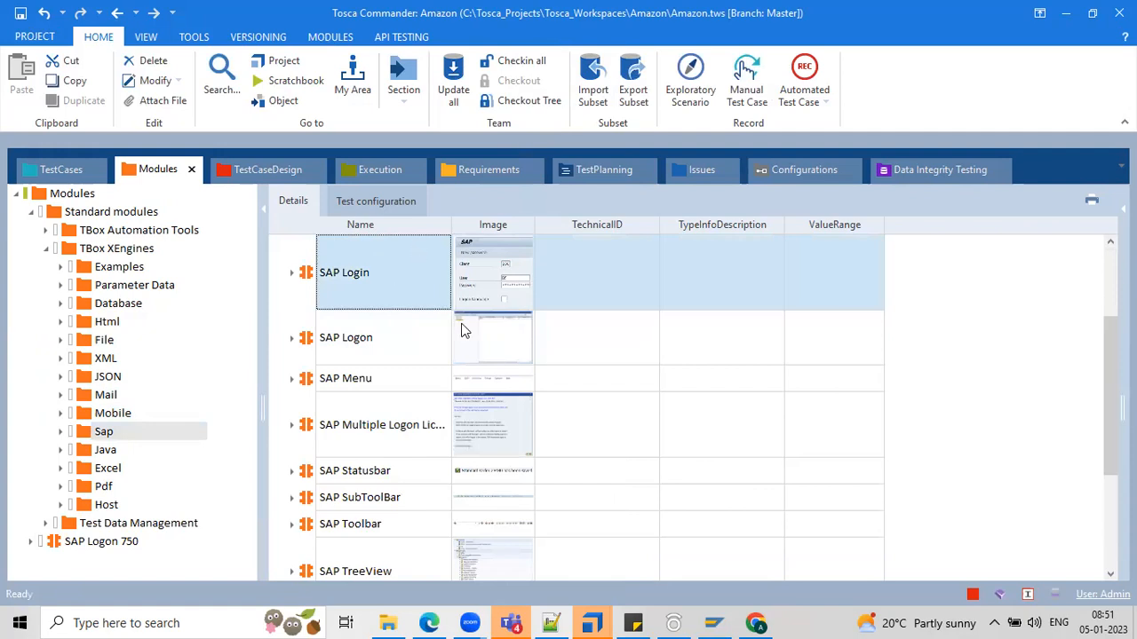
{"action": "left_click", "coordinate": [291, 273]}
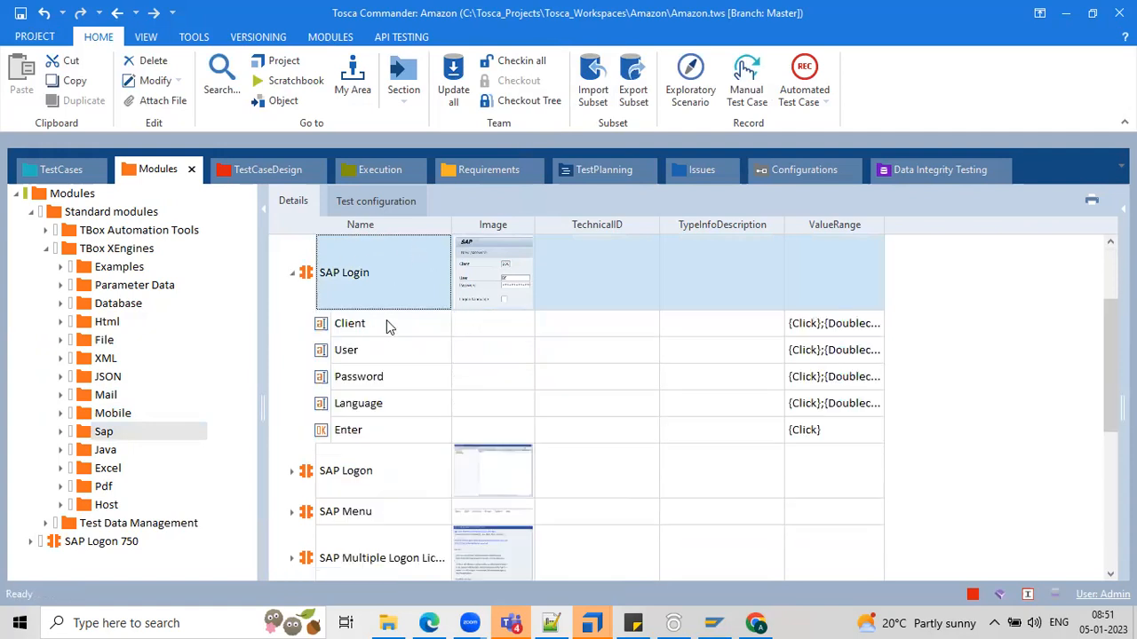
{"action": "left_click", "coordinate": [386, 323]}
{"action": "left_click", "coordinate": [401, 379]}
{"action": "left_click", "coordinate": [409, 401]}
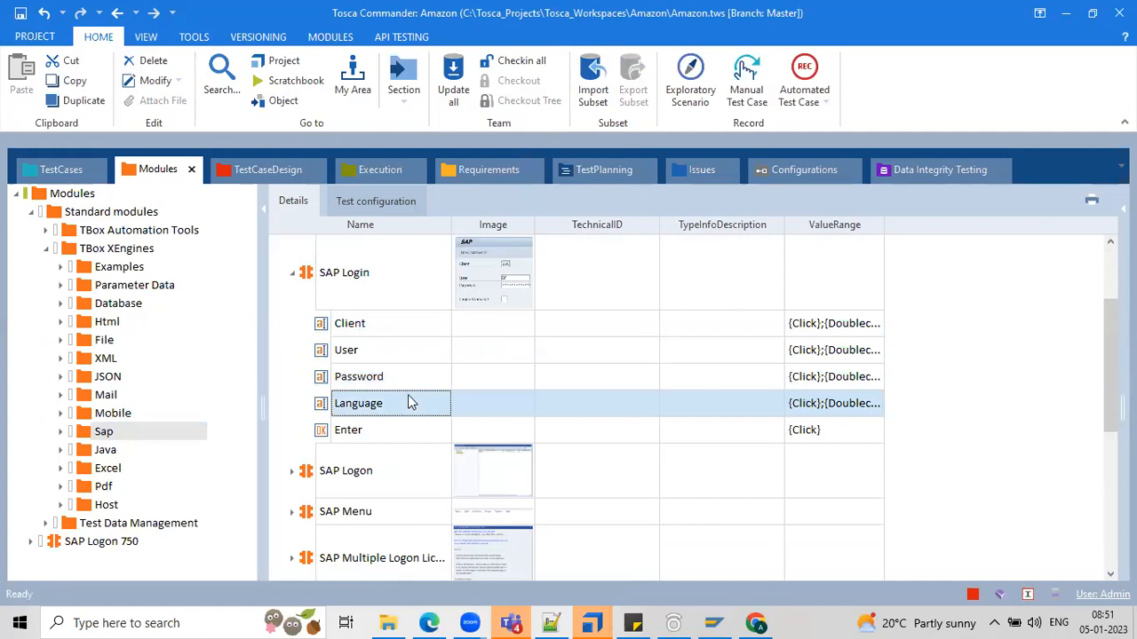
{"action": "left_click", "coordinate": [298, 272]}
Look through the Java, Excel and Pdf modules under TBox XEngines
{"action": "left_click", "coordinate": [105, 450]}
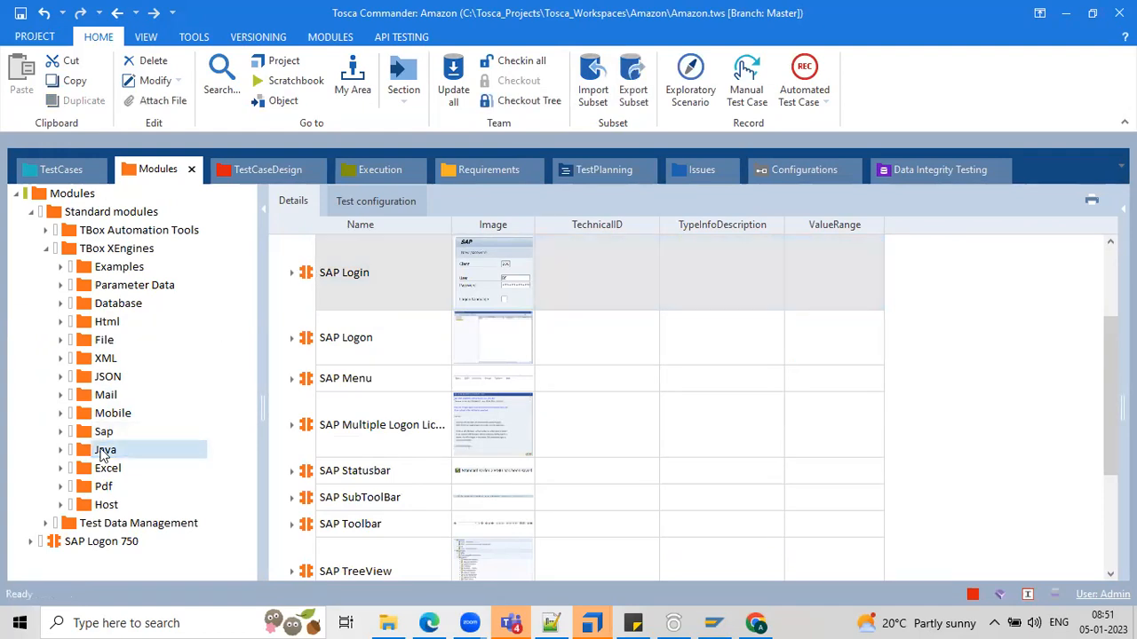
{"action": "left_click", "coordinate": [120, 466]}
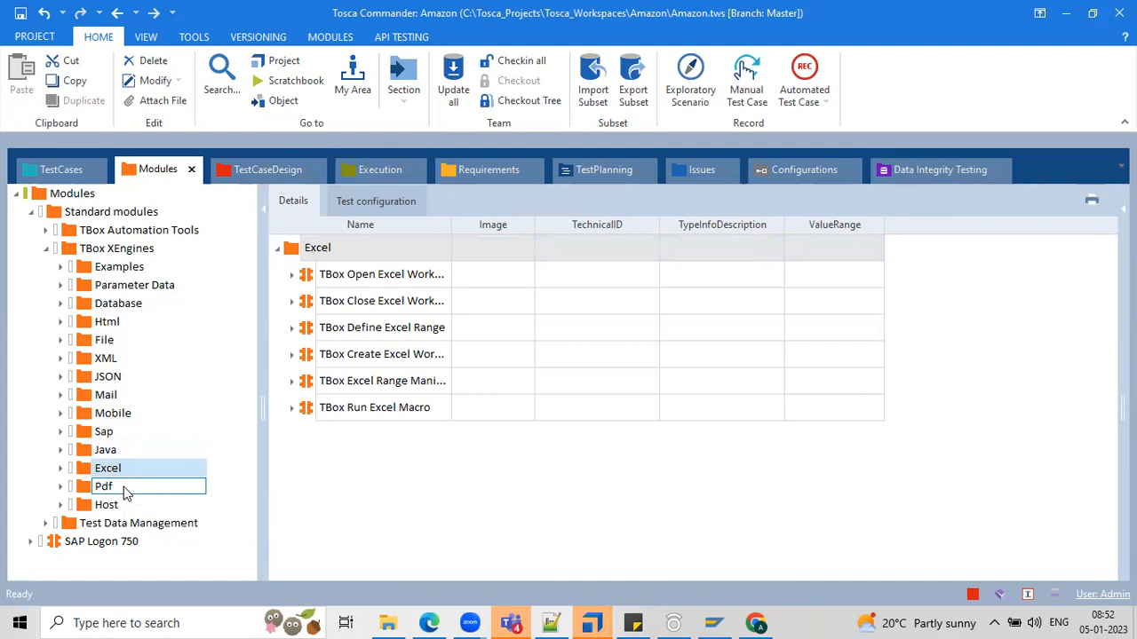
{"action": "left_click", "coordinate": [124, 490]}
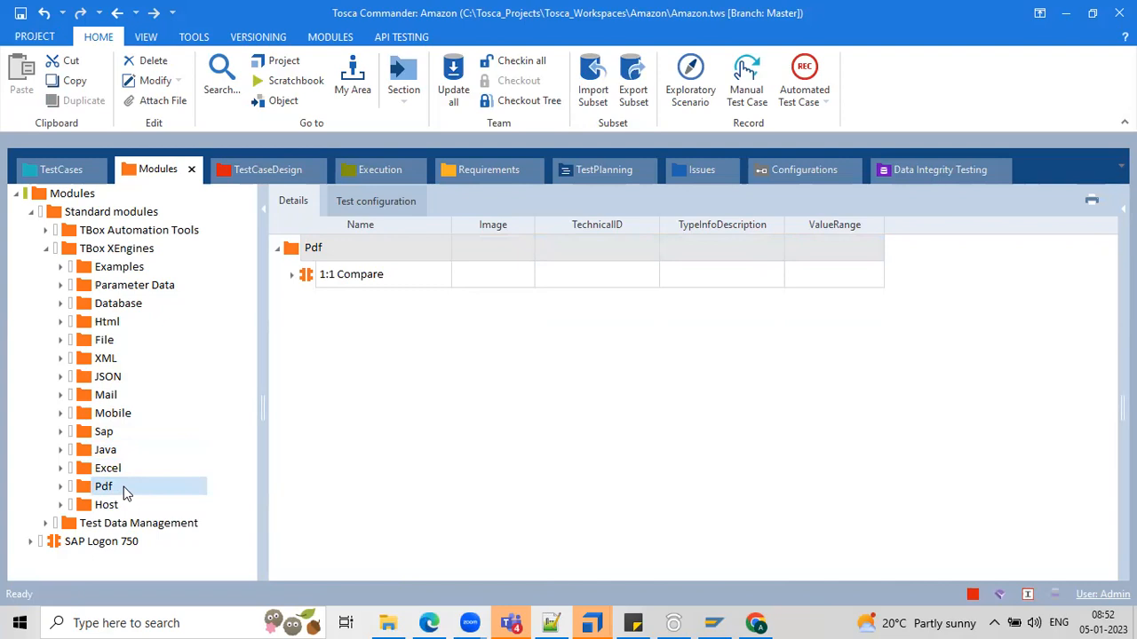
View the Host and Test Data Management modules, collapse TBox XEngines and Standard modules, and select the Standard modules folder
{"action": "left_click", "coordinate": [125, 505]}
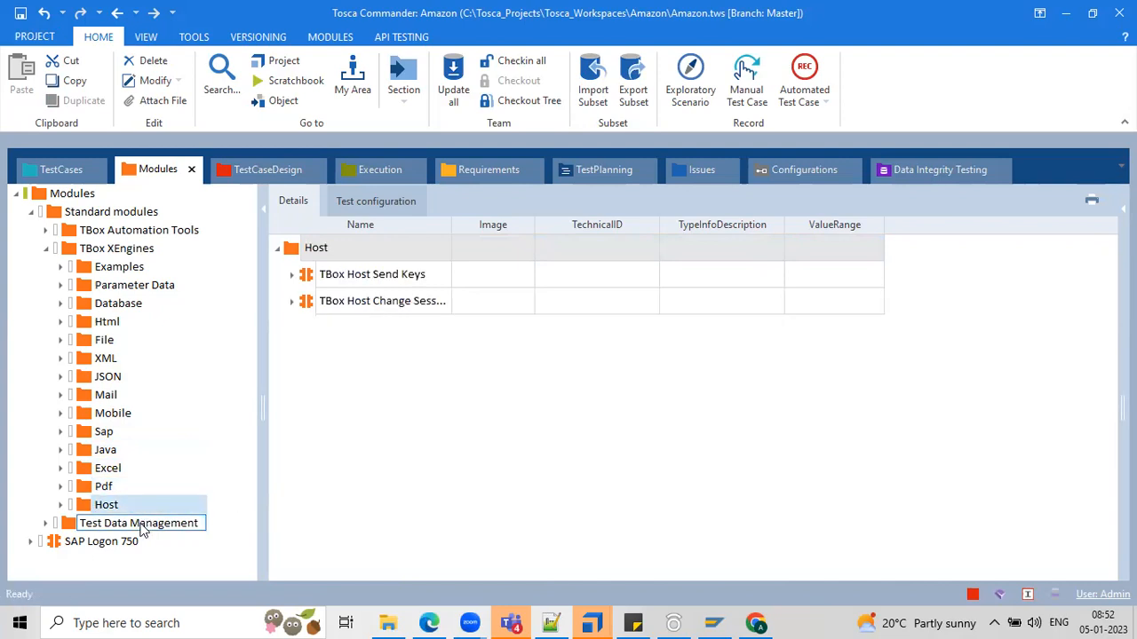
{"action": "left_click", "coordinate": [142, 525]}
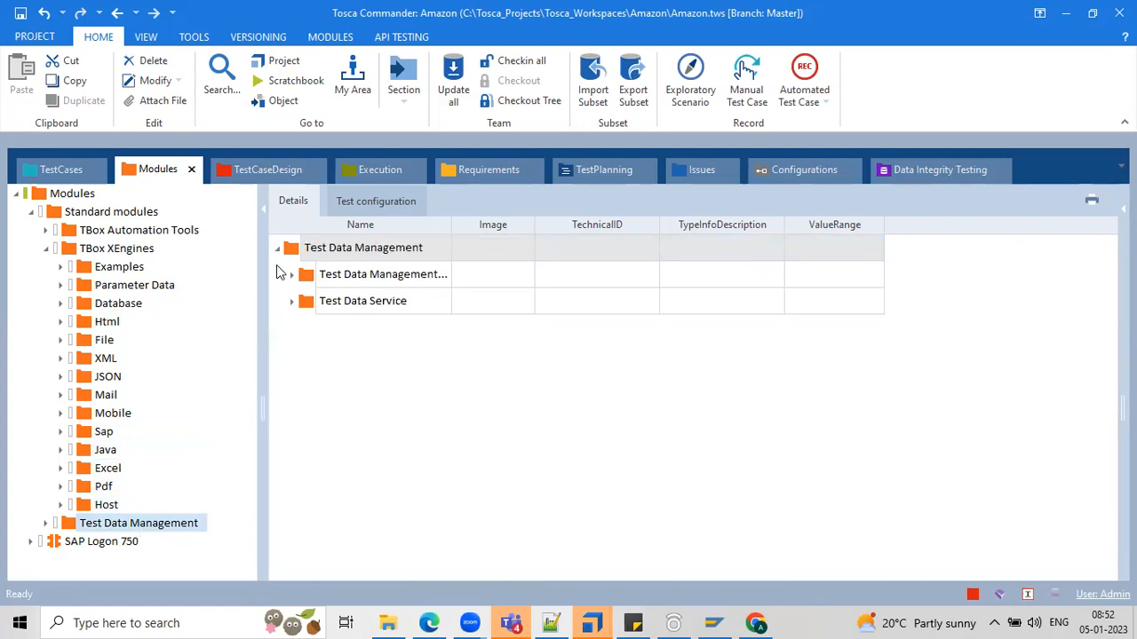
{"action": "left_click", "coordinate": [46, 249]}
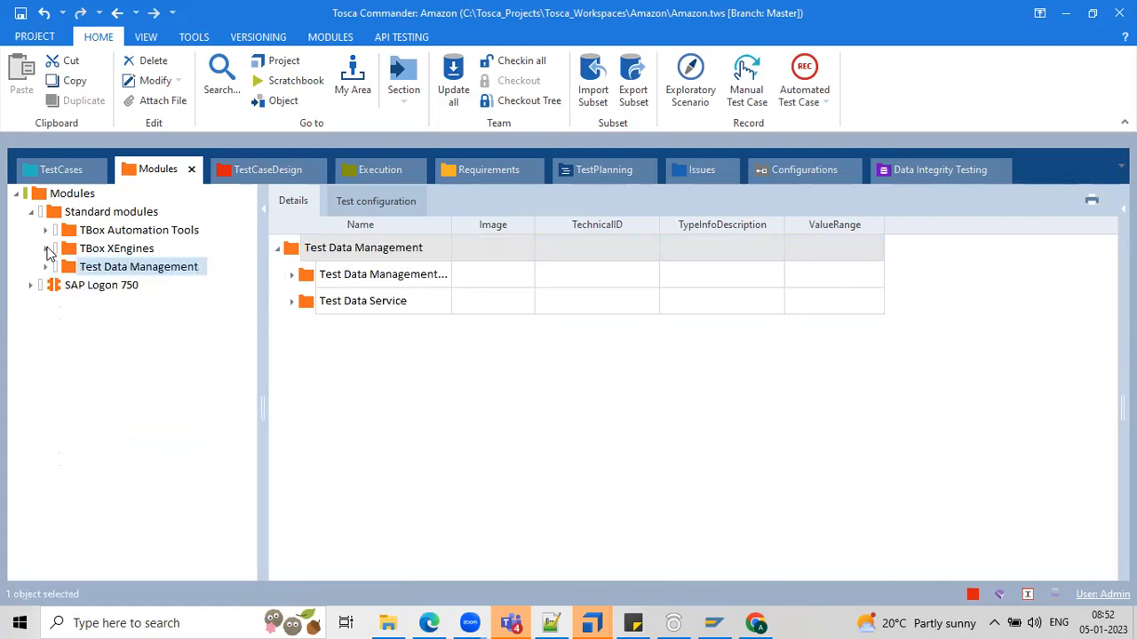
{"action": "left_click", "coordinate": [30, 213]}
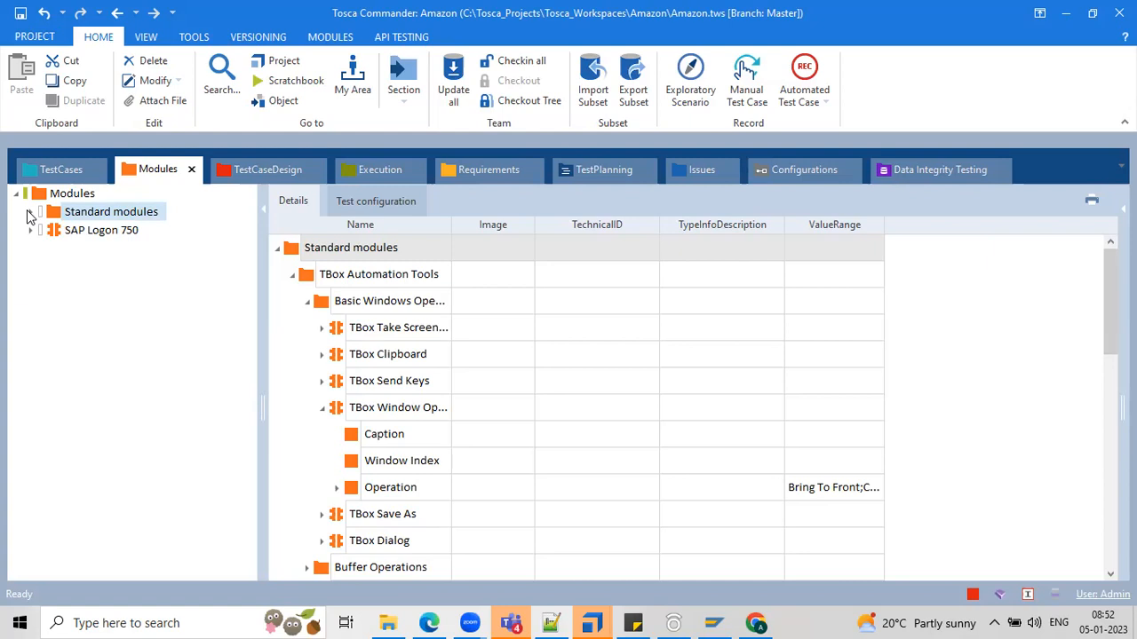
{"action": "left_click", "coordinate": [127, 215]}
{"action": "left_click", "coordinate": [173, 294]}
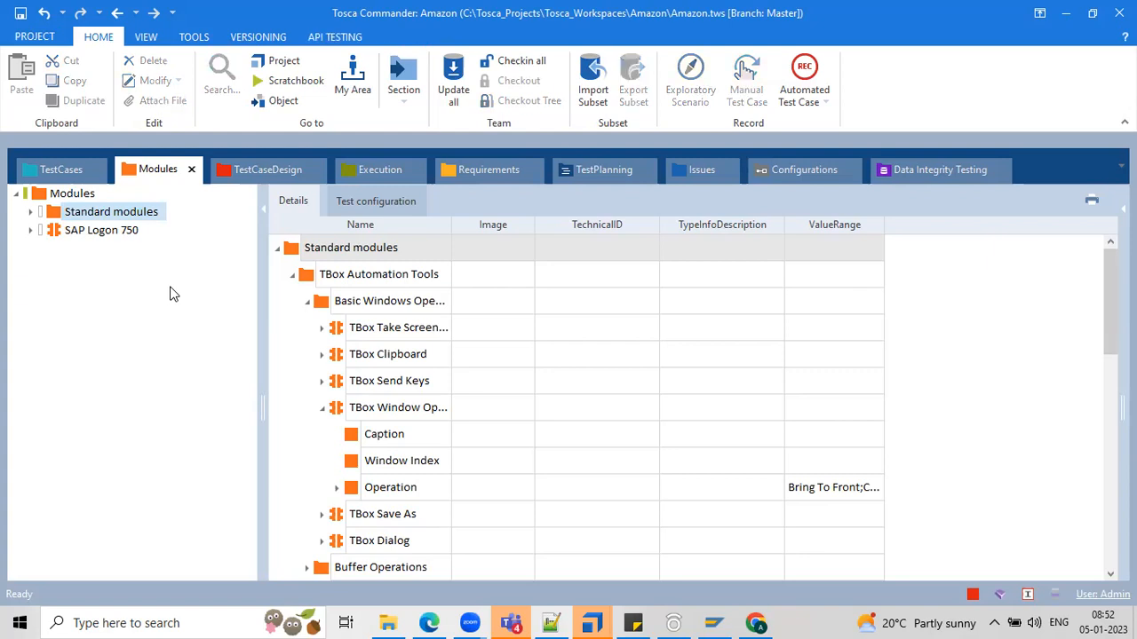
Narrow the module tree and collapse the expanded subfolders of TBox Automation Tools in the Standard modules details
{"action": "left_click_drag", "start_coordinate": [256, 340], "coordinate": [251, 340]}
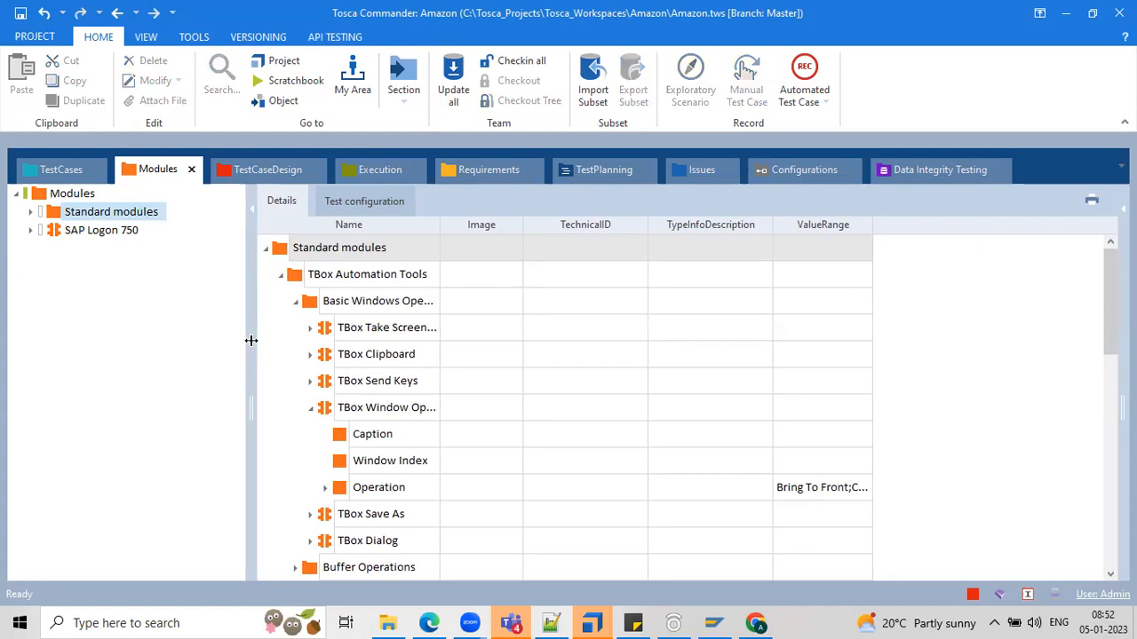
{"action": "left_click", "coordinate": [295, 301]}
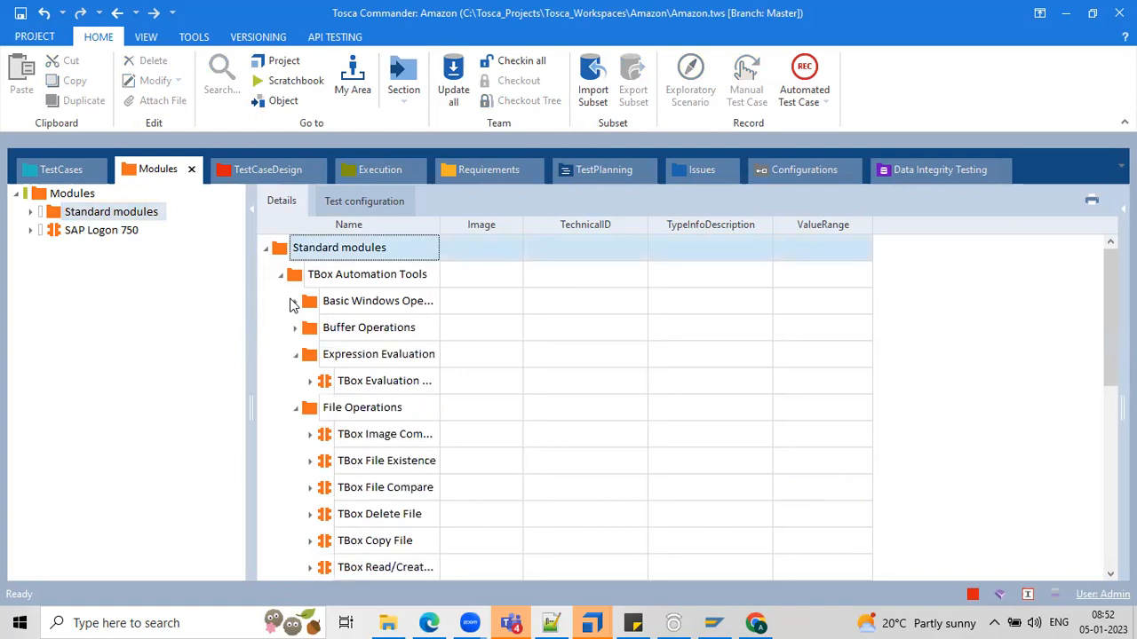
{"action": "left_click", "coordinate": [295, 348]}
{"action": "left_click", "coordinate": [296, 382]}
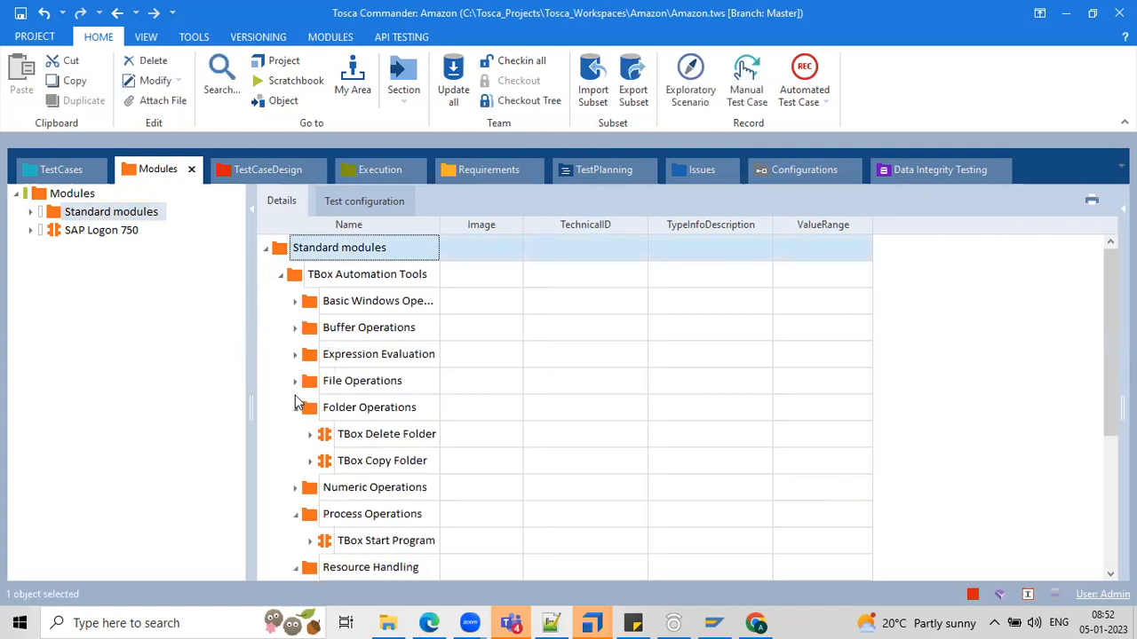
{"action": "left_click", "coordinate": [295, 407]}
{"action": "left_click", "coordinate": [296, 462]}
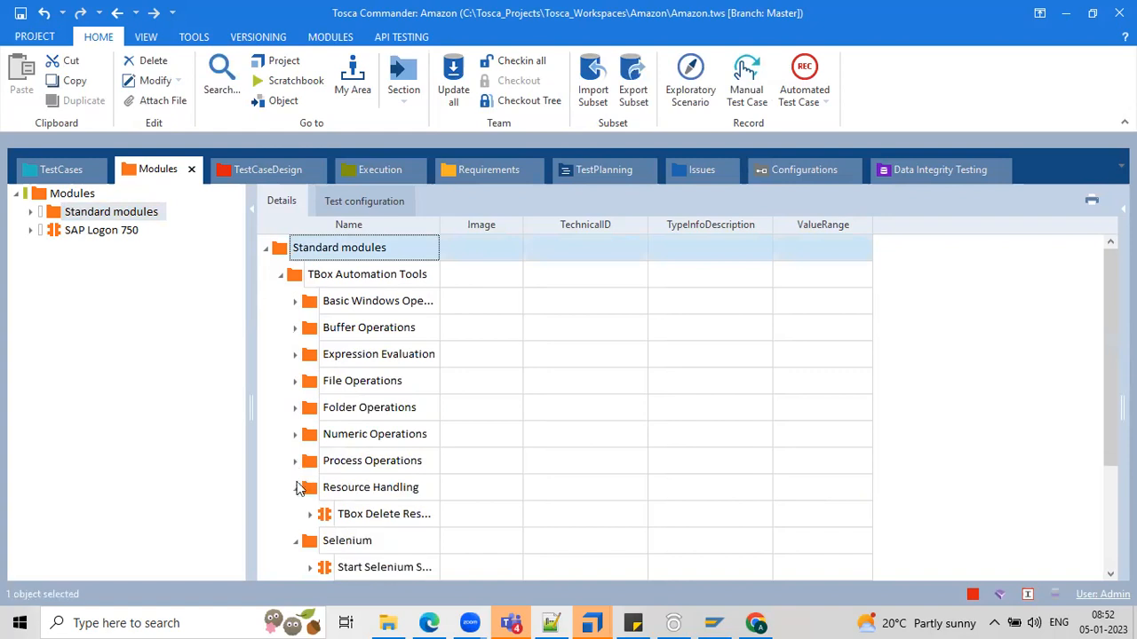
{"action": "left_click", "coordinate": [296, 489]}
{"action": "left_click", "coordinate": [296, 513]}
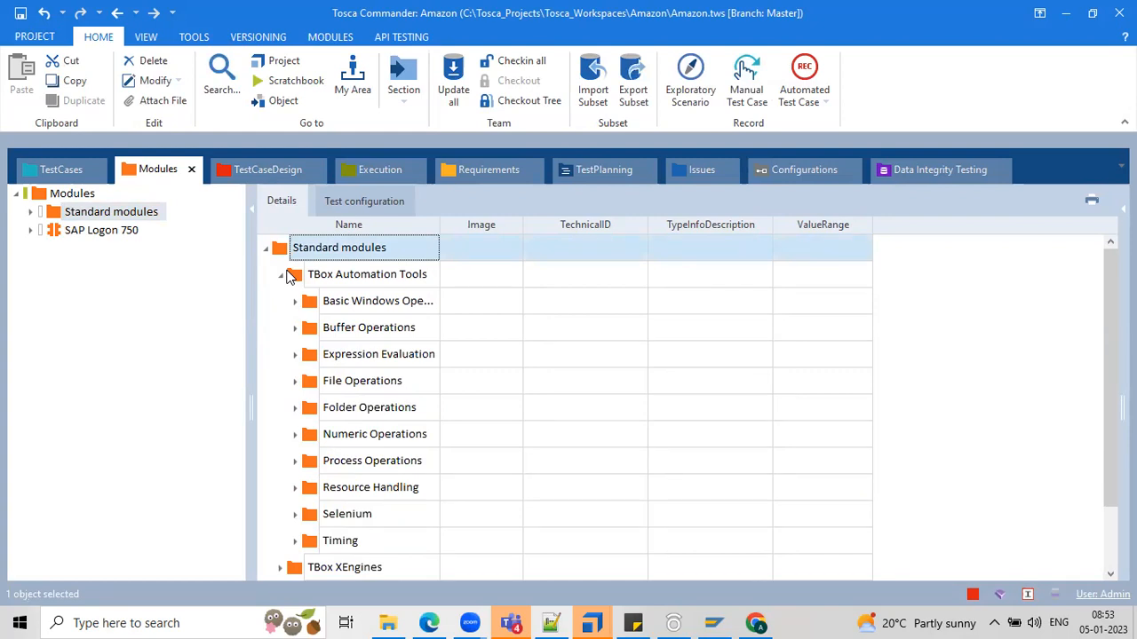
Select the SAP Logon 750 module to examine its scanned controls, and narrow the module tree slightly
{"action": "left_click", "coordinate": [114, 211]}
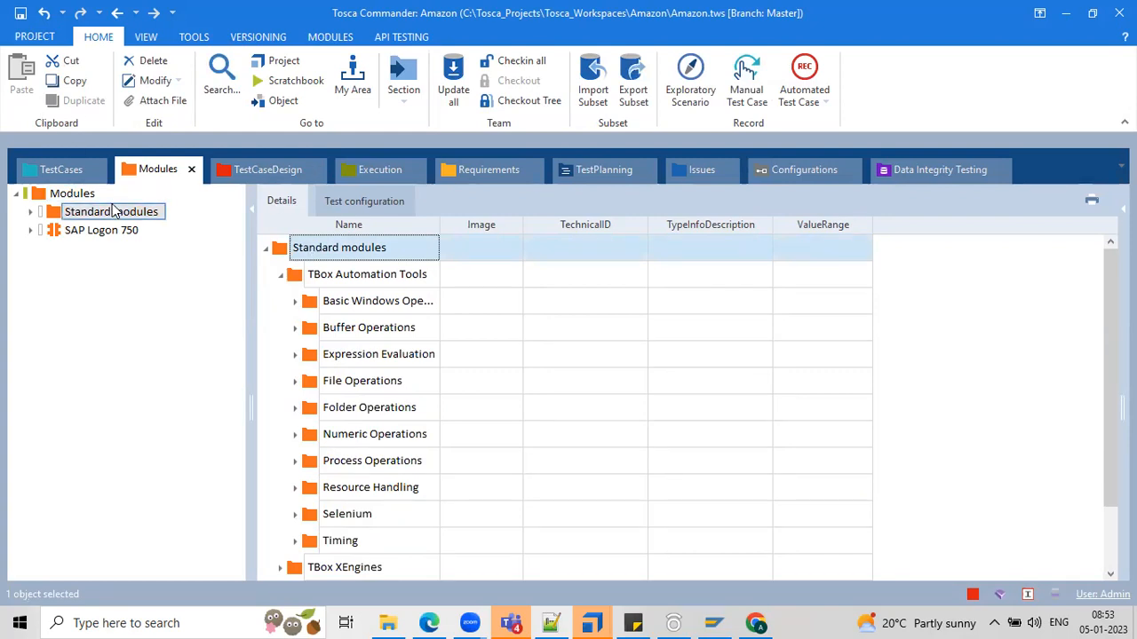
{"action": "left_click", "coordinate": [114, 230]}
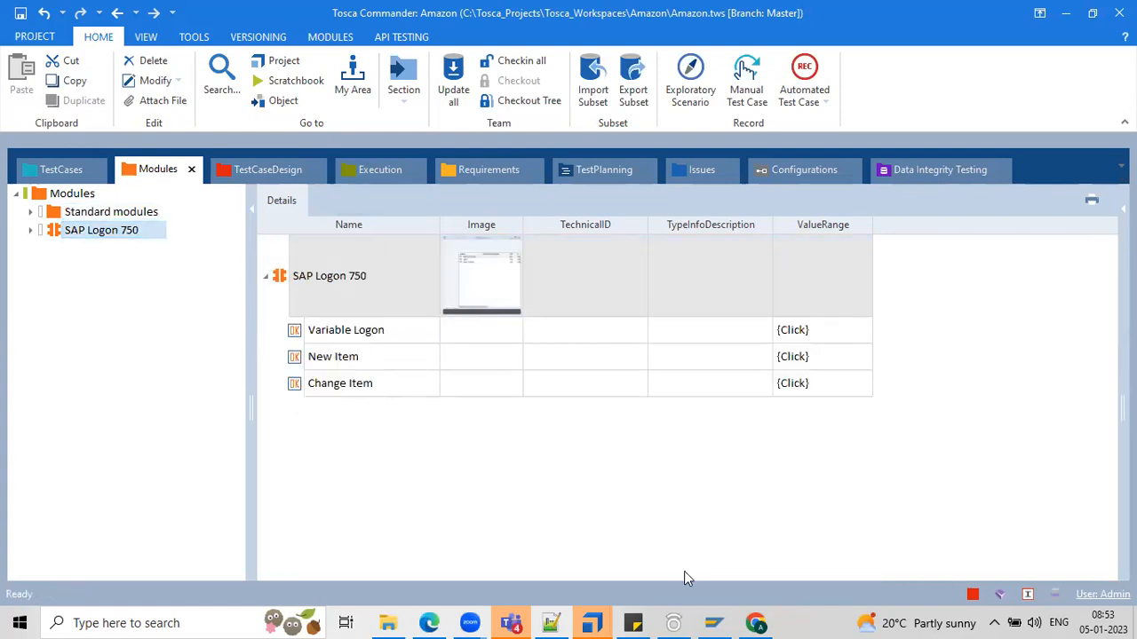
{"action": "mouse_move", "coordinate": [765, 620]}
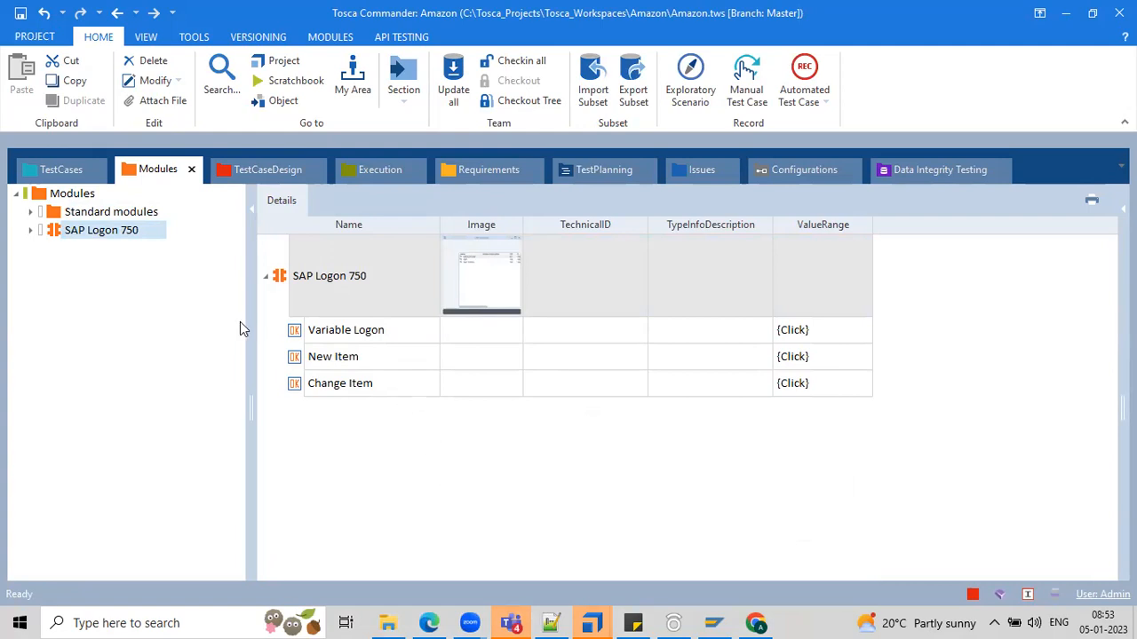
{"action": "left_click_drag", "start_coordinate": [249, 323], "coordinate": [230, 312]}
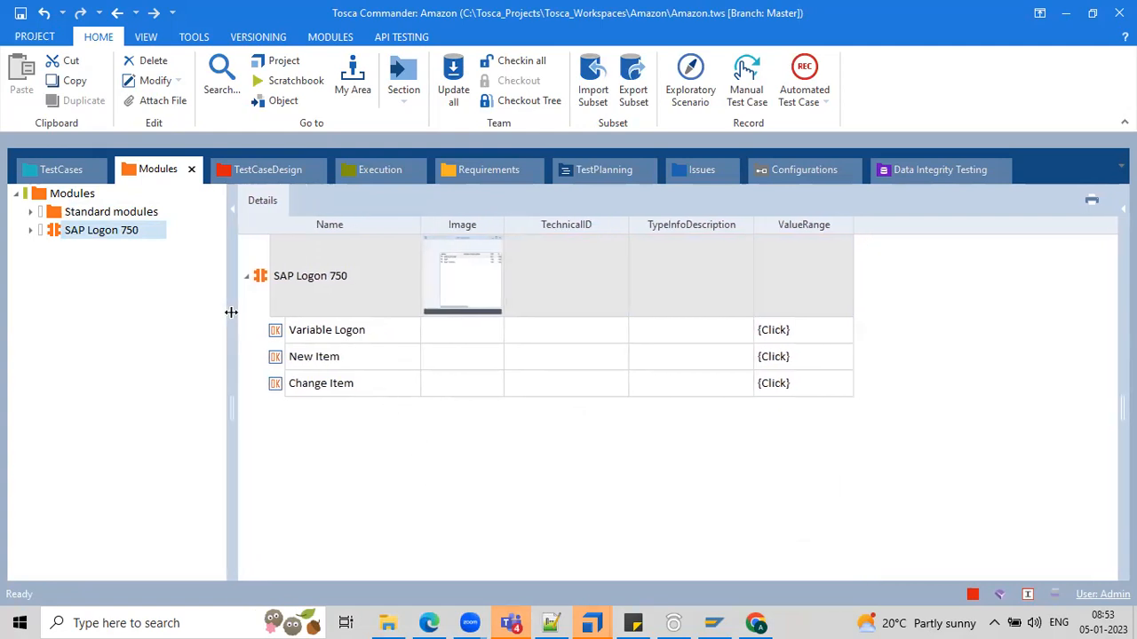
Open the test cases and examine the SAP Logon test case with its SAP Logon 750 step and step values
{"action": "left_click", "coordinate": [64, 165]}
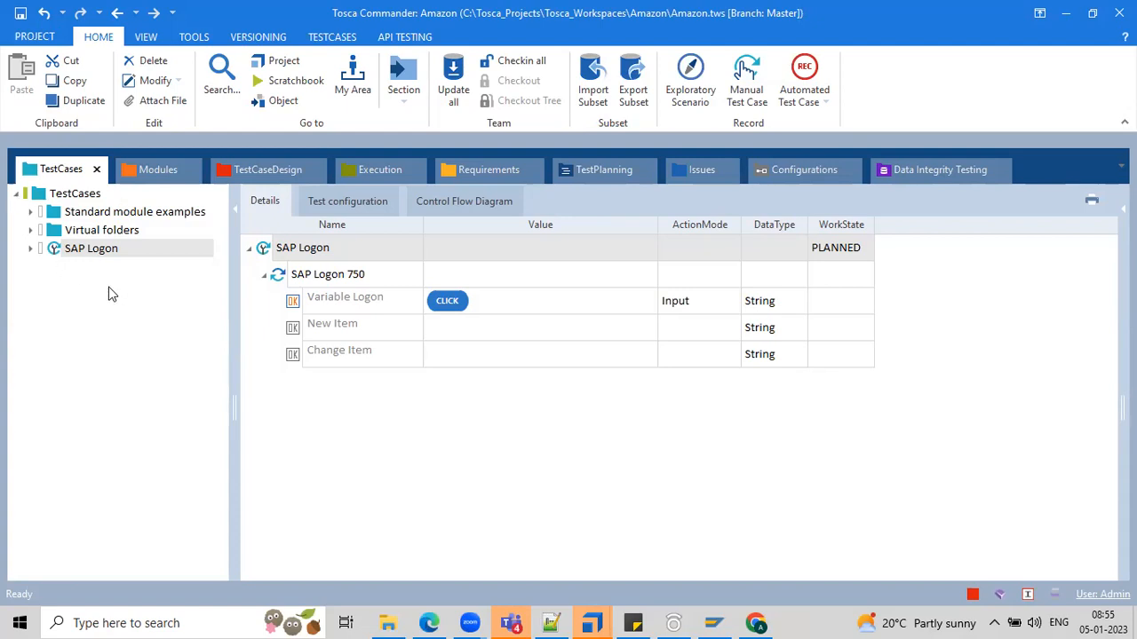
{"action": "left_click", "coordinate": [264, 252]}
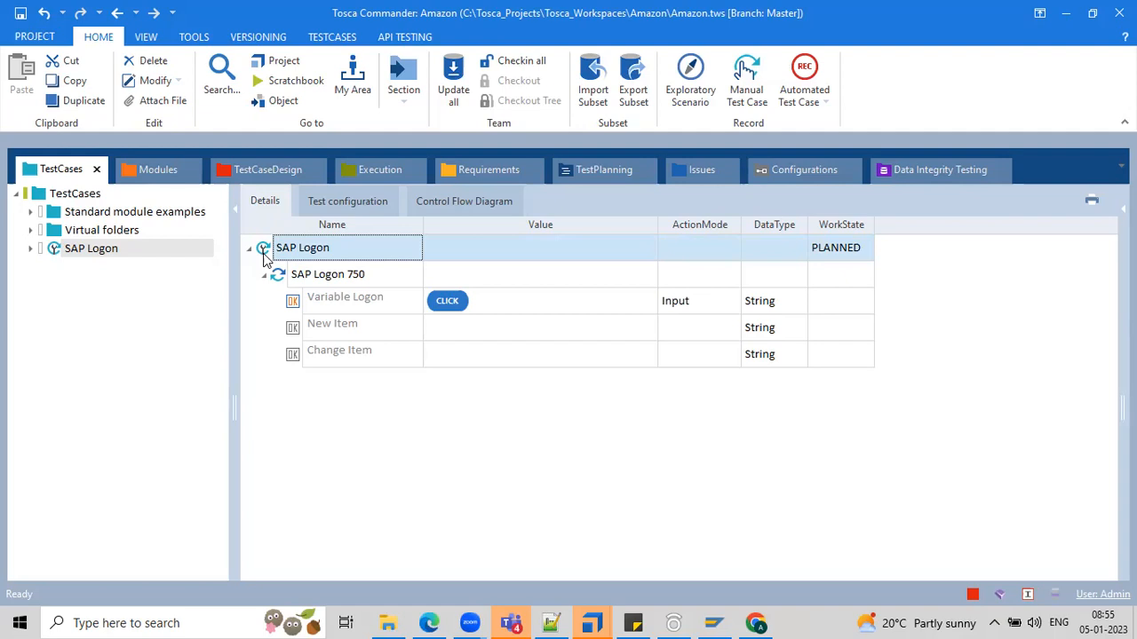
{"action": "left_click", "coordinate": [383, 380]}
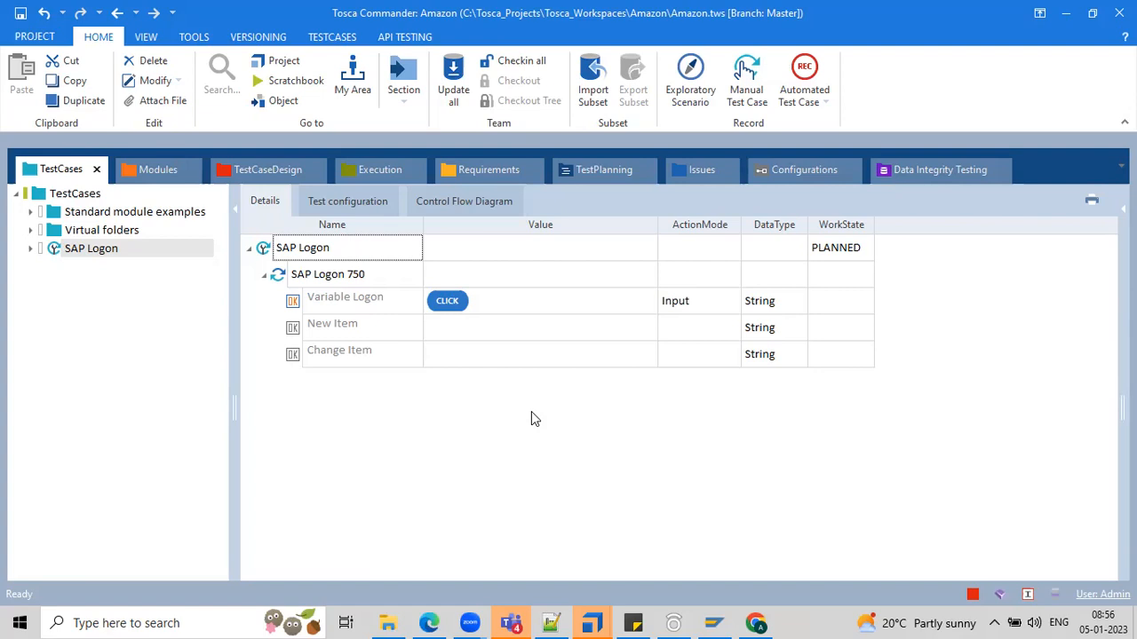
Switch to the "new 24" notes in Notepad++ and highlight the outline of Test Case, Test step and test step value
{"action": "key", "text": "XF86AudioRaiseVolume"}
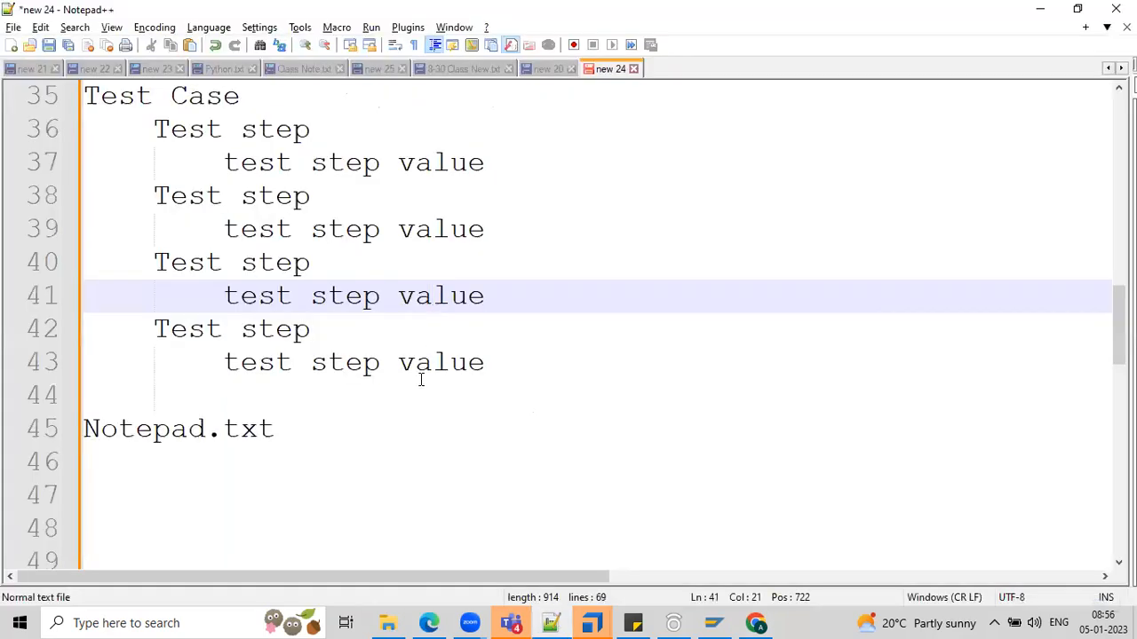
{"action": "left_click_drag", "start_coordinate": [360, 429], "coordinate": [175, 132]}
{"action": "left_click", "coordinate": [272, 129]}
{"action": "left_click", "coordinate": [437, 181]}
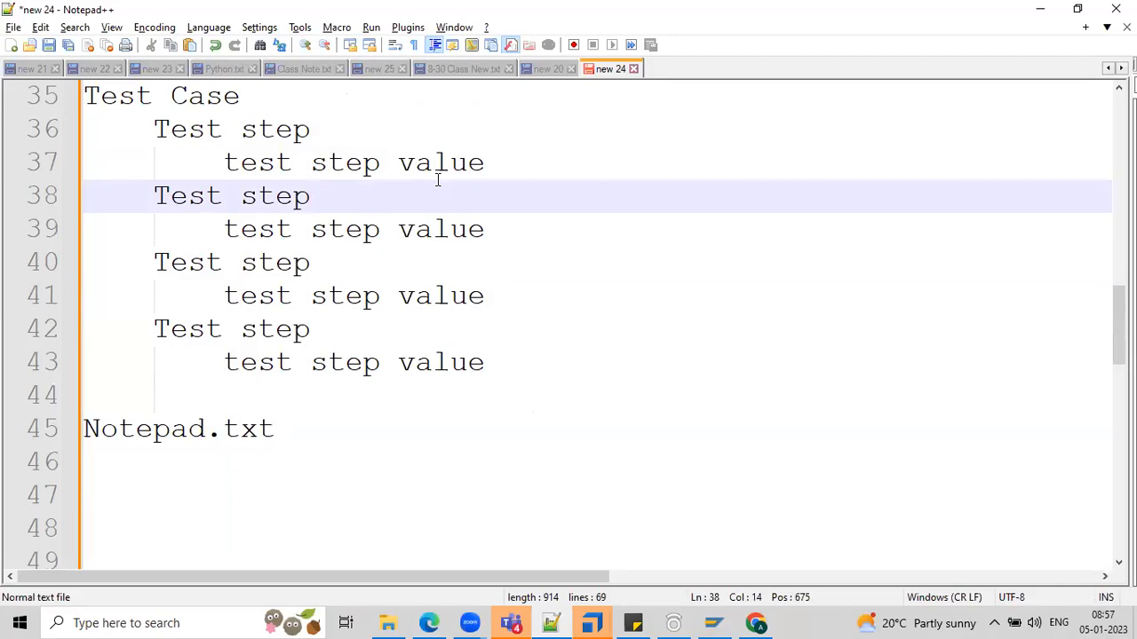
{"action": "left_click_drag", "start_coordinate": [105, 95], "coordinate": [518, 334]}
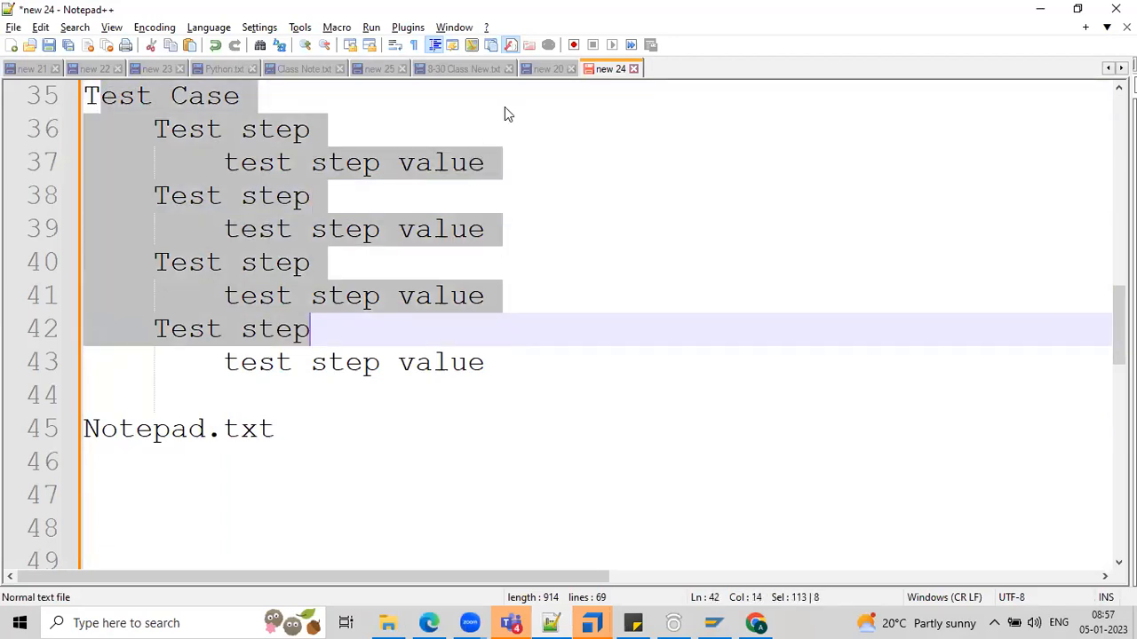
Look through the 8-30 Class New.txt notes on Excel data, Test Data Management, linear expansion and orthogonal combinations
{"action": "left_click", "coordinate": [460, 69]}
{"action": "left_click", "coordinate": [345, 299]}
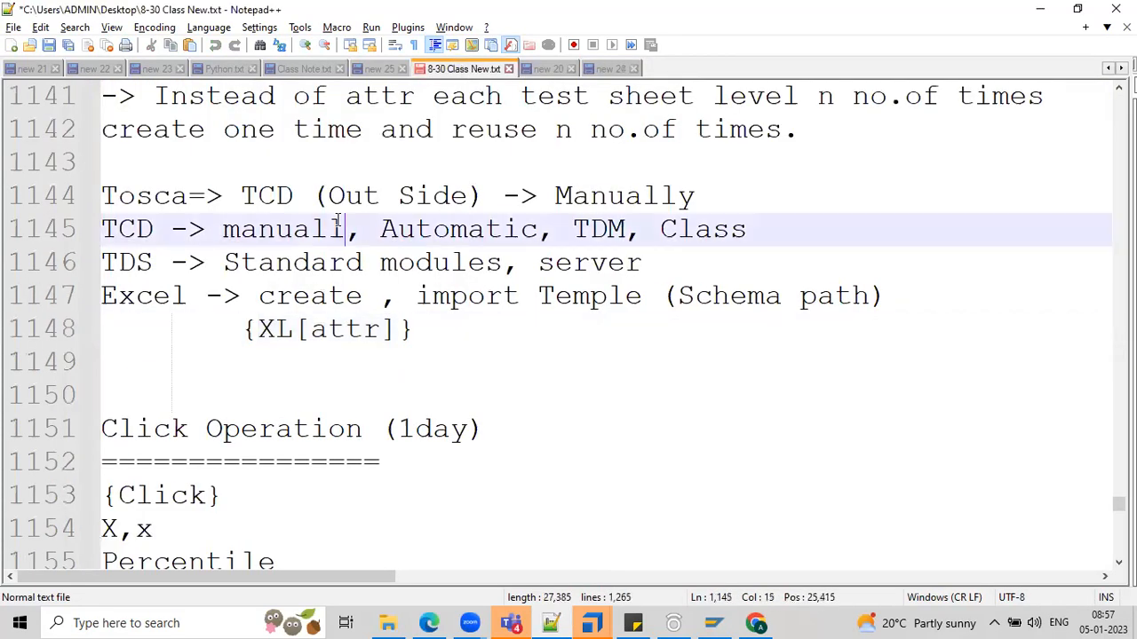
{"action": "scroll", "coordinate": [338, 219], "scroll_direction": "up", "scroll_amount": 4}
{"action": "scroll", "coordinate": [337, 220], "scroll_direction": "up", "scroll_amount": 10}
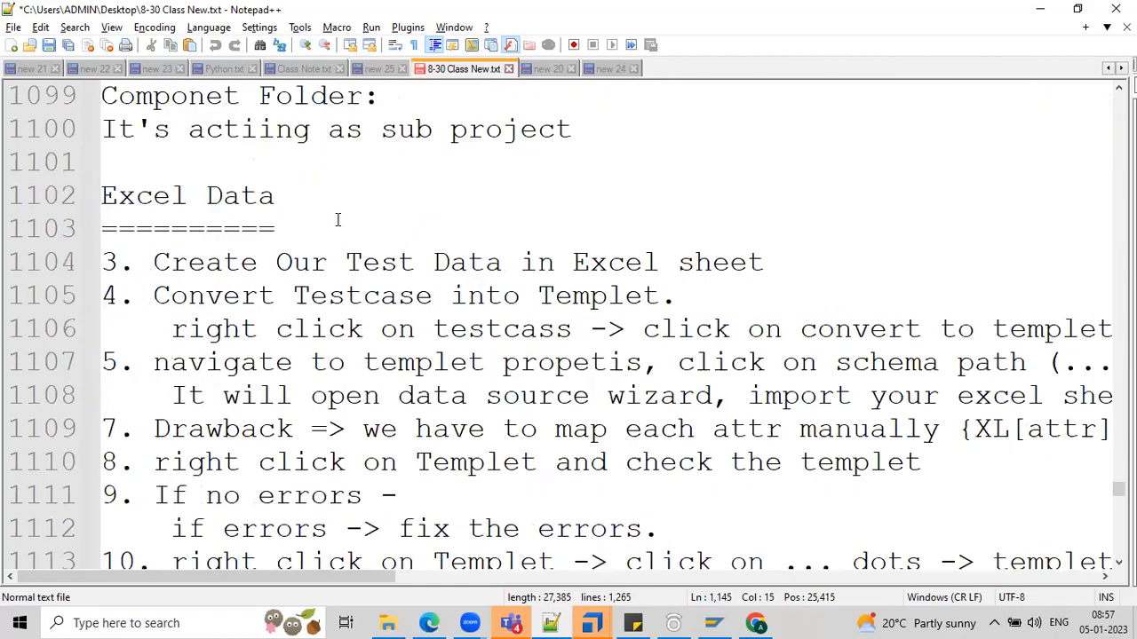
{"action": "scroll", "coordinate": [337, 219], "scroll_direction": "down", "scroll_amount": 1}
{"action": "scroll", "coordinate": [338, 220], "scroll_direction": "up", "scroll_amount": 13}
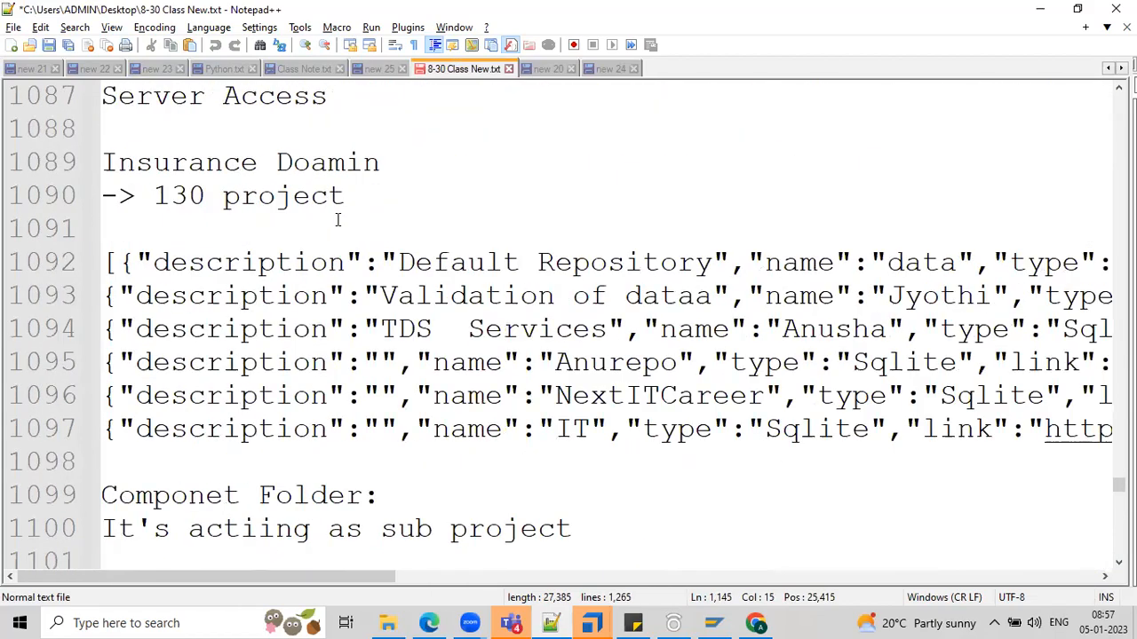
{"action": "scroll", "coordinate": [338, 219], "scroll_direction": "up", "scroll_amount": 5}
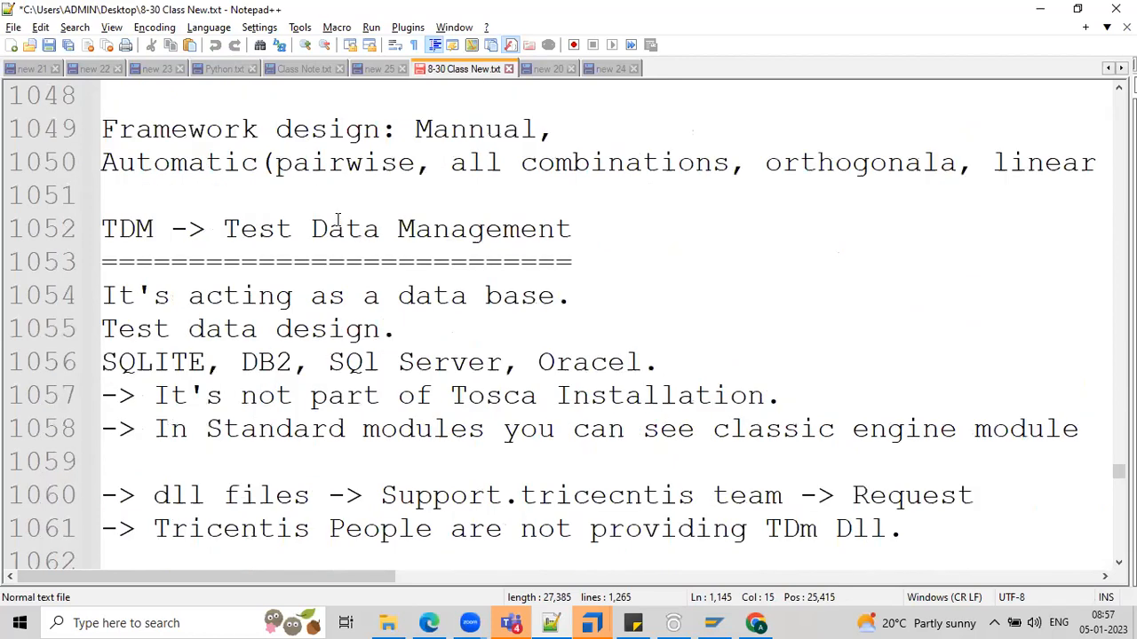
{"action": "scroll", "coordinate": [337, 220], "scroll_direction": "up", "scroll_amount": 4}
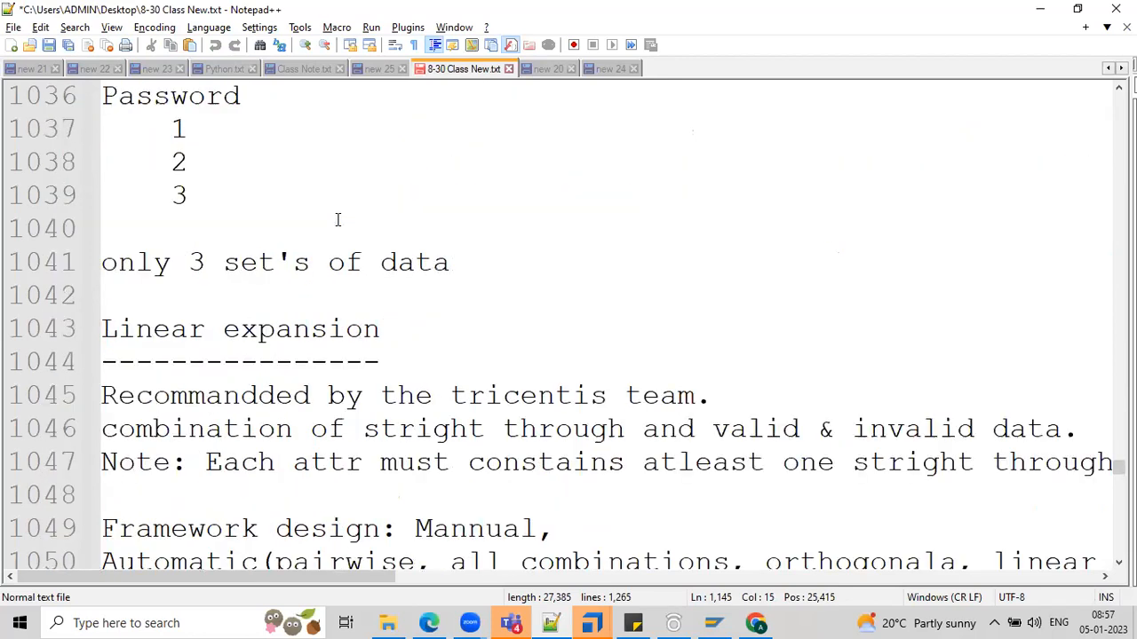
{"action": "scroll", "coordinate": [338, 219], "scroll_direction": "up", "scroll_amount": 4}
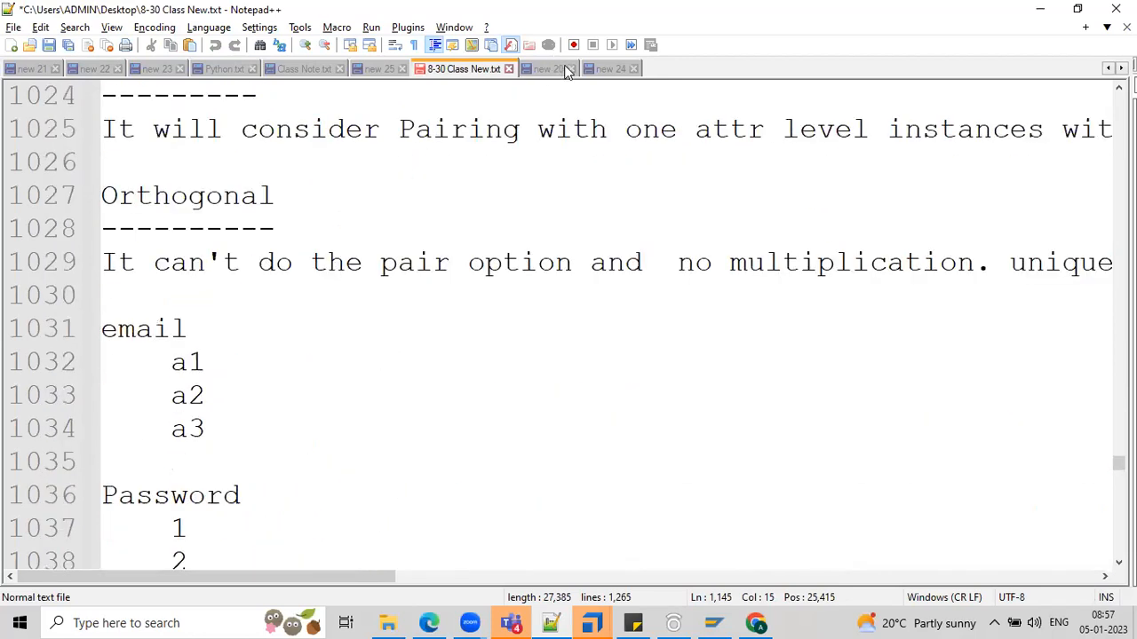
Return to the "new 24" notes, remove a blank line below Notepad.txt, and place the cursor on line 47
{"action": "left_click", "coordinate": [611, 69]}
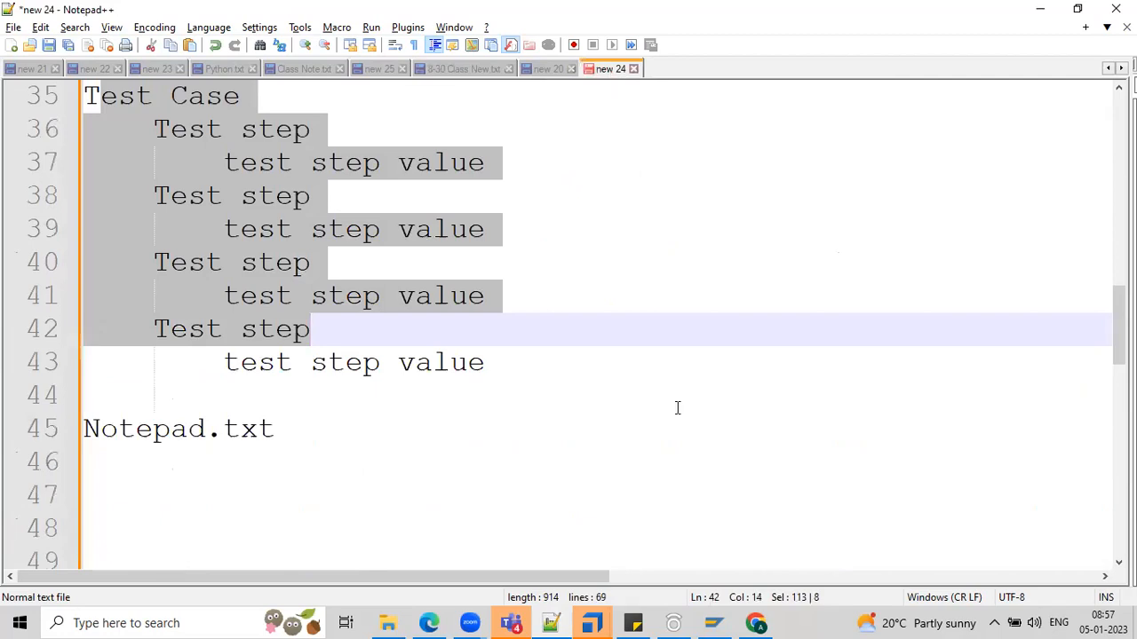
{"action": "left_click", "coordinate": [676, 408]}
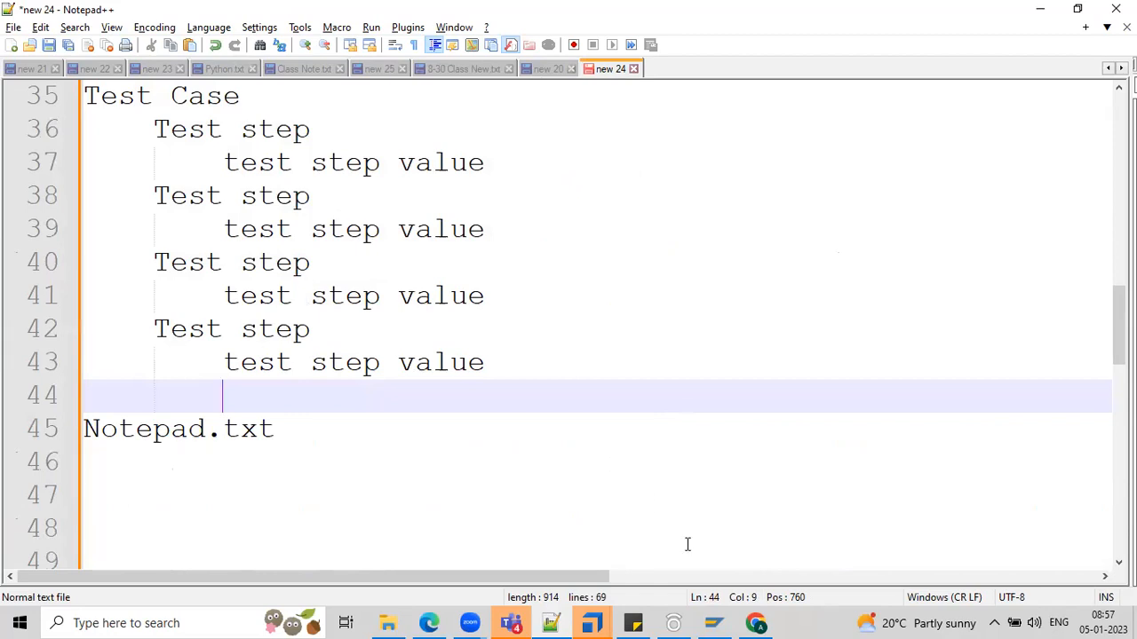
{"action": "left_click", "coordinate": [504, 440]}
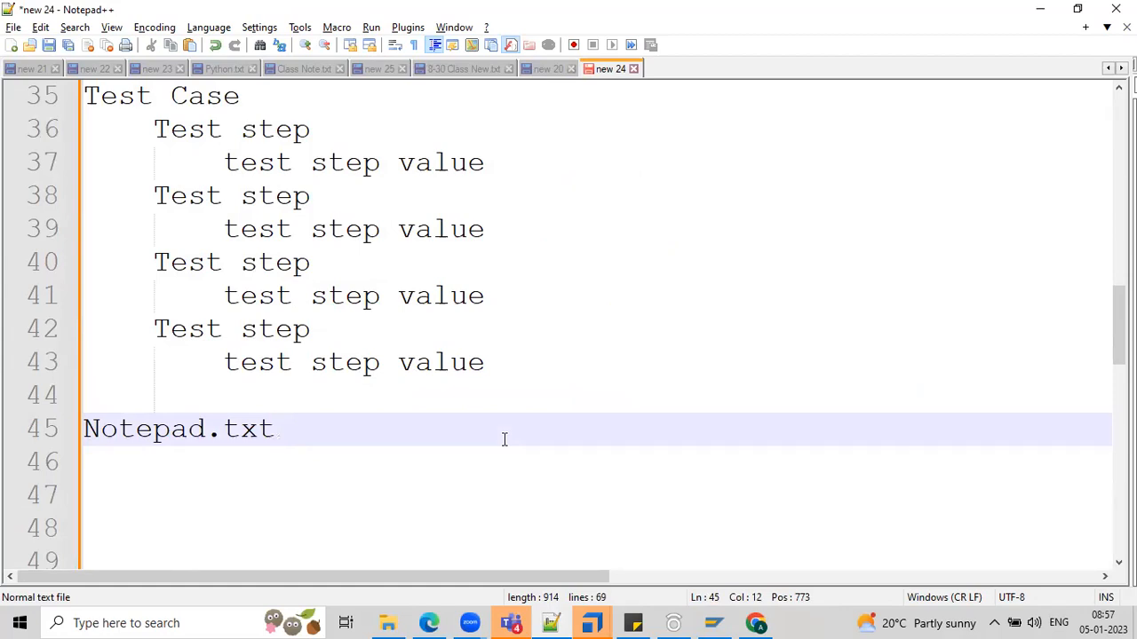
{"action": "left_click", "coordinate": [538, 481]}
{"action": "scroll", "coordinate": [537, 480], "scroll_direction": "down", "scroll_amount": 2}
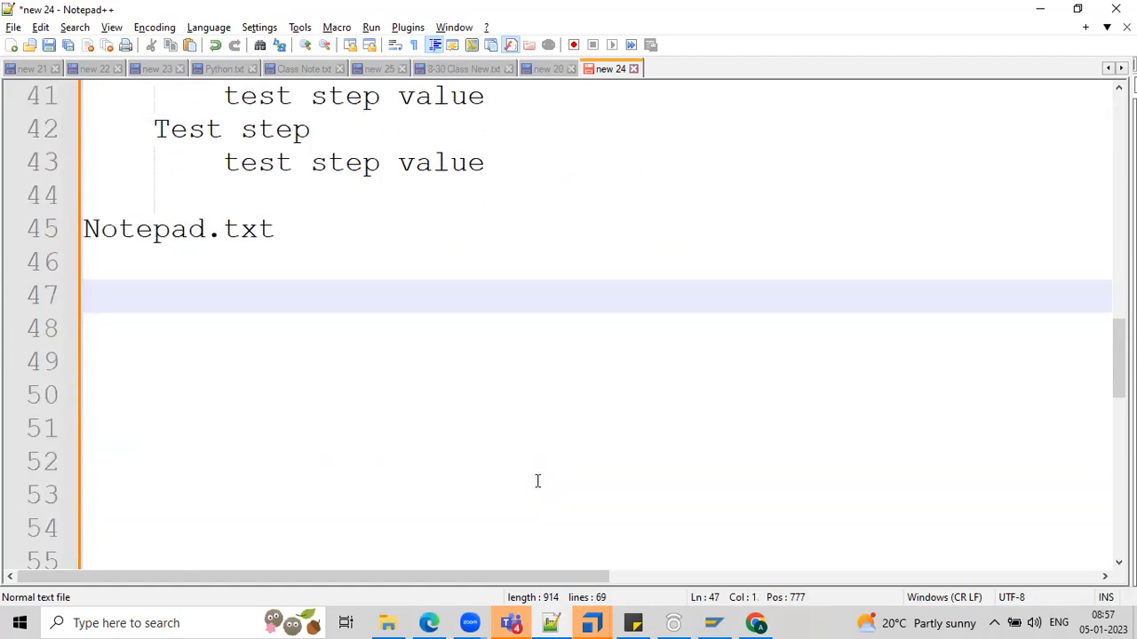
{"action": "key", "text": "Return"}
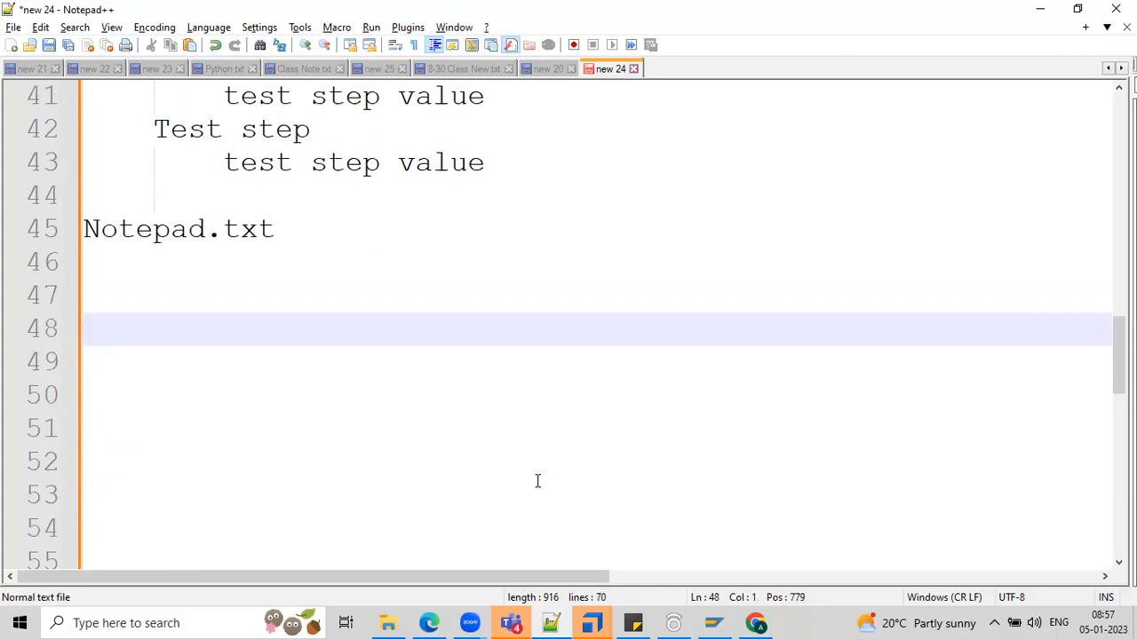
{"action": "key", "text": "BackSpace"}
{"action": "key", "text": "BackSpace"}
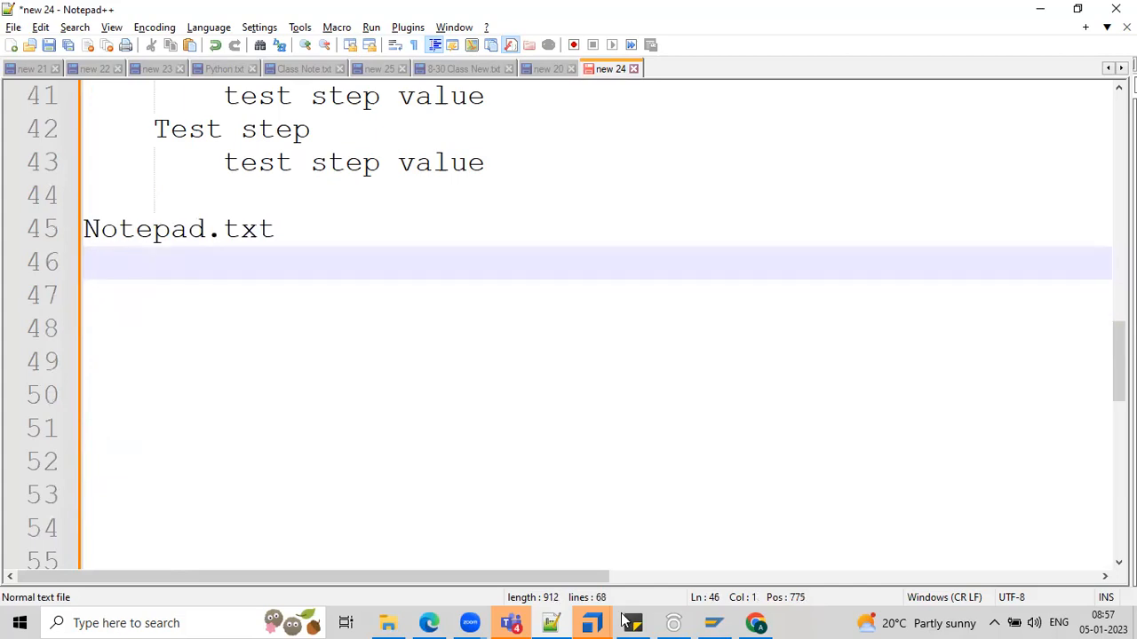
{"action": "left_click", "coordinate": [625, 513]}
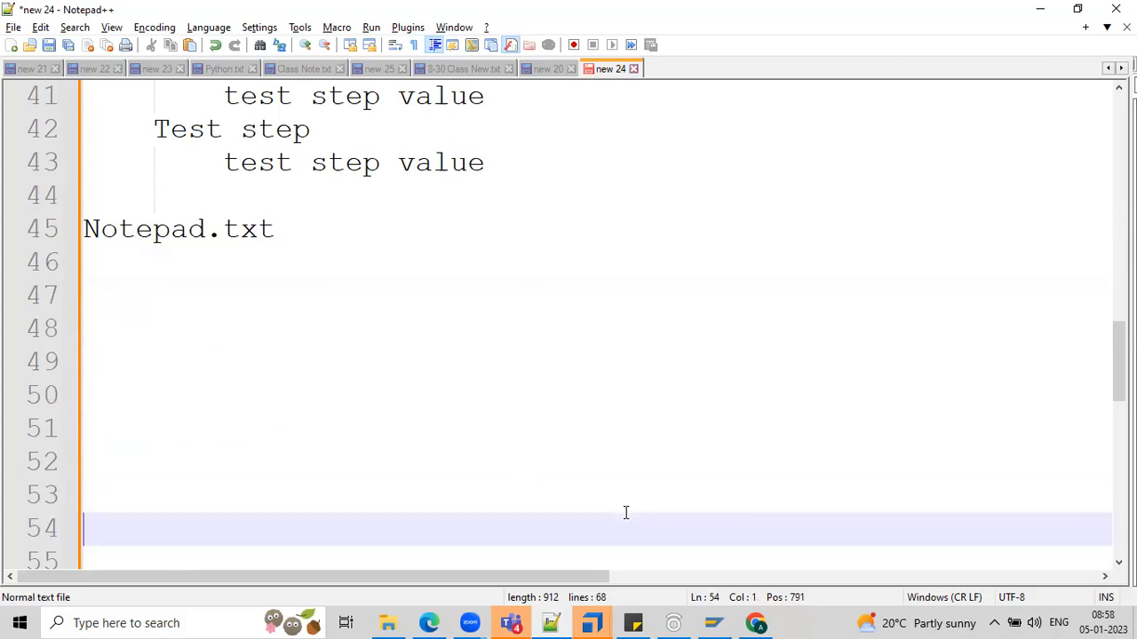
{"action": "left_click", "coordinate": [157, 310]}
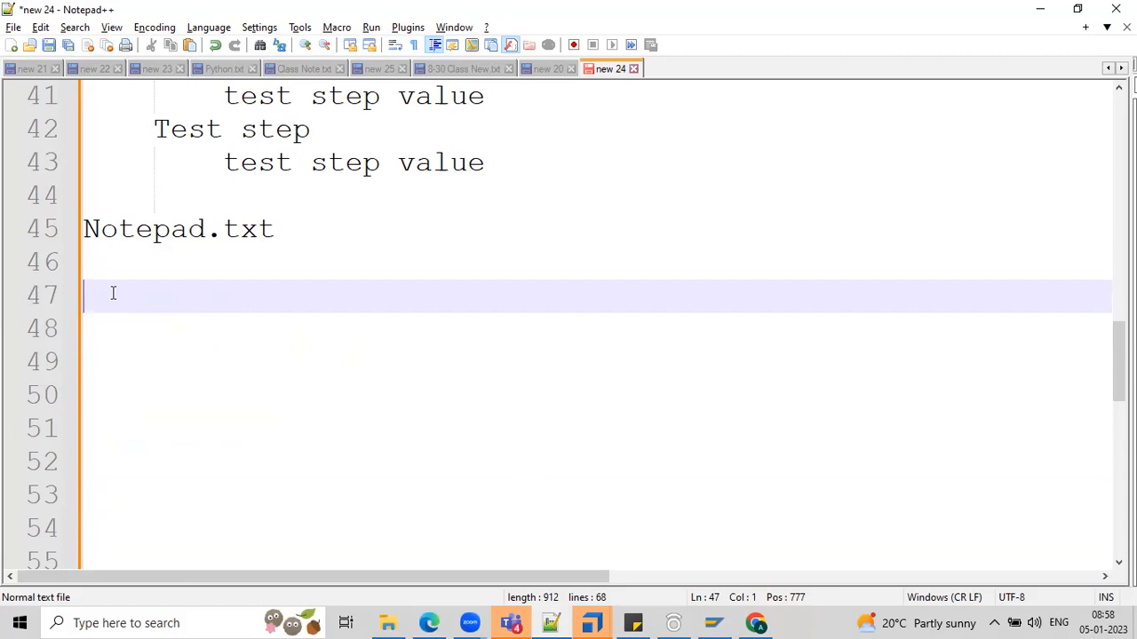
Switch to the SAP Logon 750 window and close it
{"action": "left_click", "coordinate": [713, 622]}
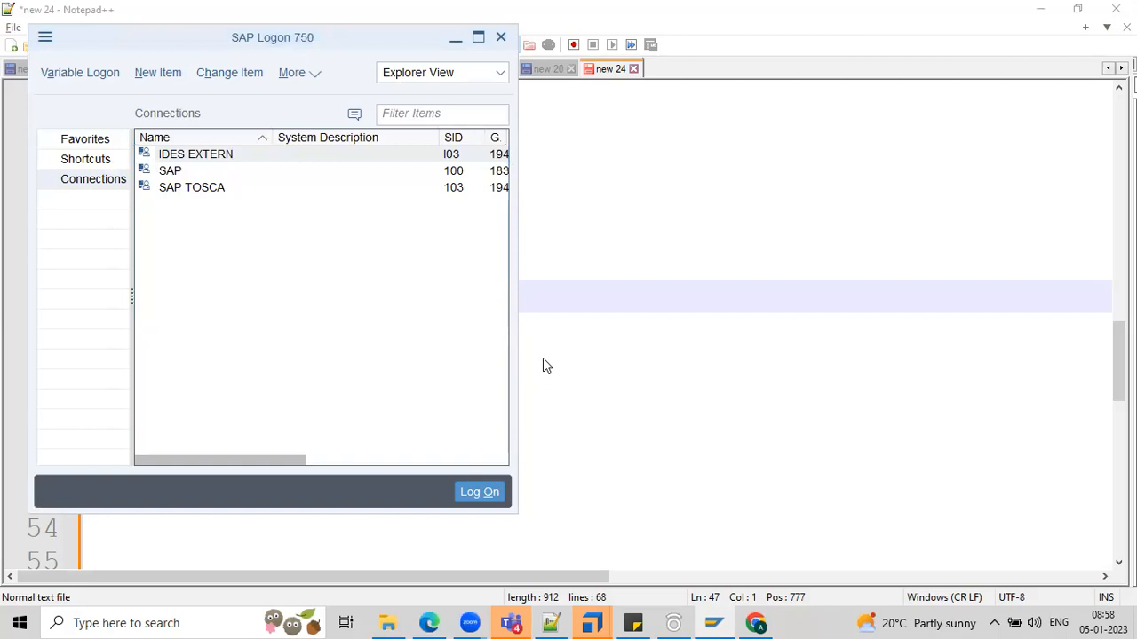
{"action": "left_click", "coordinate": [501, 35]}
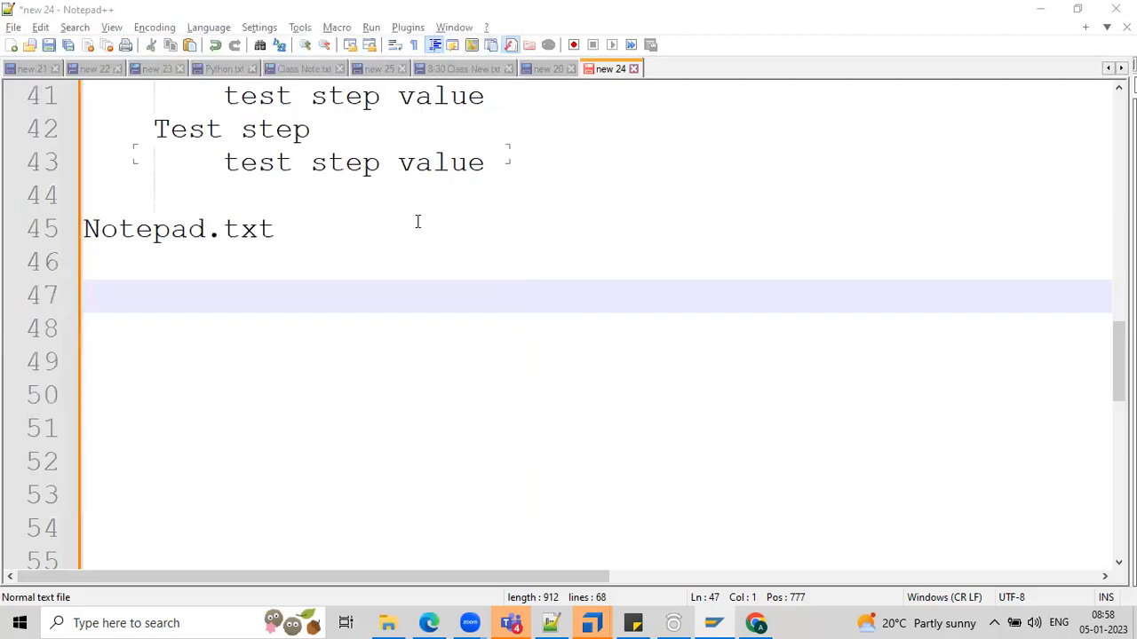
Highlight "Web application," in the topic list under the Tosca Automation heading of the notes
{"action": "scroll", "coordinate": [467, 260], "scroll_direction": "up", "scroll_amount": 13}
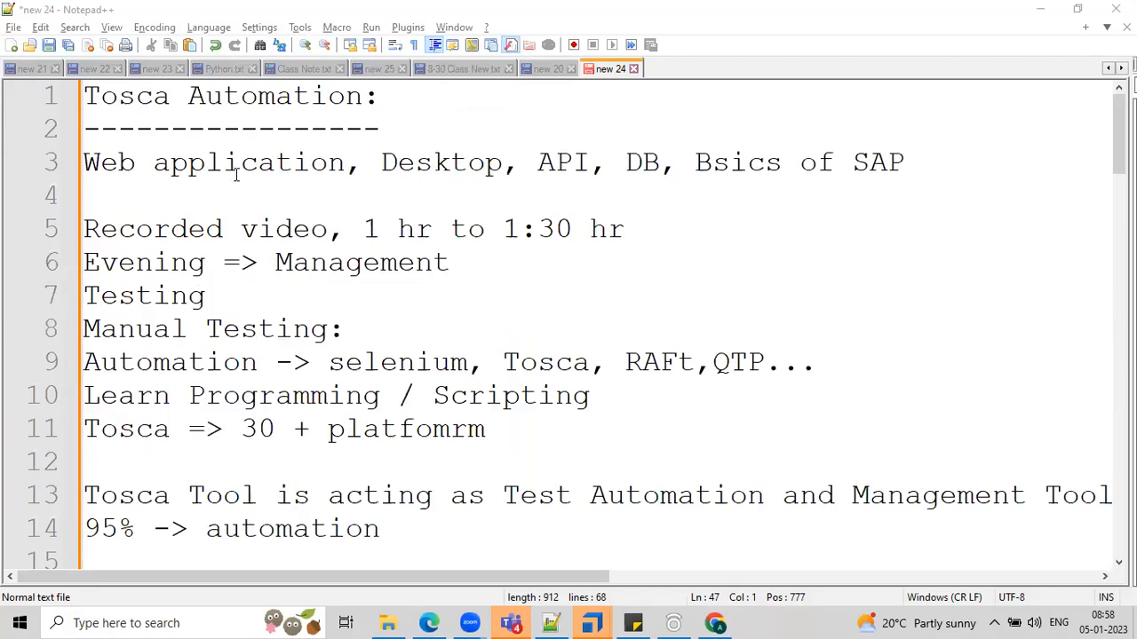
{"action": "left_click", "coordinate": [360, 163]}
{"action": "key", "text": "shift+Home"}
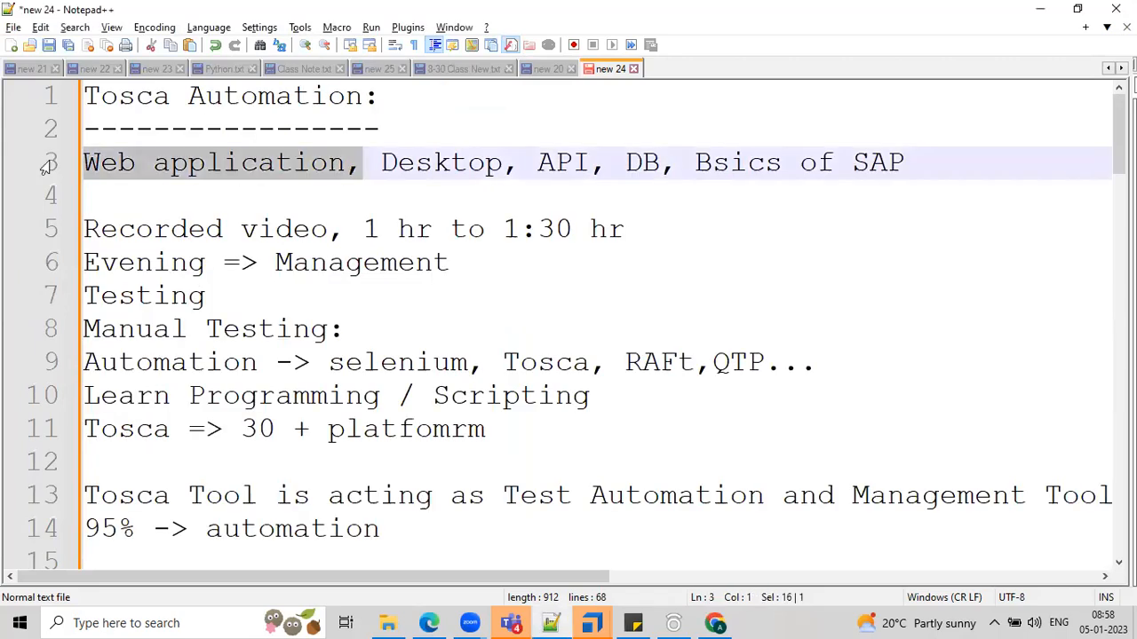